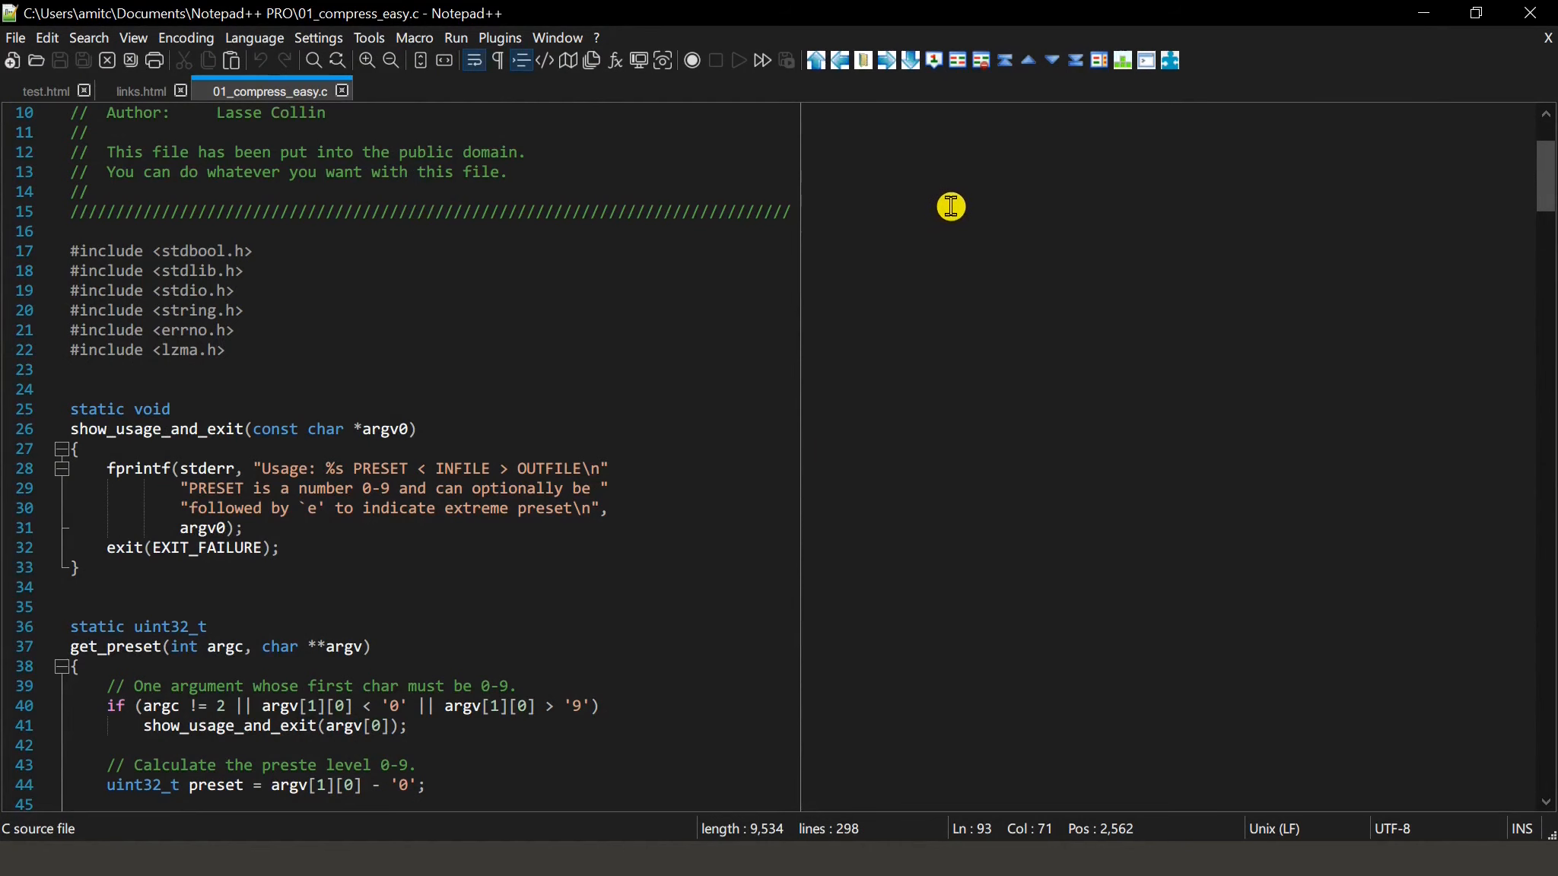
Print 01_compress_easy.c with Microsoft Print to PDF and save the output as test1 in the dev folder.
click(16, 38)
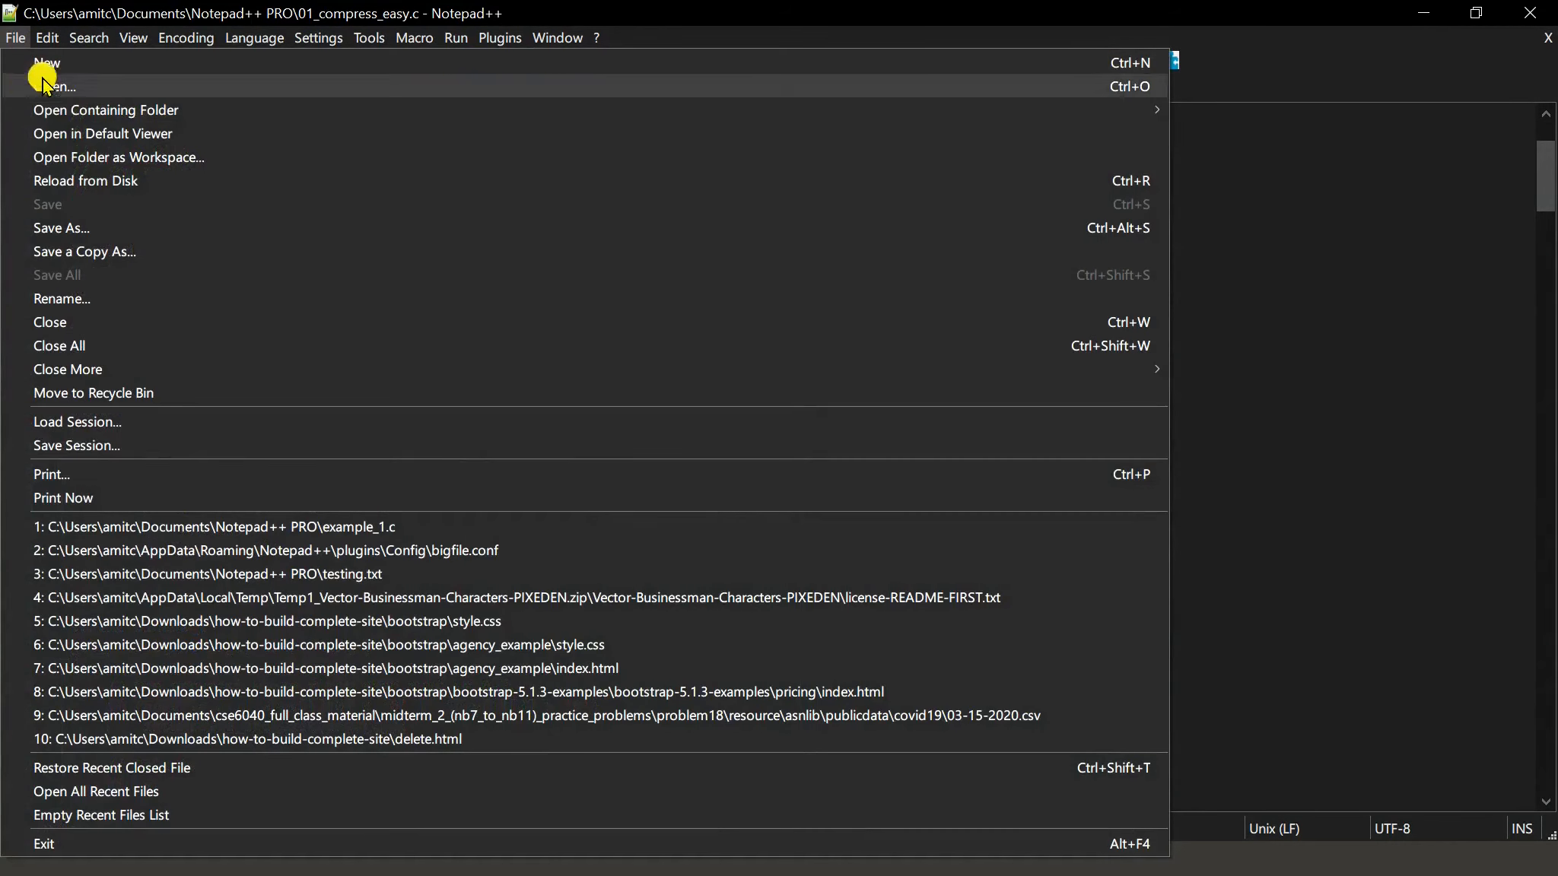
click(178, 476)
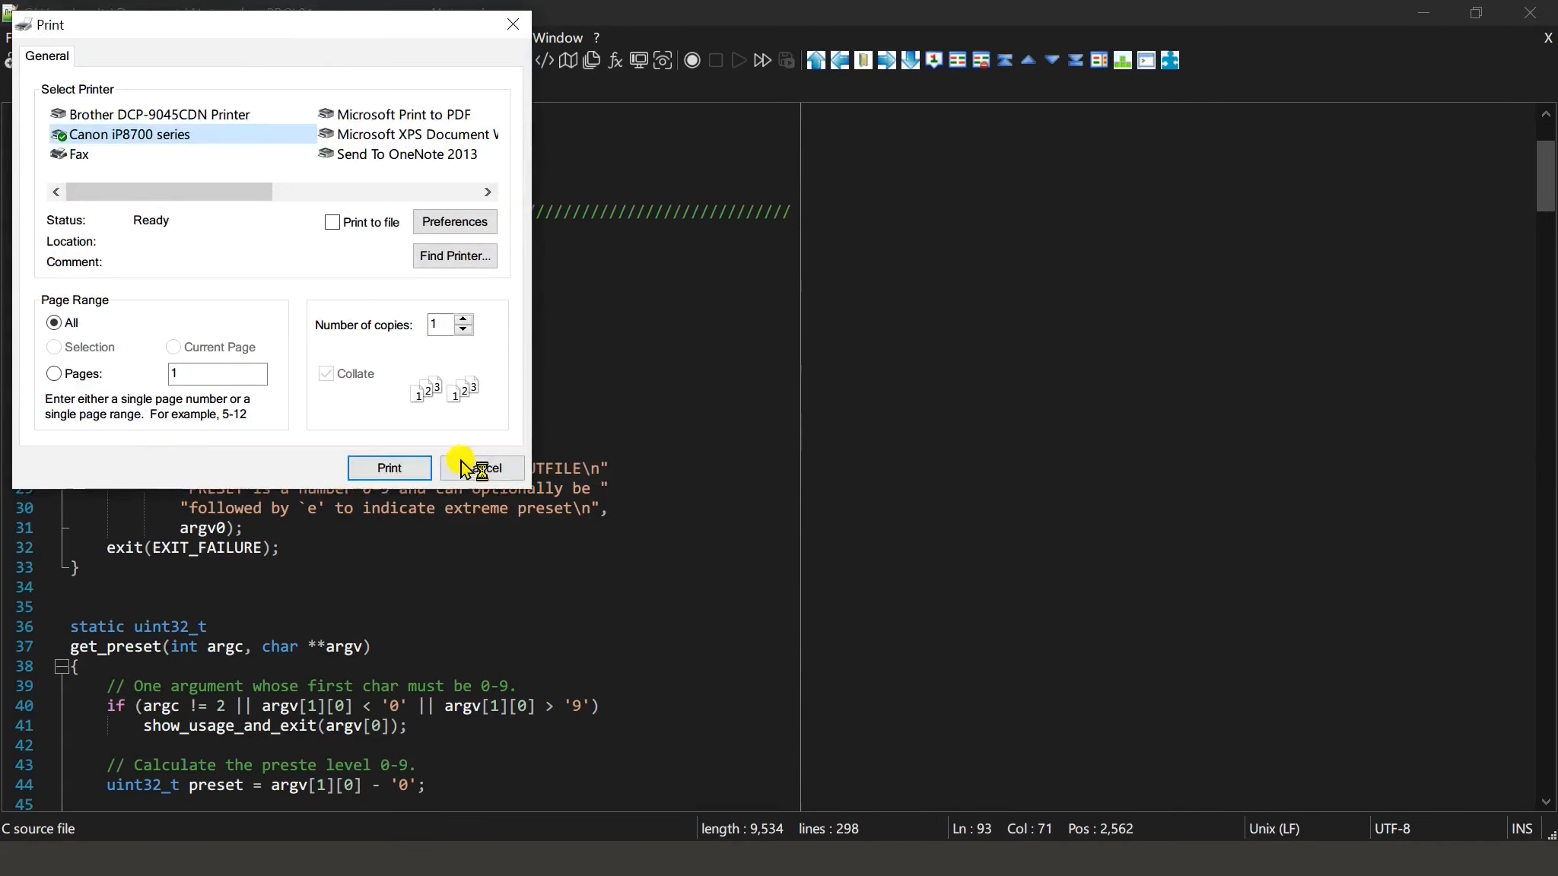
drag(244, 29, 720, 249)
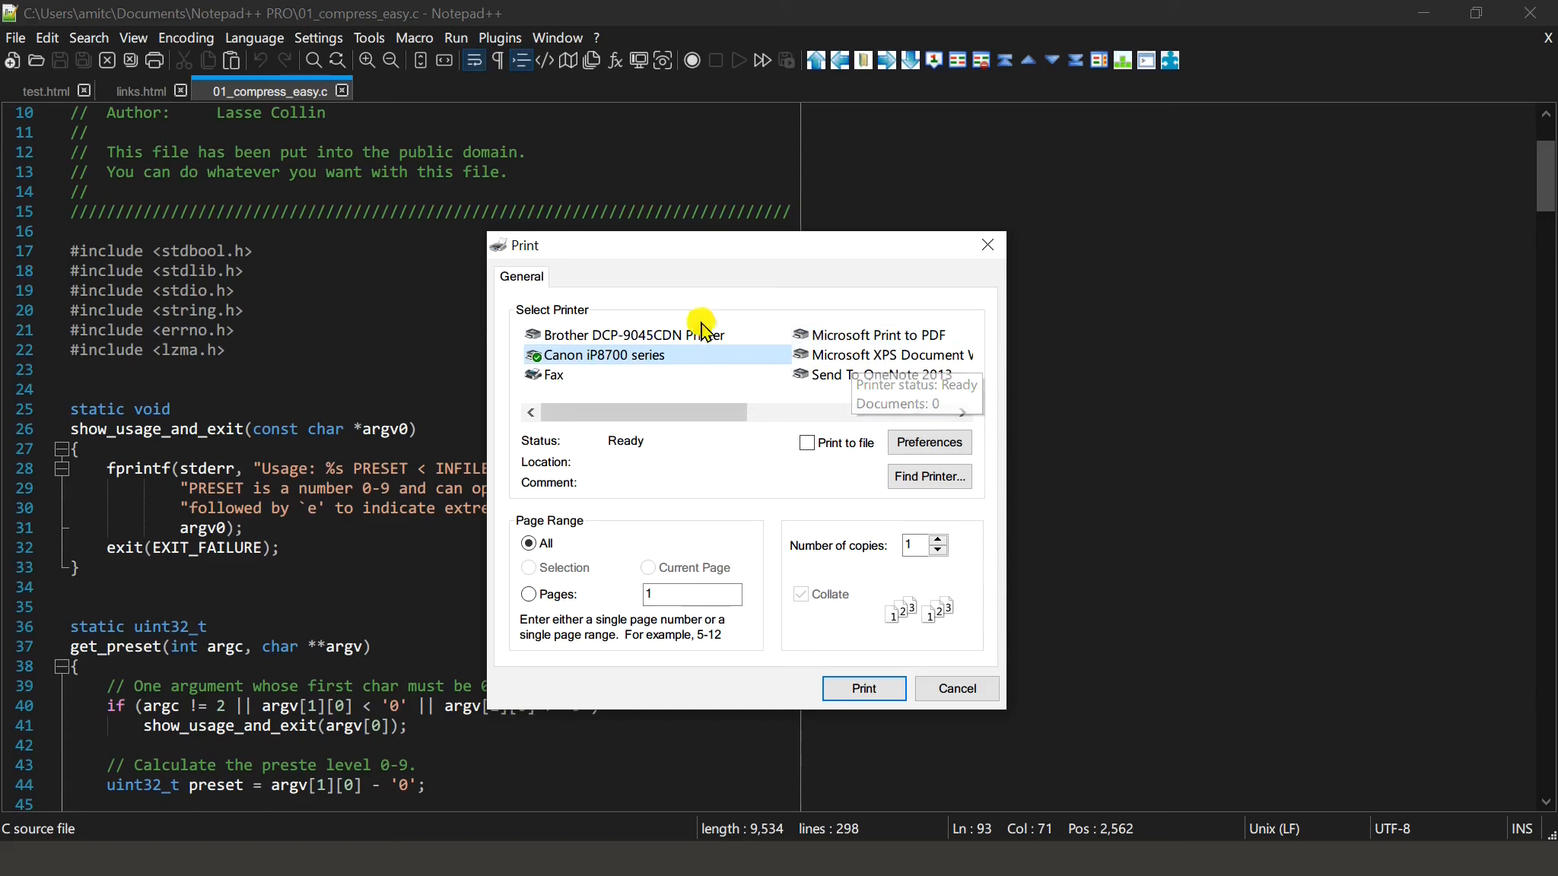
drag(699, 244, 734, 244)
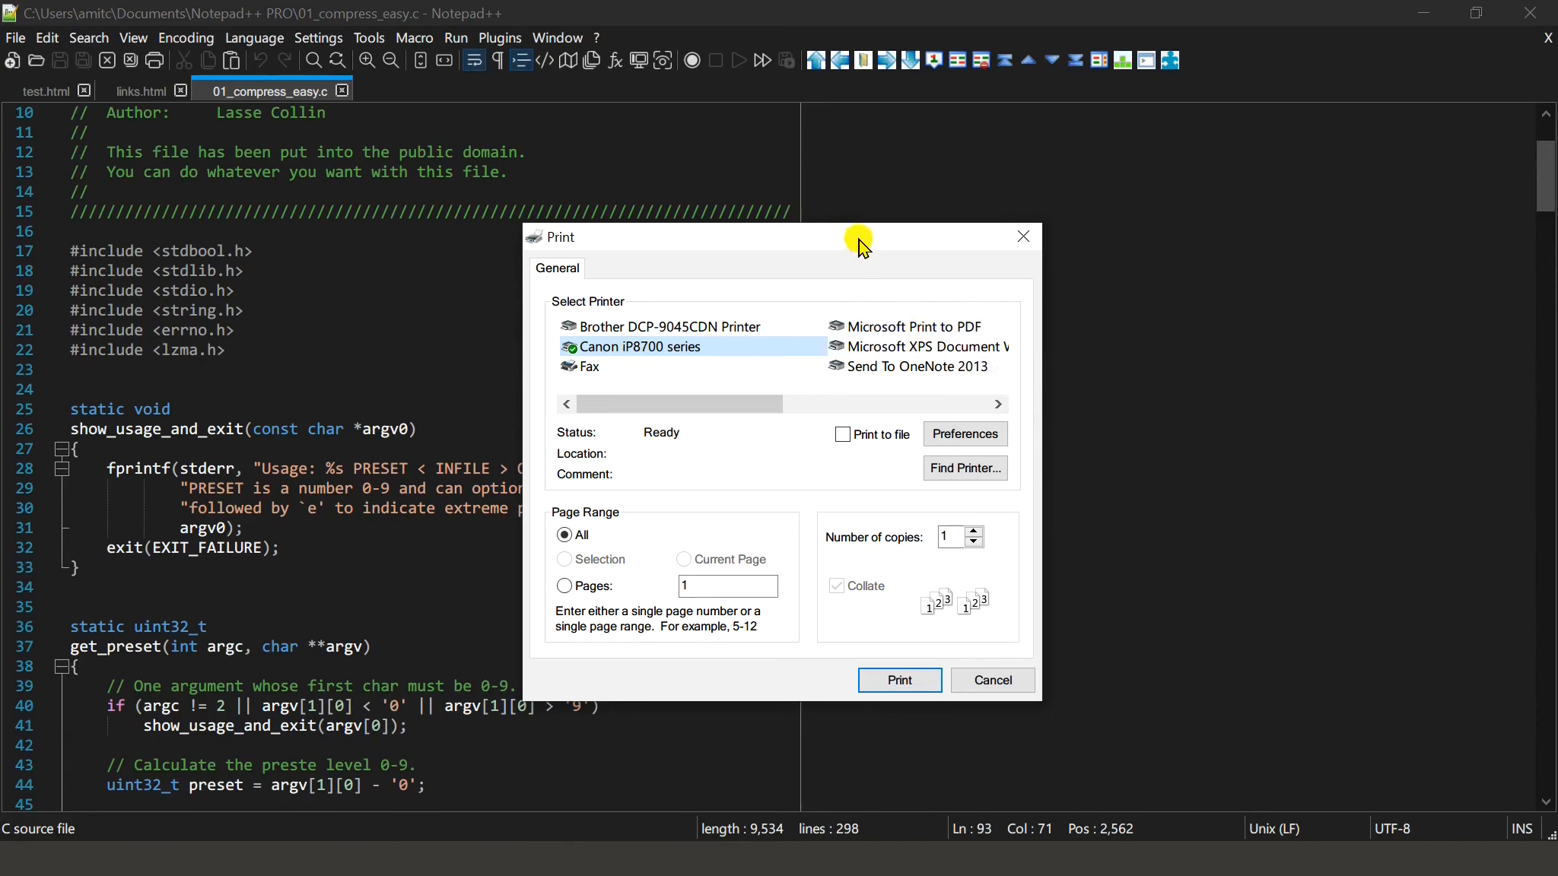
click(875, 327)
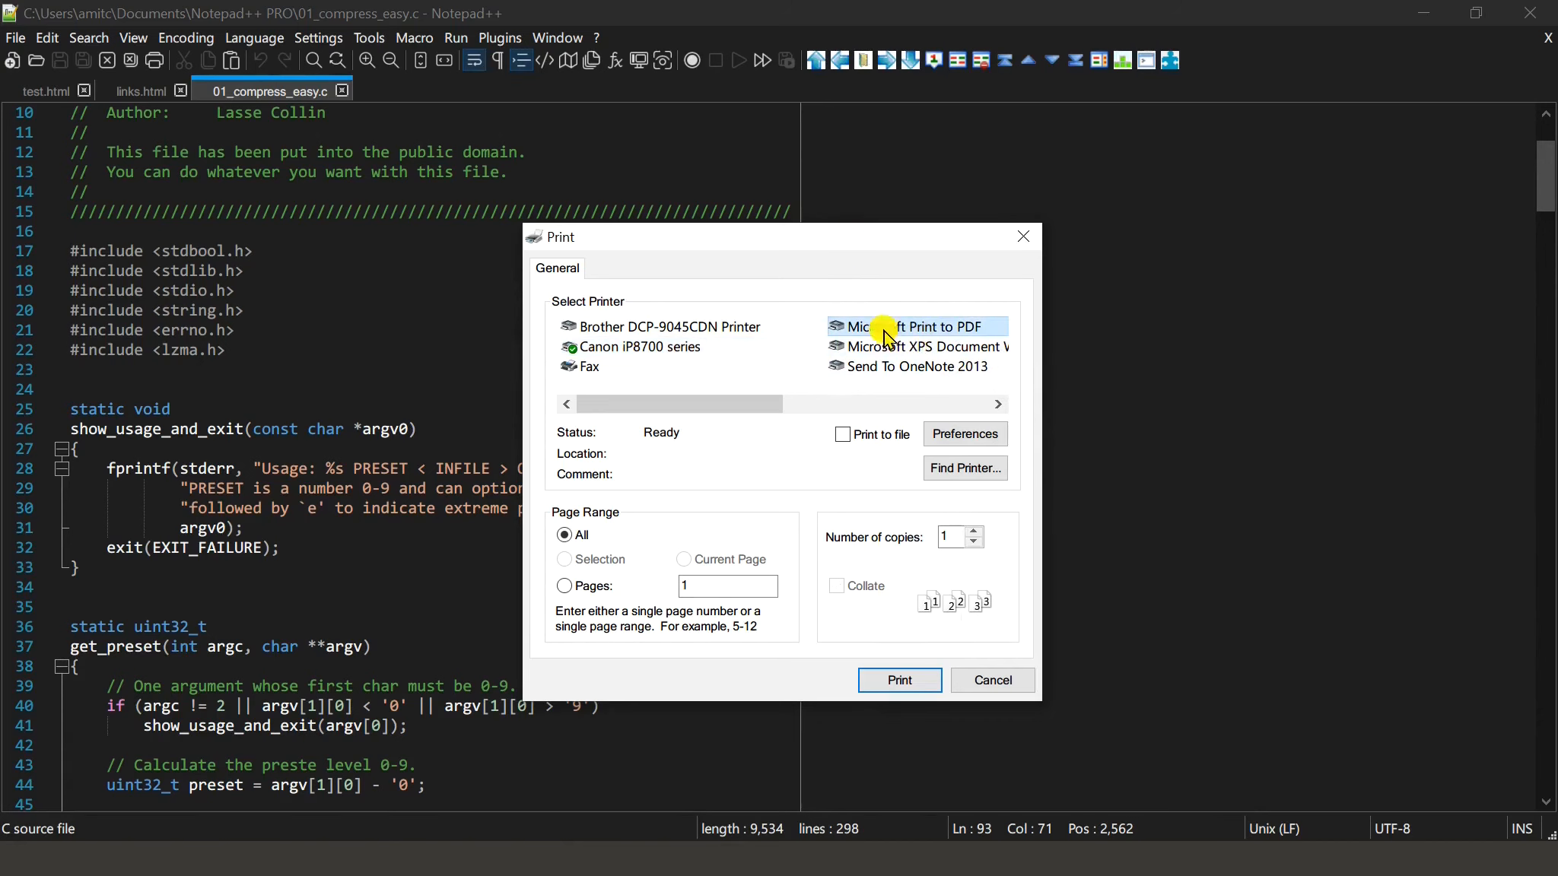
click(897, 680)
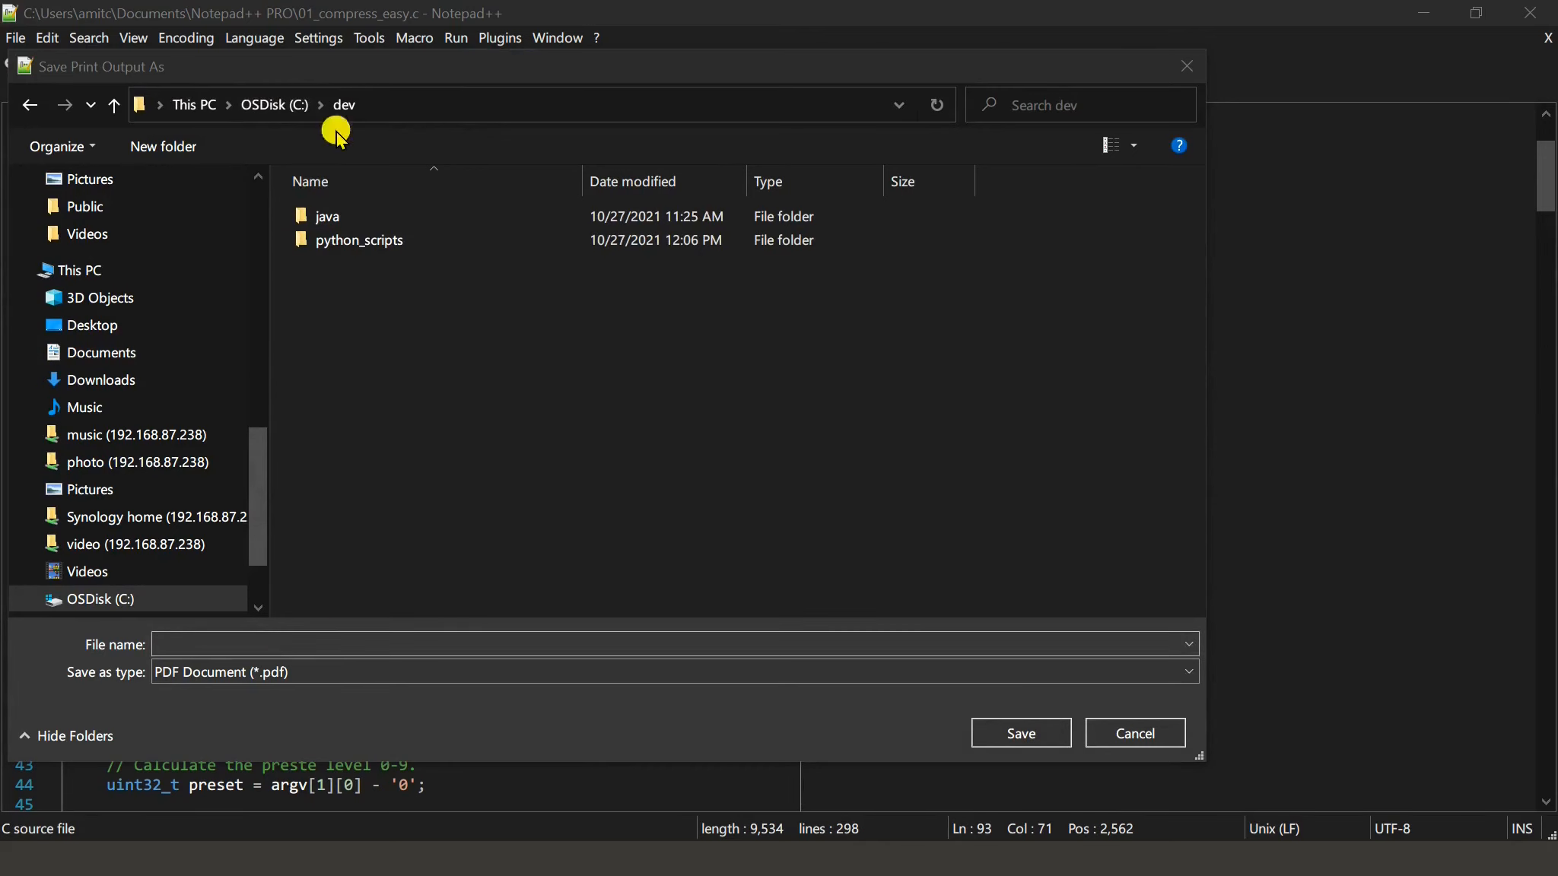
click(370, 635)
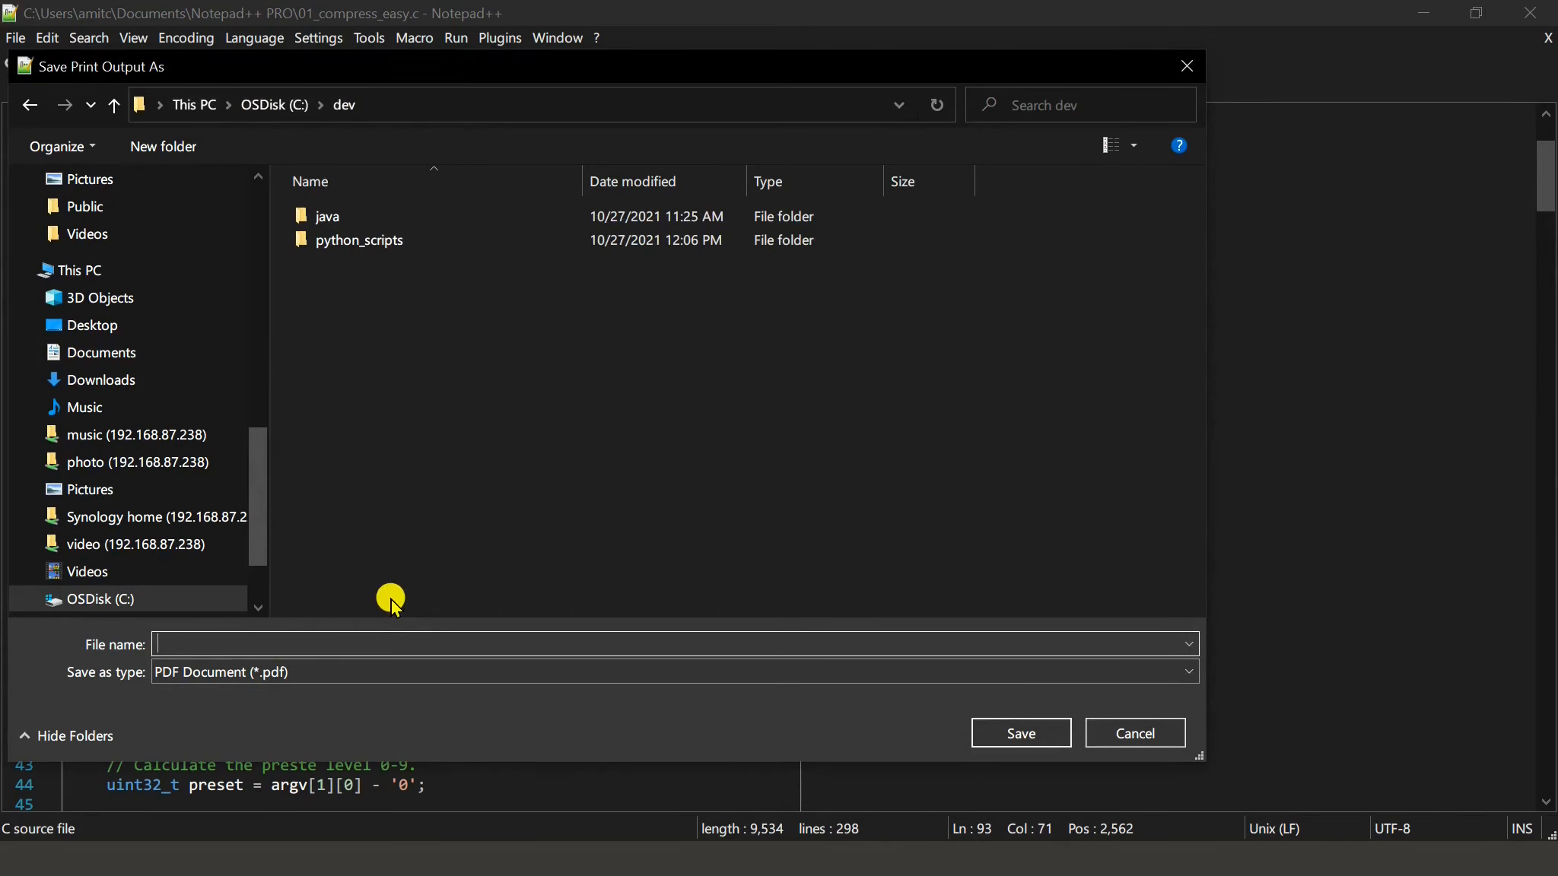
text(test1)
key(Return)
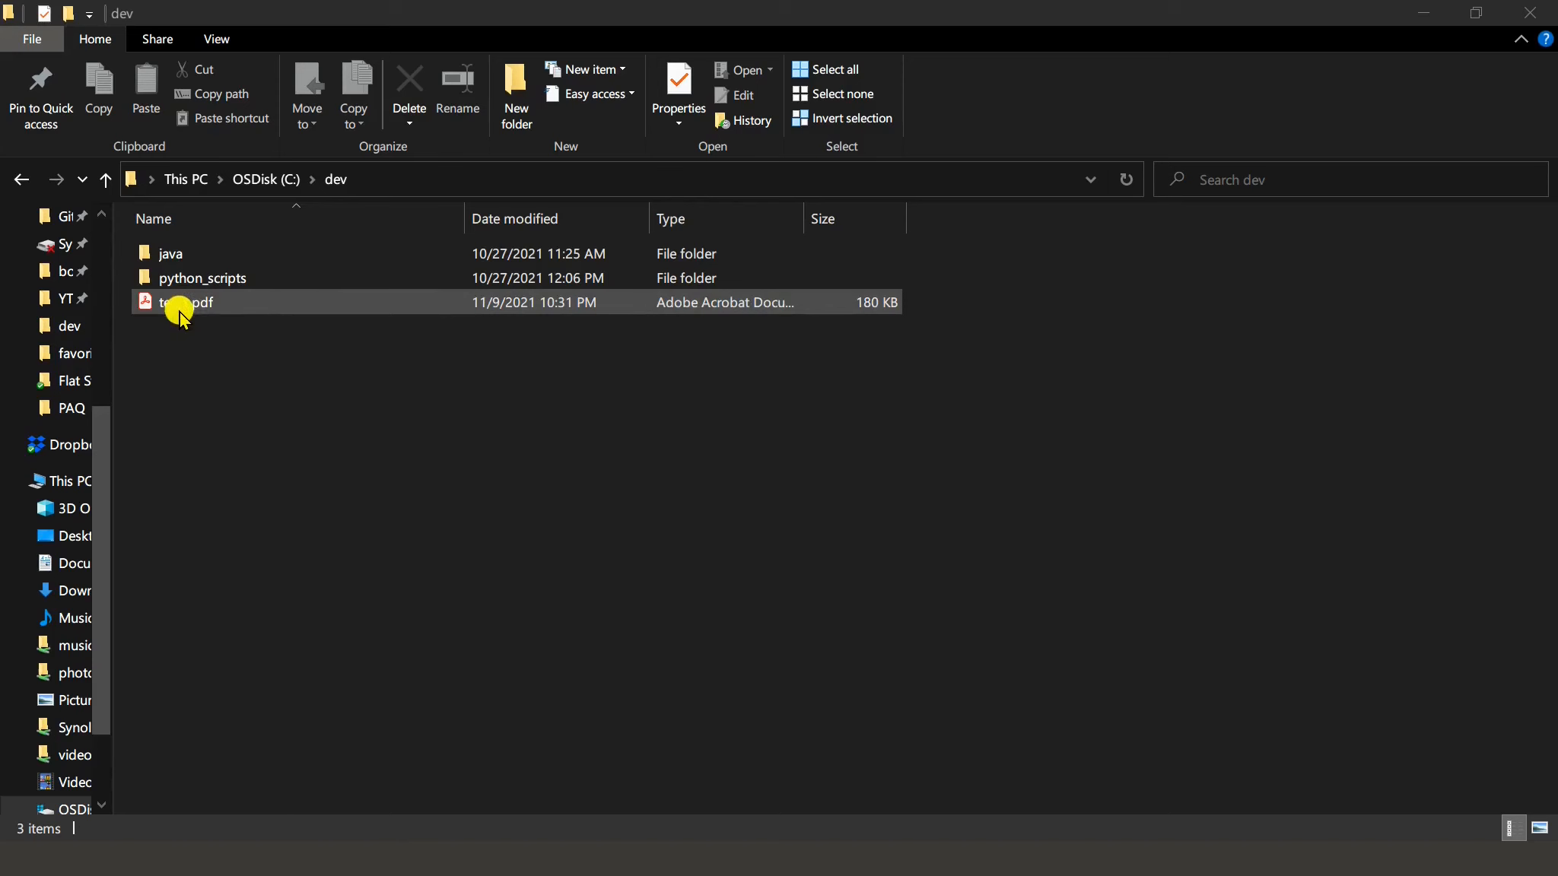
Open test1.pdf from the dev folder in Acrobat Reader and compare its colours with the source code in Notepad++.
double_click(181, 308)
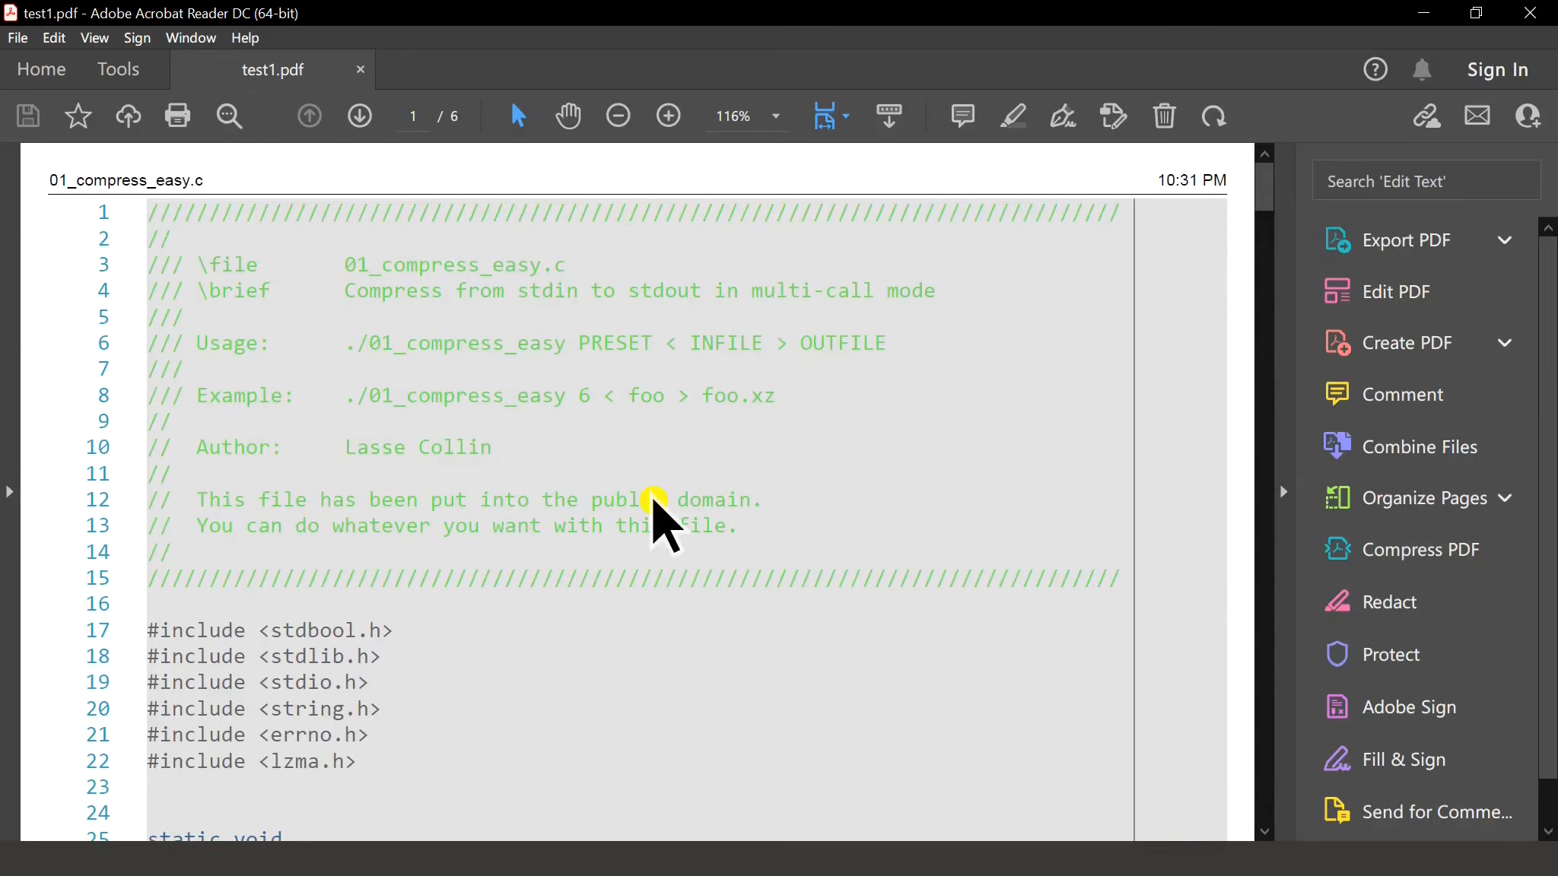
scroll(652, 501, down, 9)
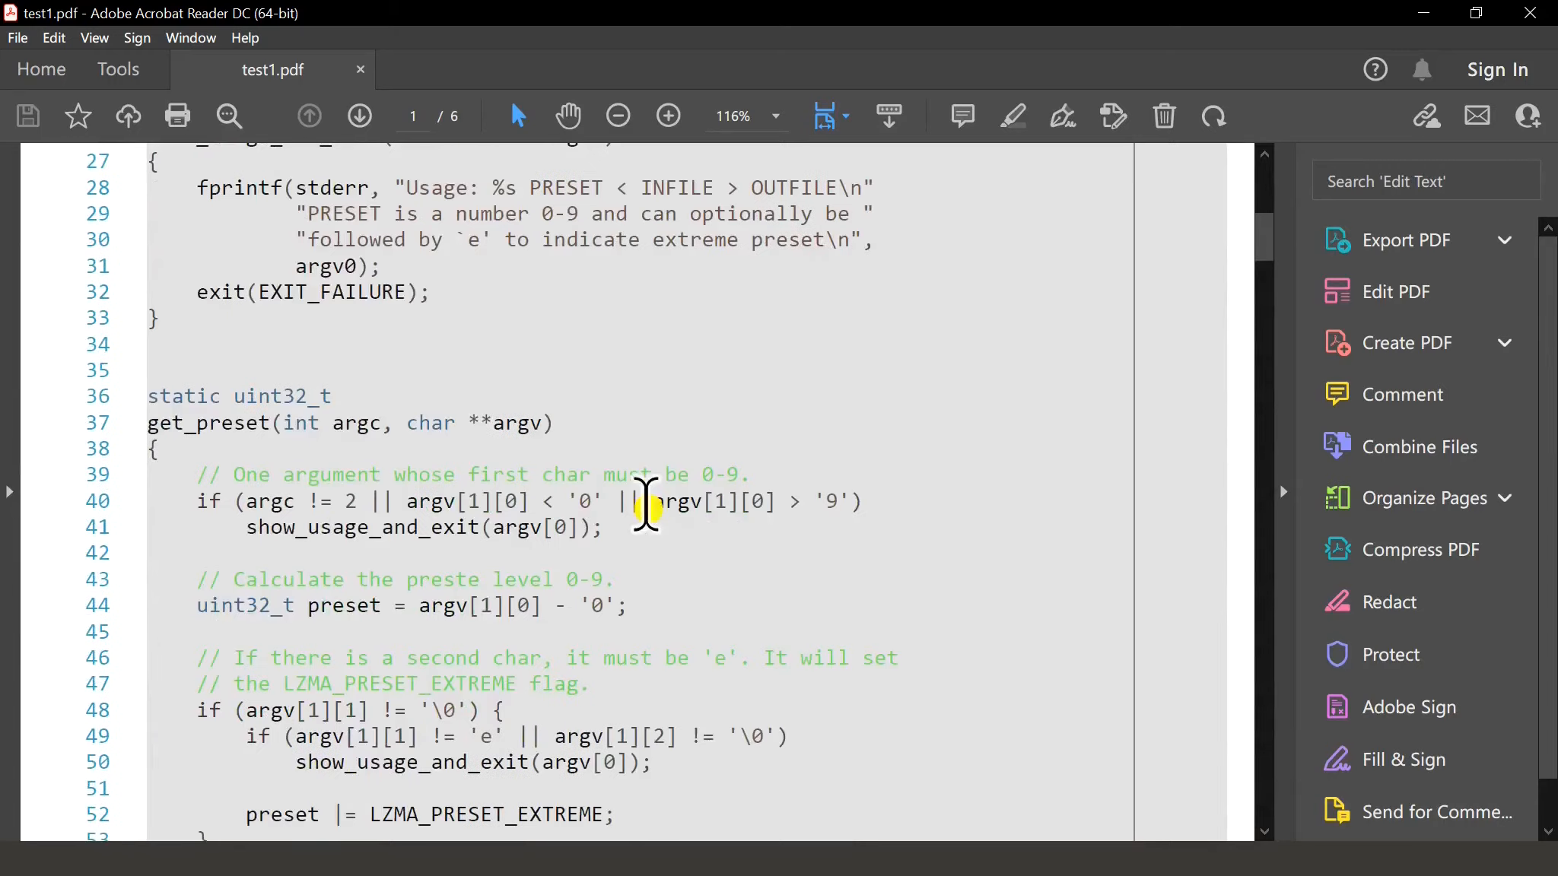
scroll(646, 505, down, 2)
scroll(658, 515, up, 2)
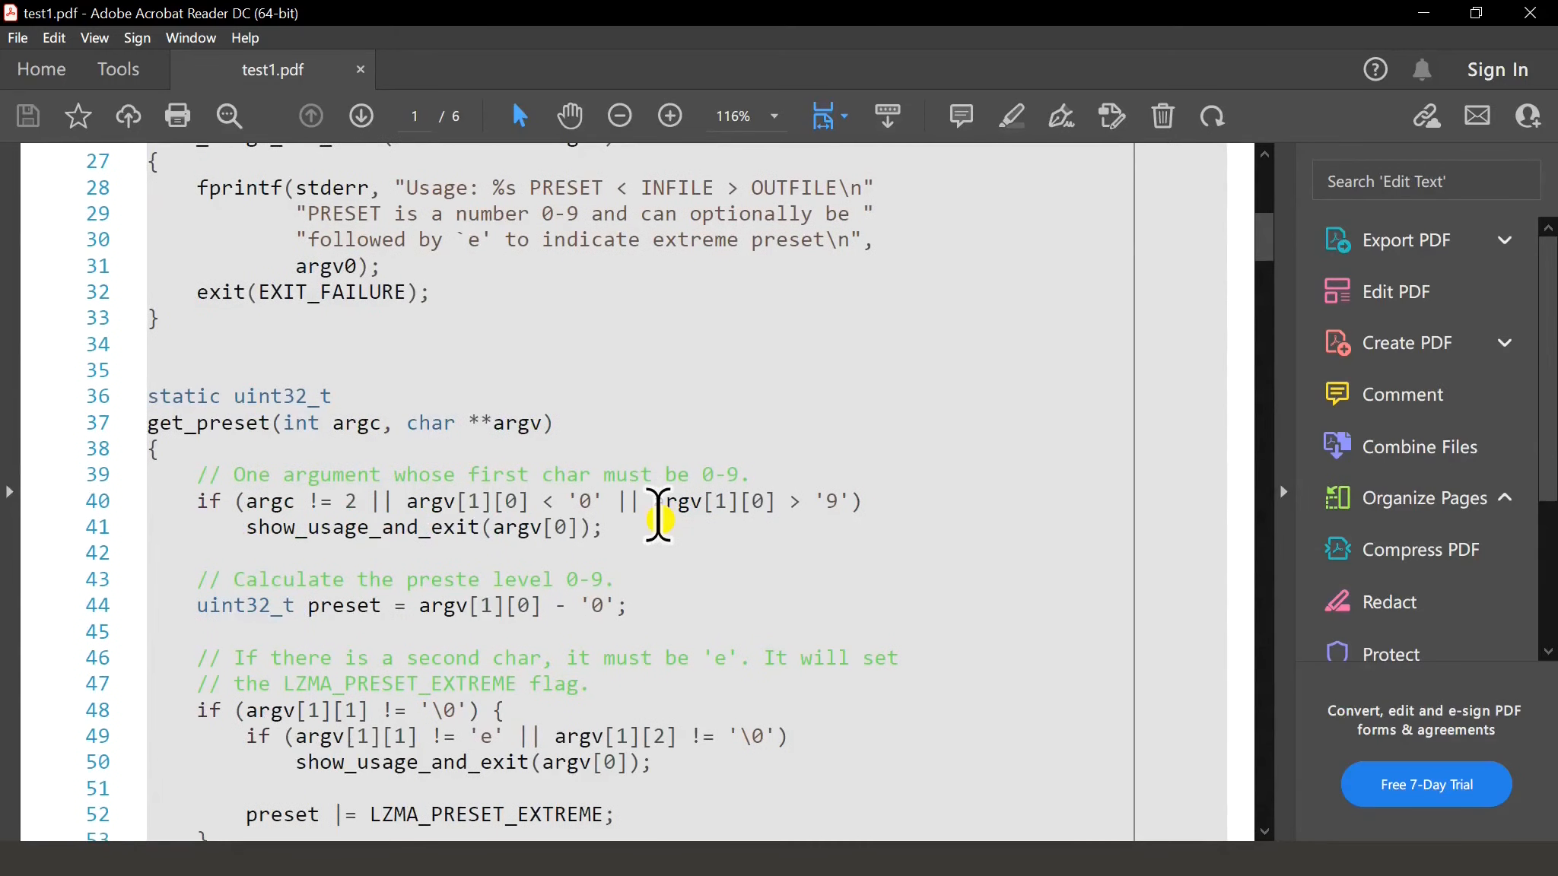
key(alt+Tab)
click(1287, 375)
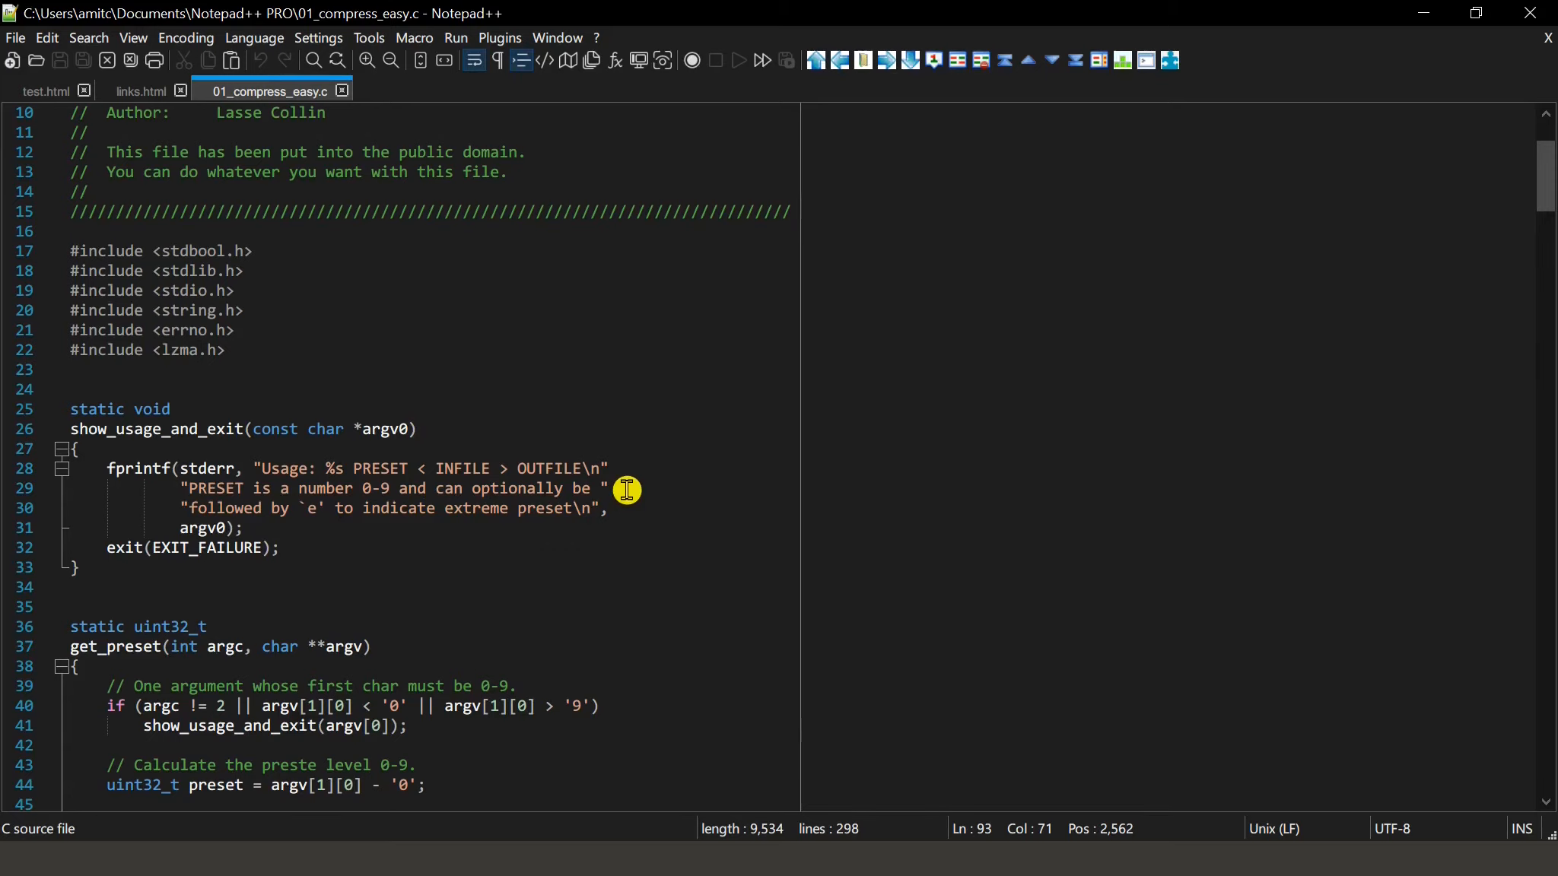
key(alt+Tab)
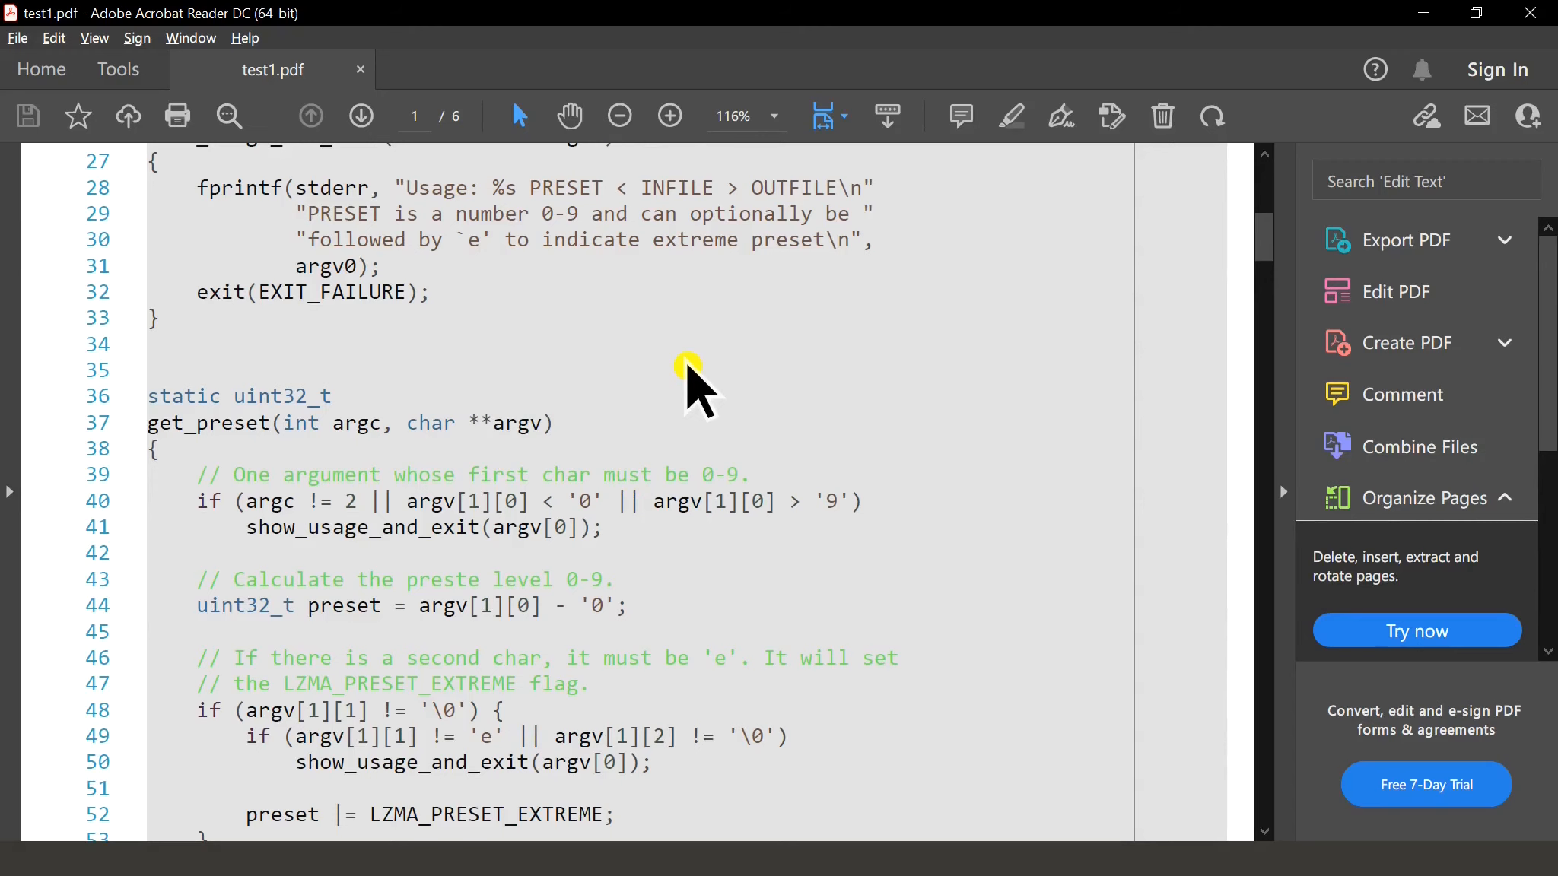
Switch to the HowToPrintCodeInNotepad++ mind map and review its list of printing features.
key(alt+Tab)
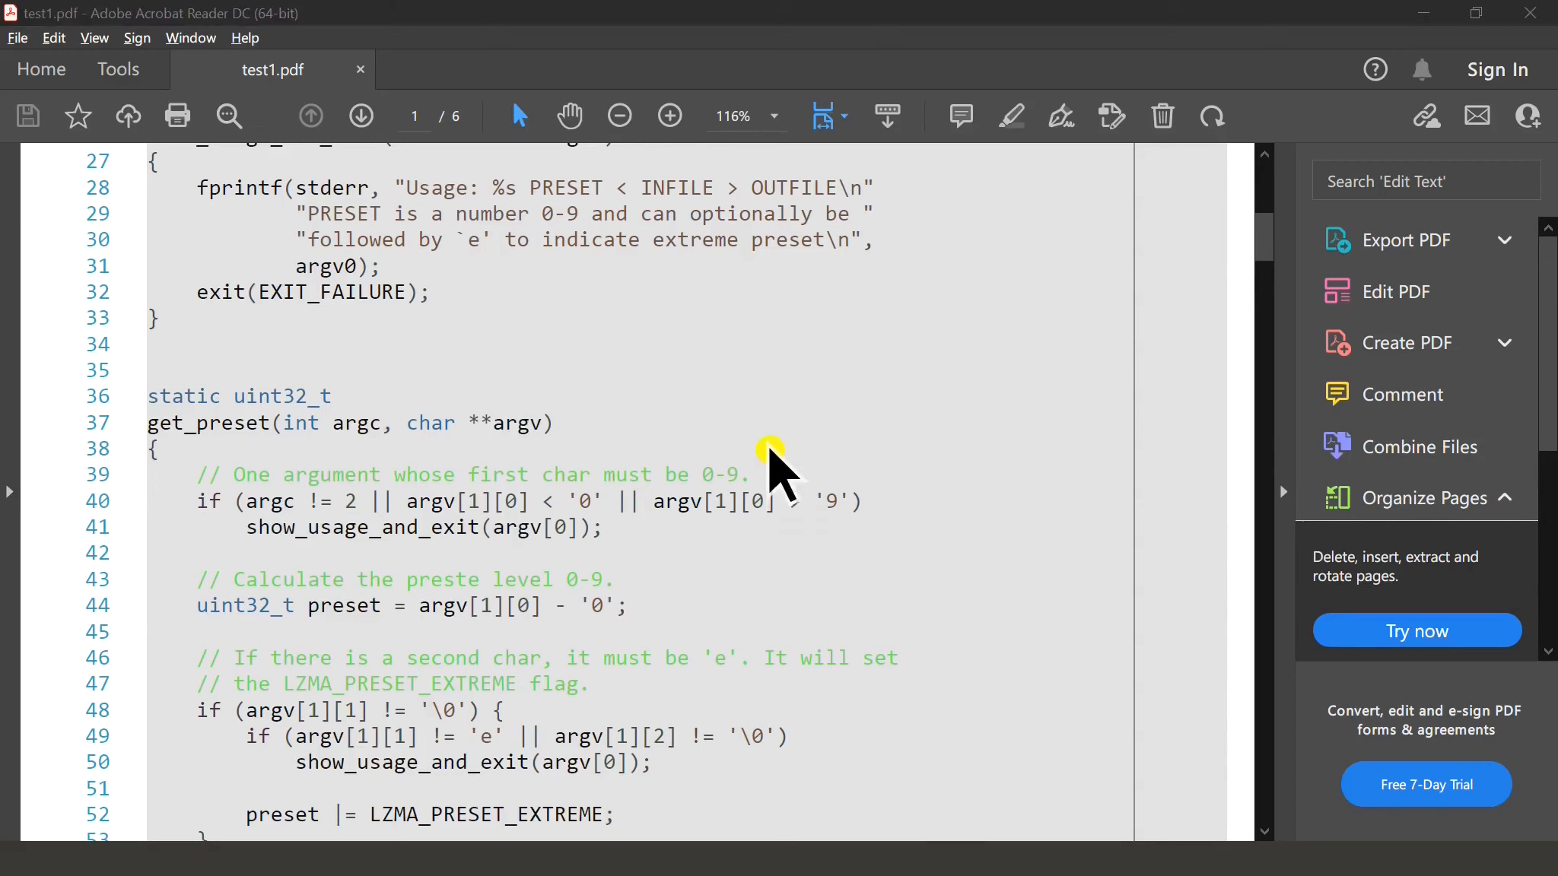
click(435, 569)
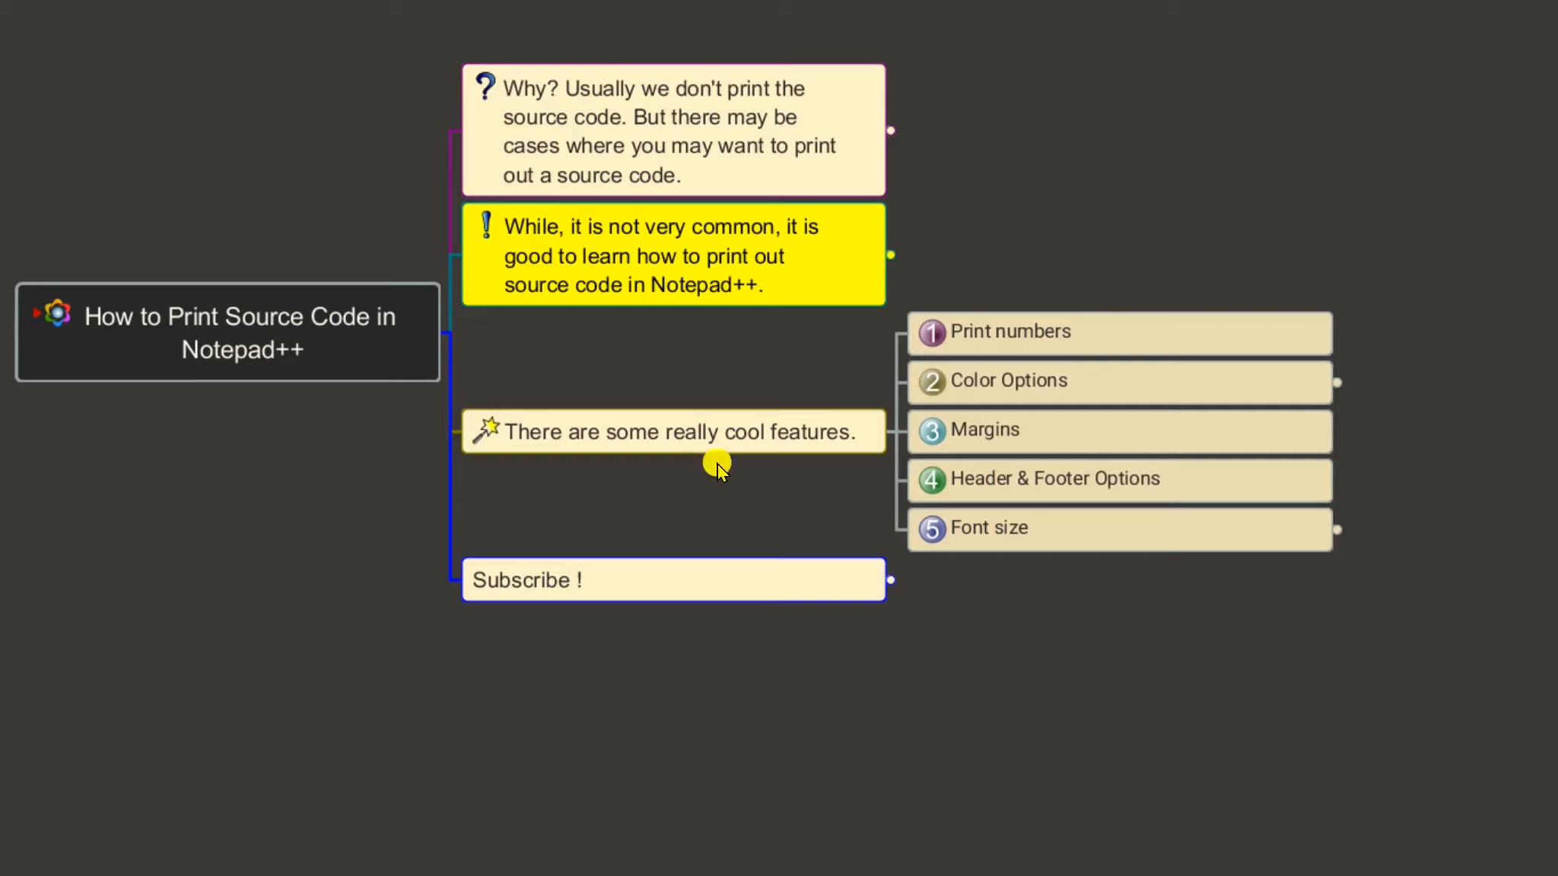
drag(1058, 228, 772, 243)
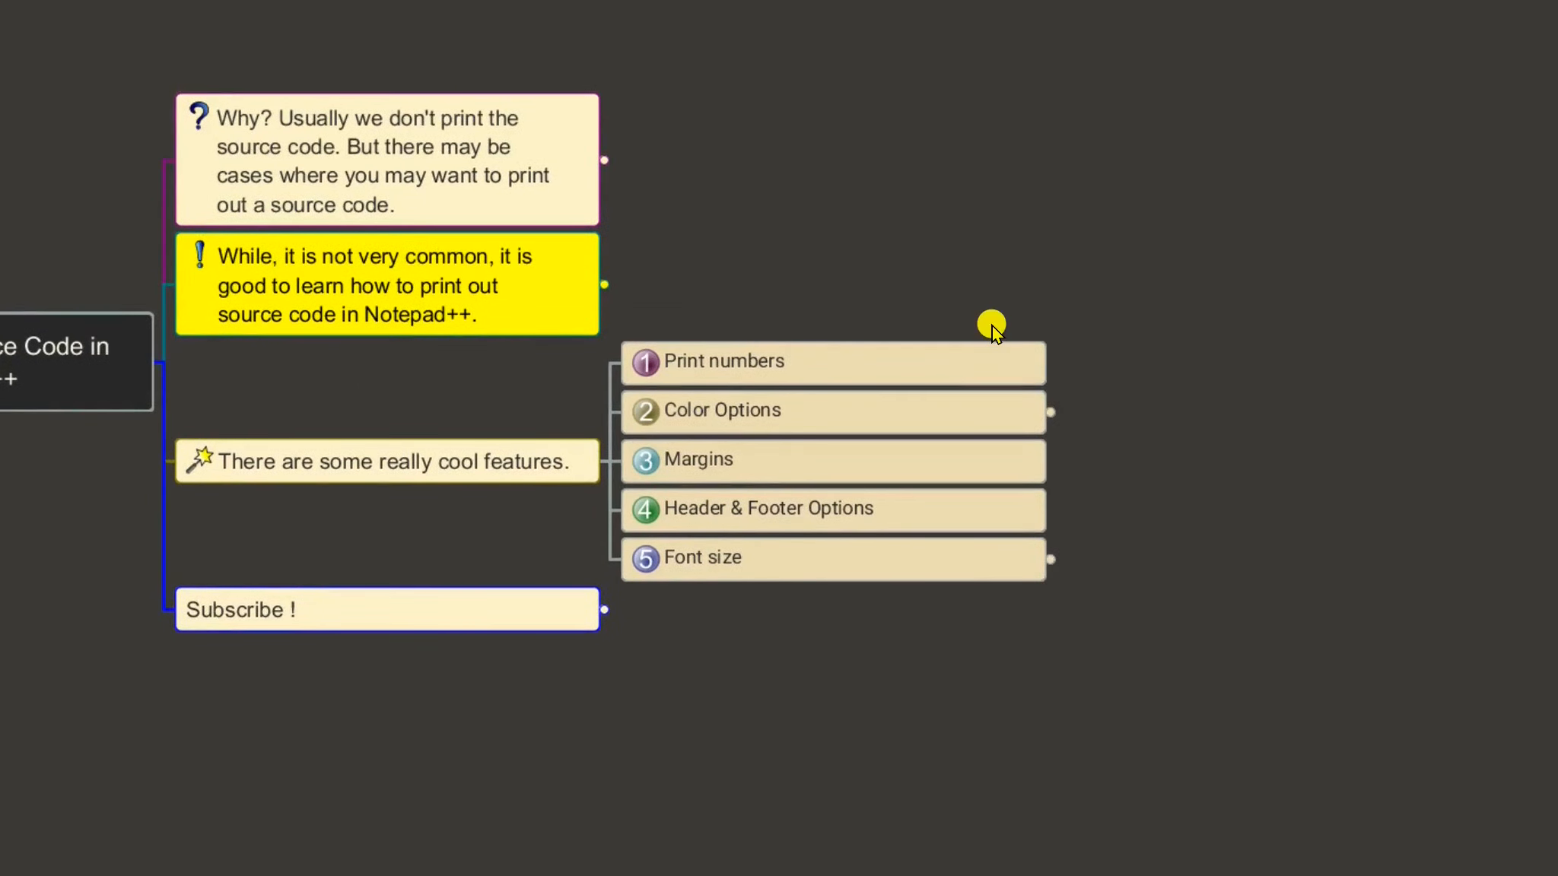
Switch back to Notepad++ and open the Print section of the preferences.
key(alt+Tab)
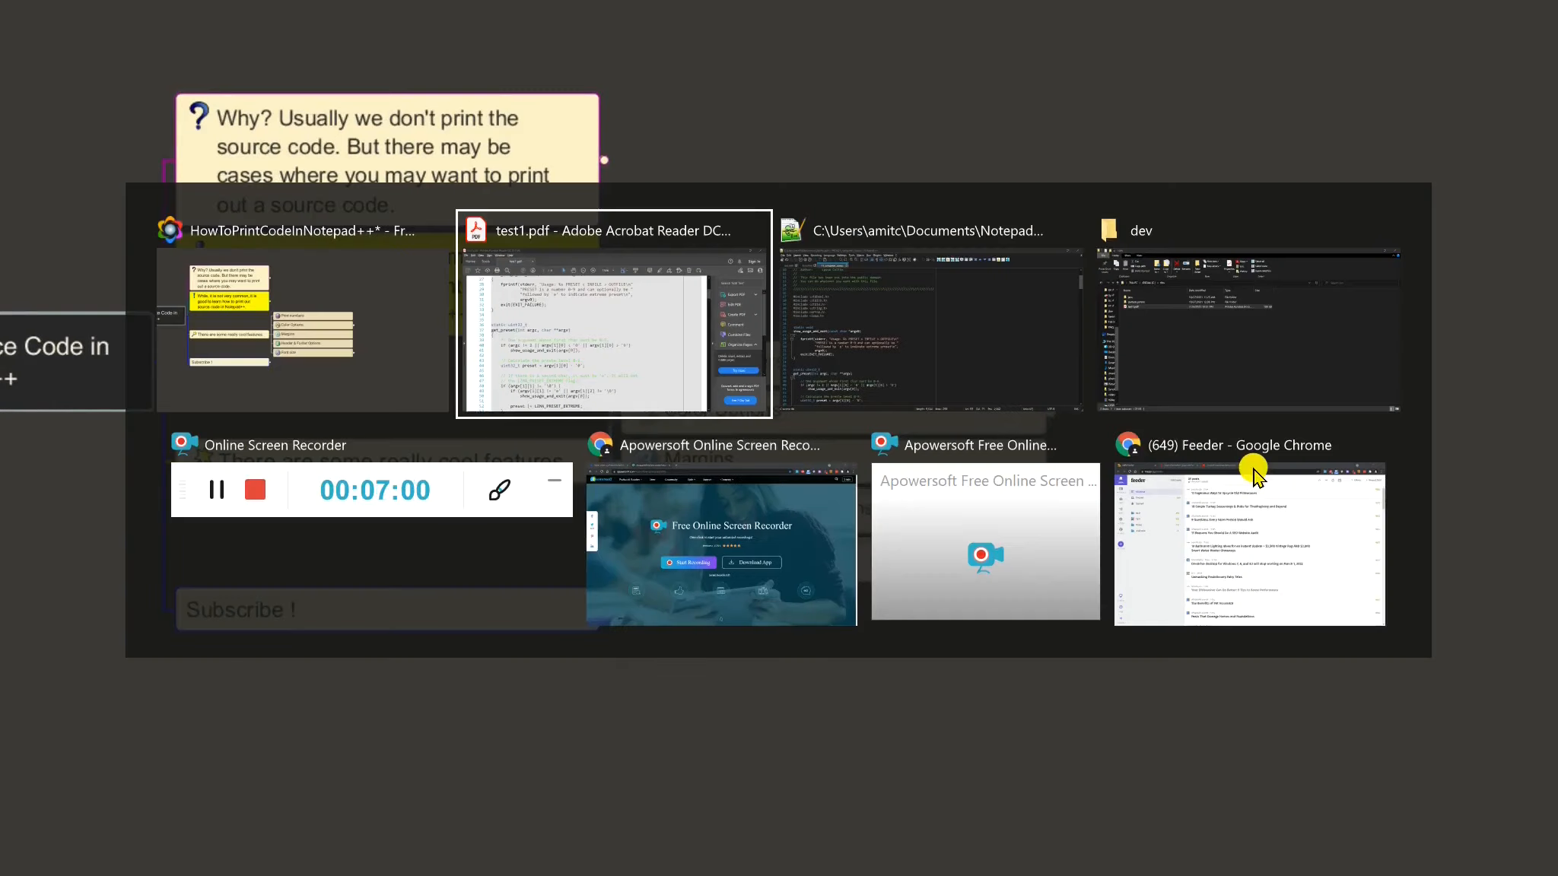
key(alt+Tab)
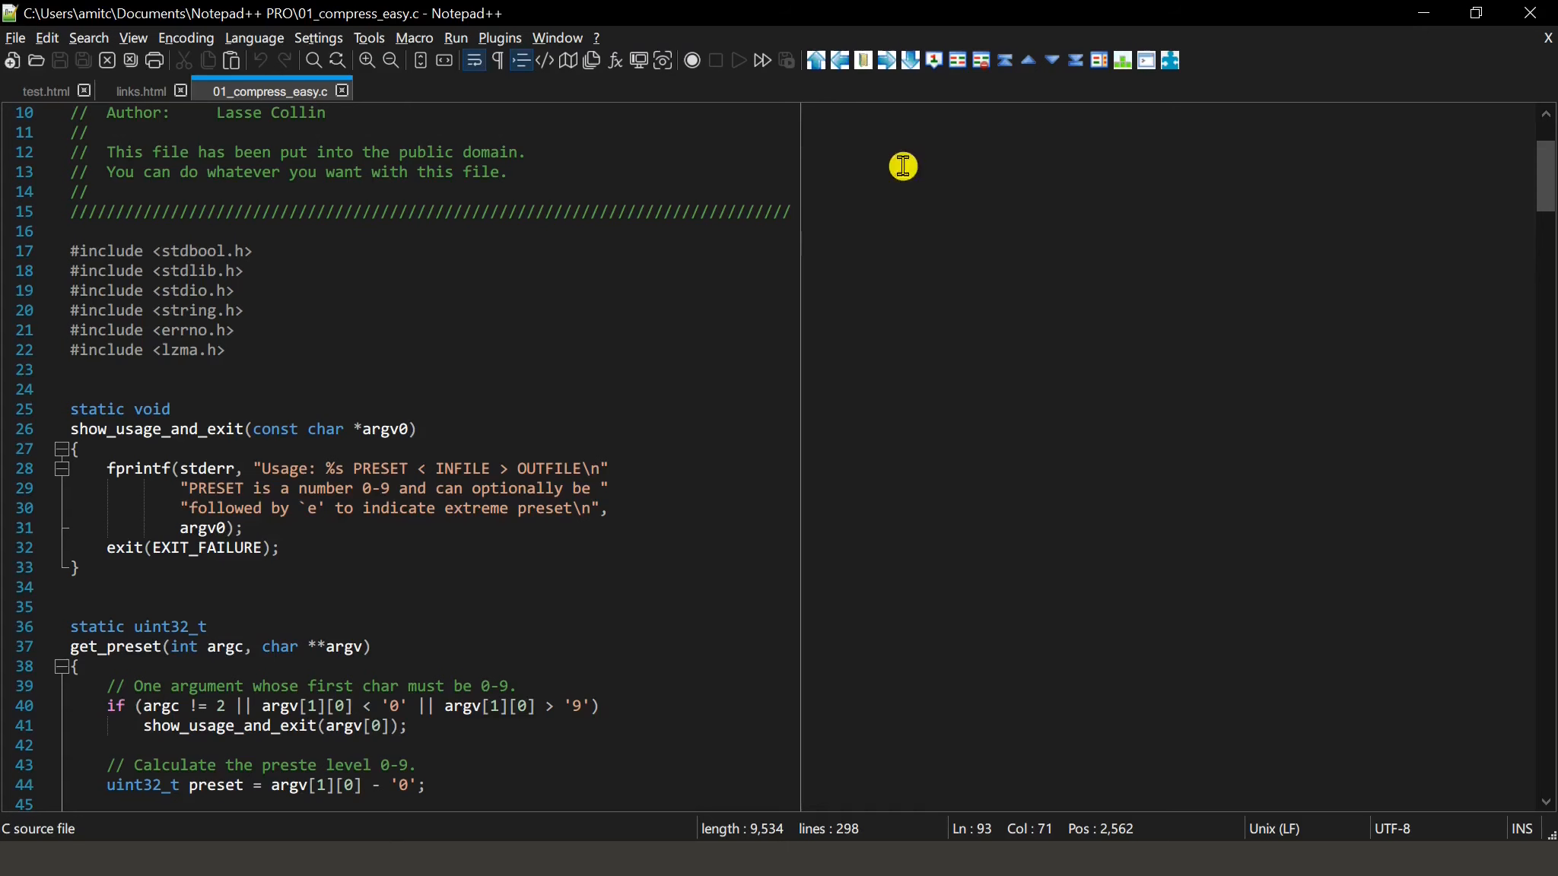
click(322, 38)
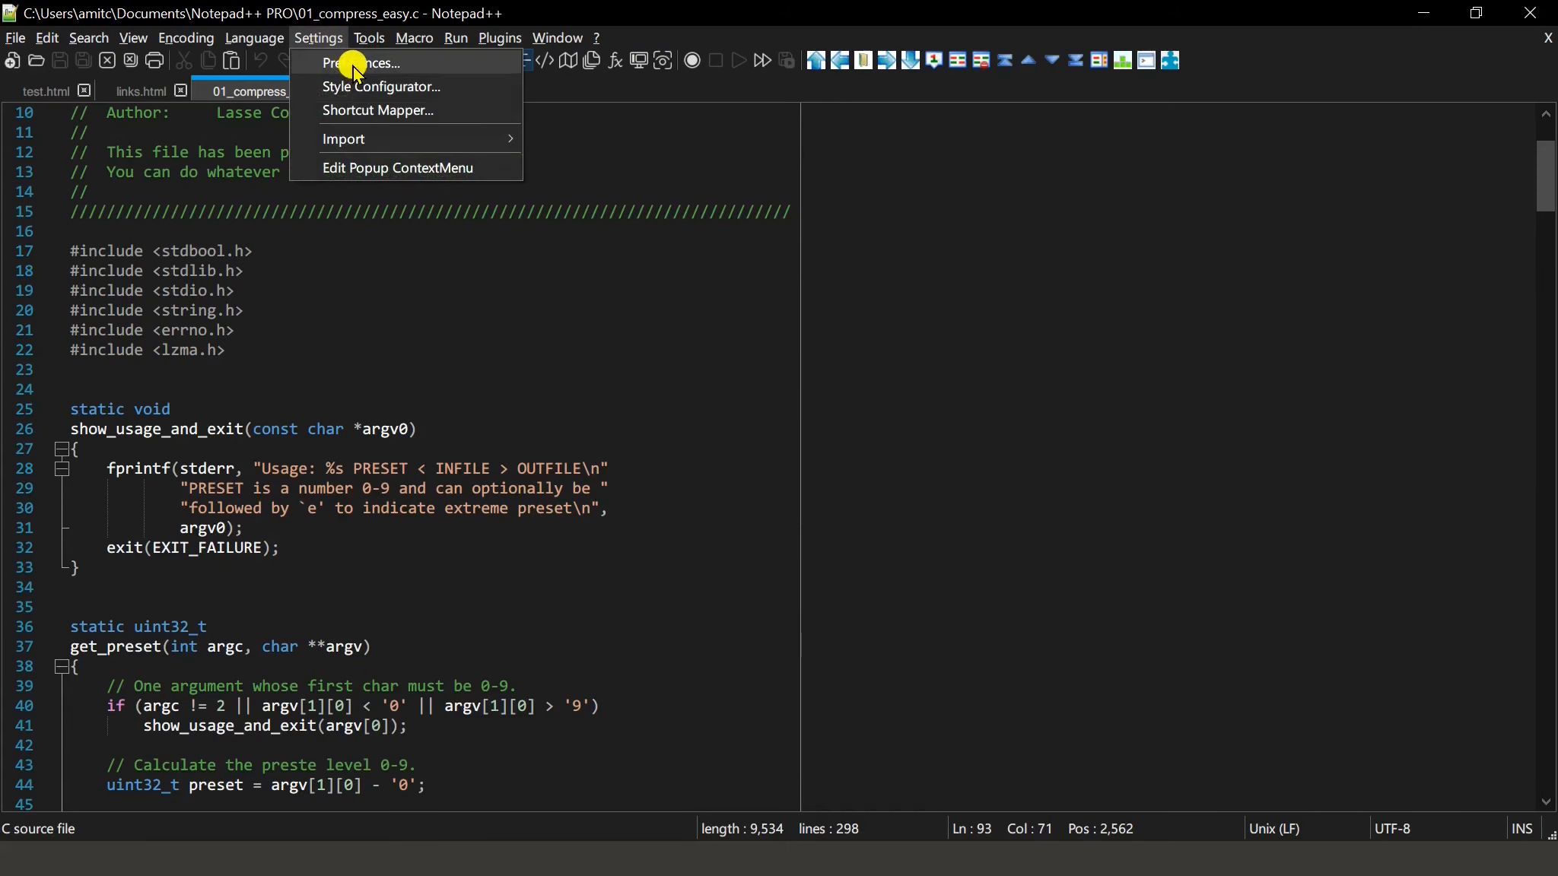
click(356, 67)
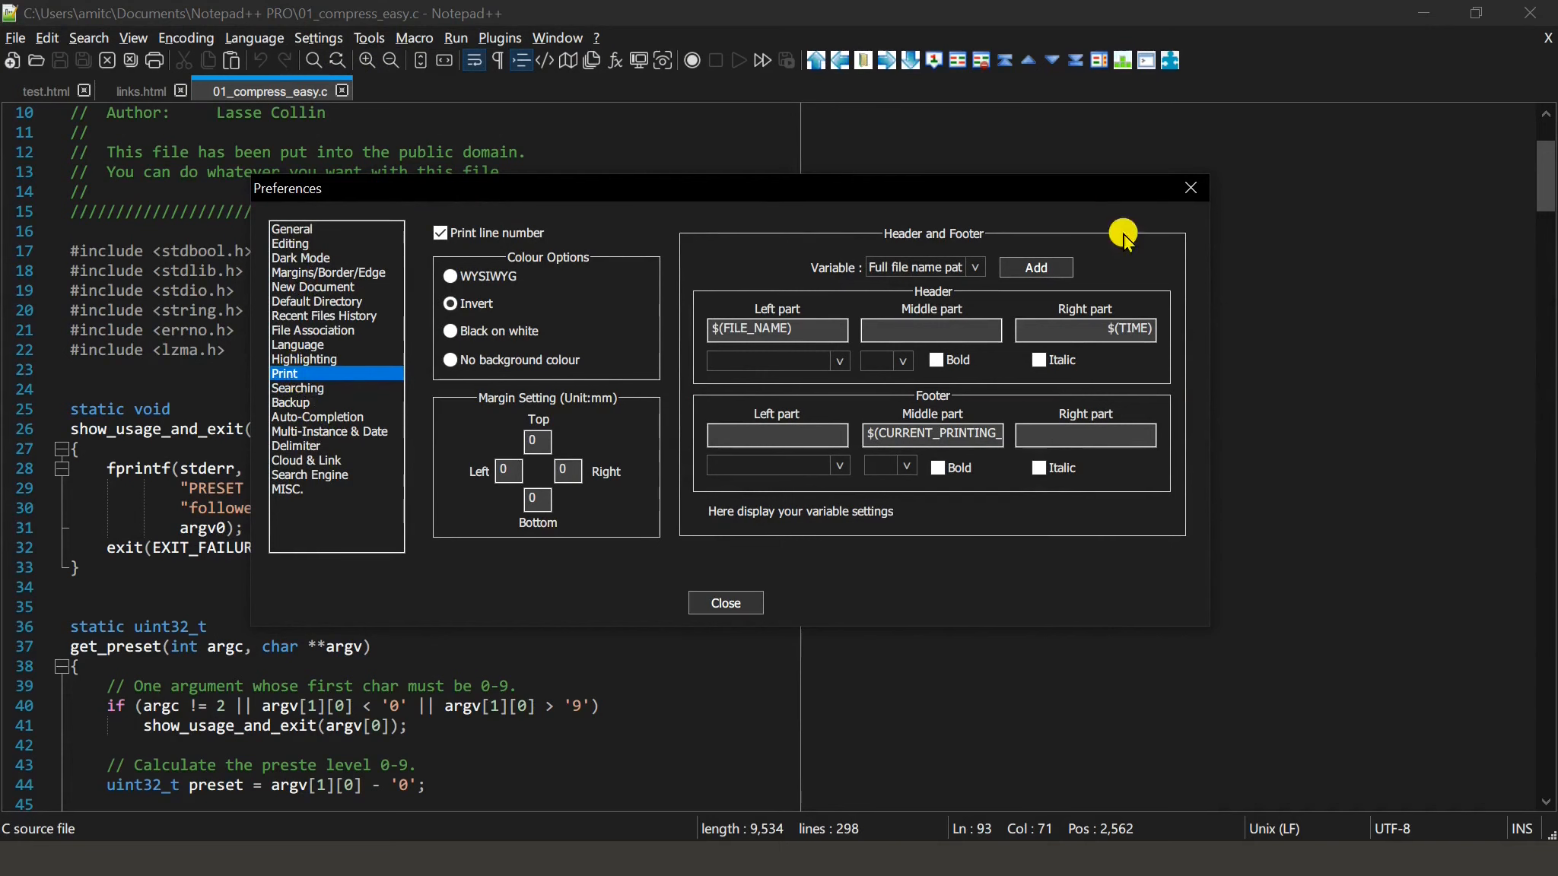
click(436, 234)
Switch to test1.pdf in Acrobat Reader, examine the line numbers at the start of the printout, and return to the Notepad++ preferences.
key(alt+Tab)
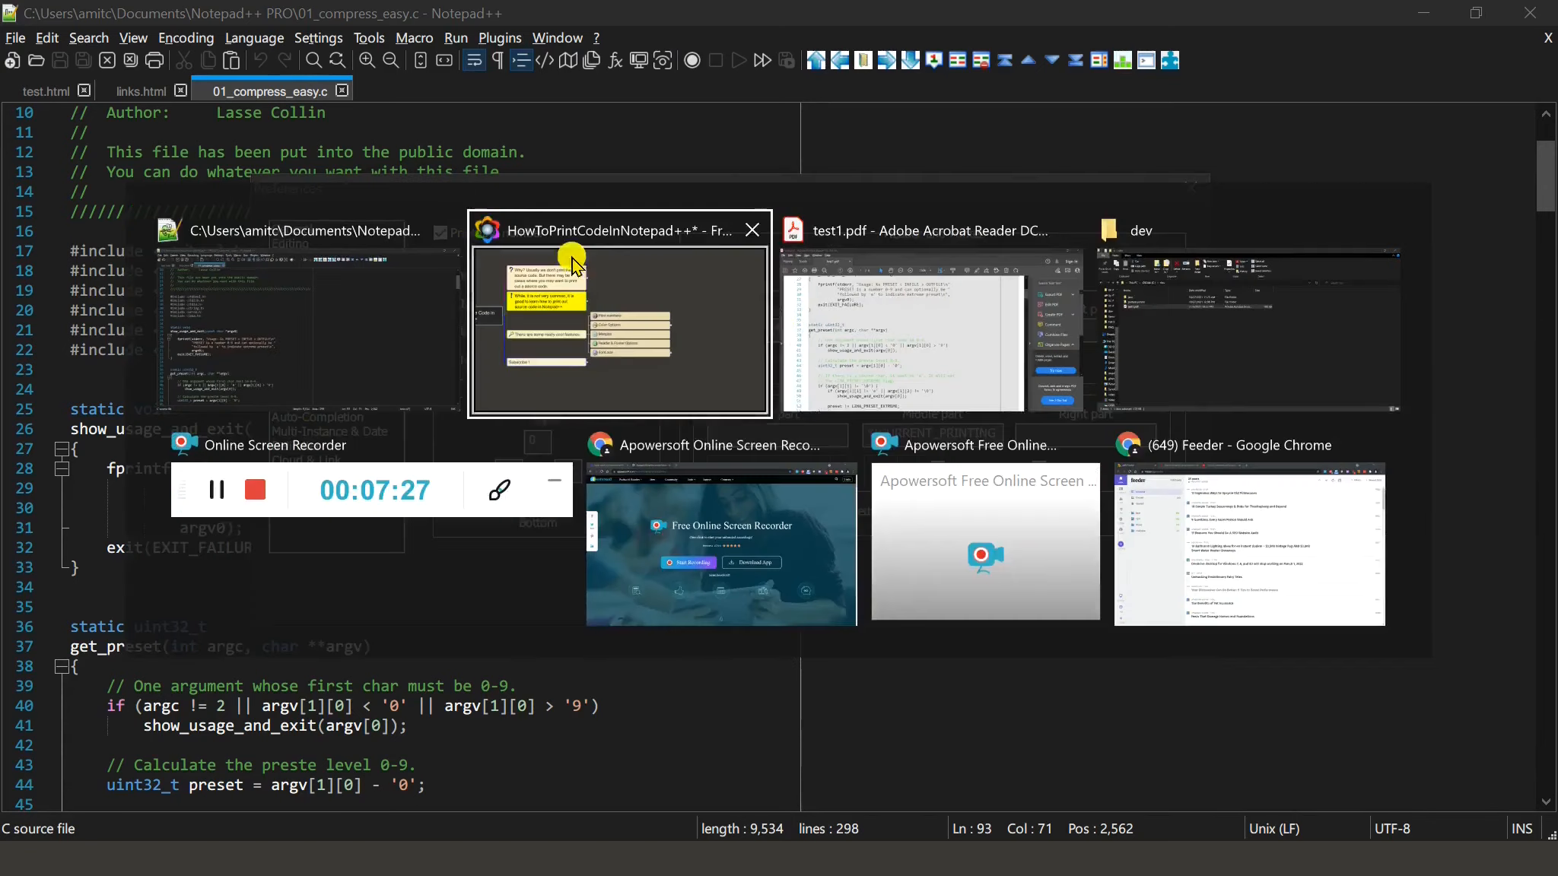
click(928, 359)
scroll(118, 393, up, 10)
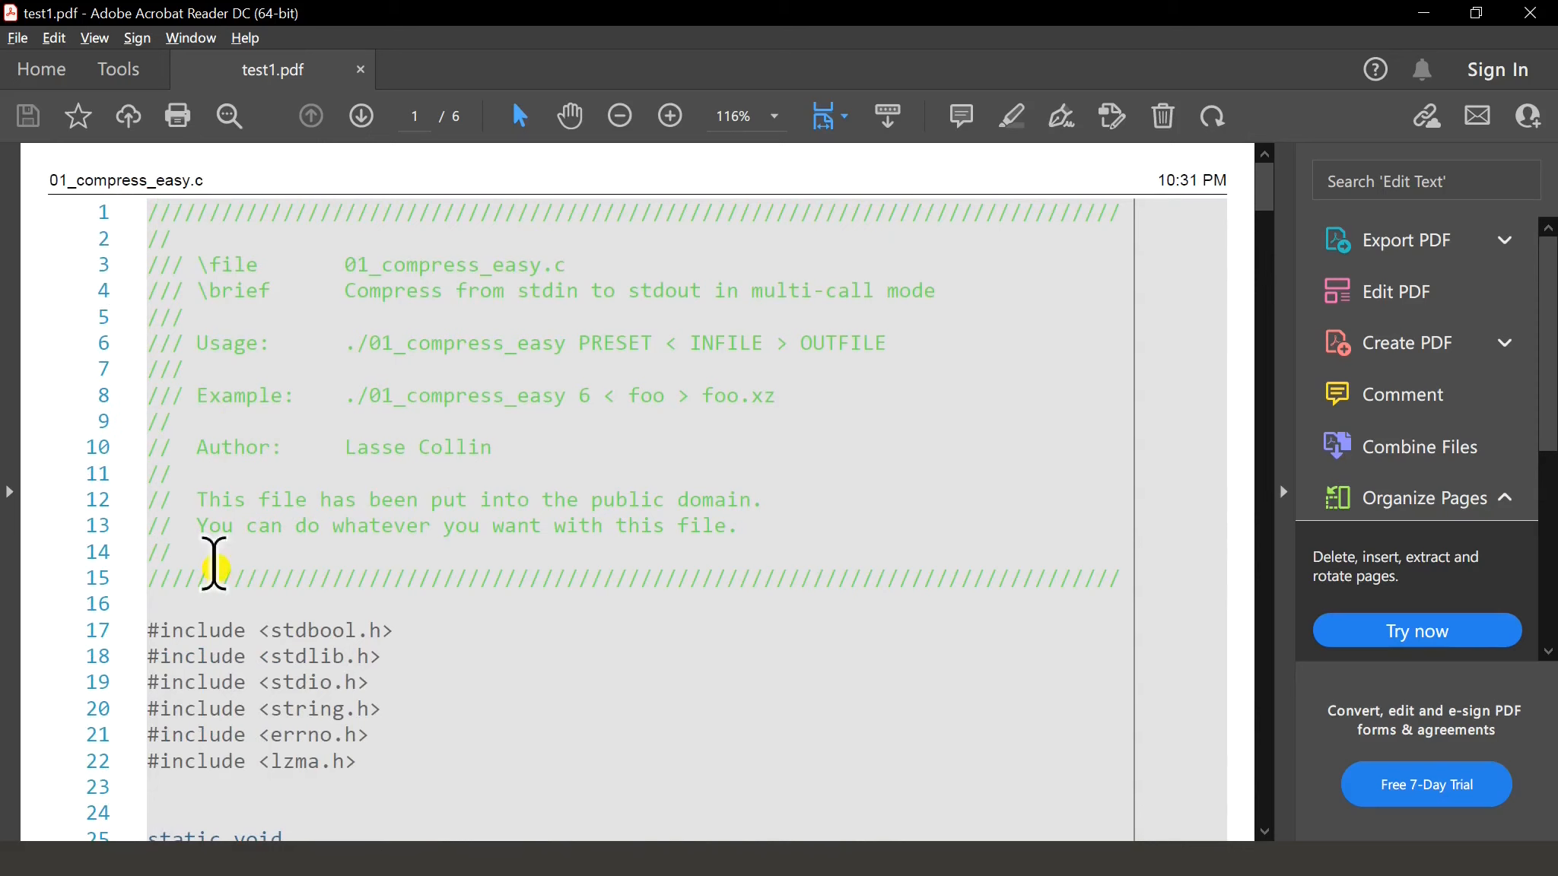
click(1421, 13)
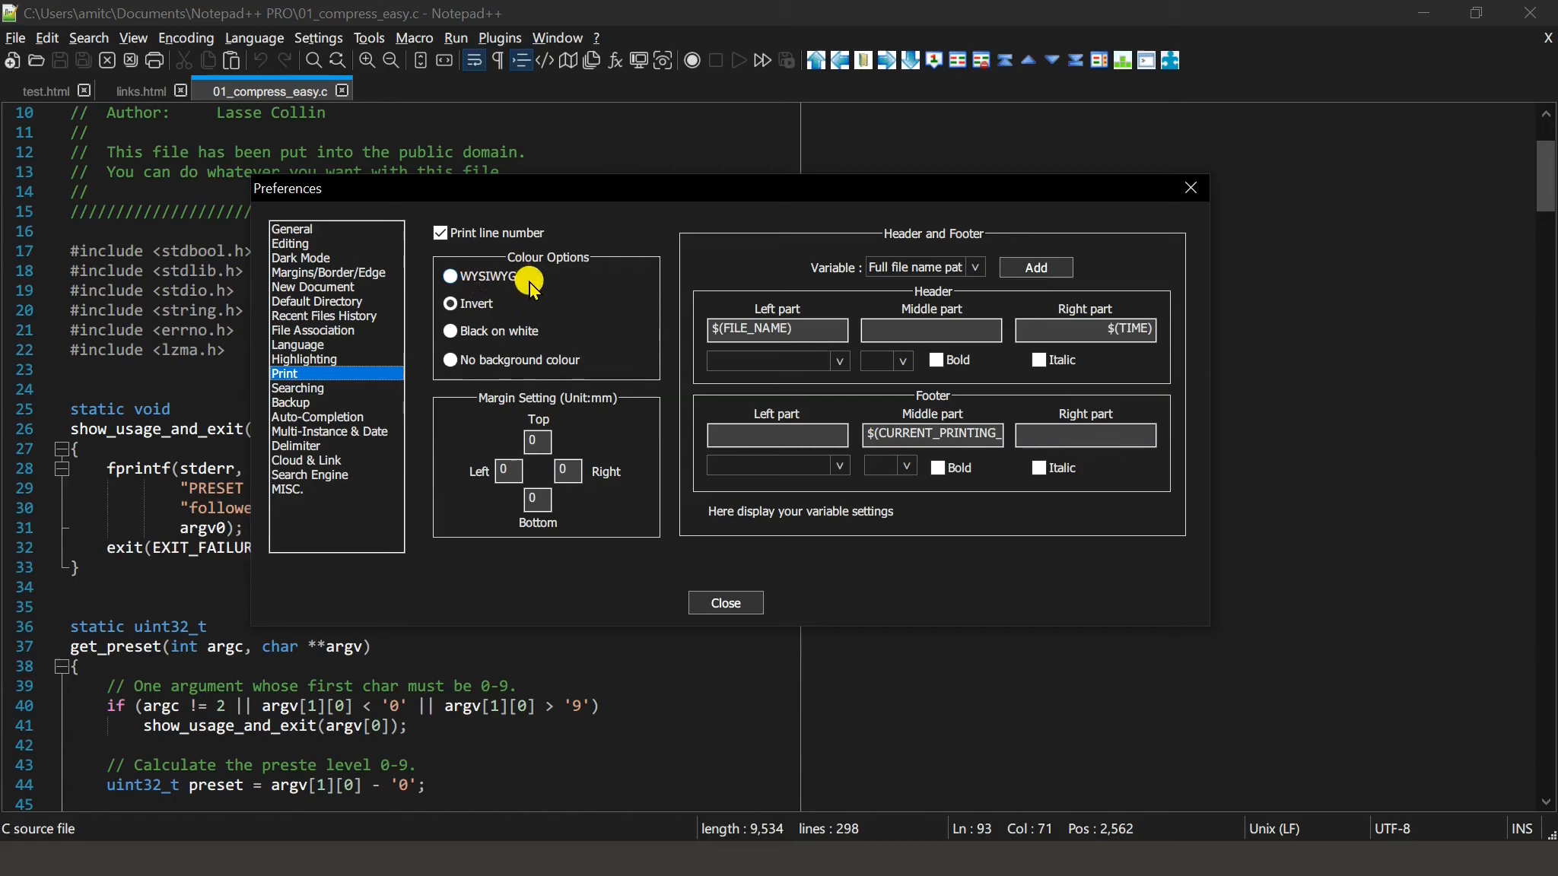
Set the print colour option to WYSIWYG and close the preferences.
click(450, 275)
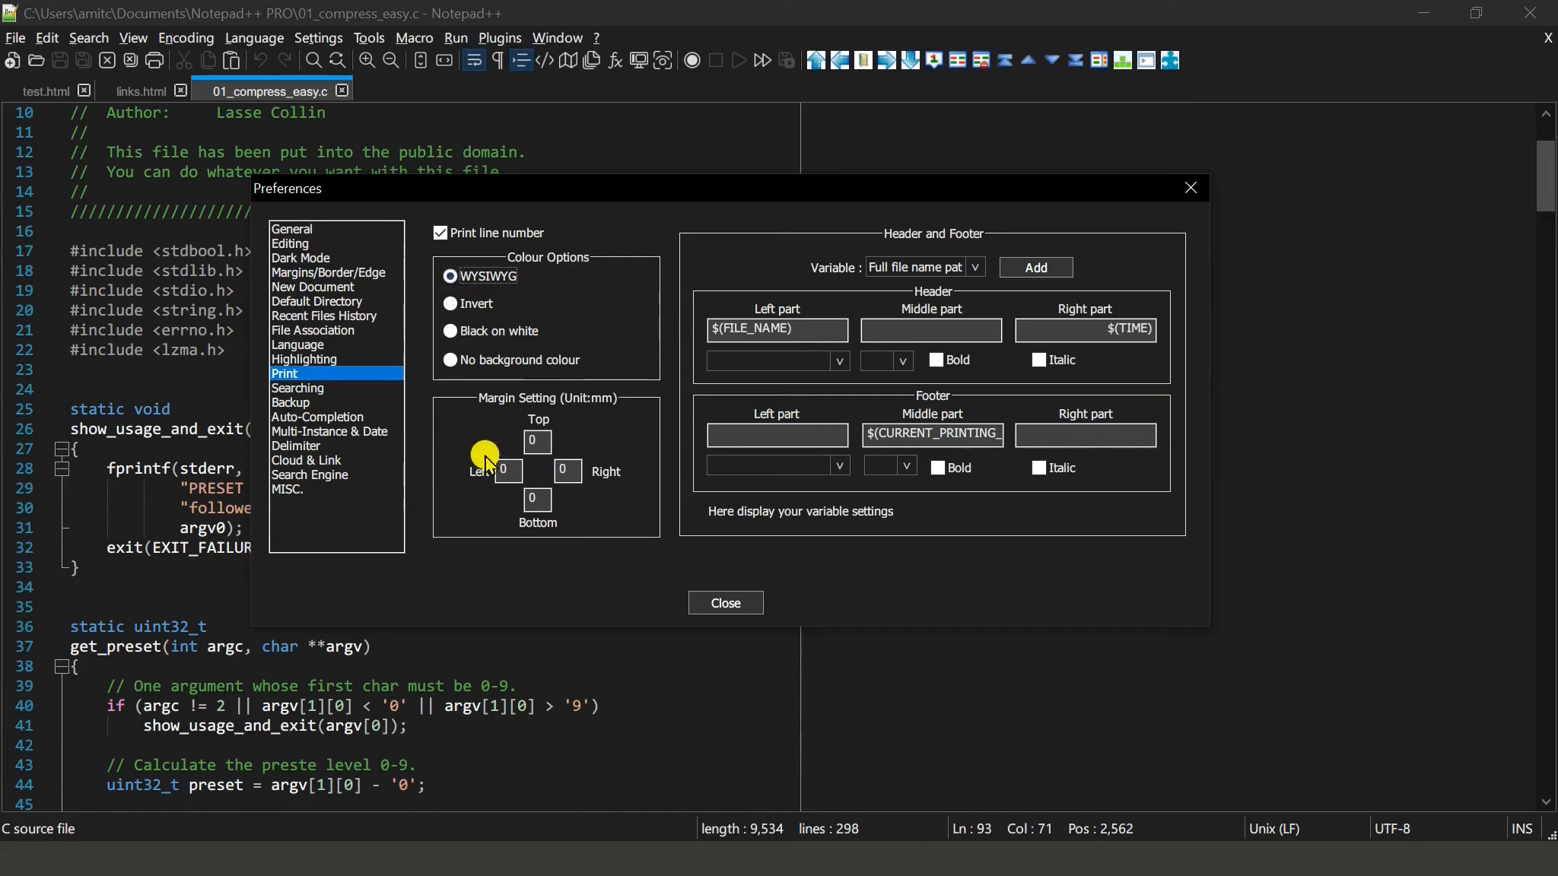
click(727, 602)
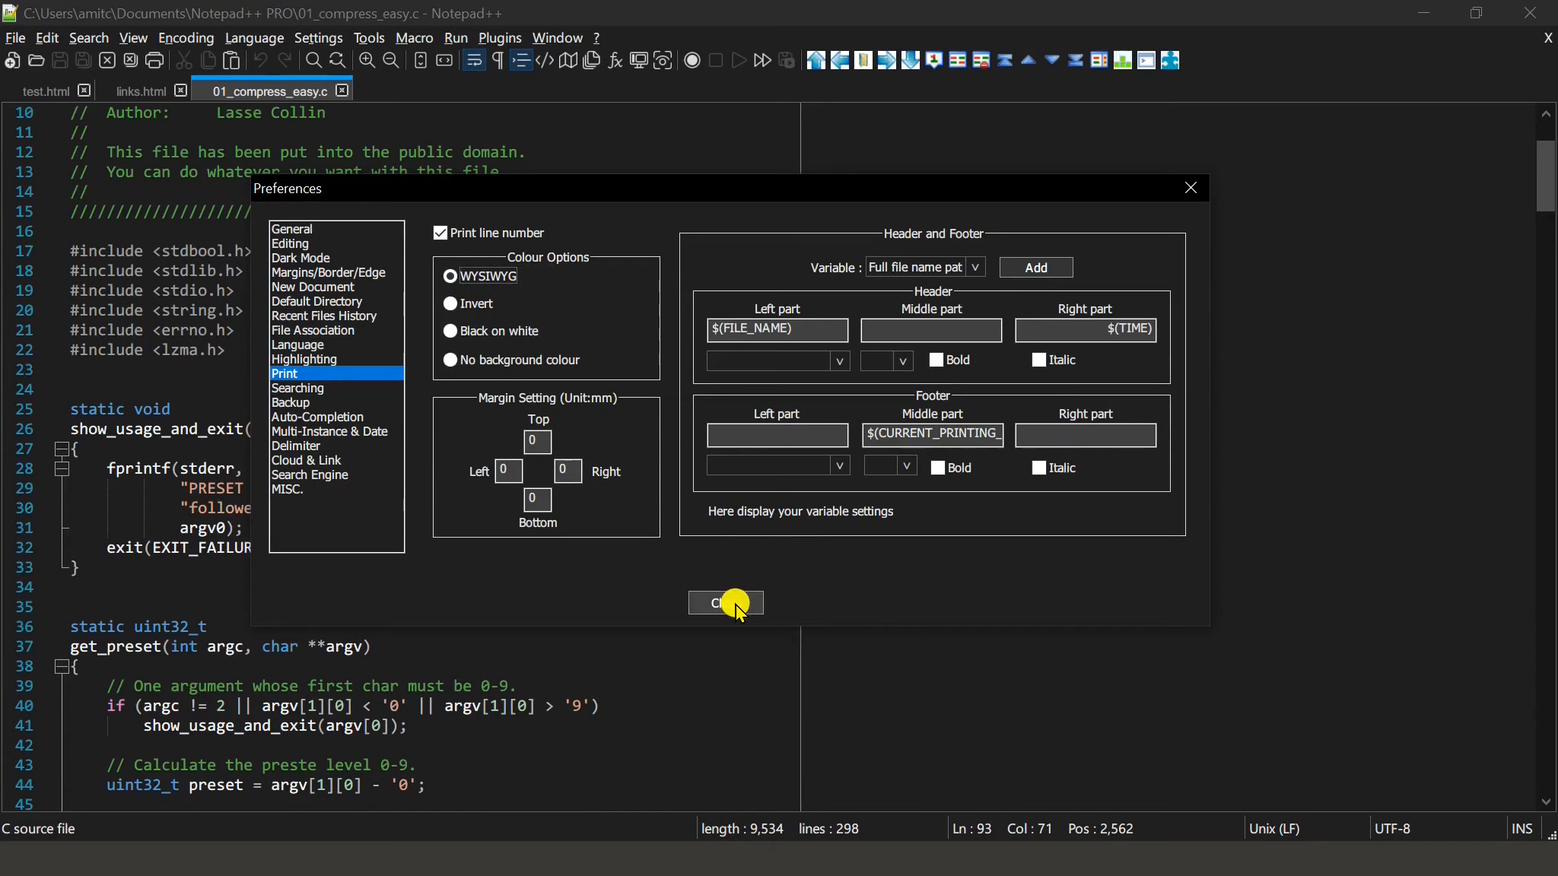
click(734, 605)
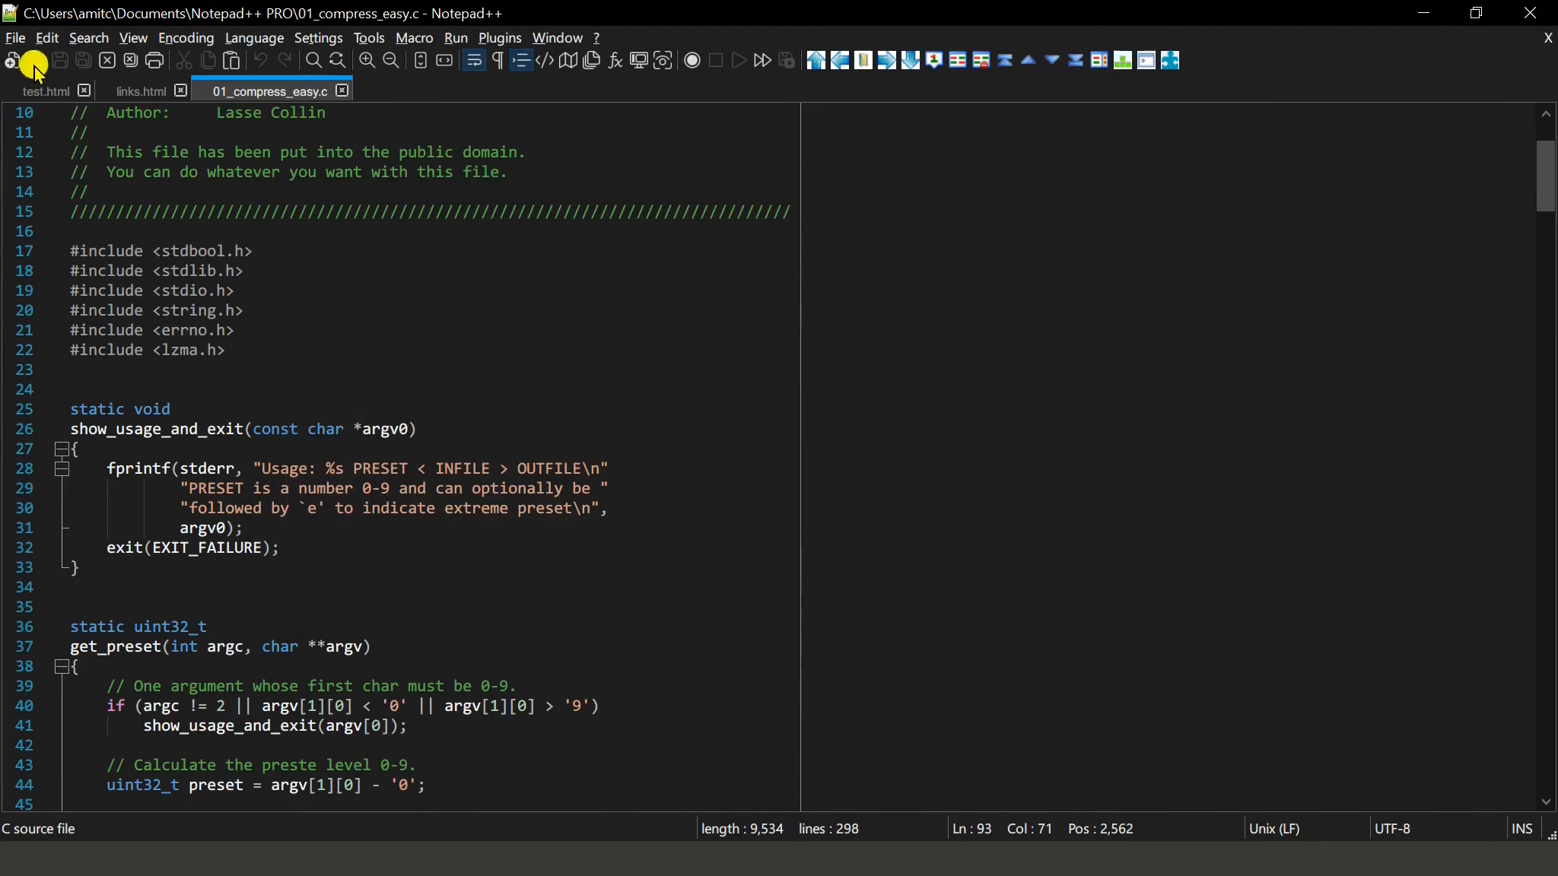
Print the source file with Microsoft Print to PDF and save the output as wysiwyg in the dev folder.
click(17, 38)
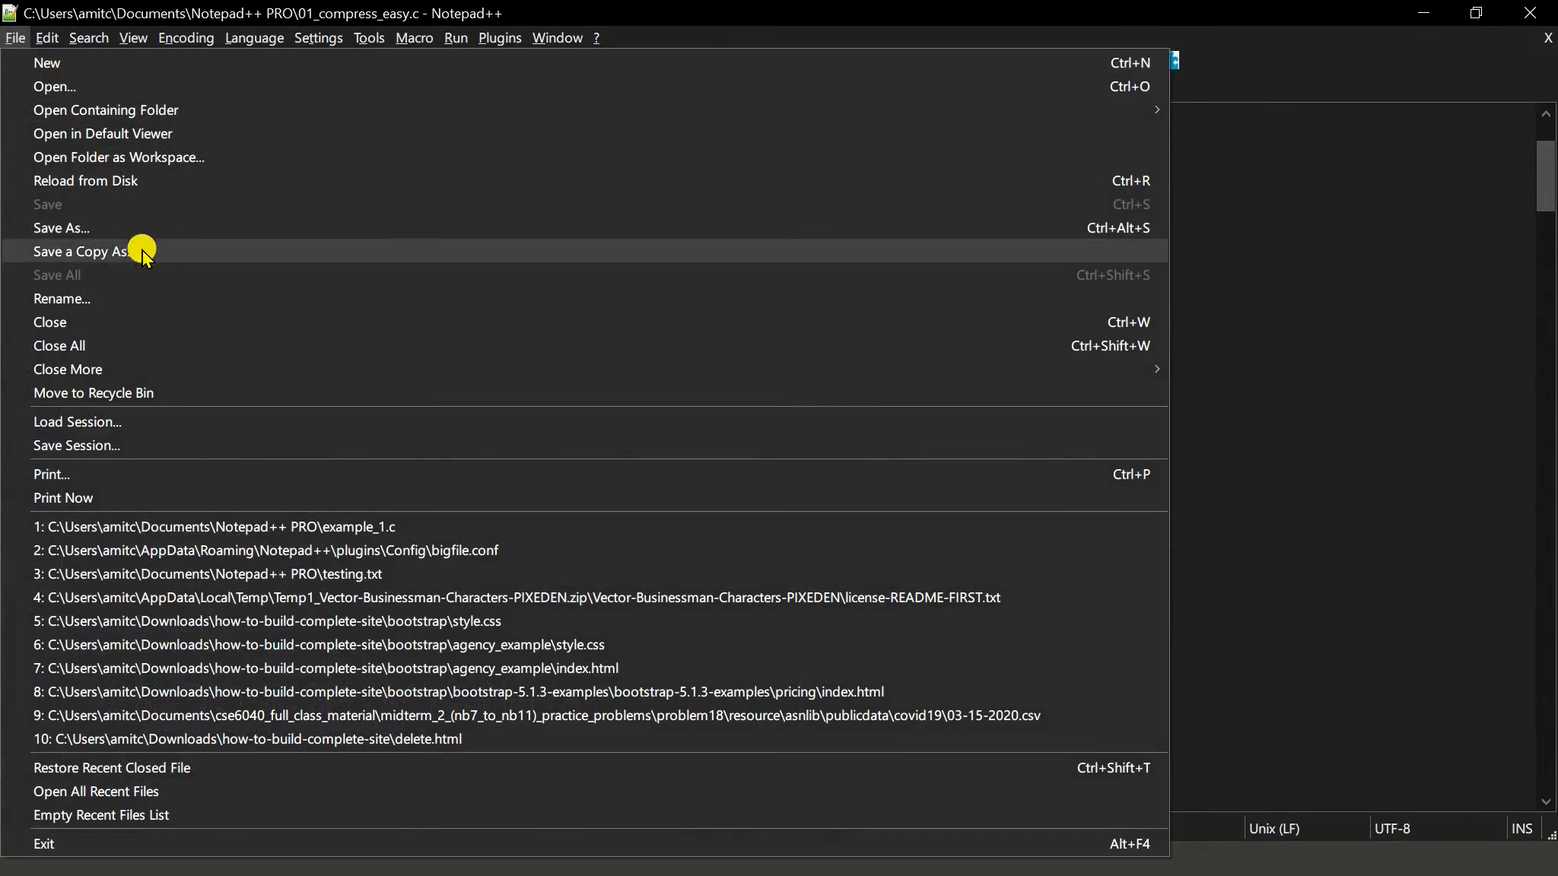
click(151, 472)
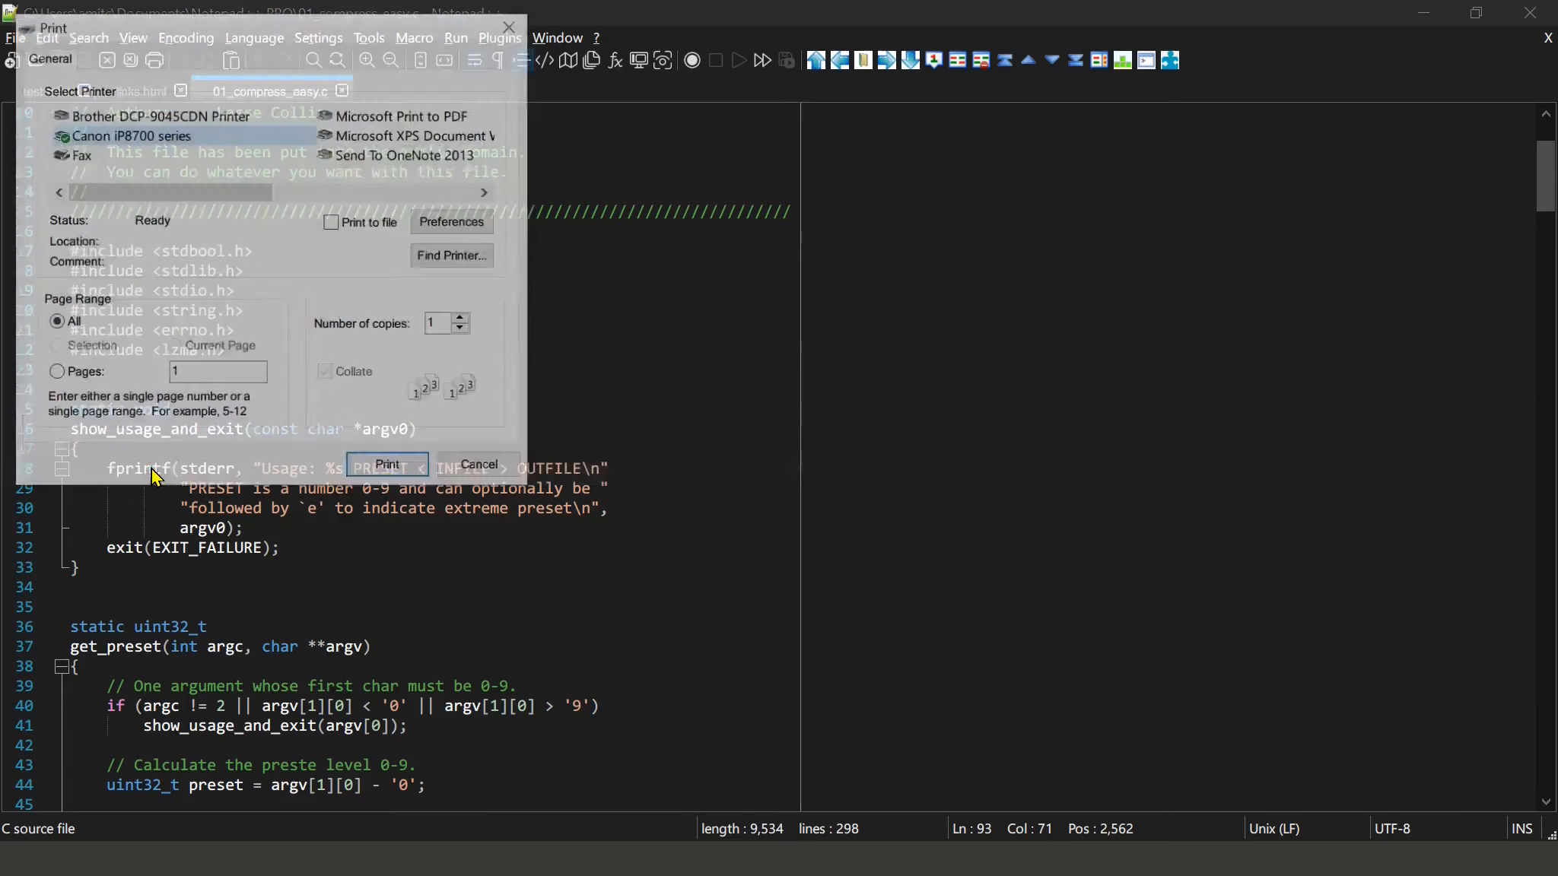
click(402, 116)
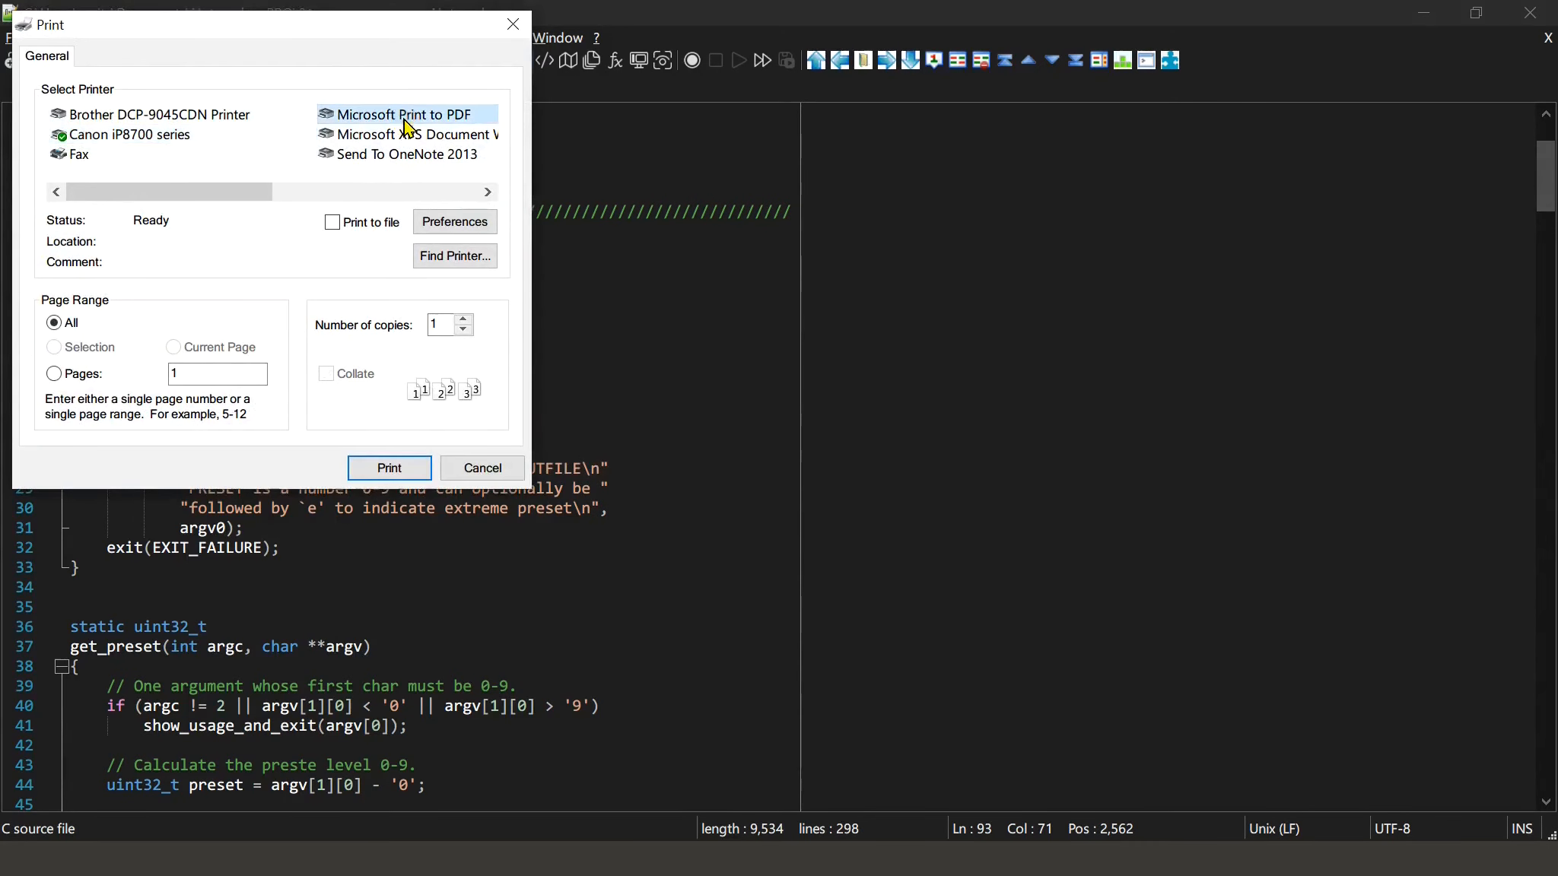
click(402, 467)
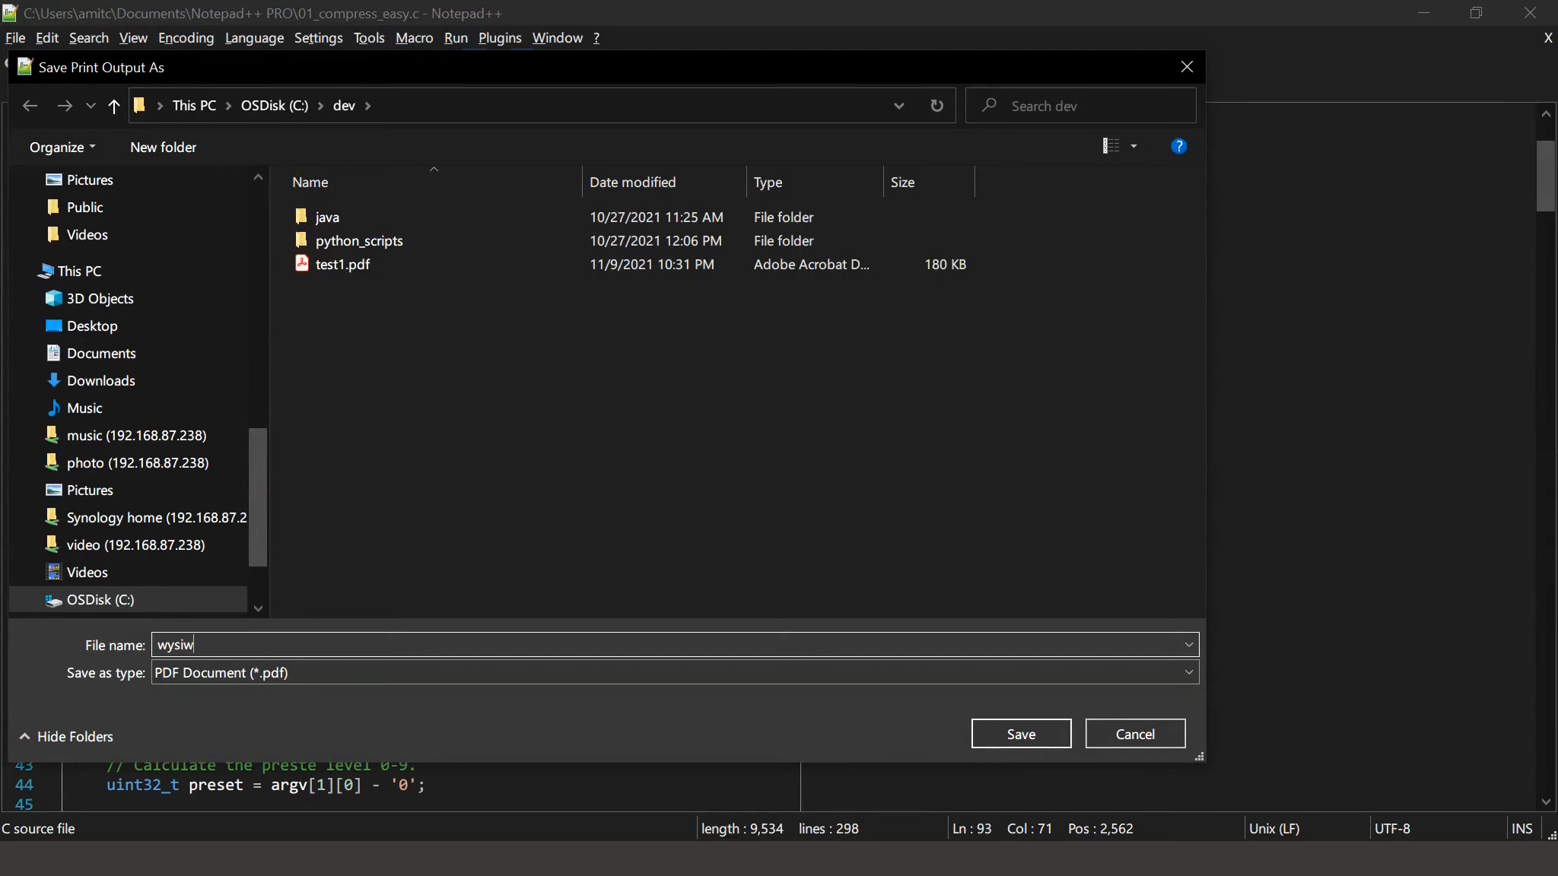
click(1020, 734)
Open wysiwyg.pdf from the dev folder in Acrobat Reader and compare its colours with the source code in Notepad++.
key(alt+Tab)
key(alt+Tab)
key(alt+Tab)
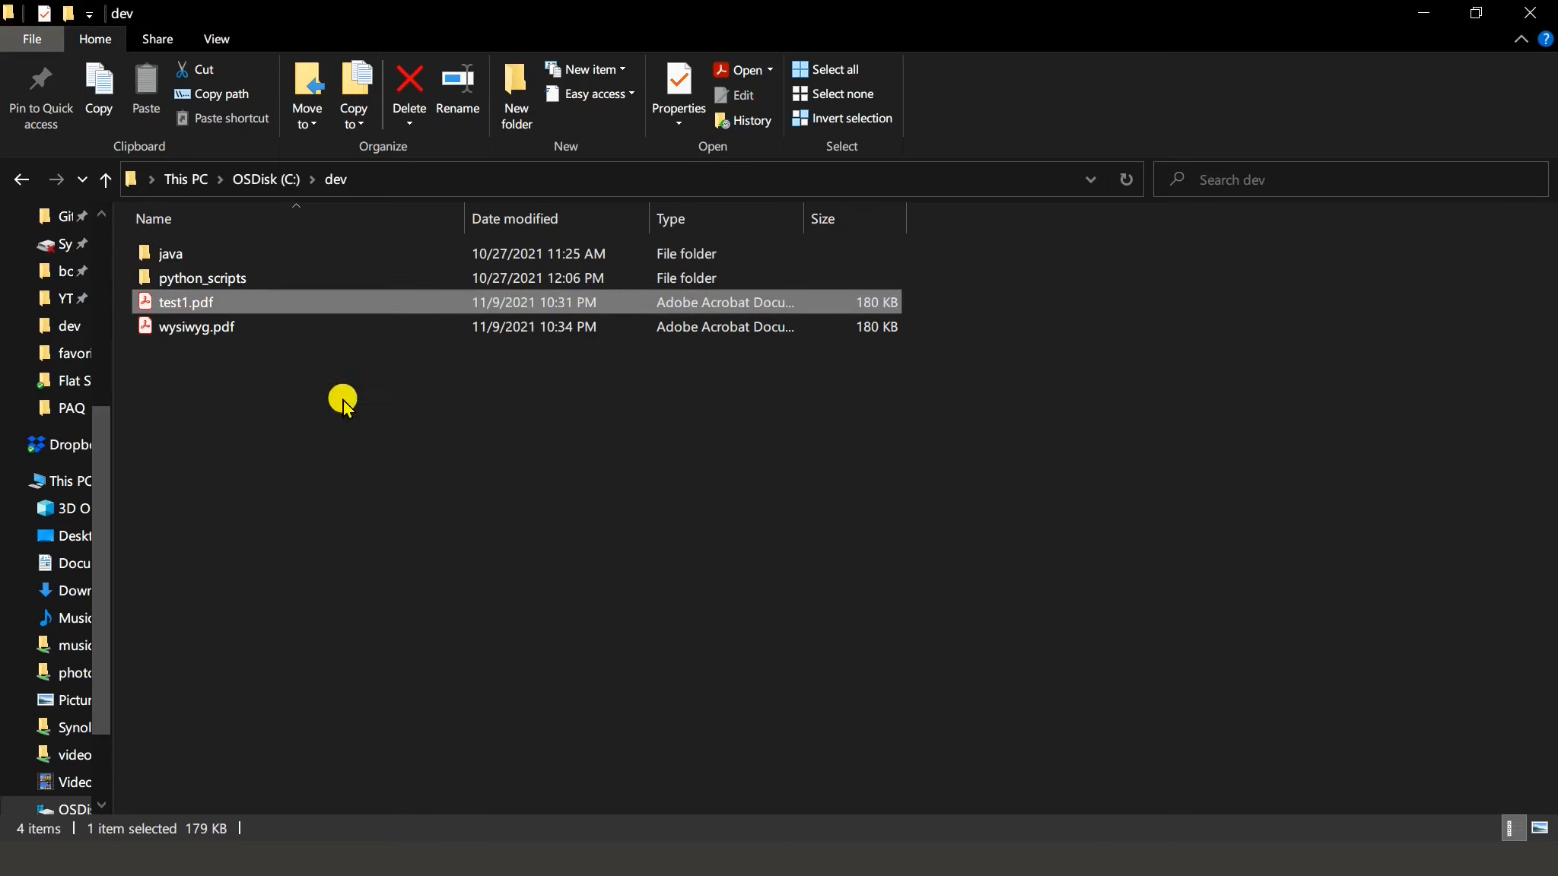
click(187, 332)
double_click(188, 335)
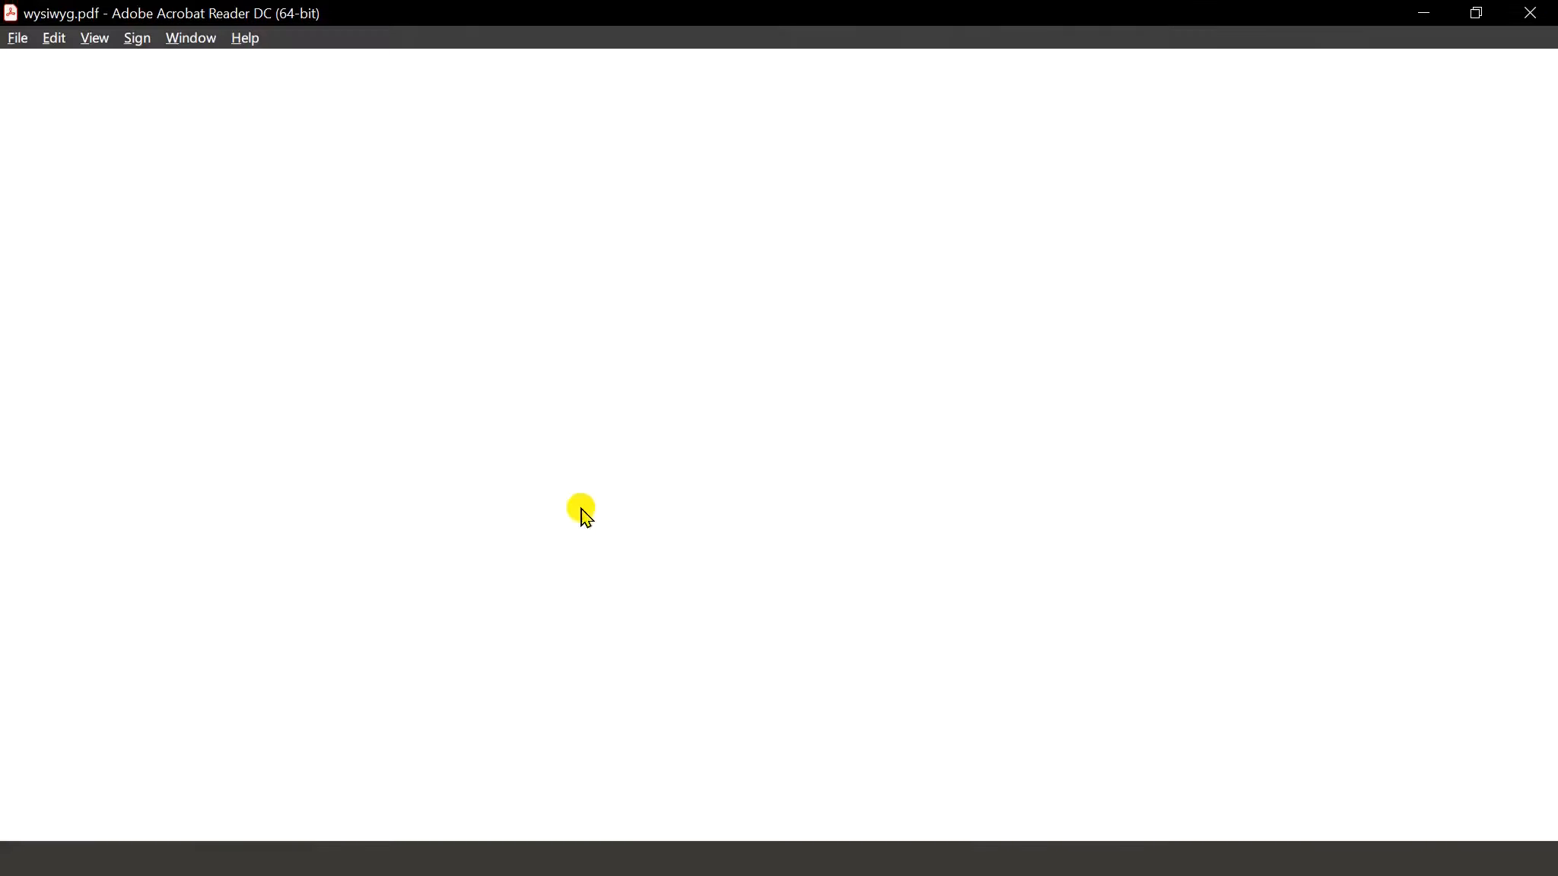
scroll(641, 576, down, 2)
scroll(643, 576, down, 2)
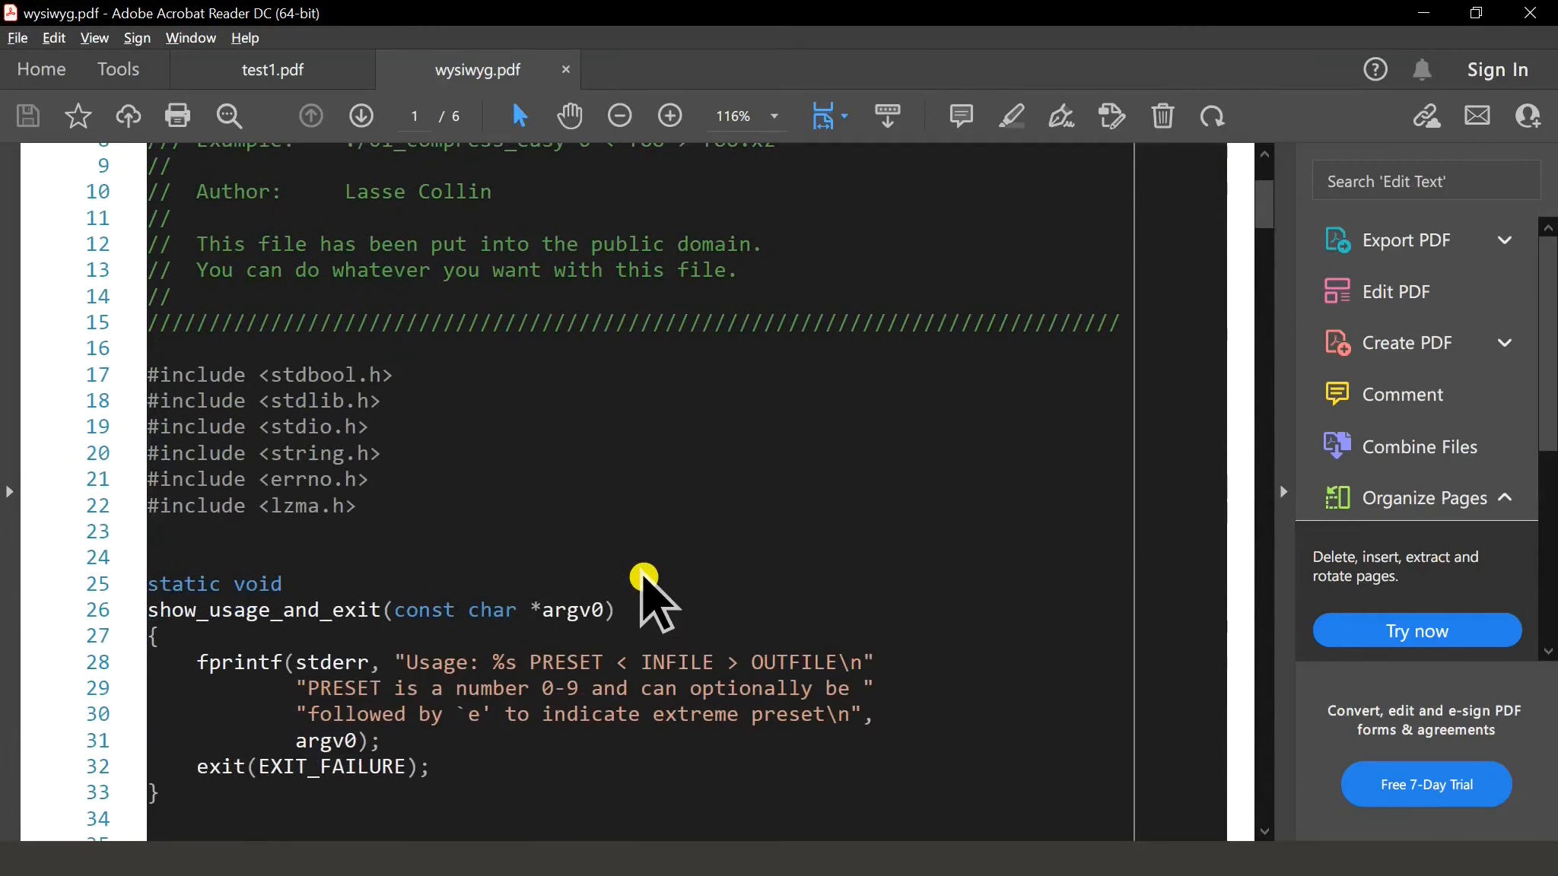
key(alt+Tab)
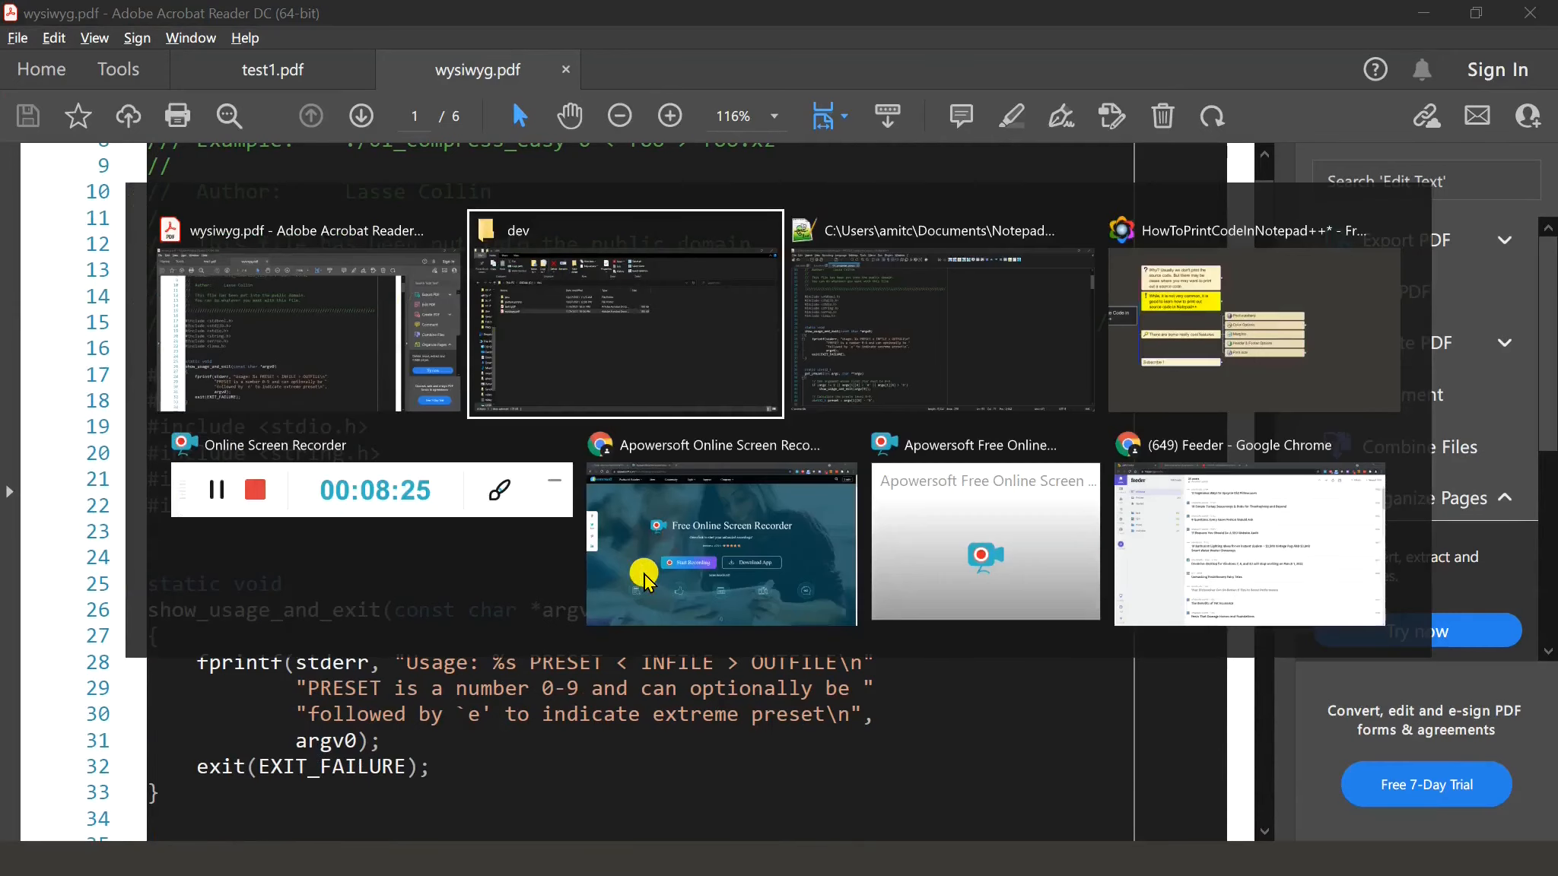
scroll(644, 575, up, 3)
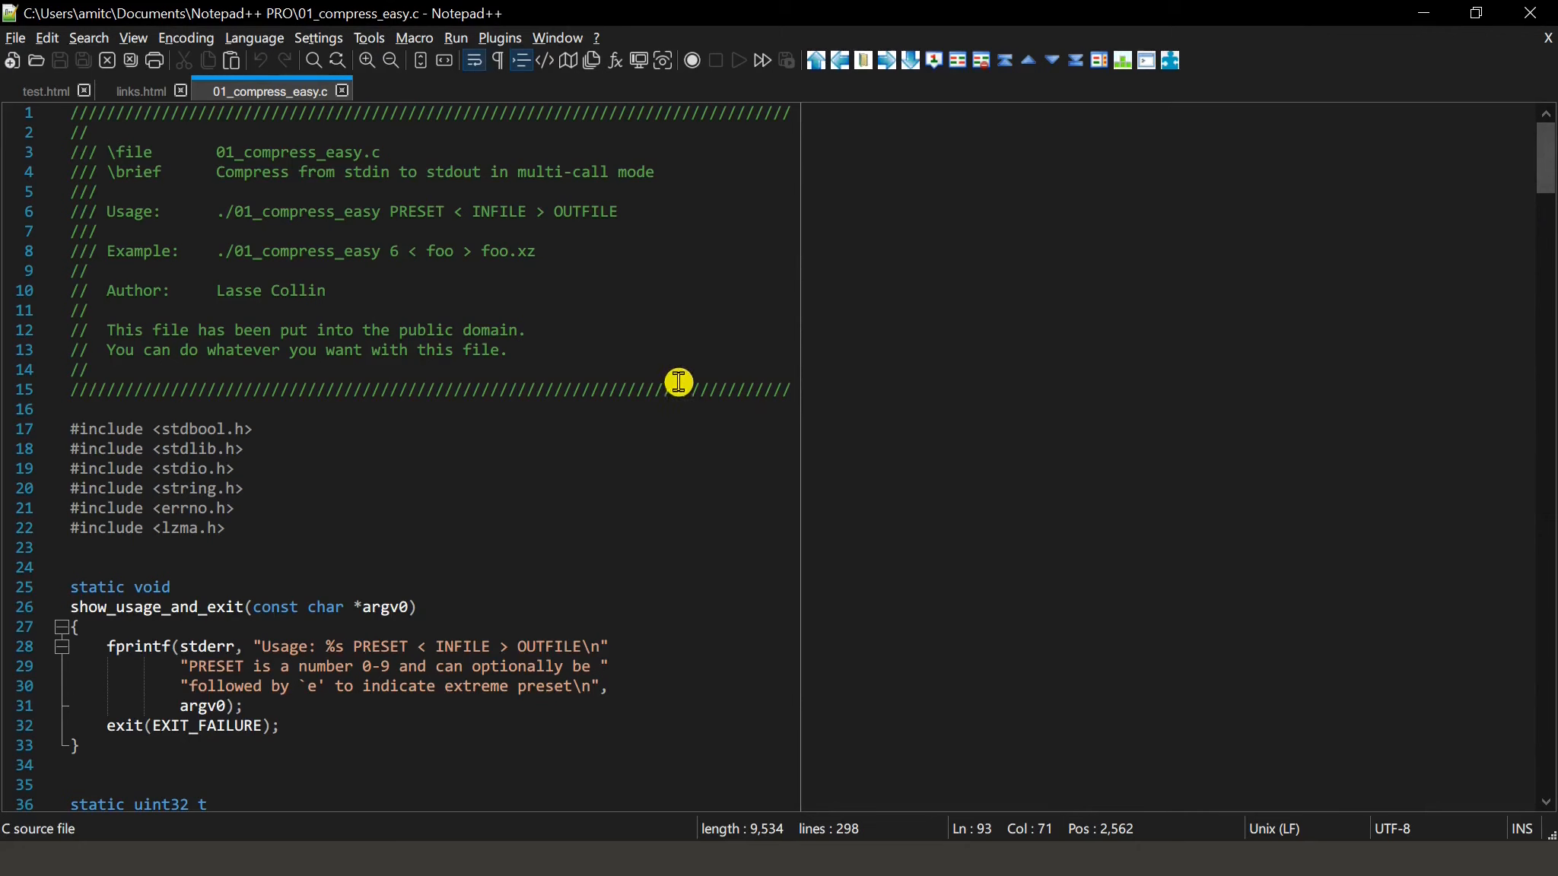
Switch to wysiwyg.pdf in Acrobat Reader, examine the code colours further down the first page, and return to Notepad++.
key(alt+Tab)
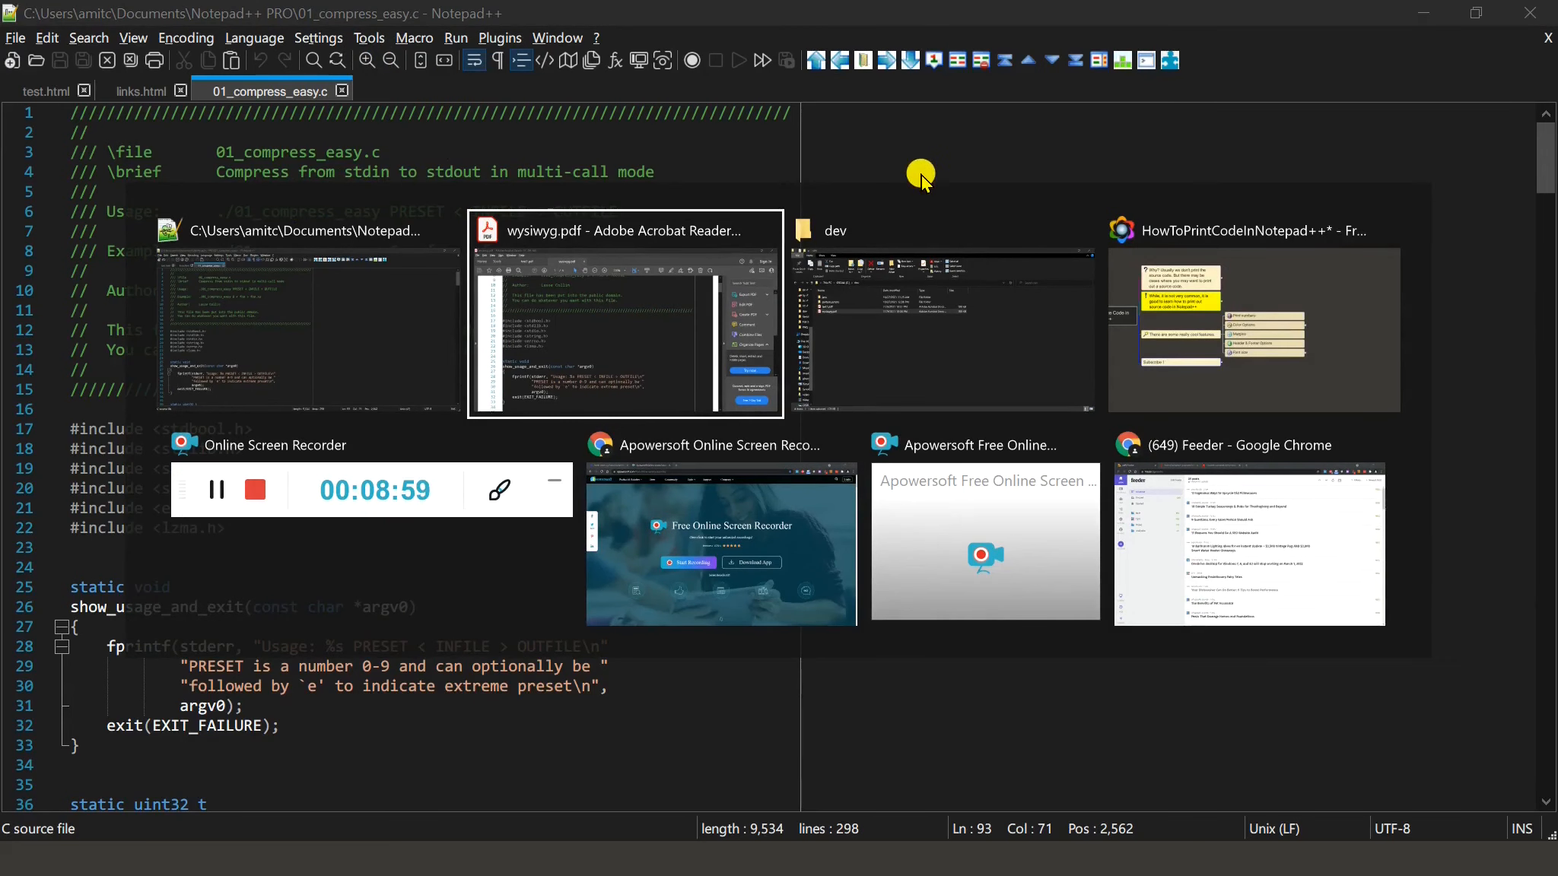
click(695, 352)
scroll(744, 319, down, 6)
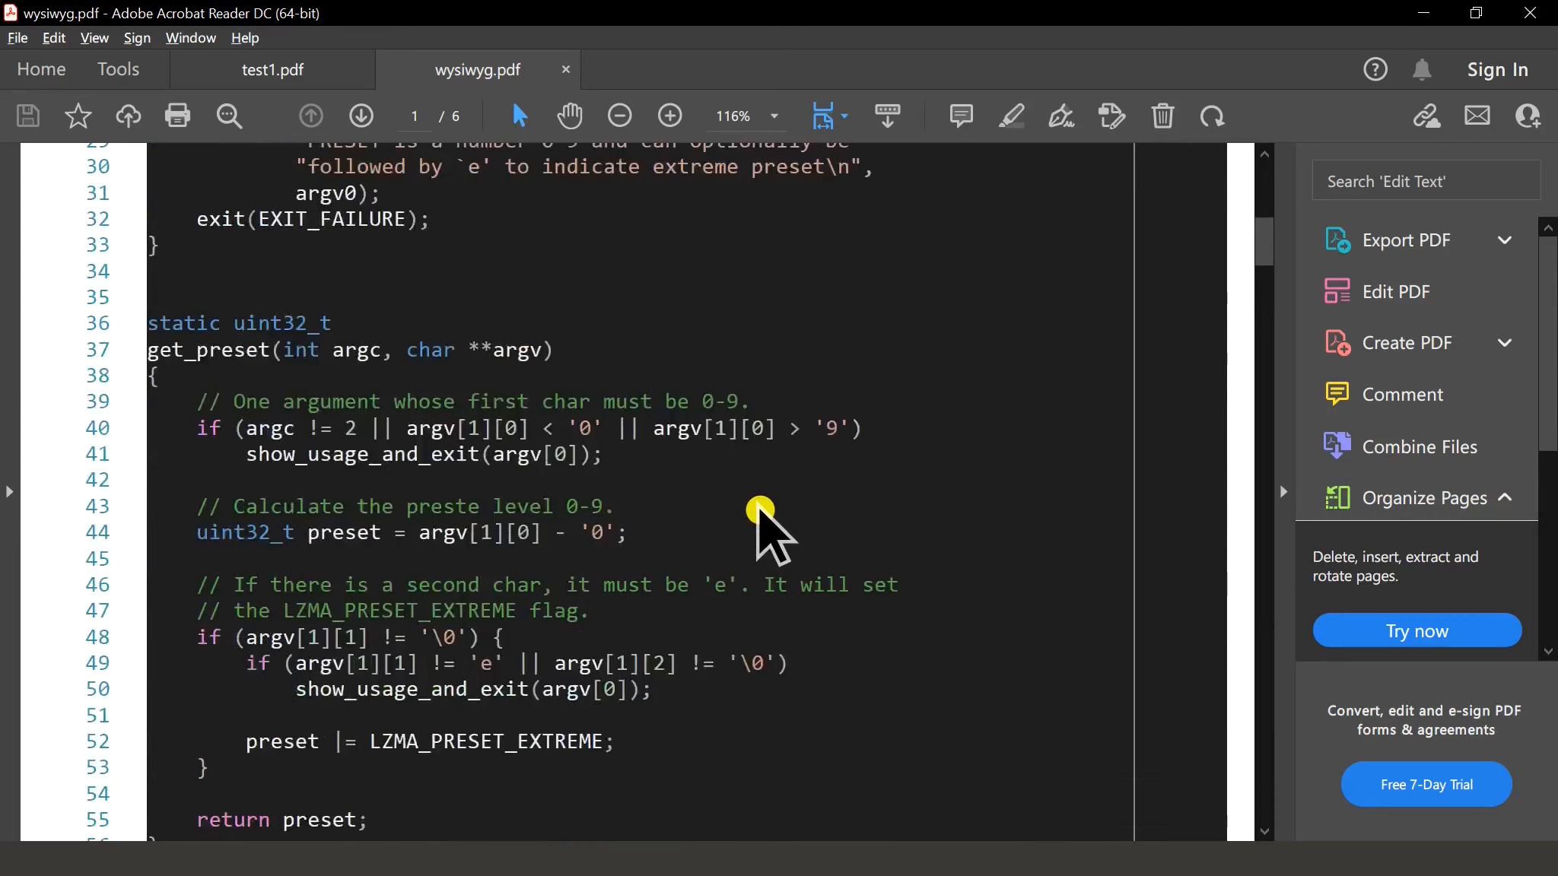
scroll(759, 532, down, 2)
scroll(759, 532, up, 6)
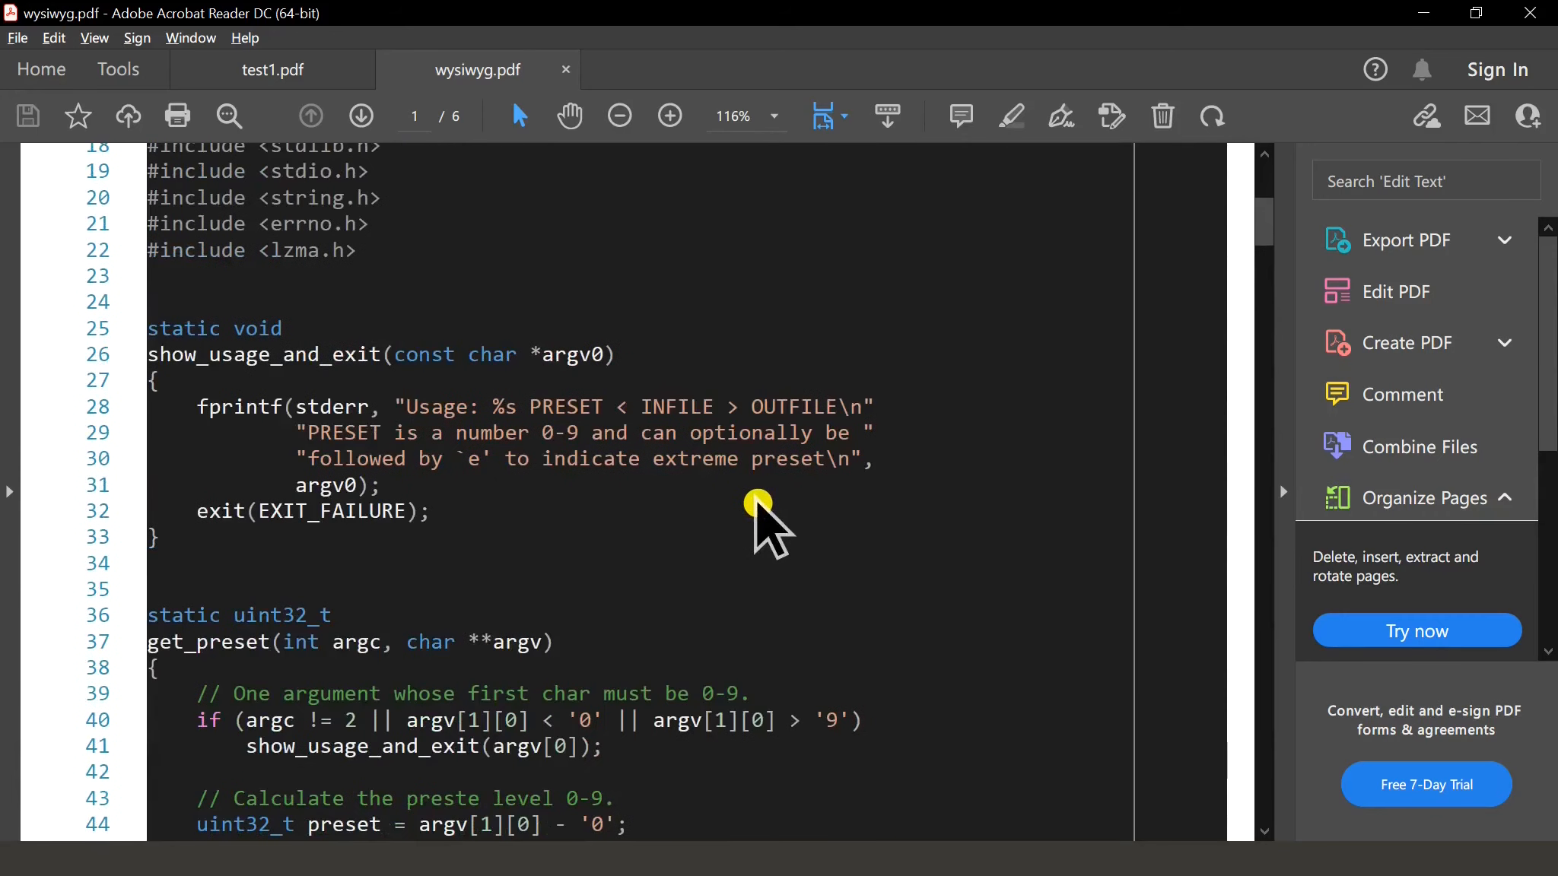
key(alt+Tab)
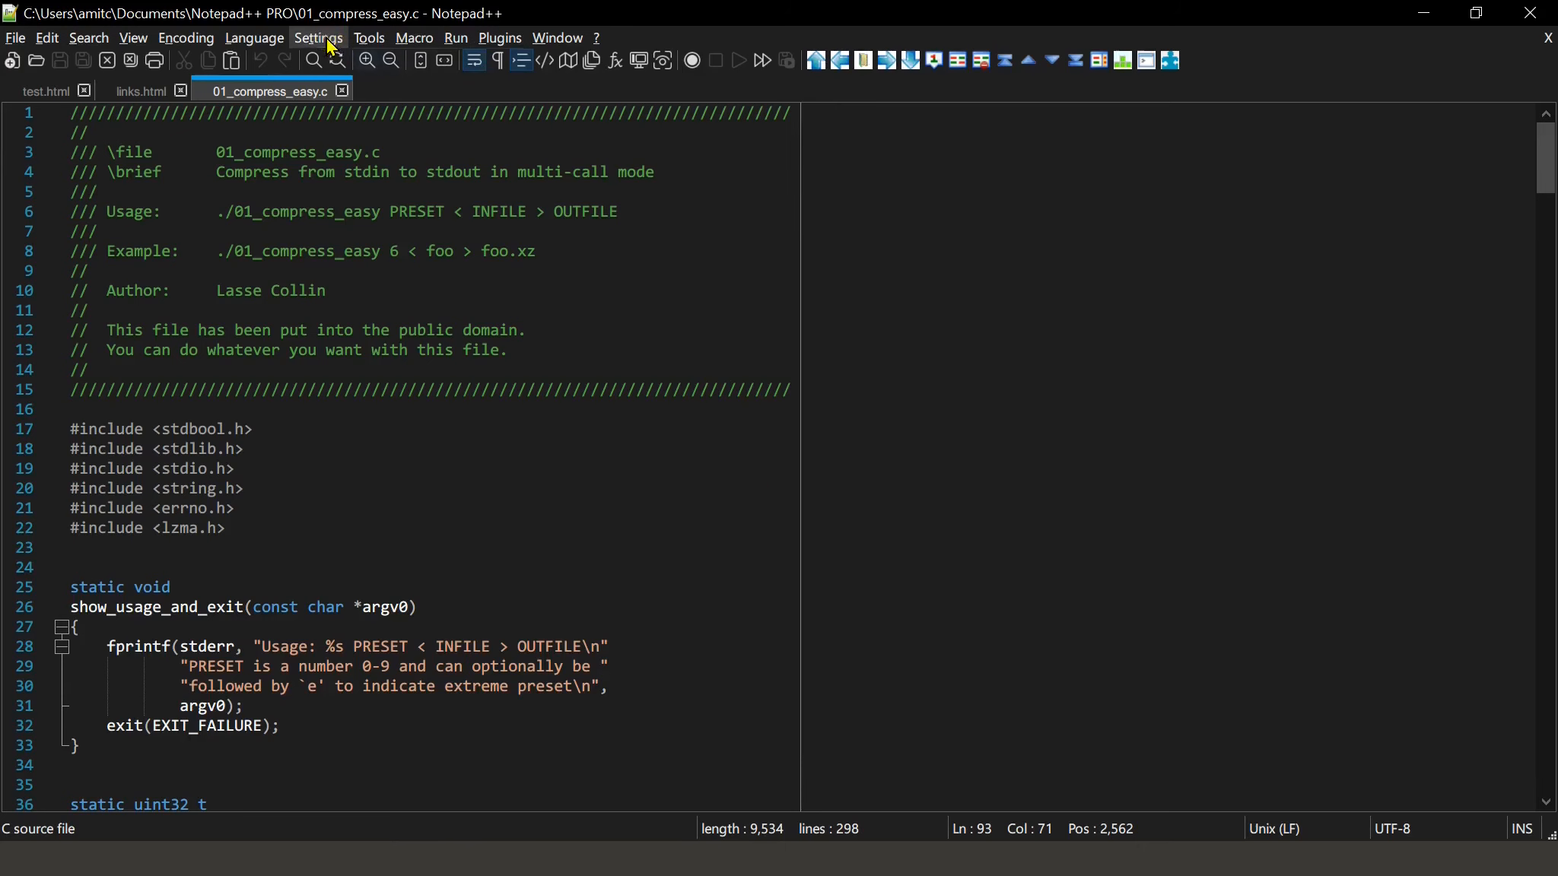
Set the print colour option to Invert in the Notepad++ preferences and close them.
click(327, 40)
click(337, 60)
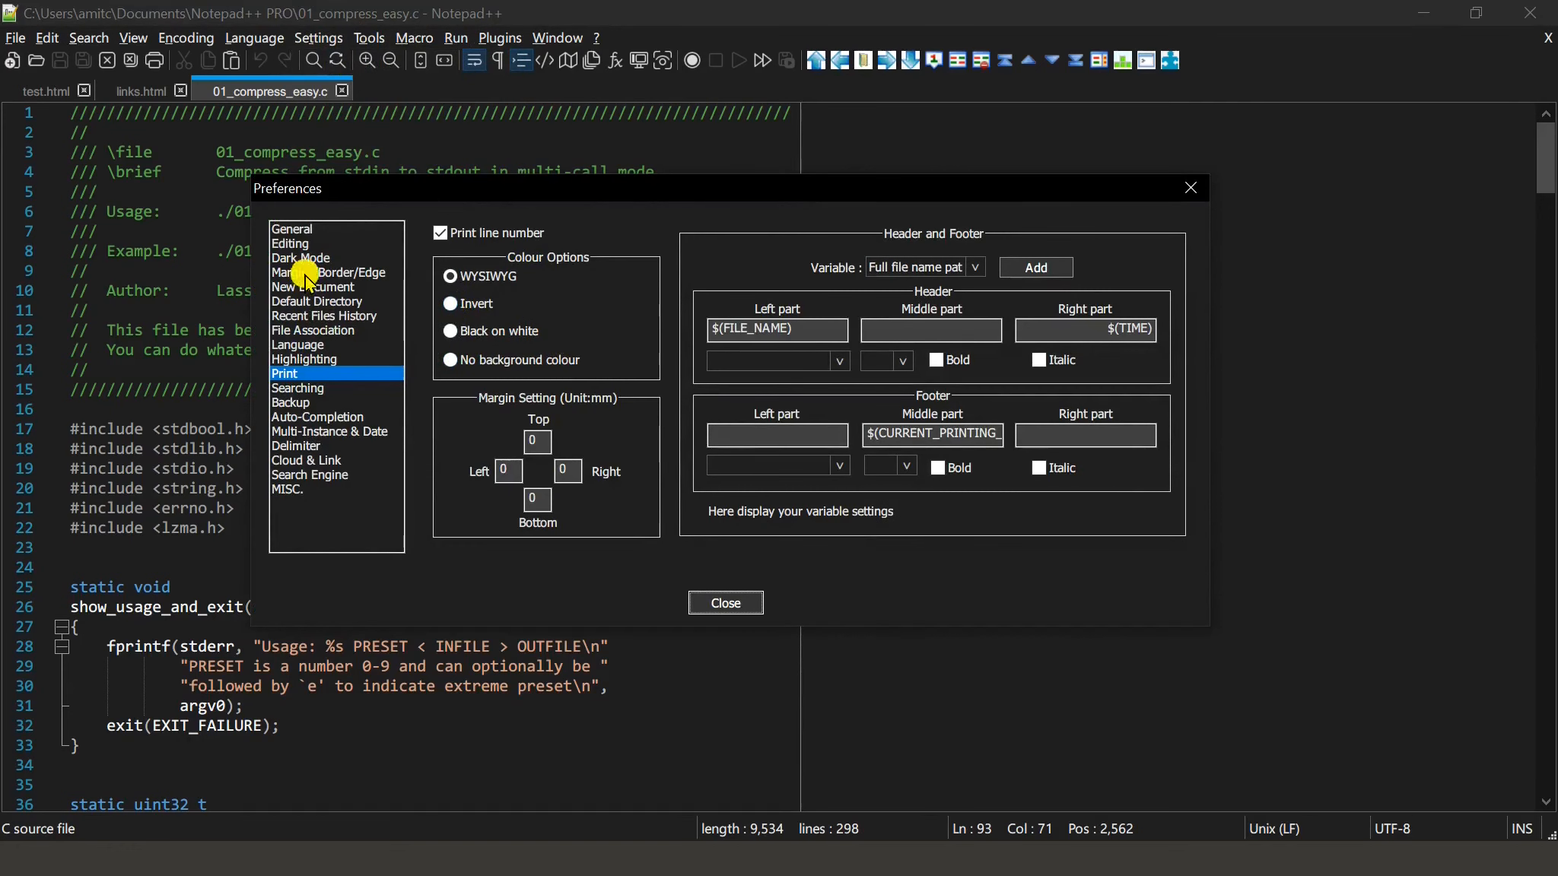
drag(424, 199, 694, 215)
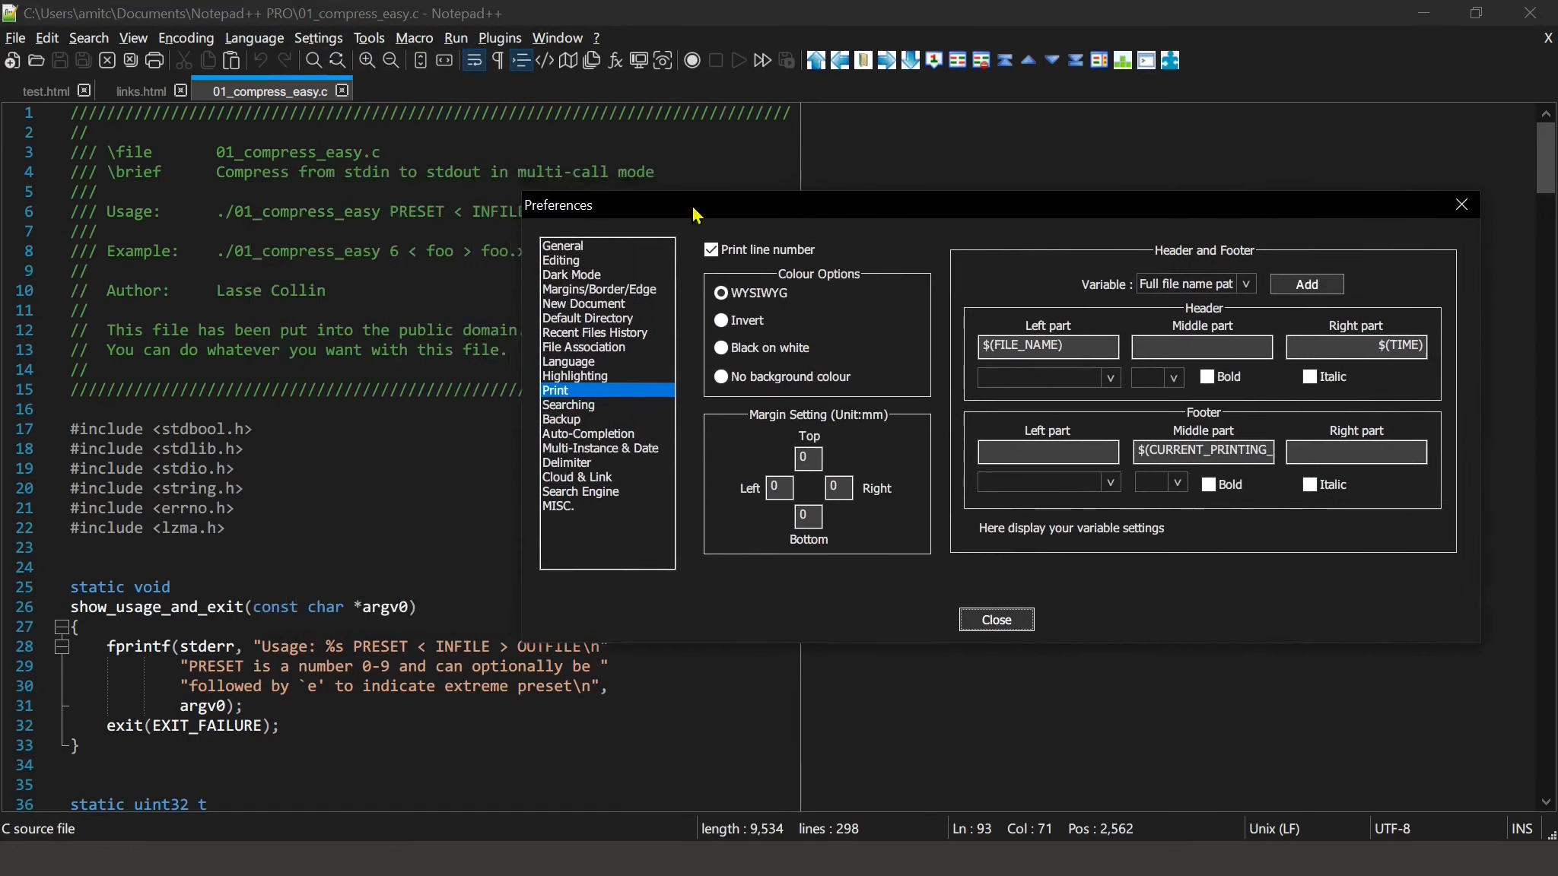
click(724, 327)
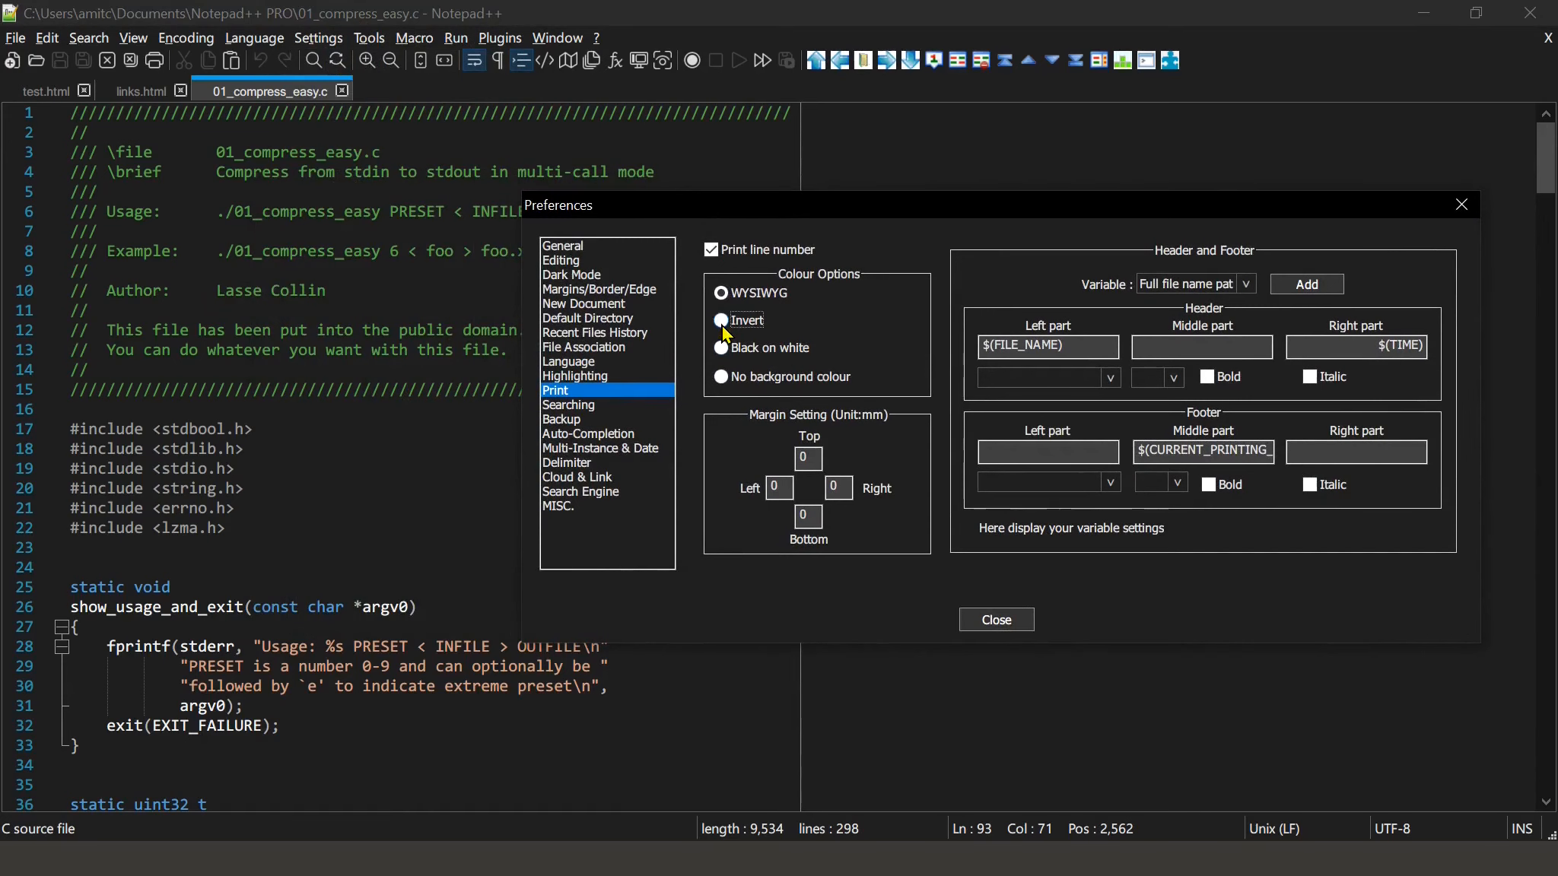
click(1018, 619)
Print the source file with Microsoft Print to PDF and save the output as invert in the dev folder.
click(15, 37)
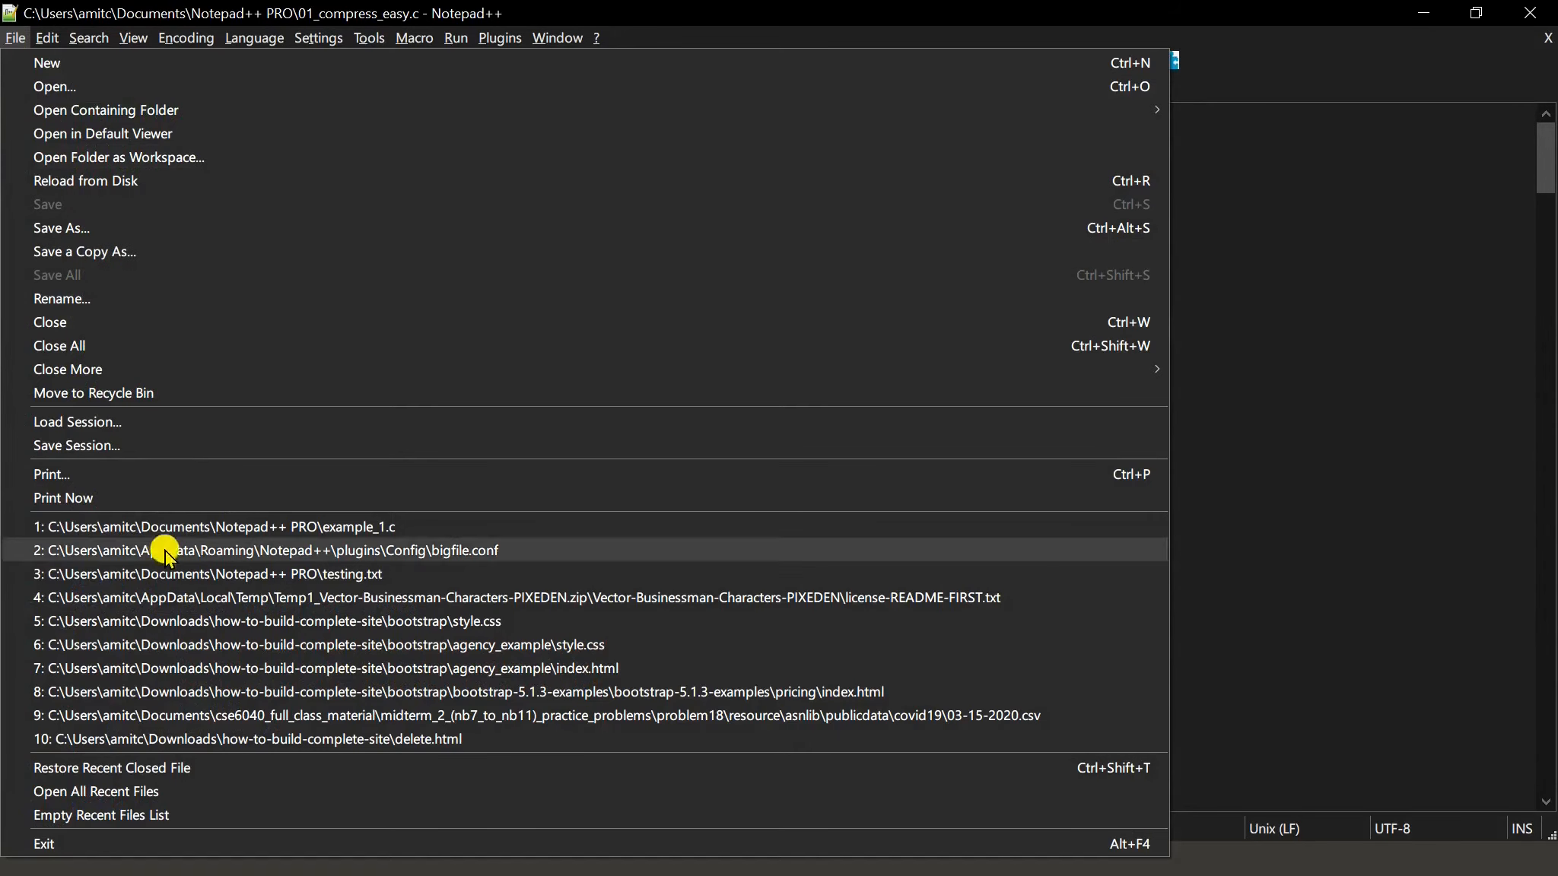
click(141, 478)
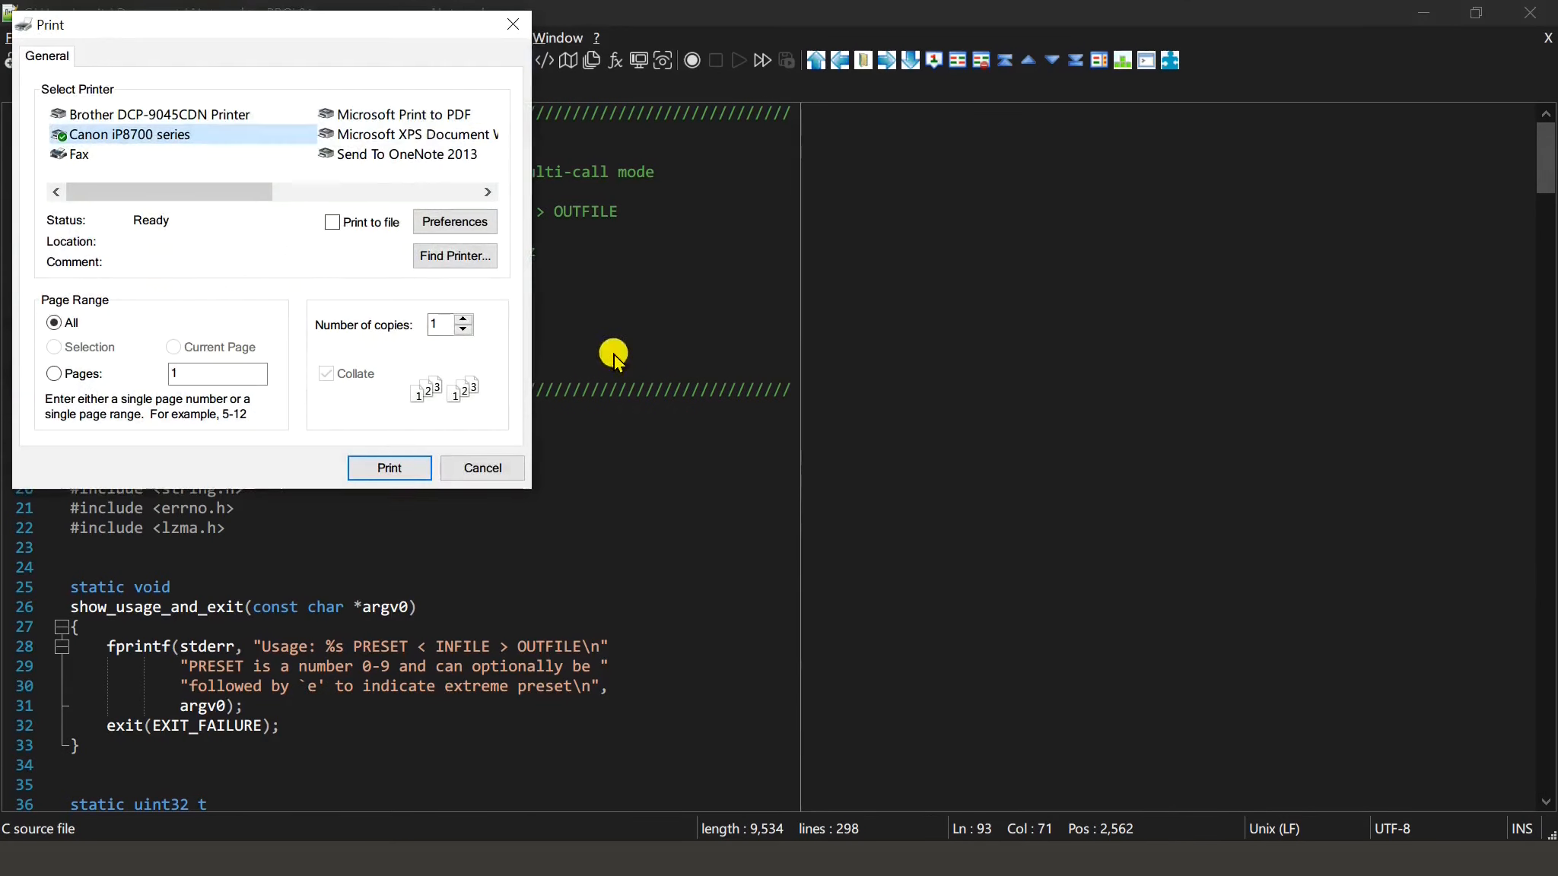
click(416, 118)
click(390, 468)
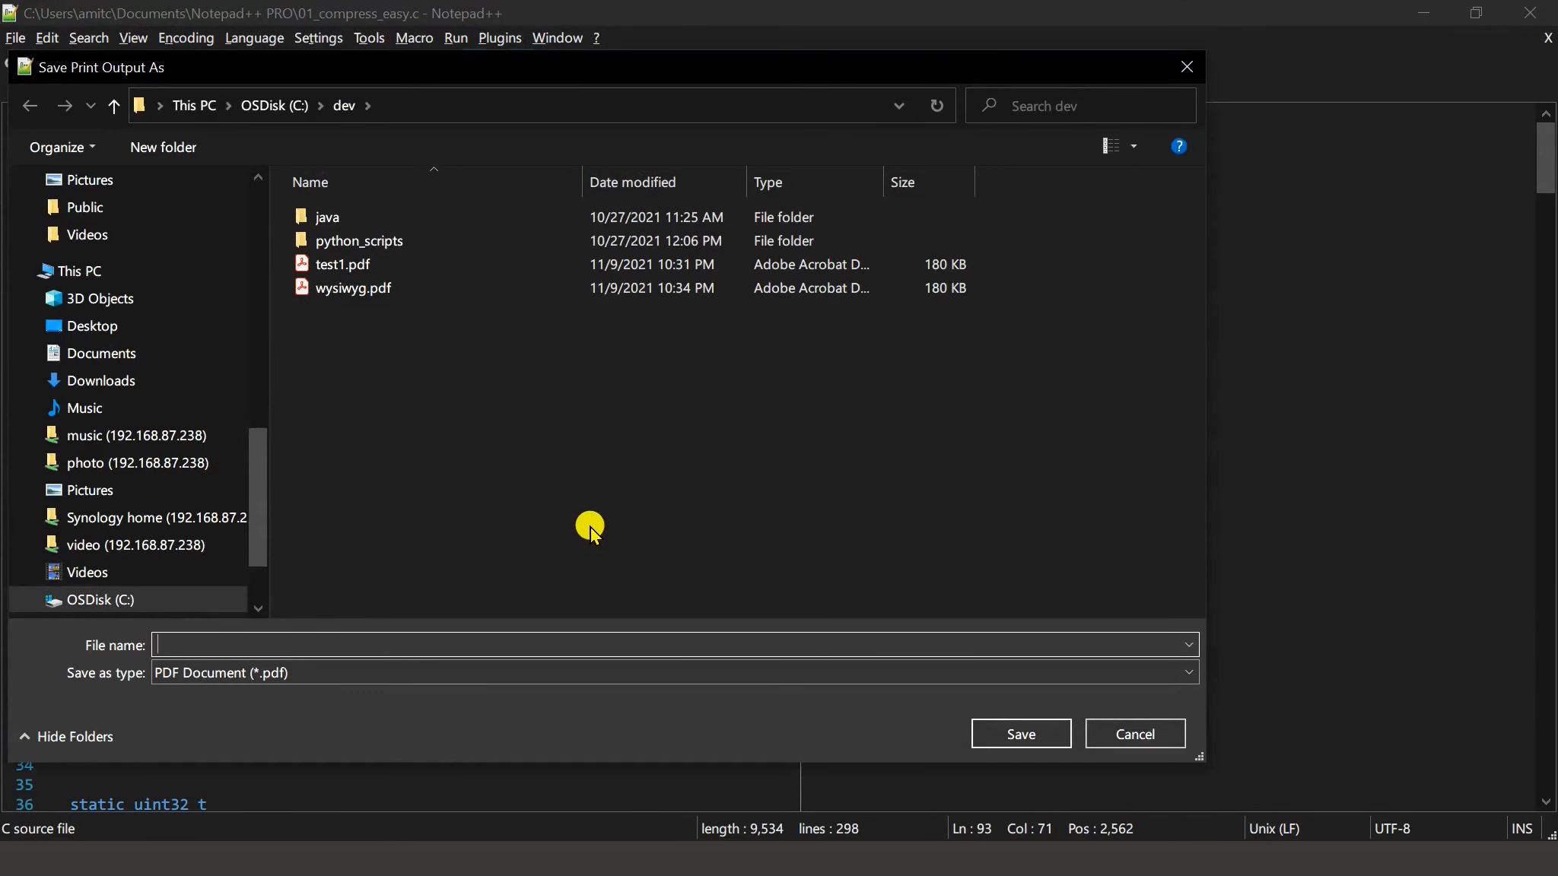
key(Return)
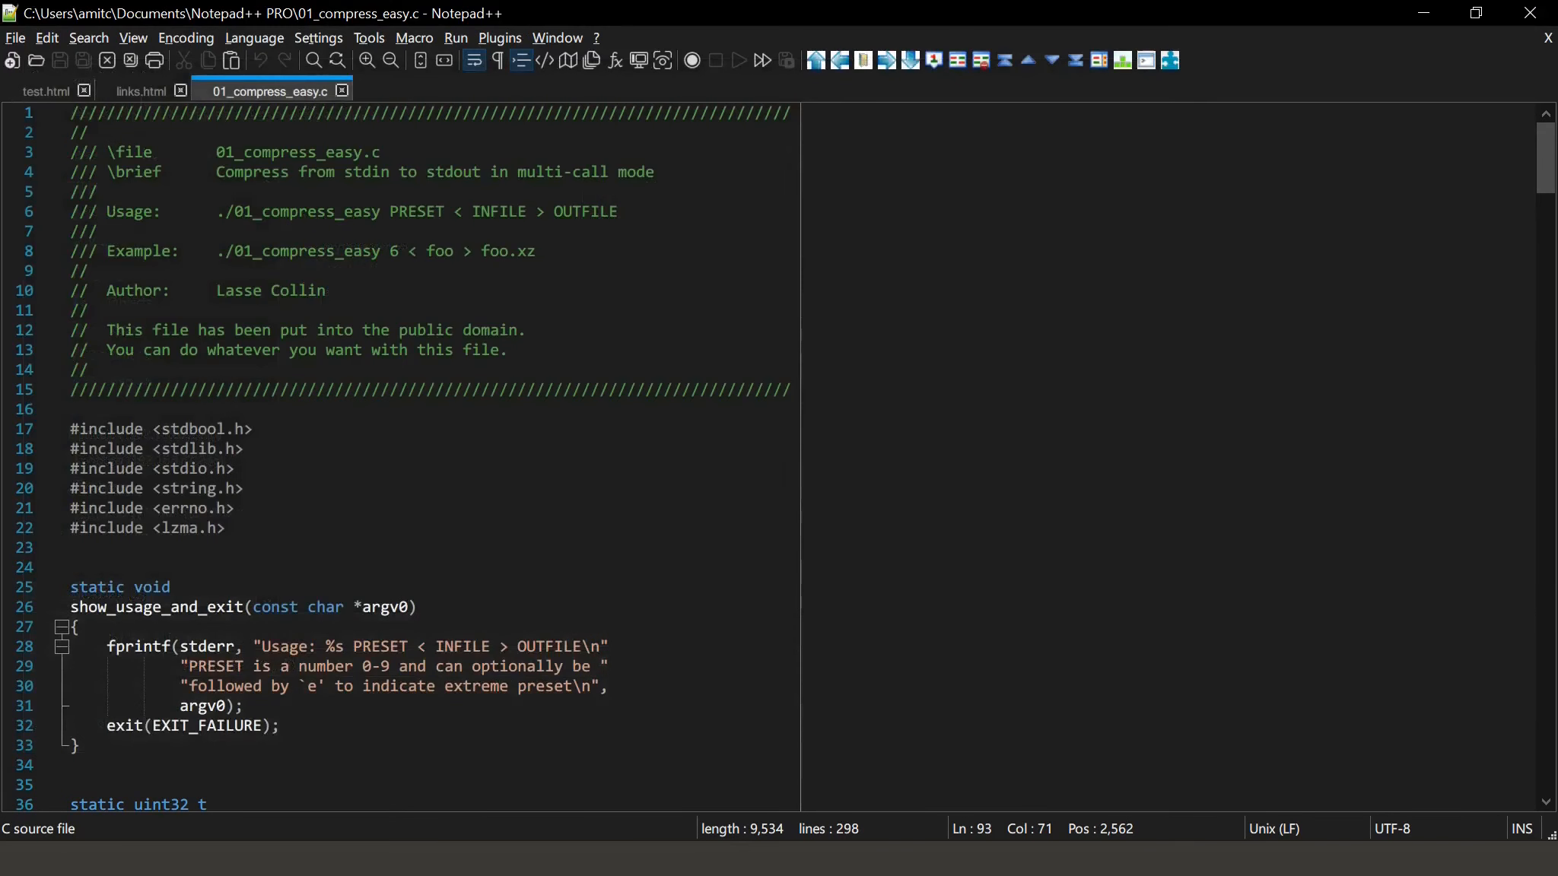
Change the print colour option to Black on white and close the preferences.
click(318, 38)
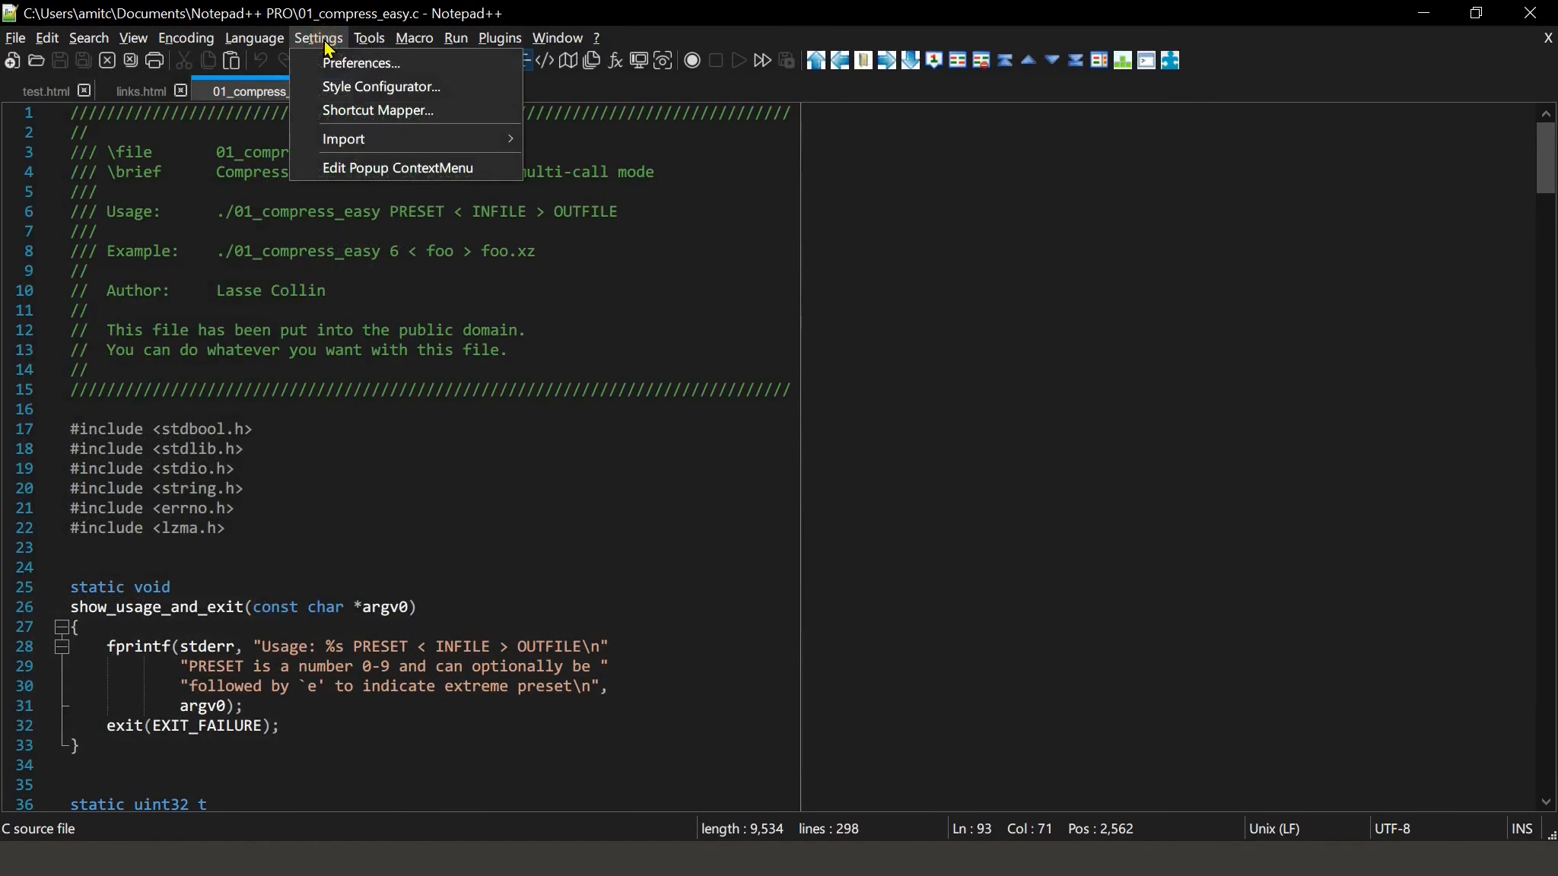
click(330, 60)
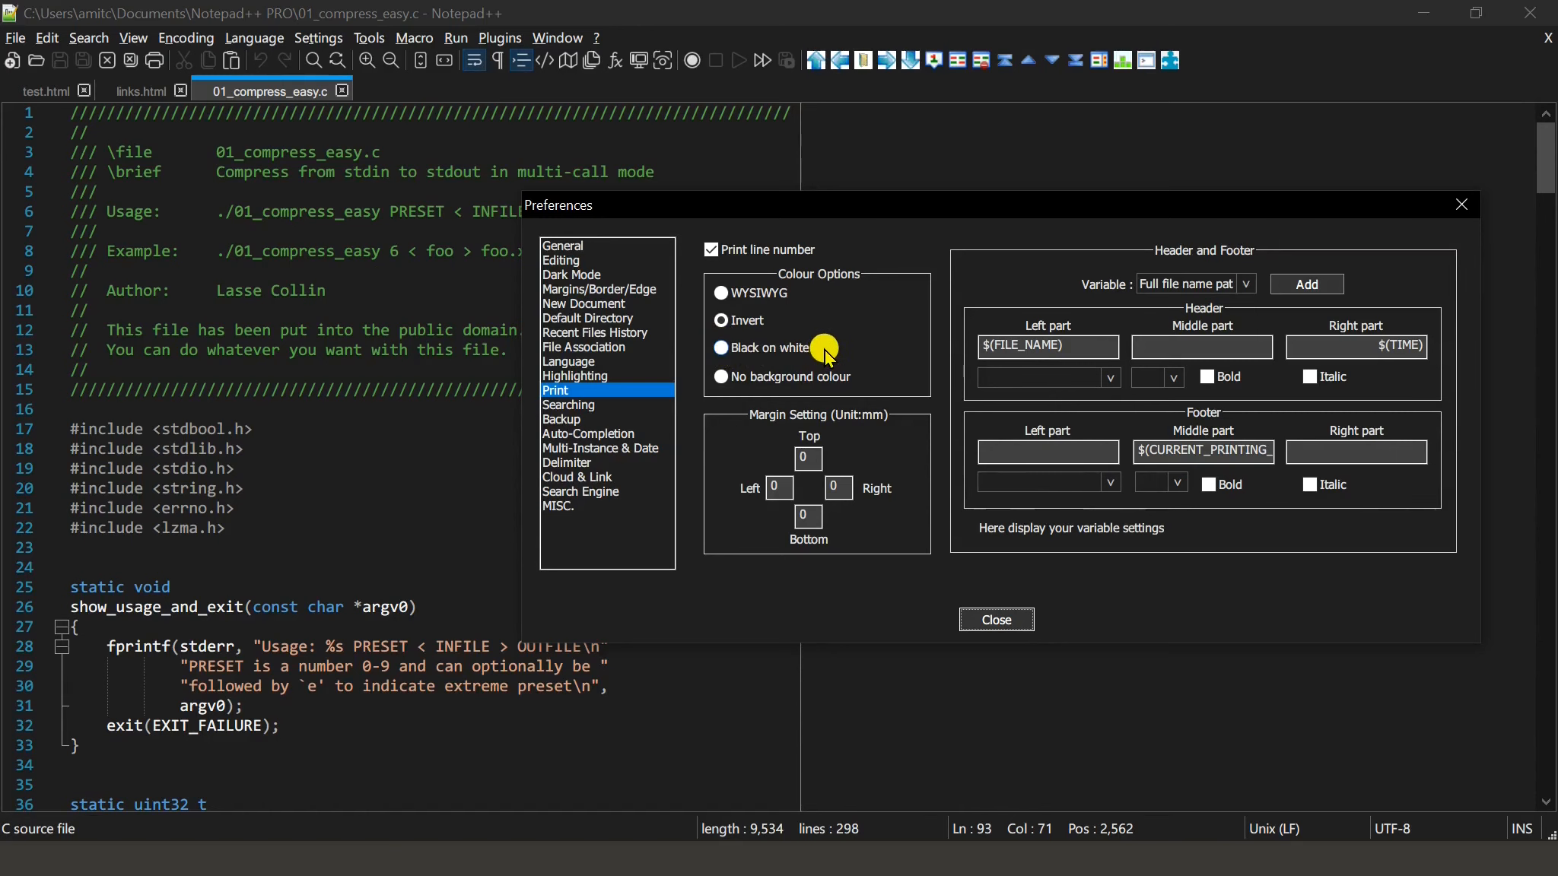
click(729, 350)
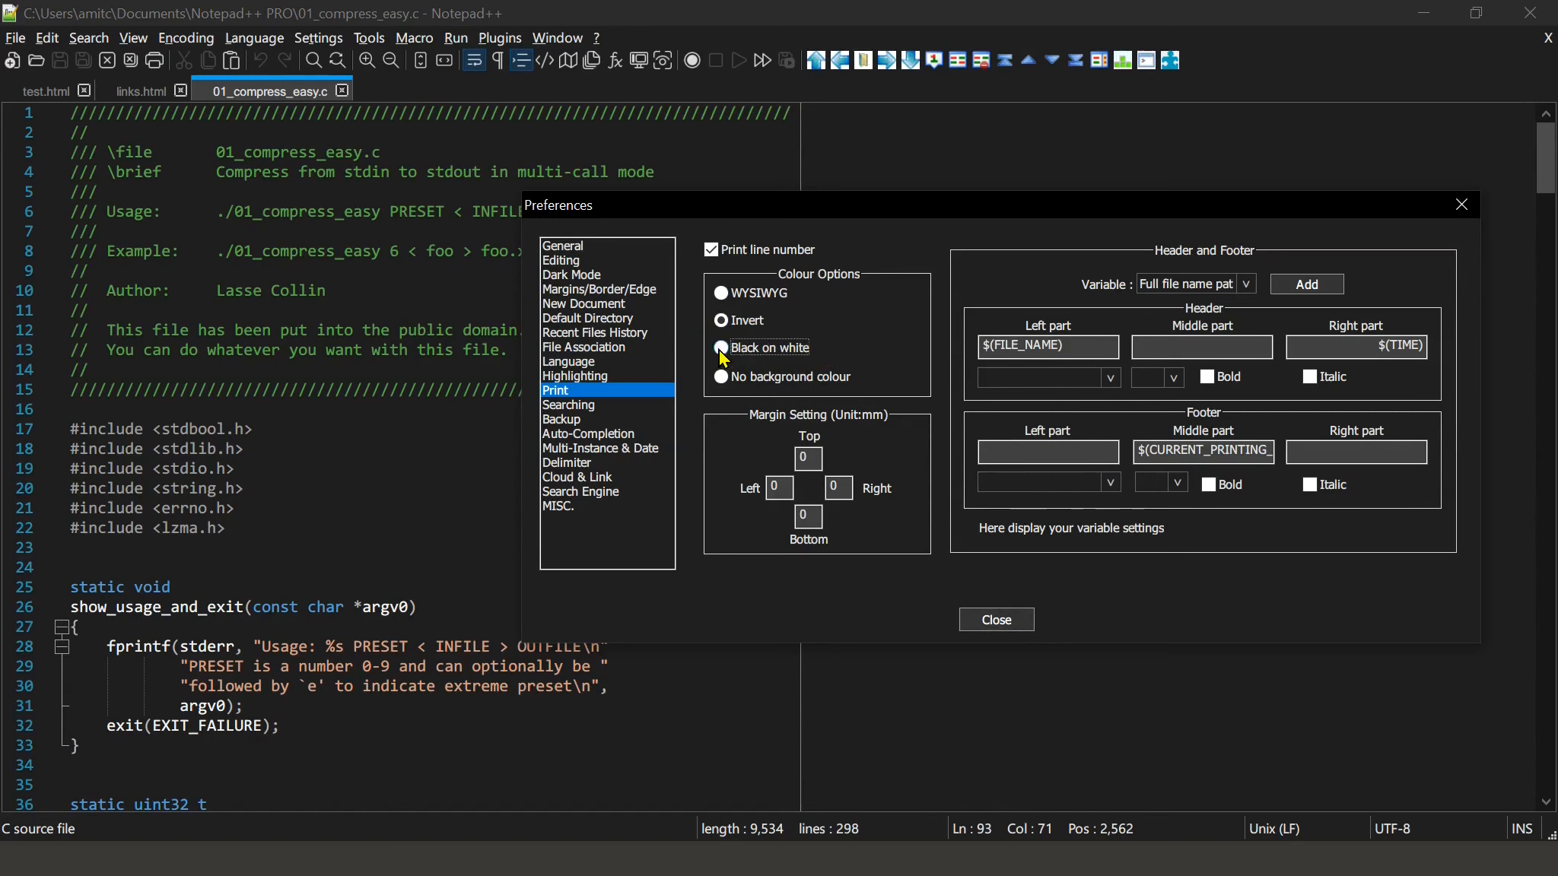
click(995, 621)
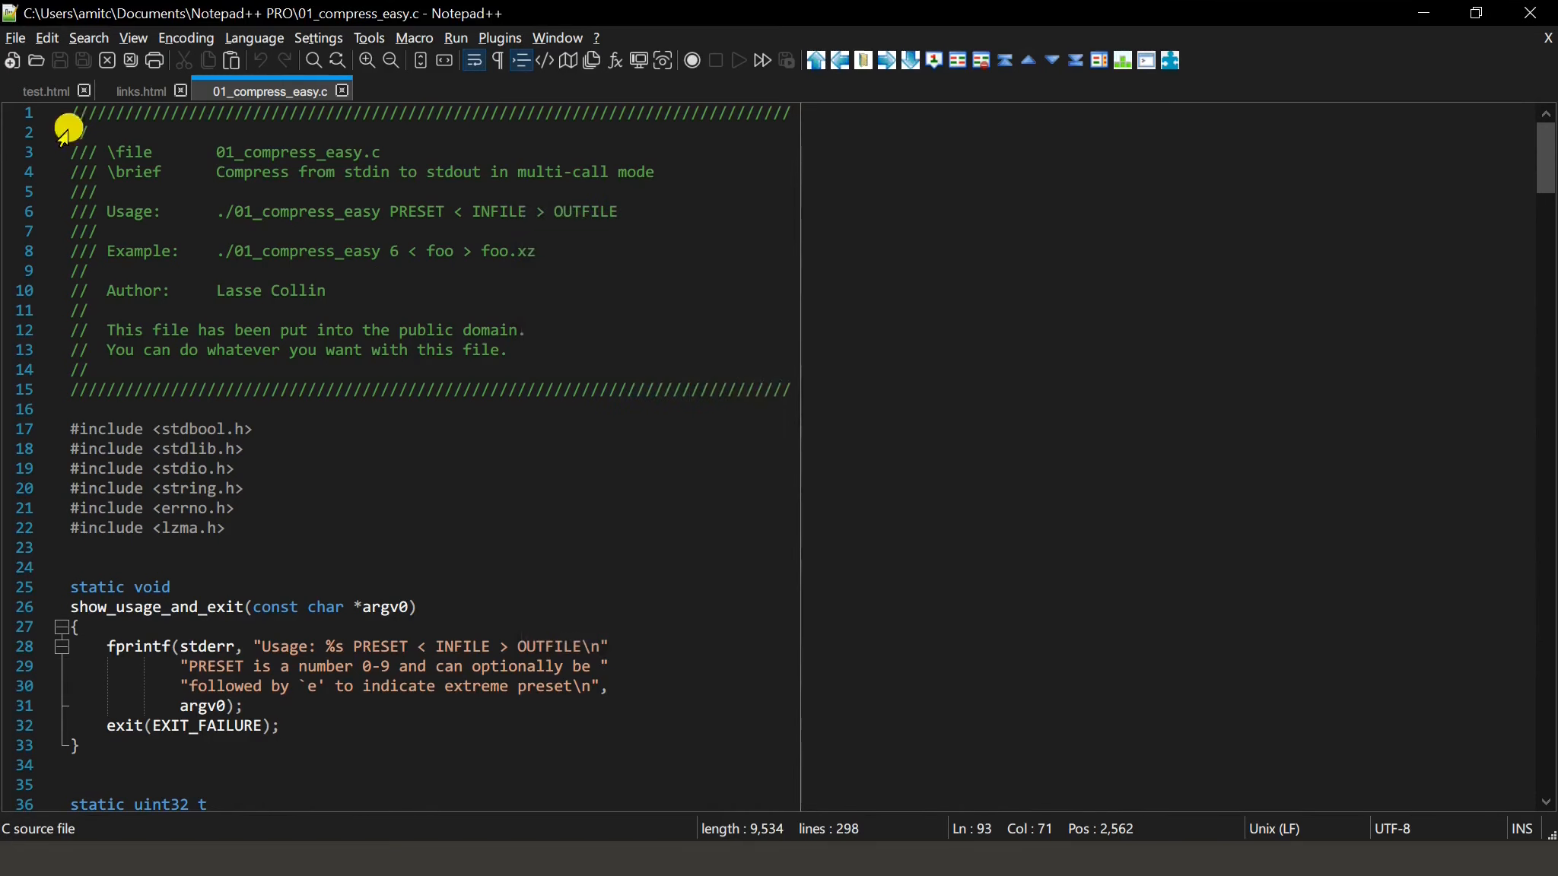
Print the source file with Microsoft Print to PDF and save the output as "black on white" in the dev folder.
click(15, 35)
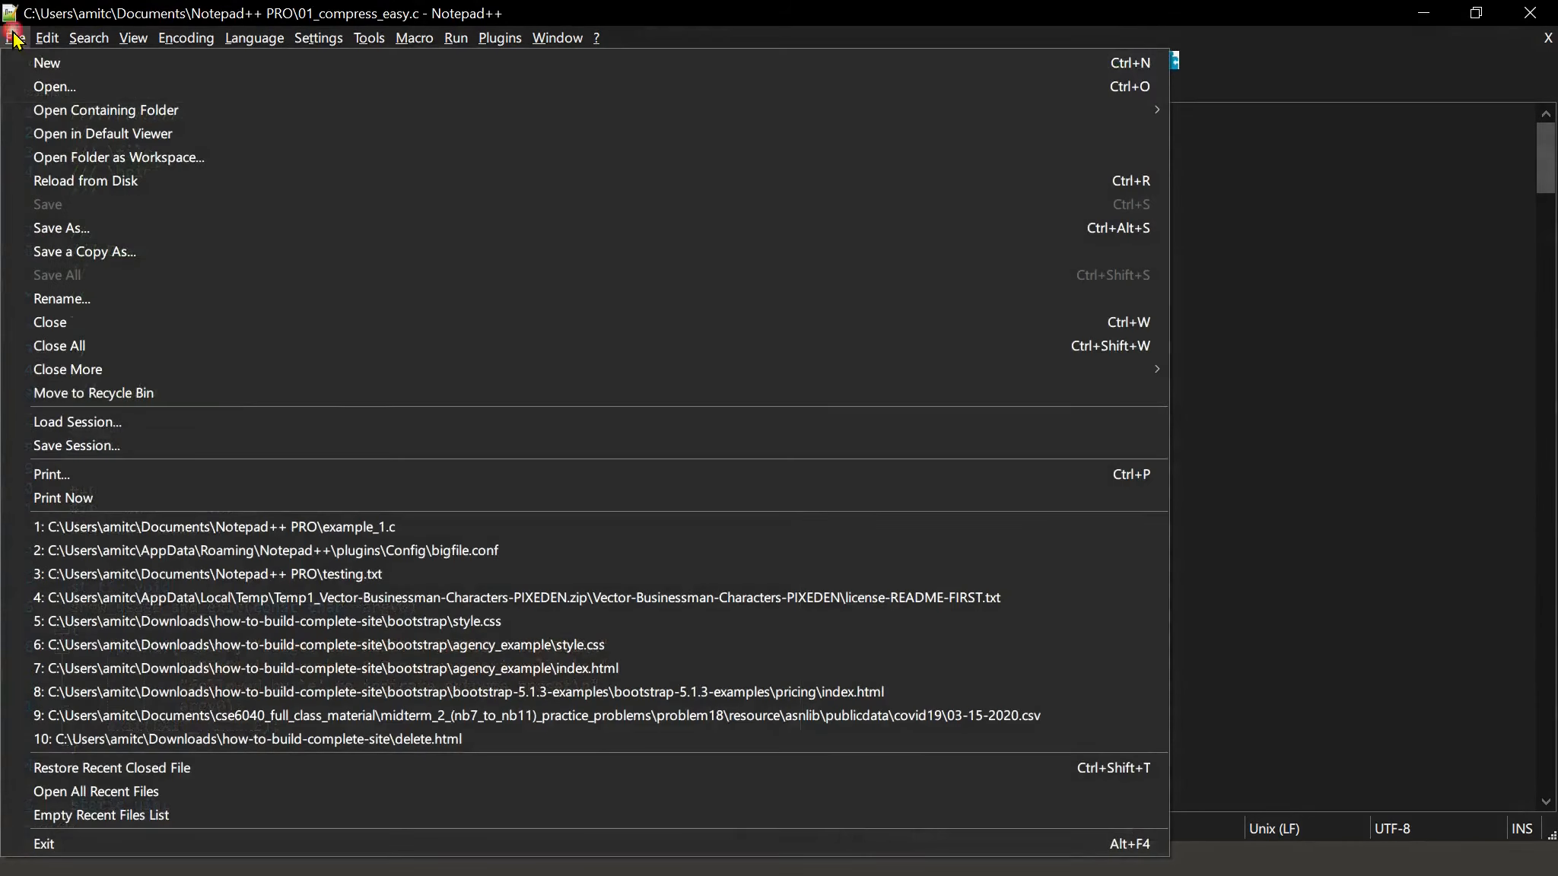
click(226, 476)
click(455, 115)
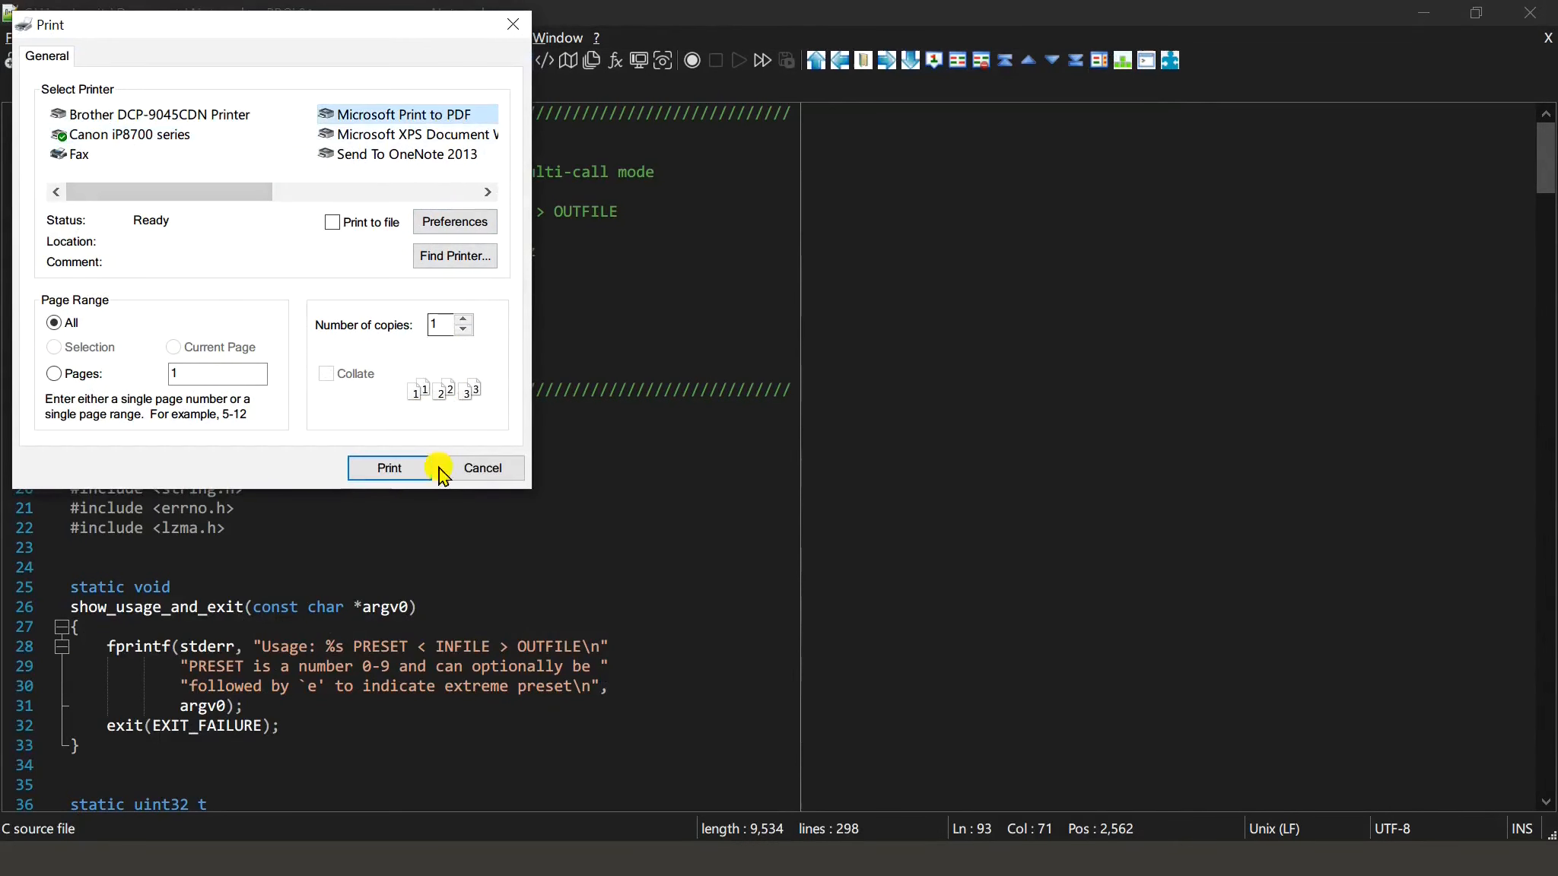
click(418, 470)
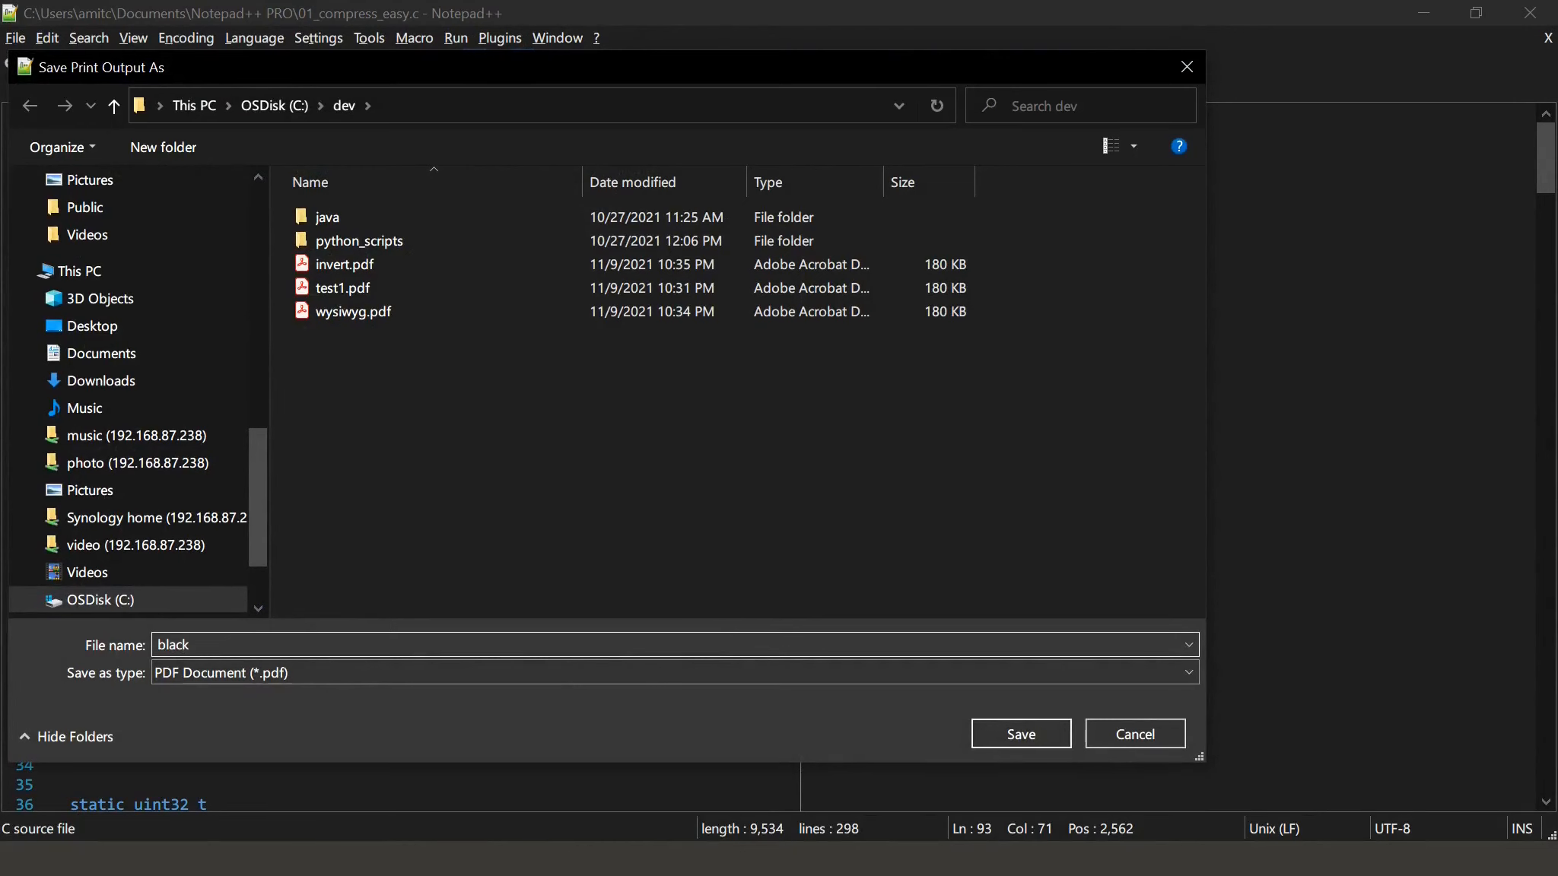
text(ite)
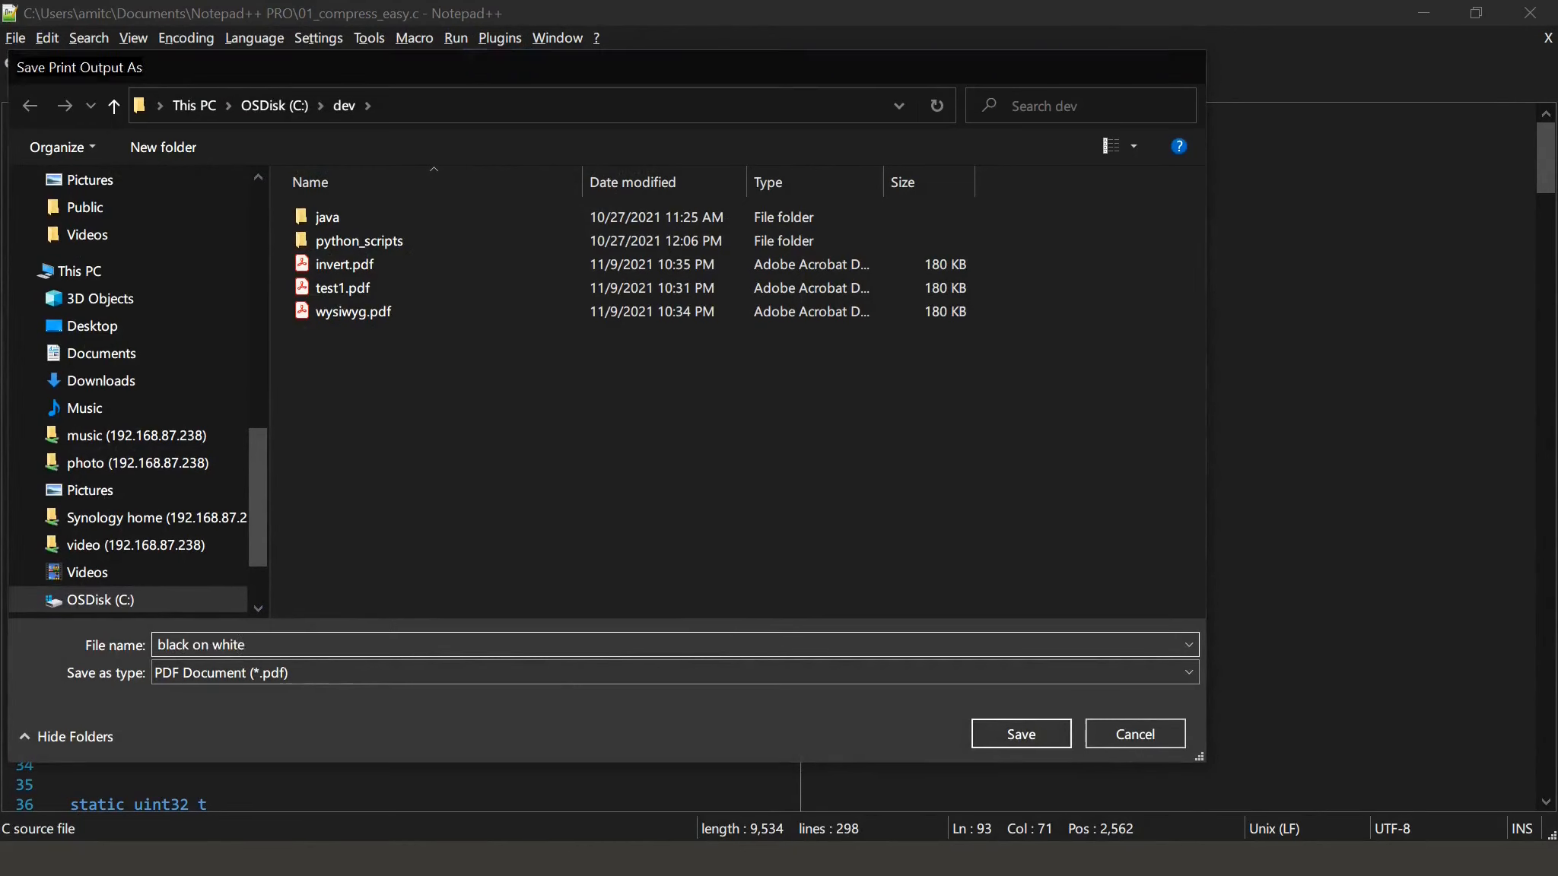
key(Return)
Change the print colour option to No background colour and close the preferences.
click(17, 40)
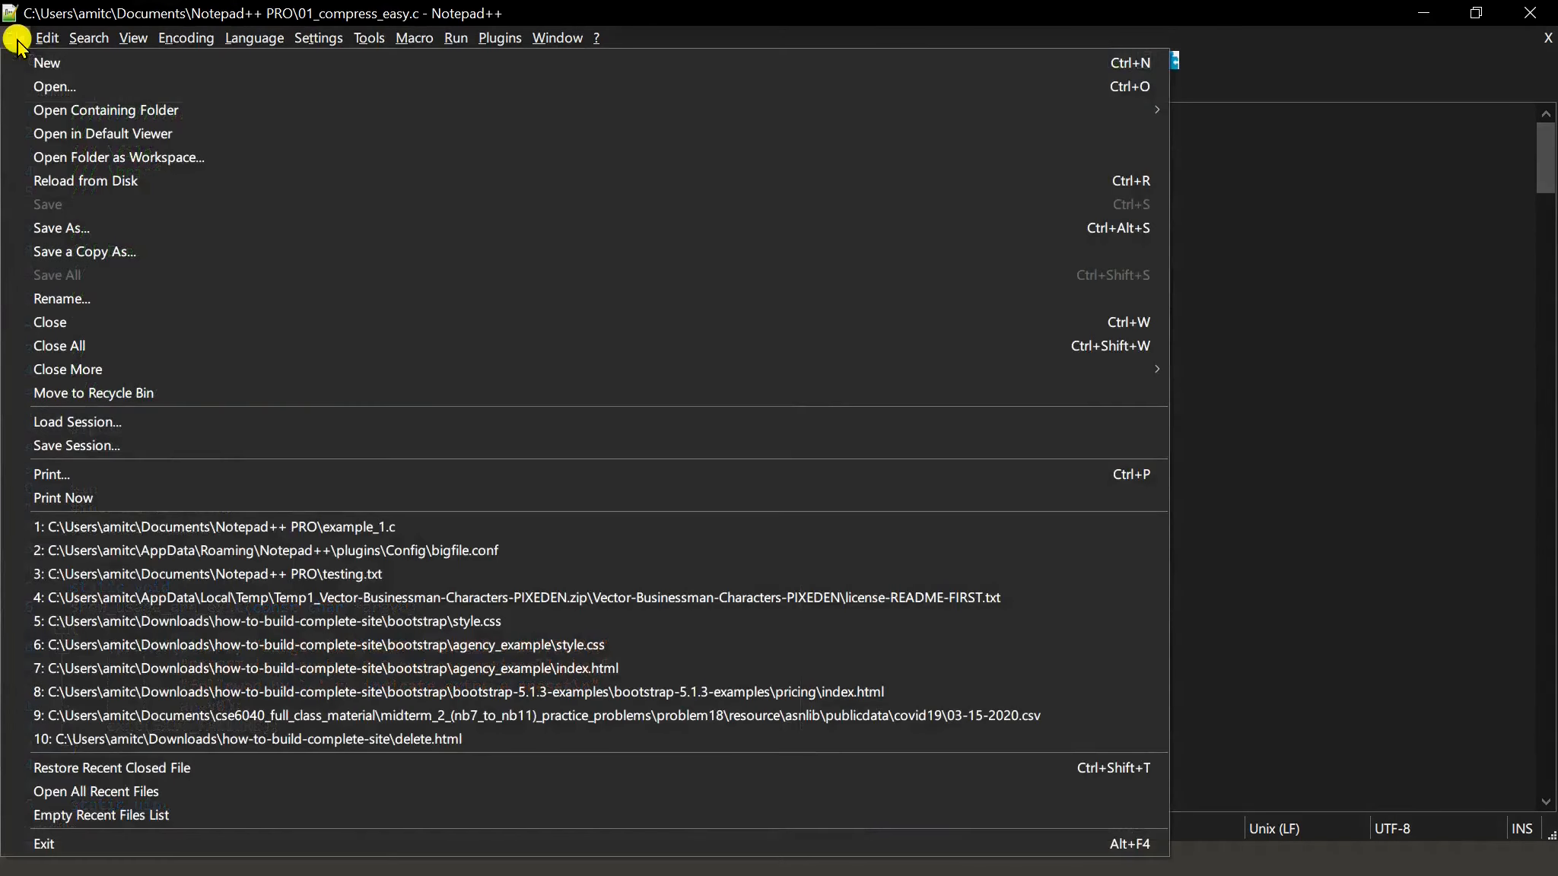
mouse_move(318, 39)
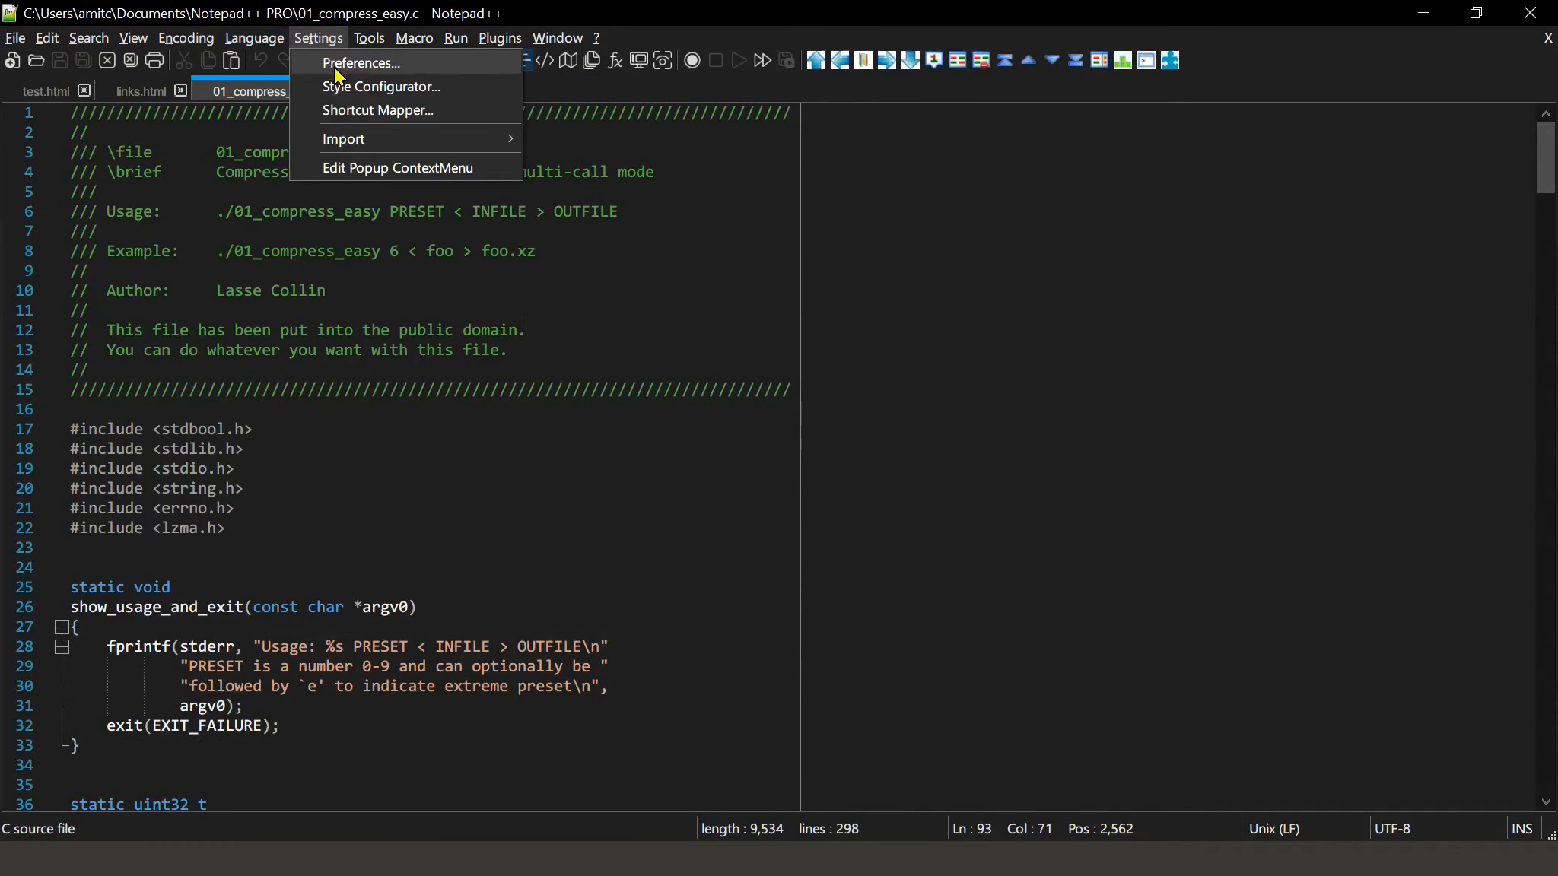
click(338, 76)
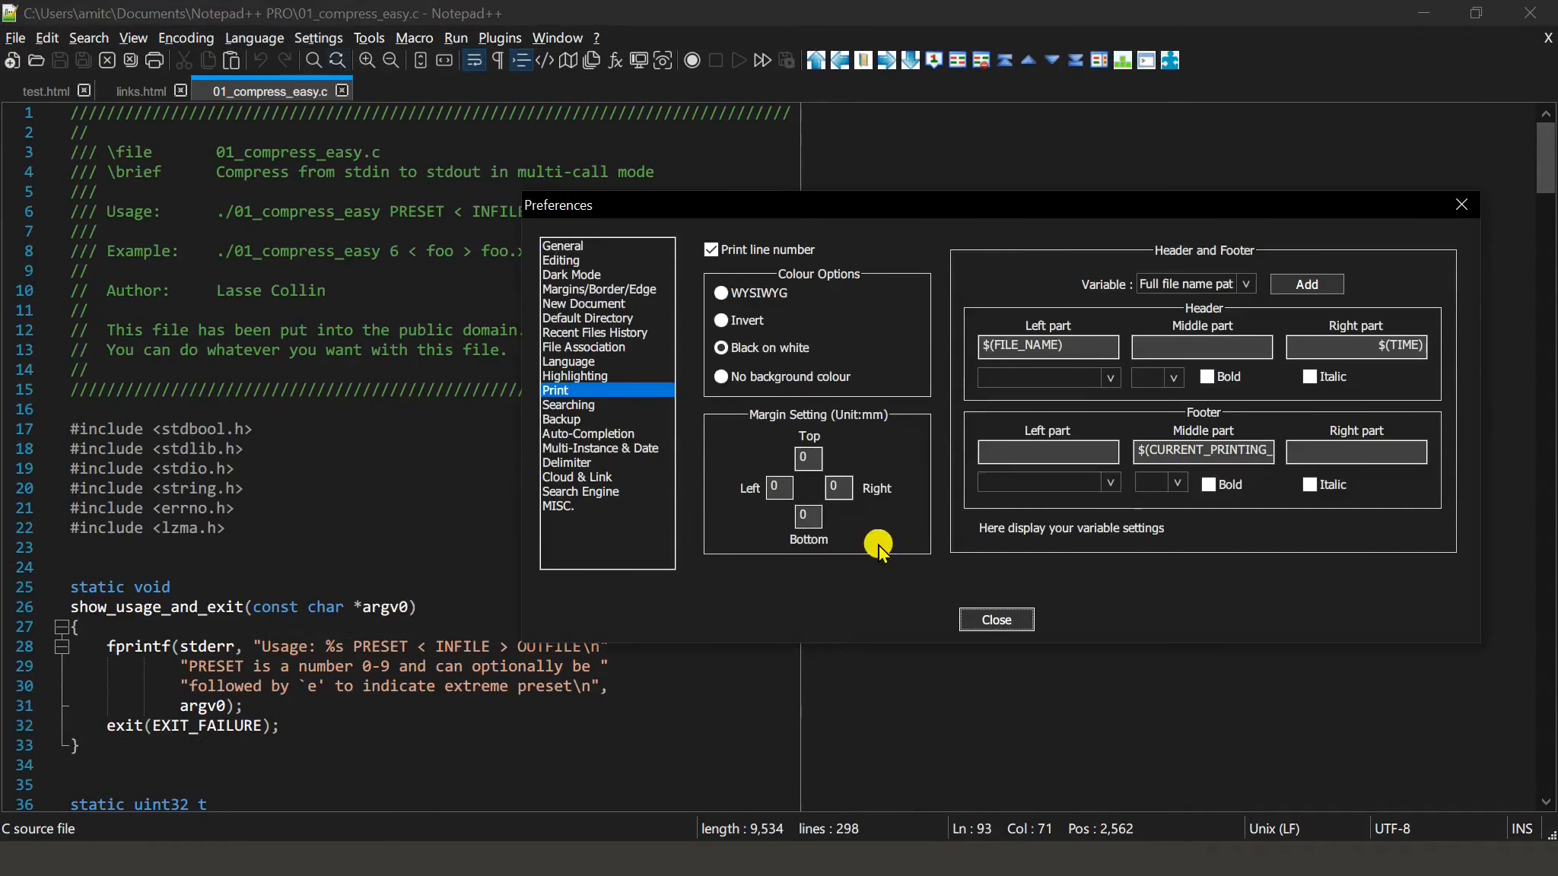
click(730, 377)
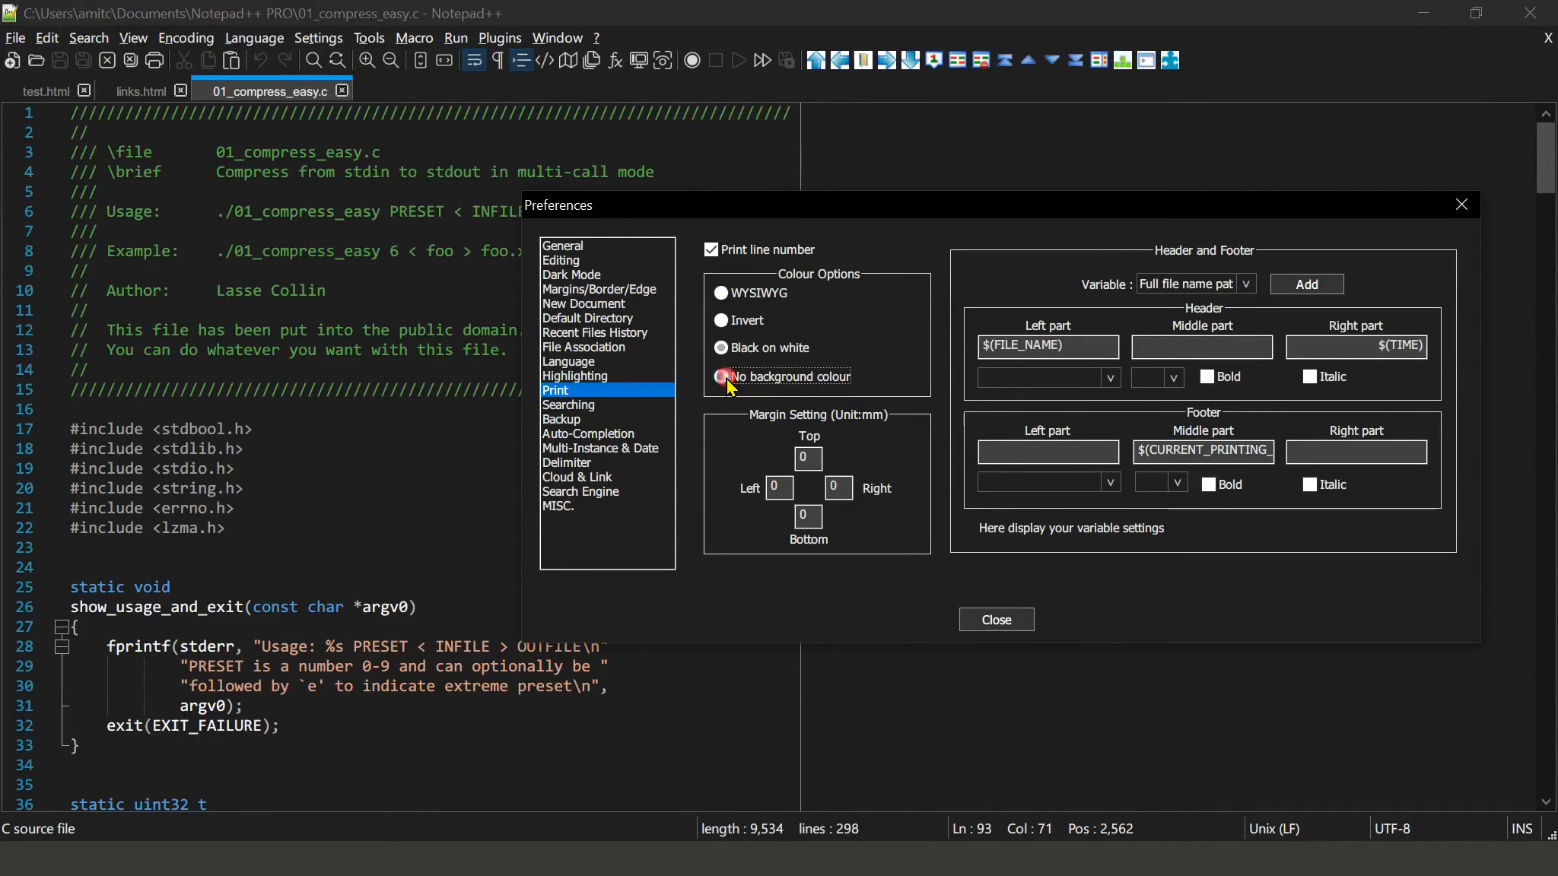
click(997, 620)
Print the source file with Microsoft Print to PDF and save the output as "no background" in the dev folder.
click(15, 38)
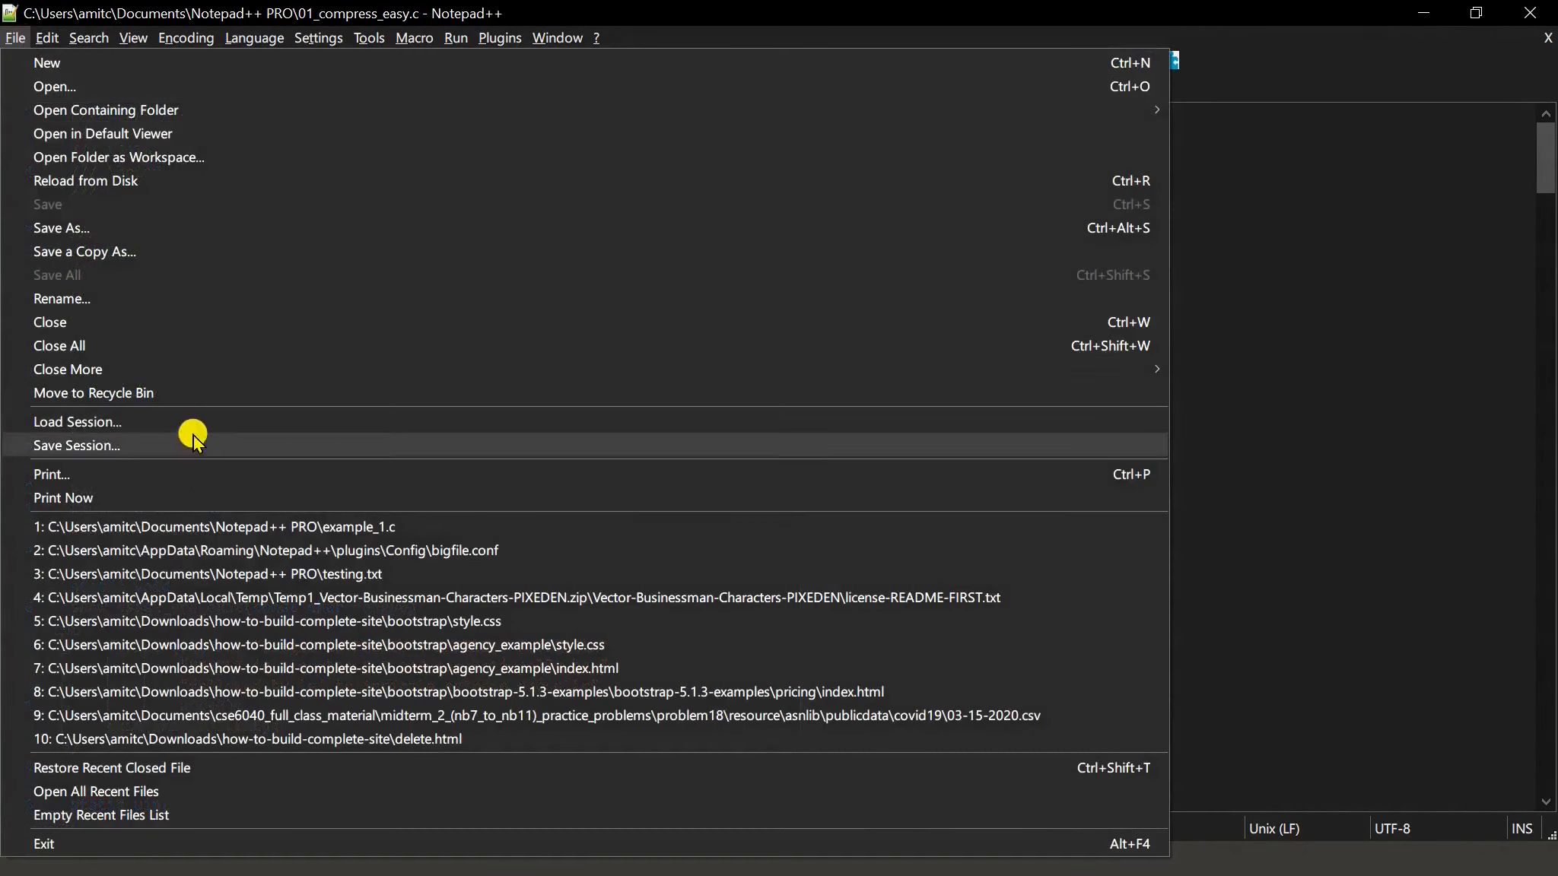
click(197, 475)
click(397, 116)
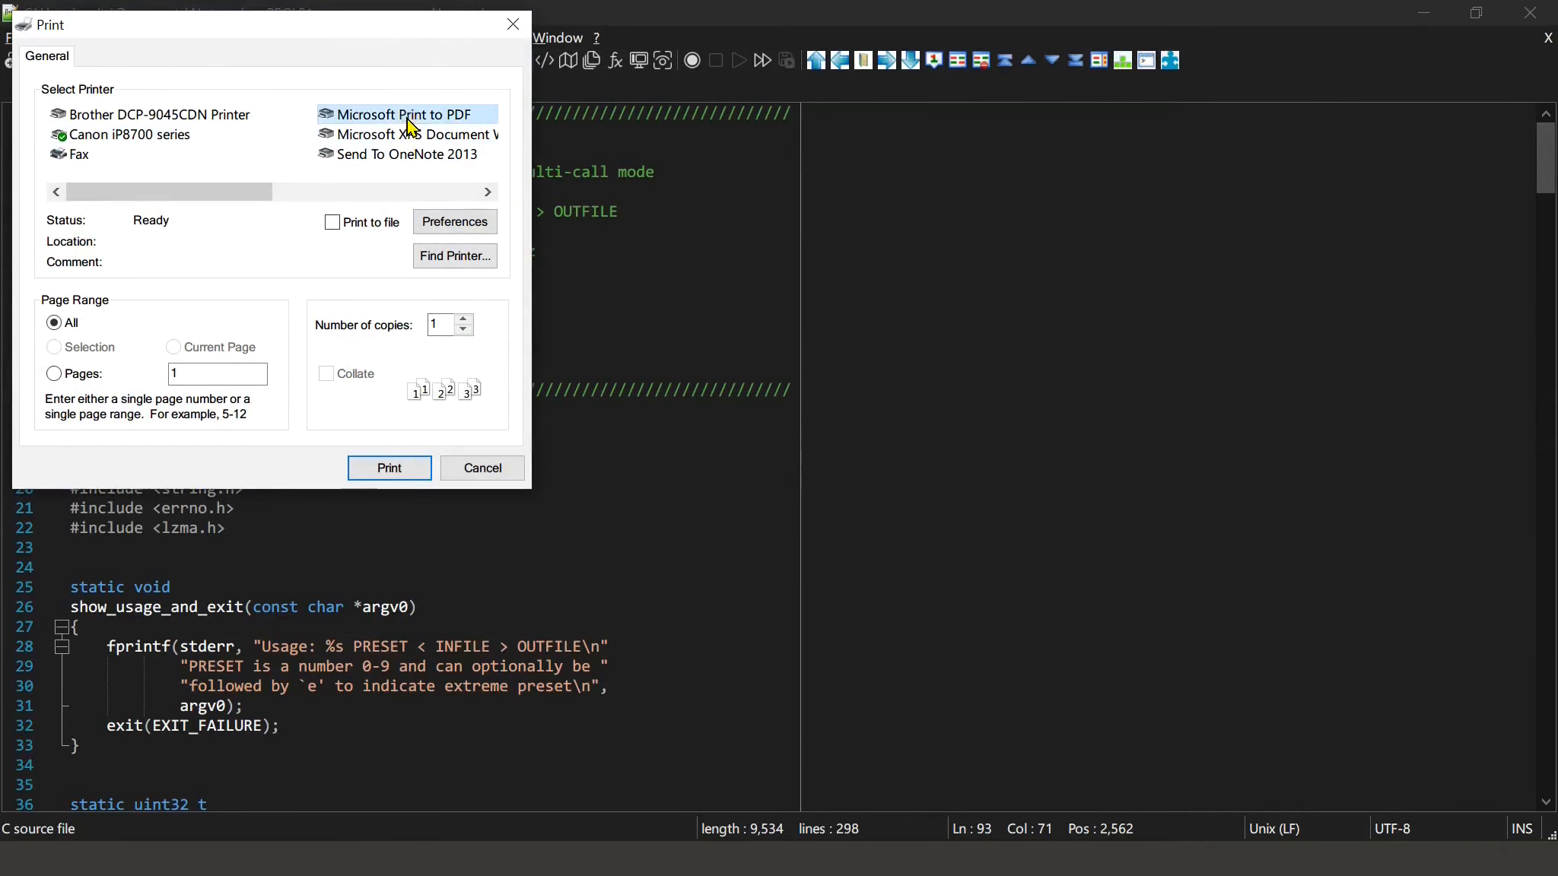
click(394, 473)
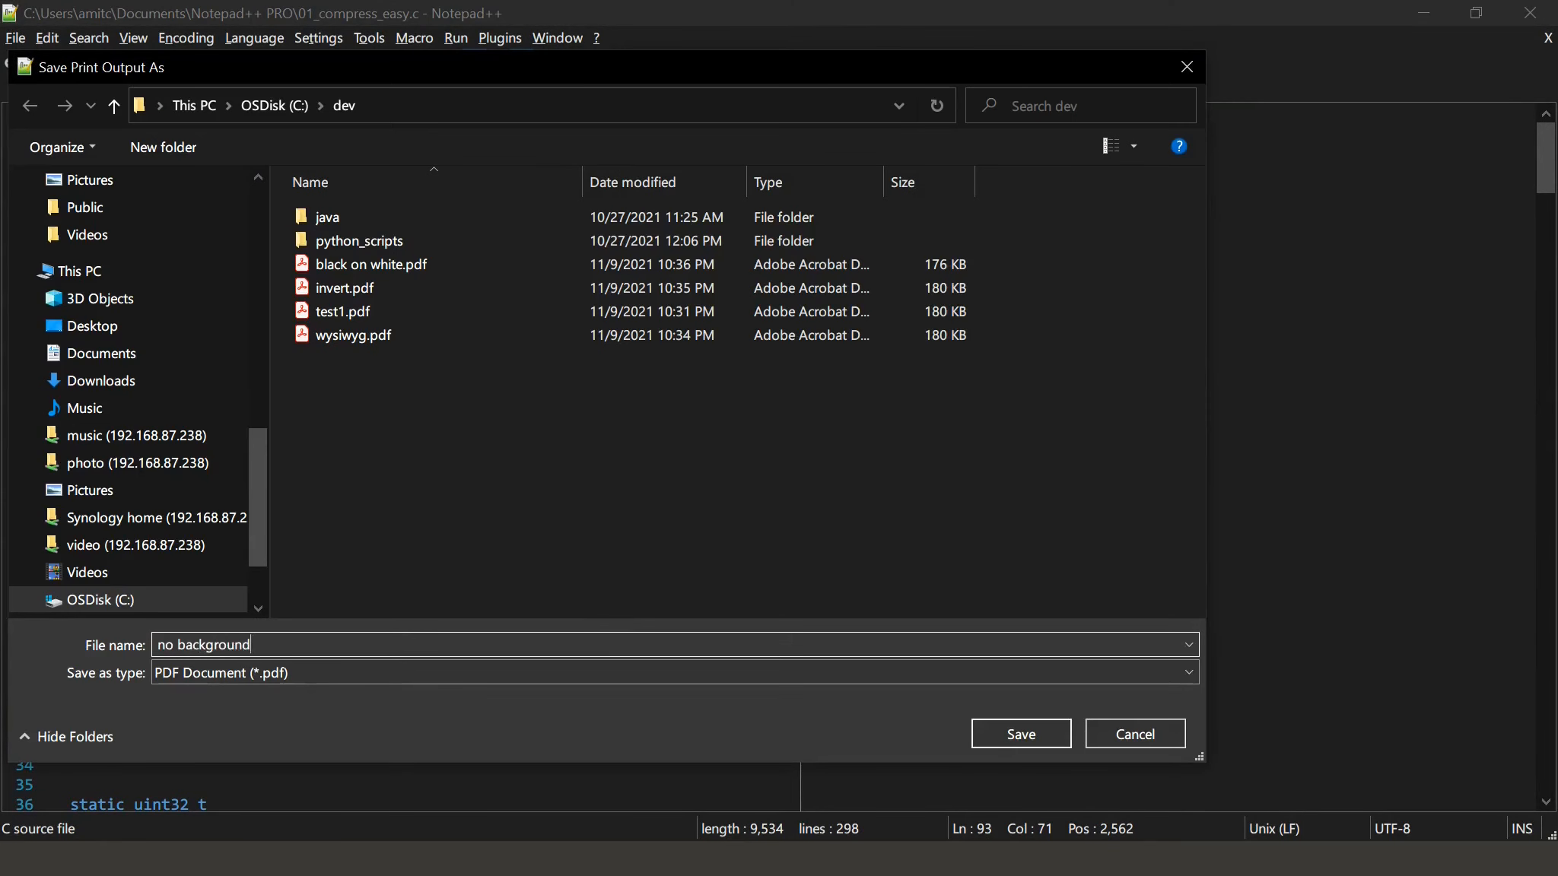
key(Return)
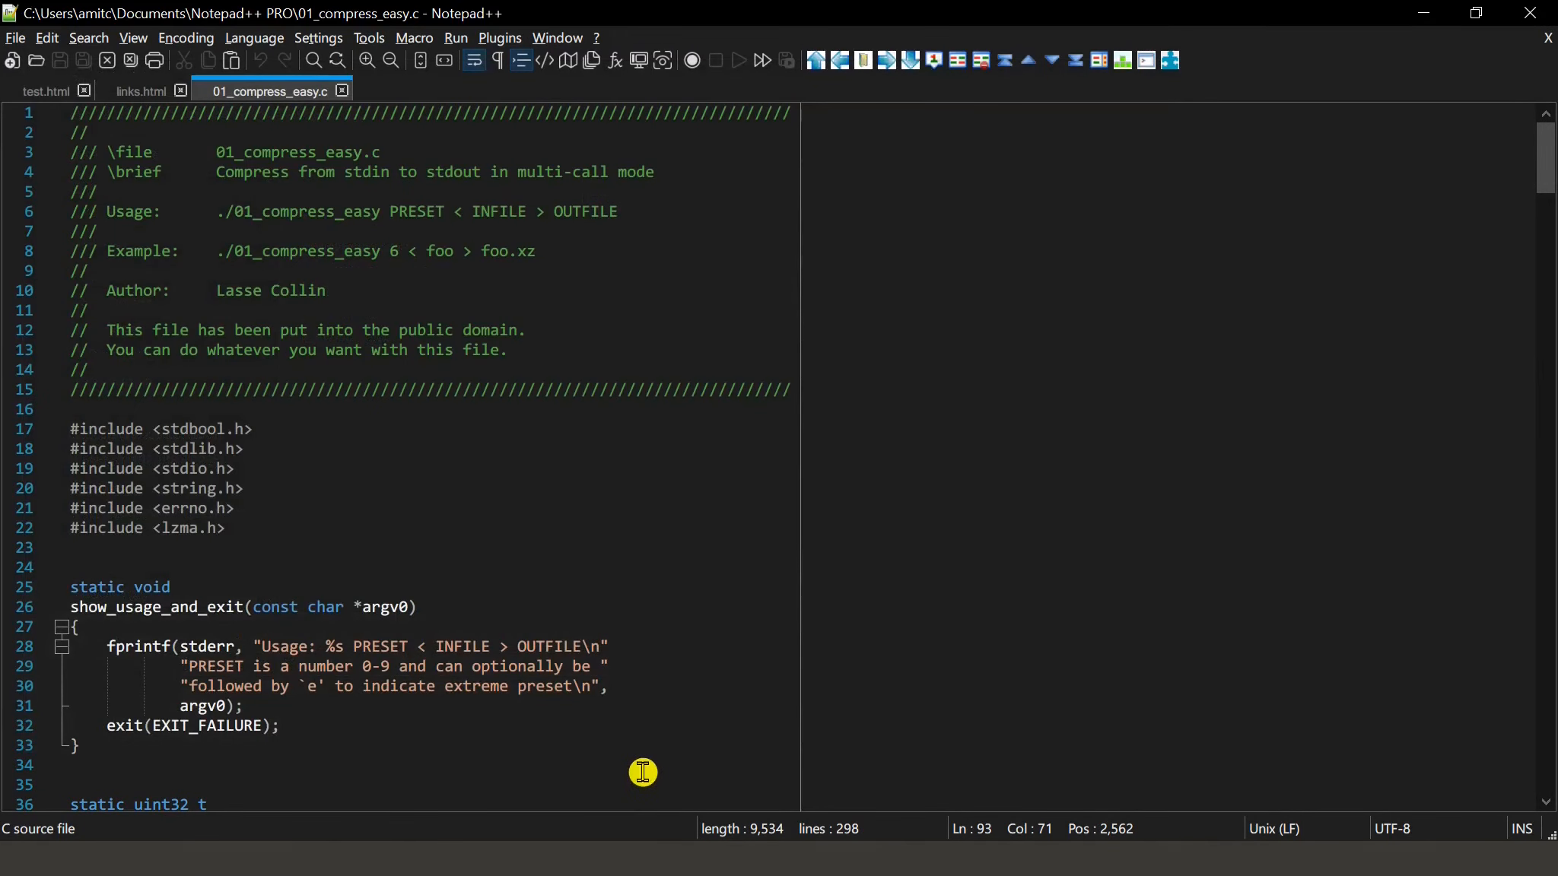
Switch to the dev folder in File Explorer and open invert.pdf in Acrobat Reader.
key(alt+Tab)
key(alt+Tab)
key(alt+Tab)
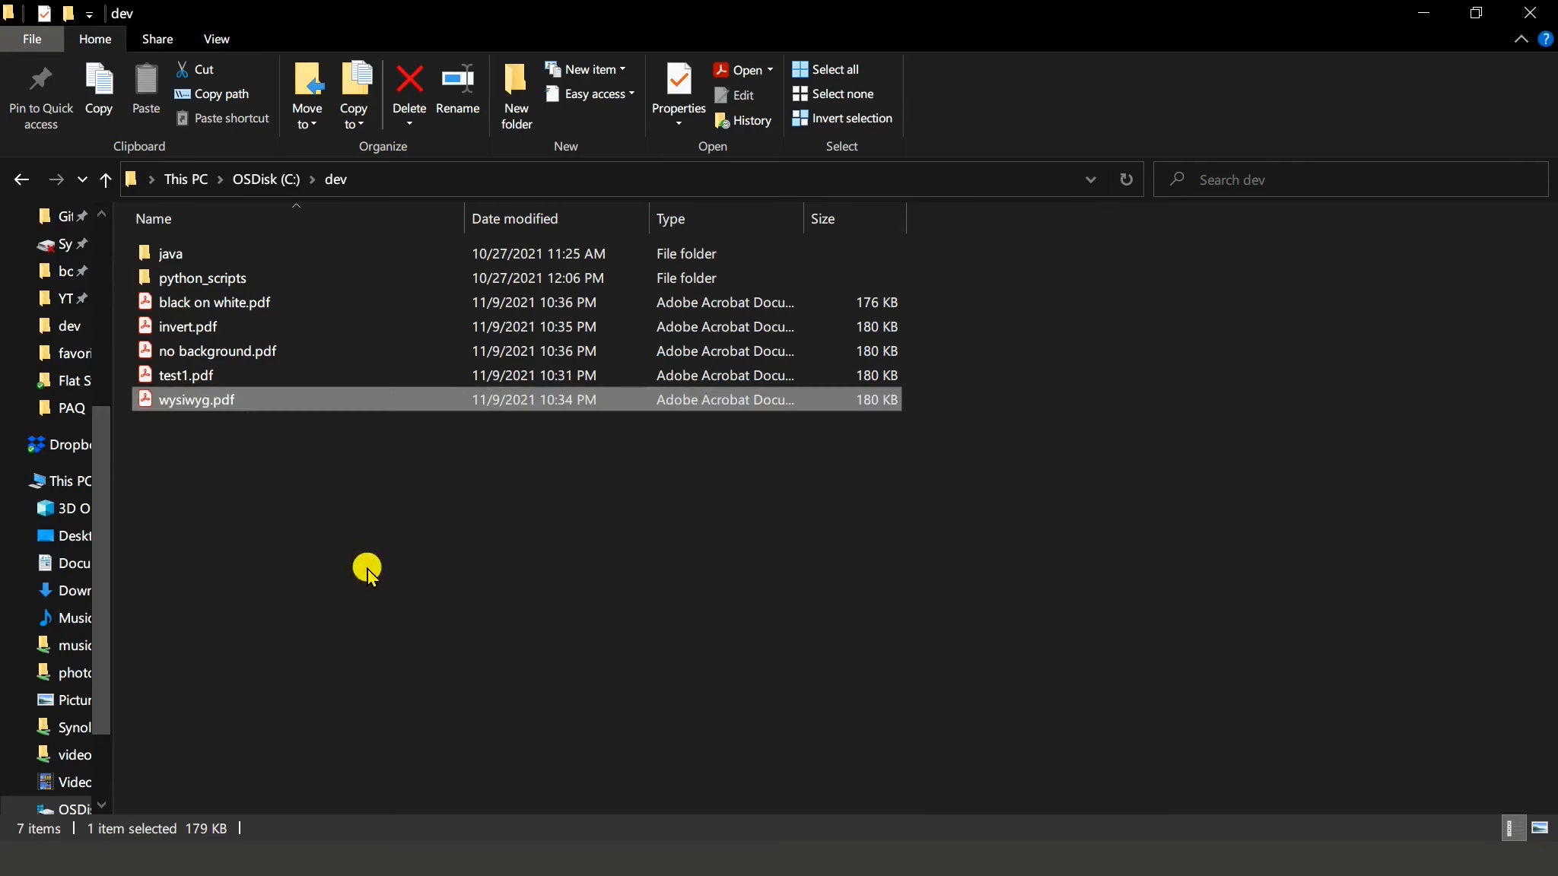
click(367, 571)
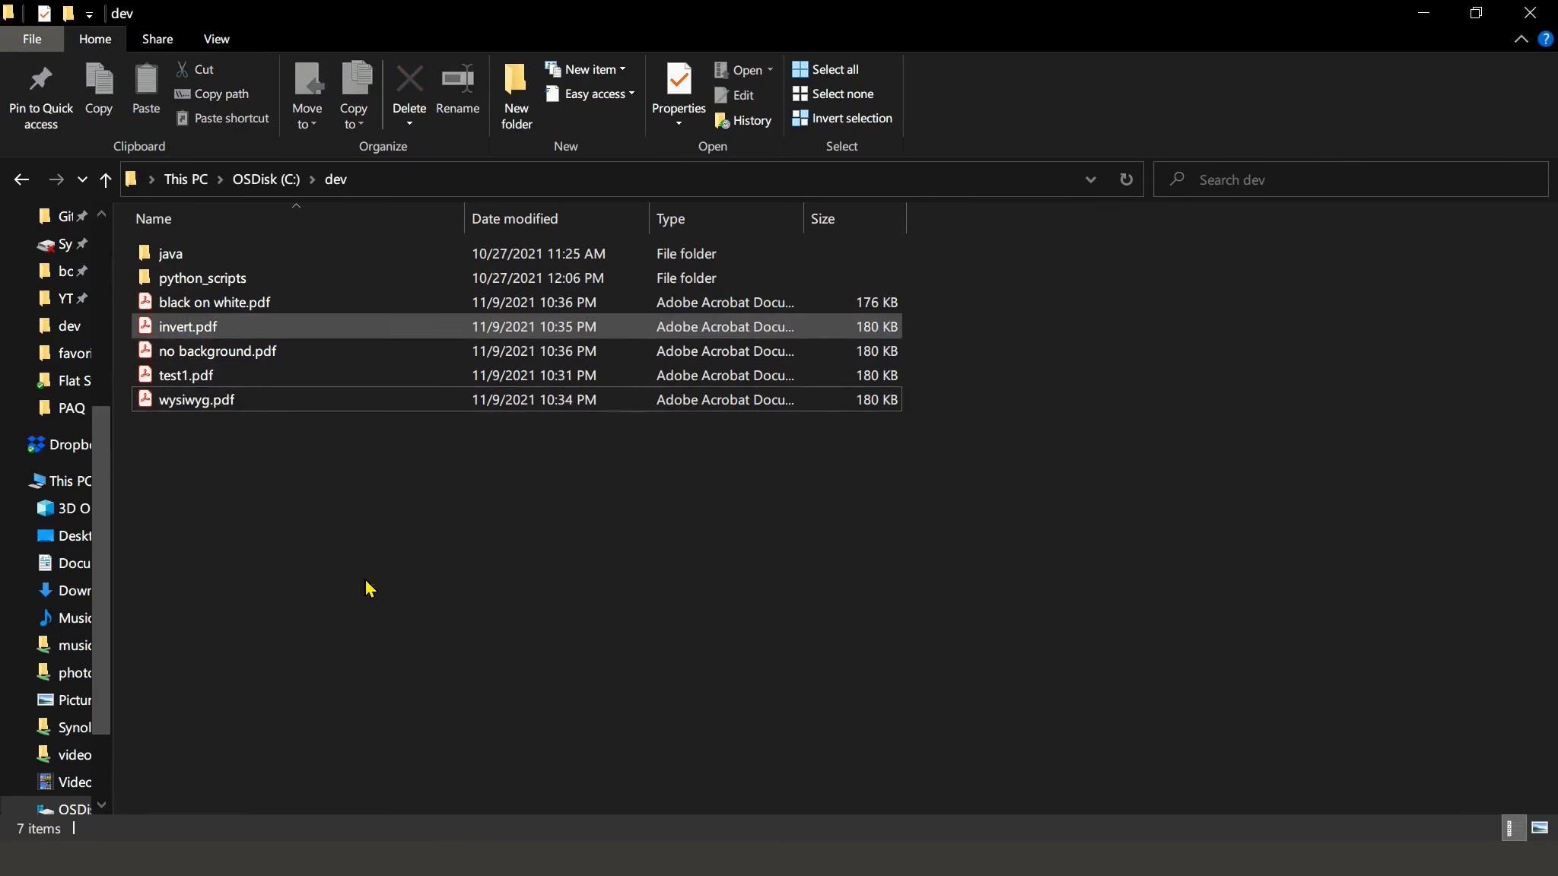
click(202, 333)
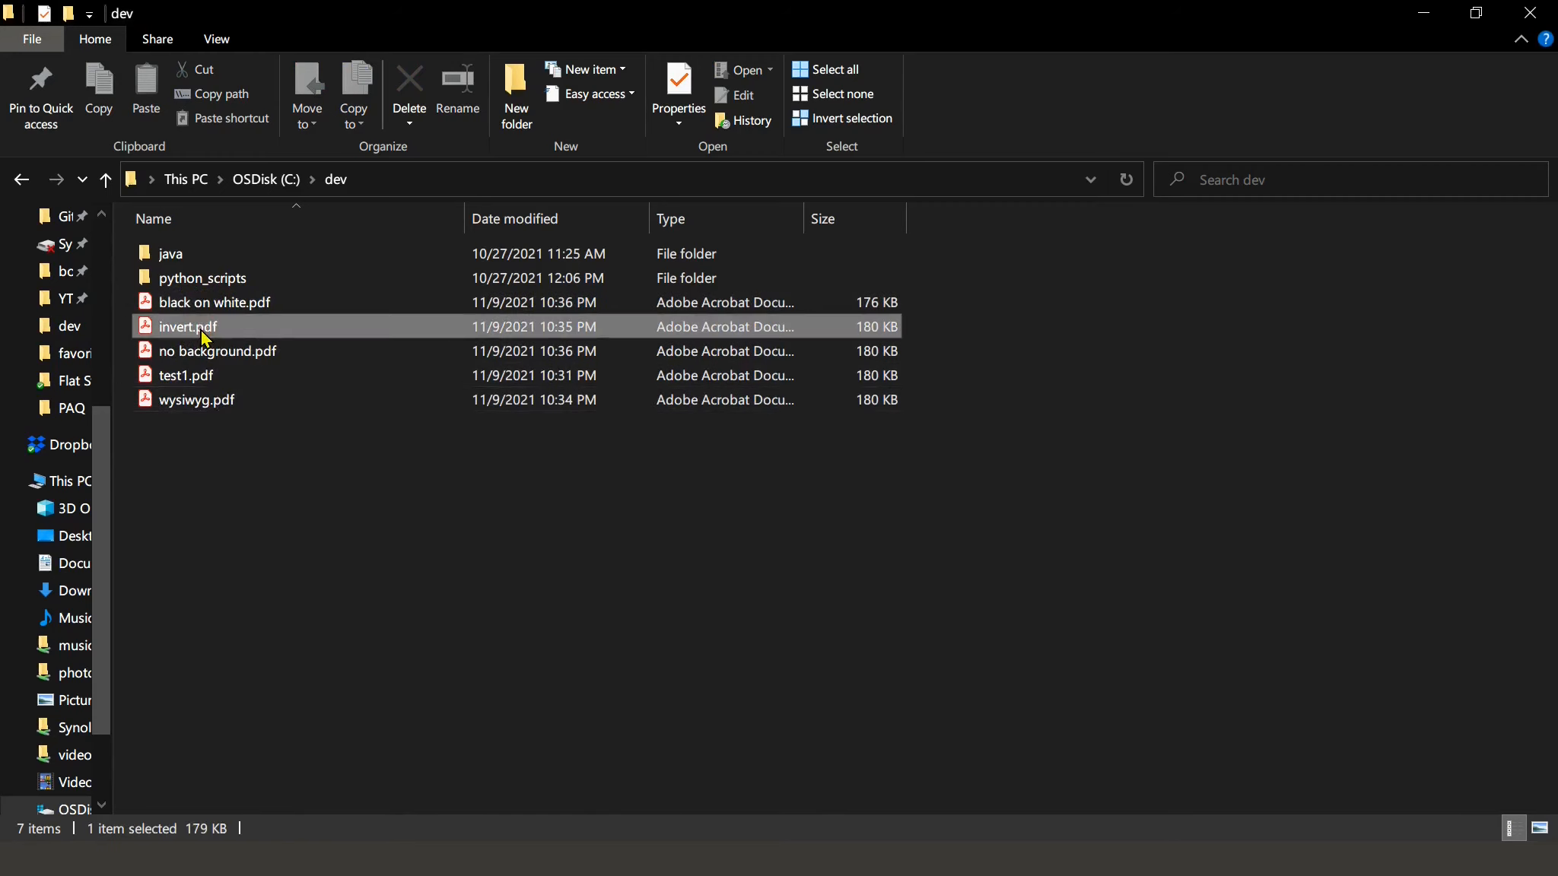
double_click(201, 330)
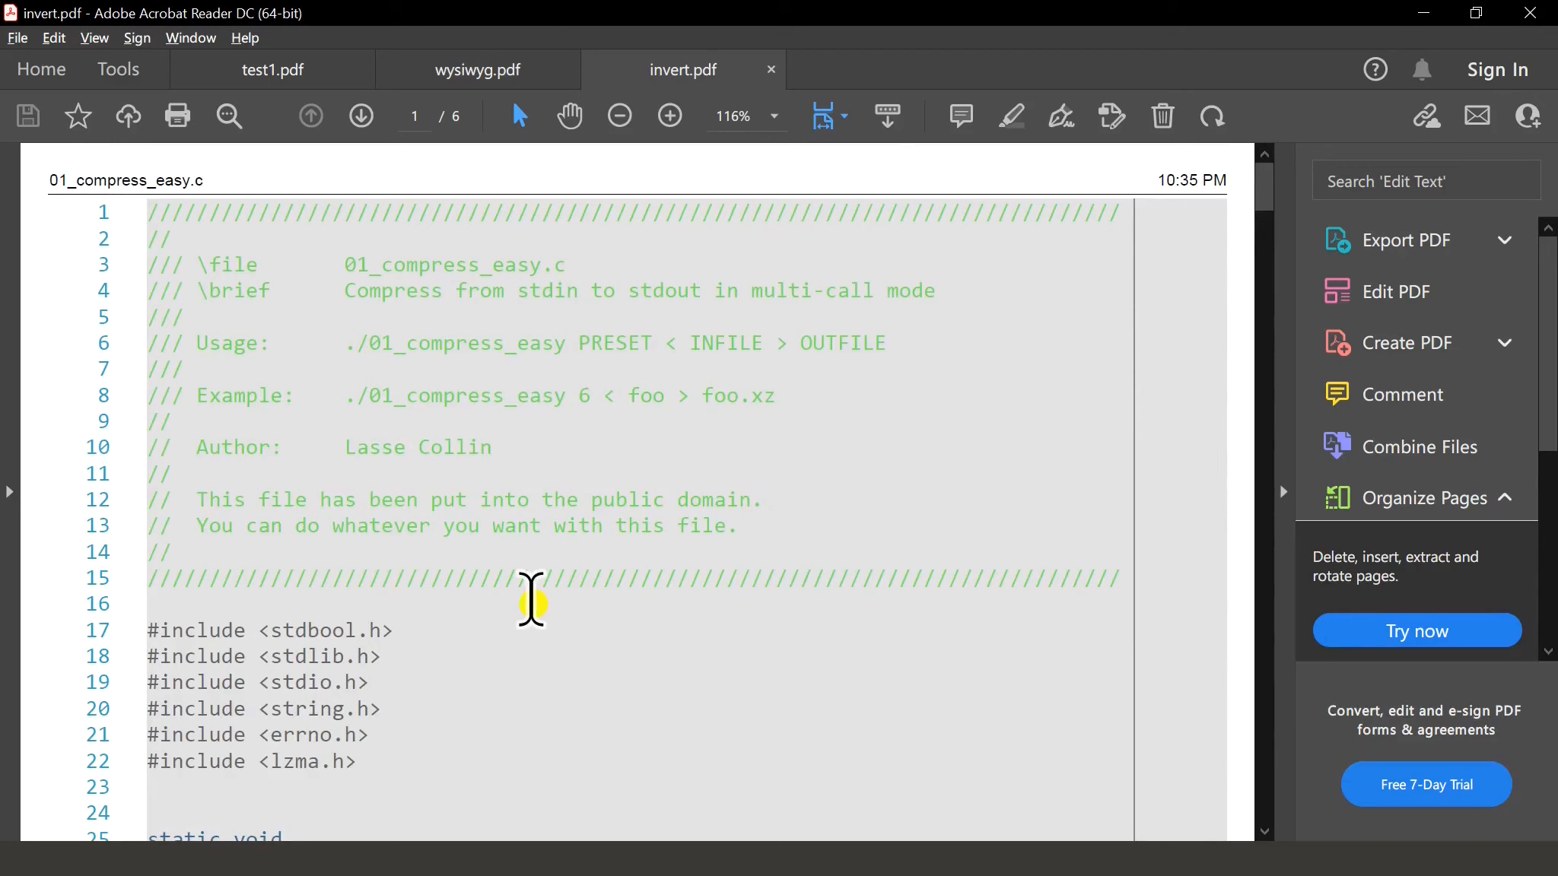
Examine the background and text colours on the first page of invert.pdf and return to the dev folder.
scroll(533, 605, down, 1)
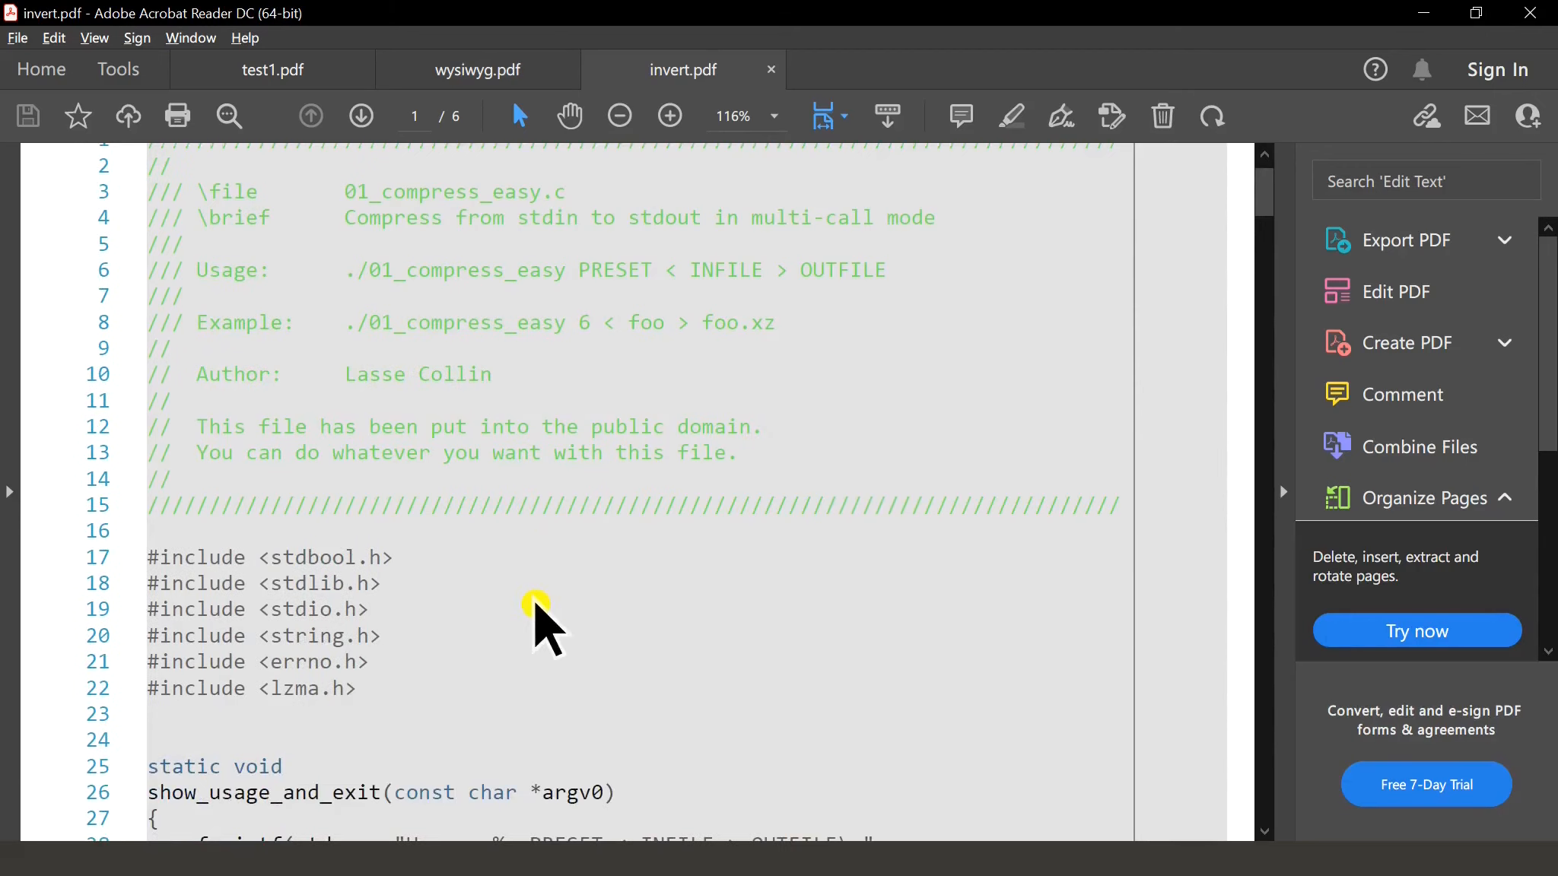
scroll(532, 601, up, 1)
scroll(534, 605, down, 2)
scroll(536, 624, down, 5)
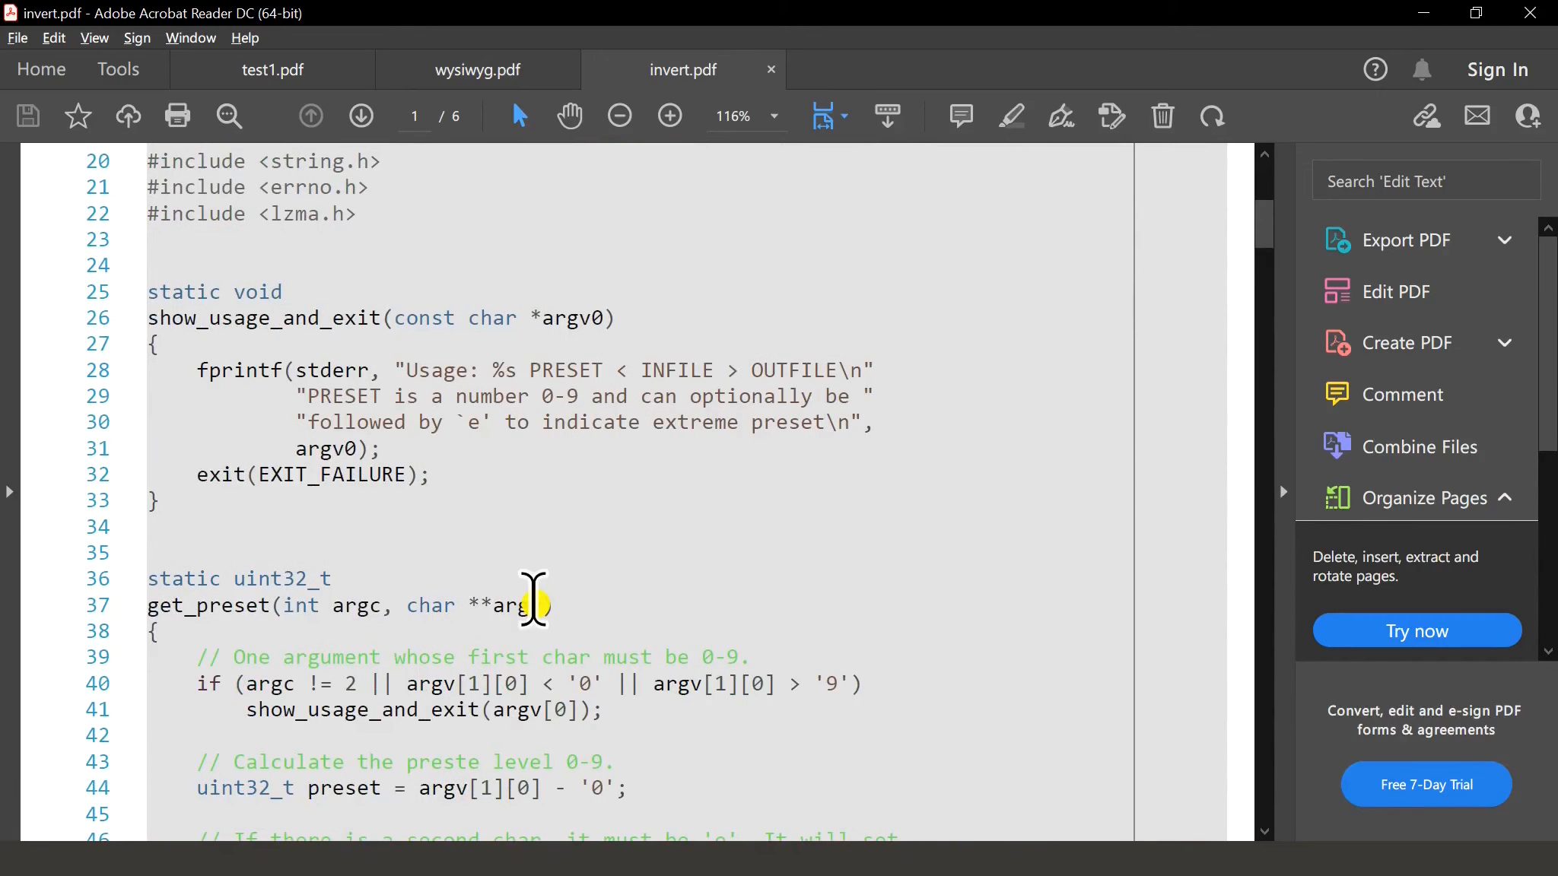
scroll(534, 605, up, 6)
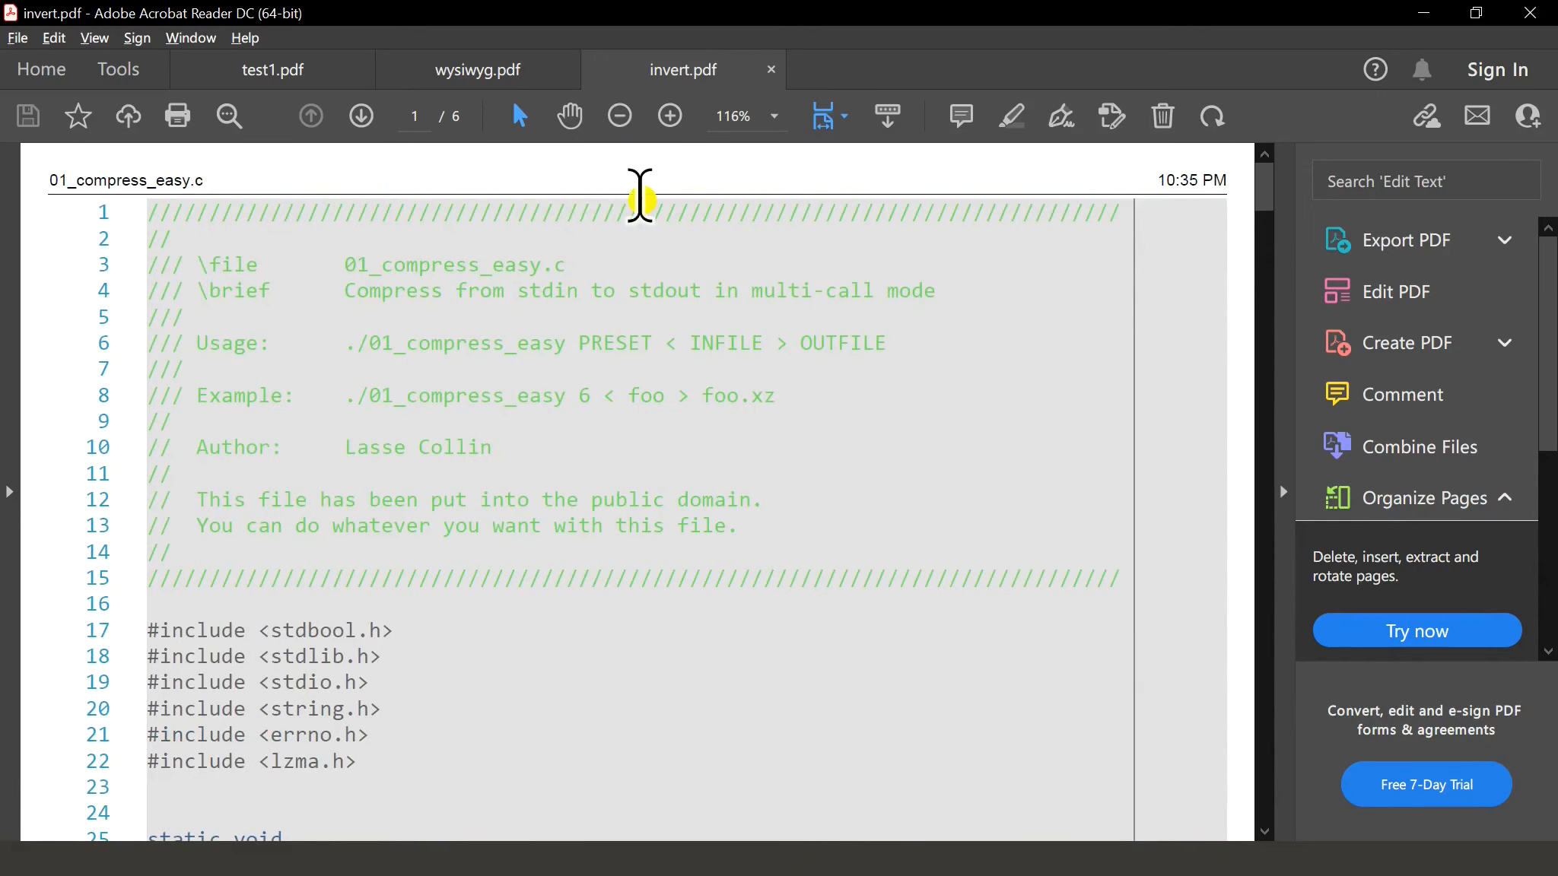
key(alt+Tab)
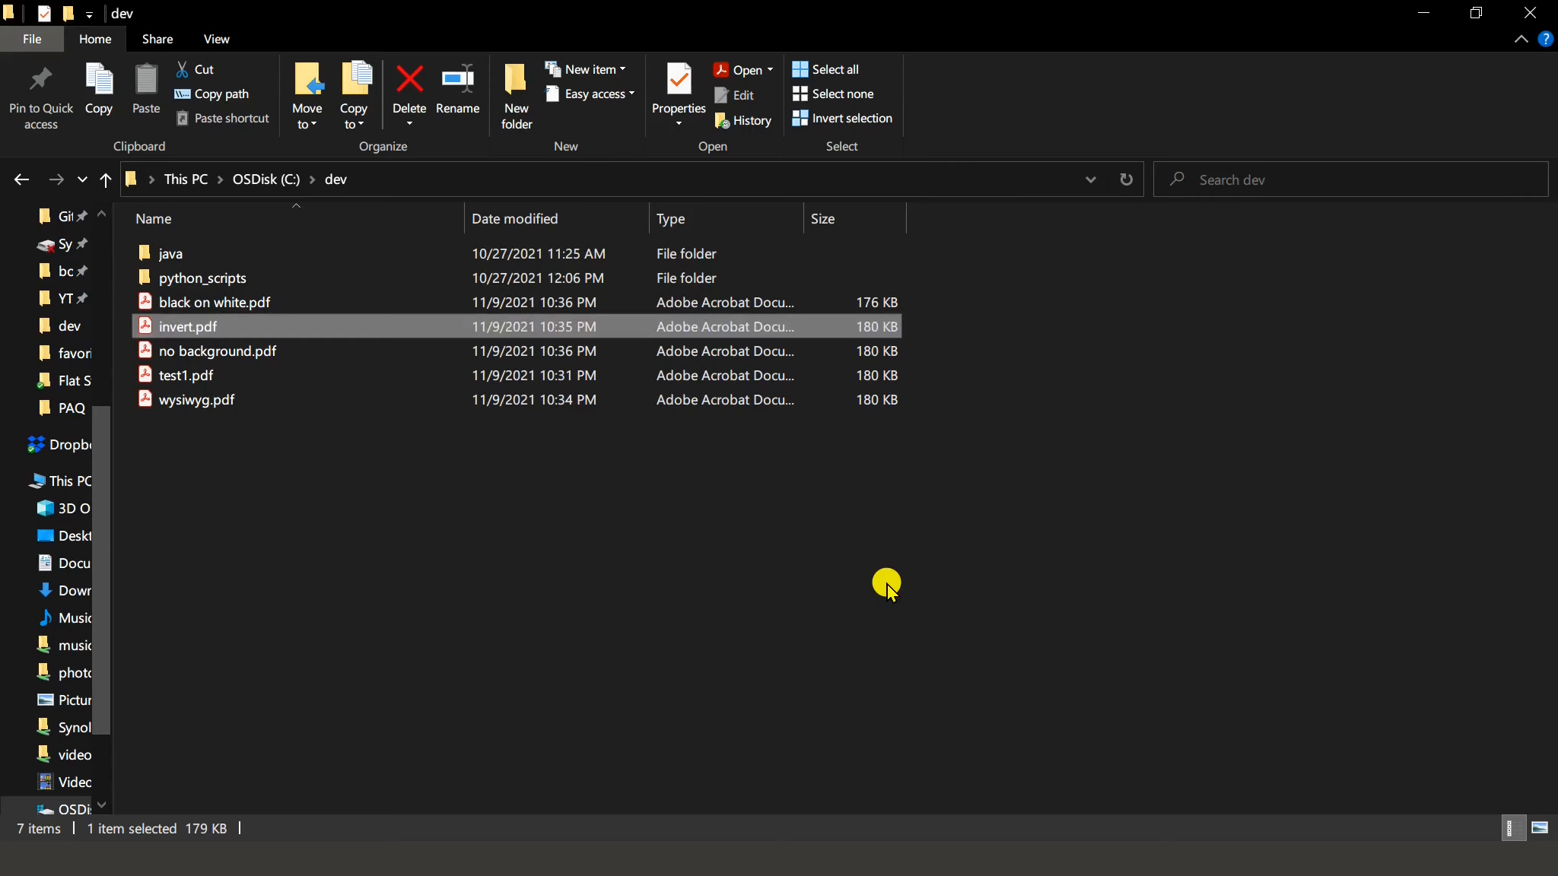
Open black on white.pdf, examine the background and text colours on its first two pages, and return to the dev folder.
double_click(253, 304)
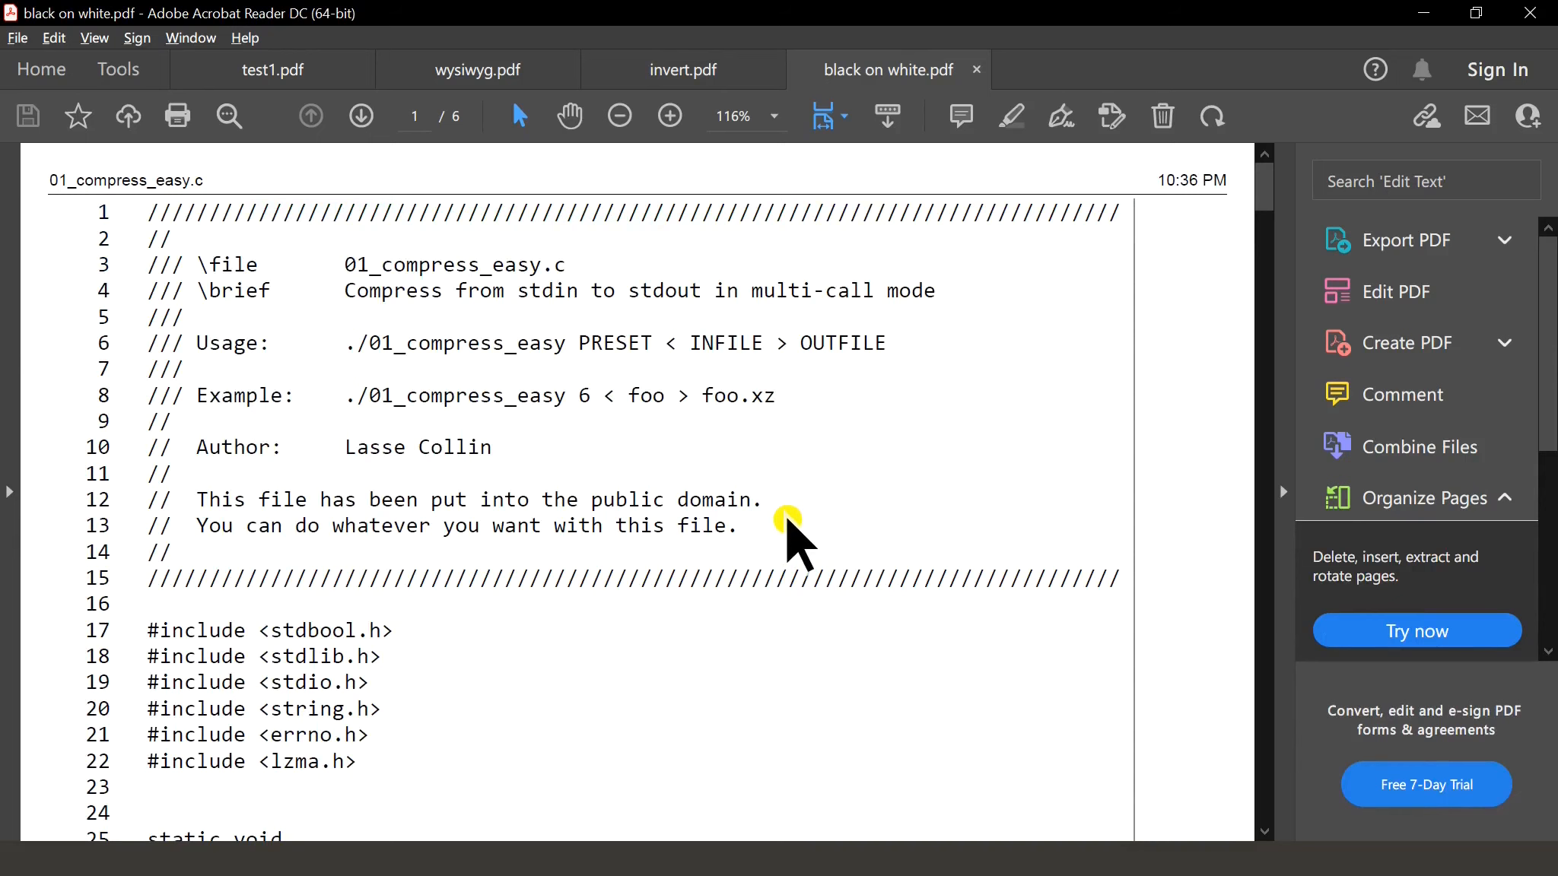
scroll(750, 523, down, 9)
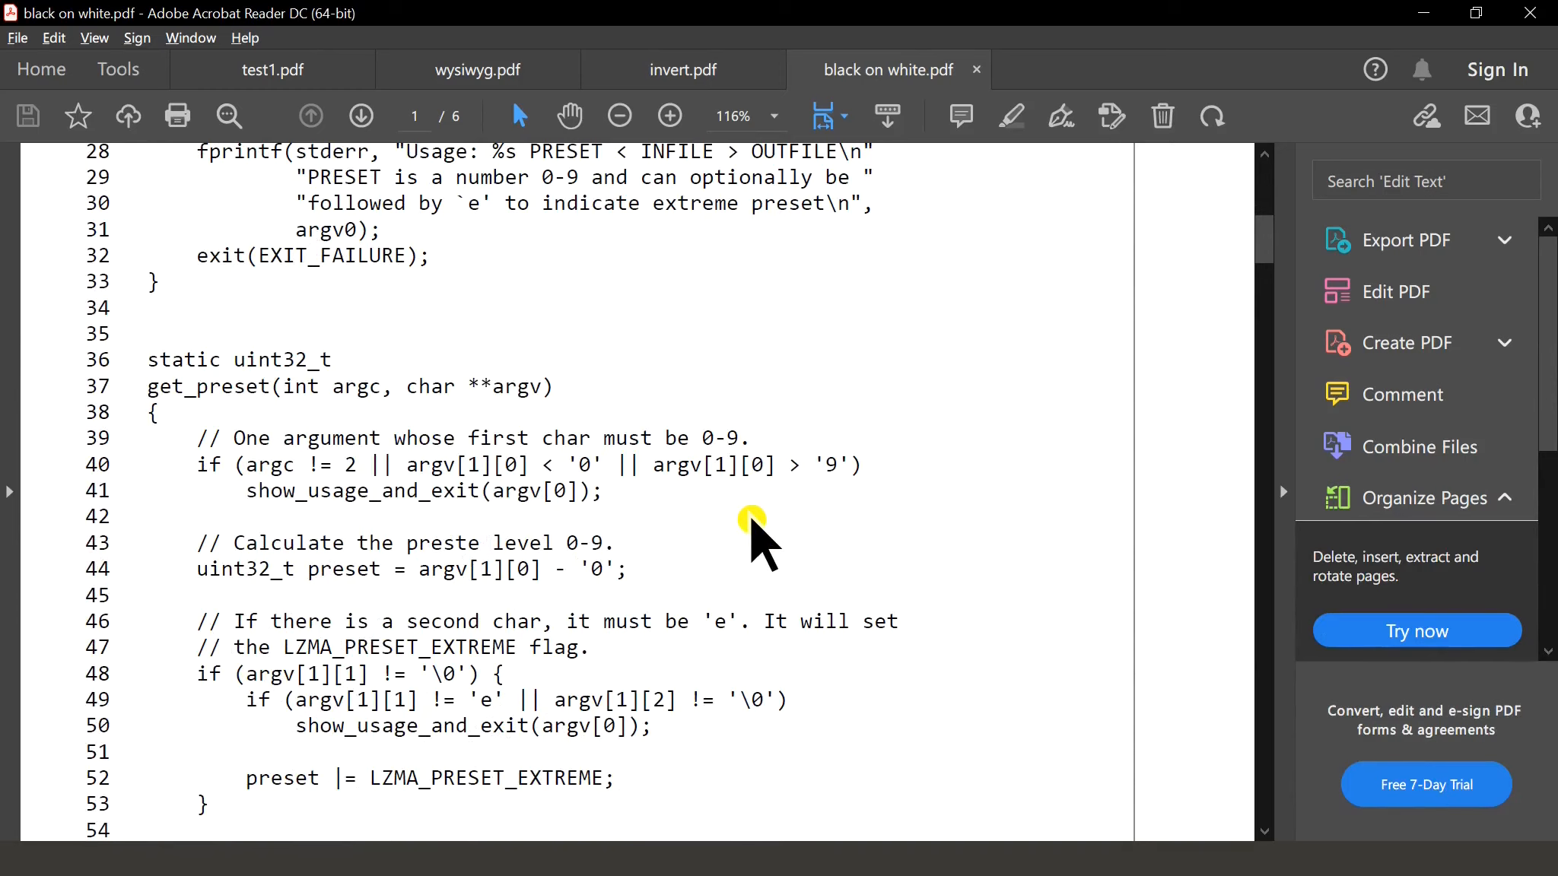
scroll(753, 523, down, 10)
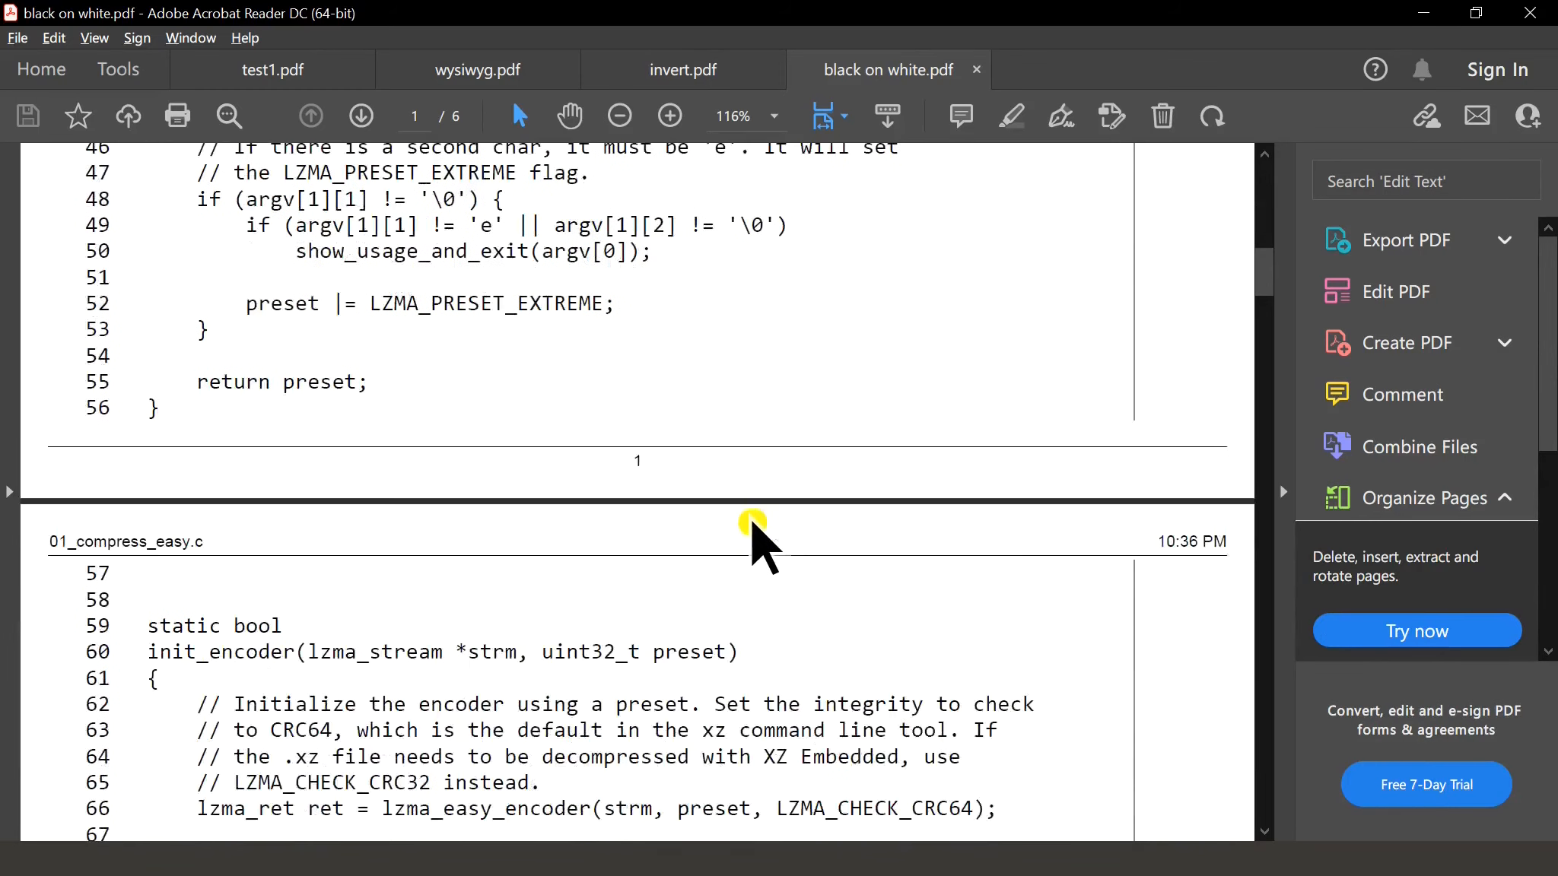
scroll(751, 524, down, 7)
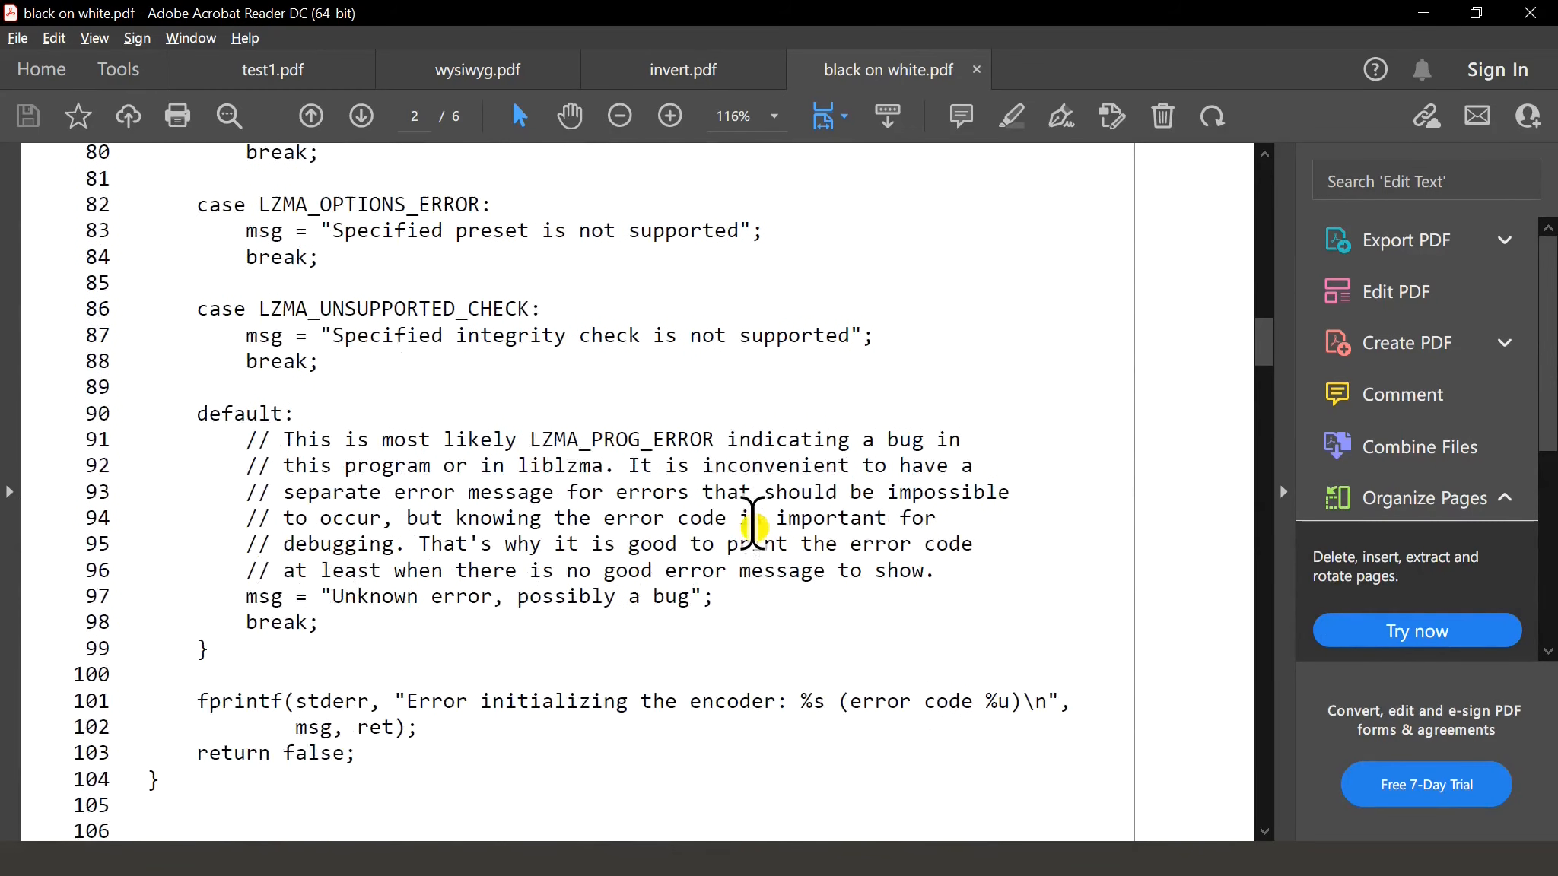
scroll(751, 525, up, 4)
scroll(751, 525, up, 20)
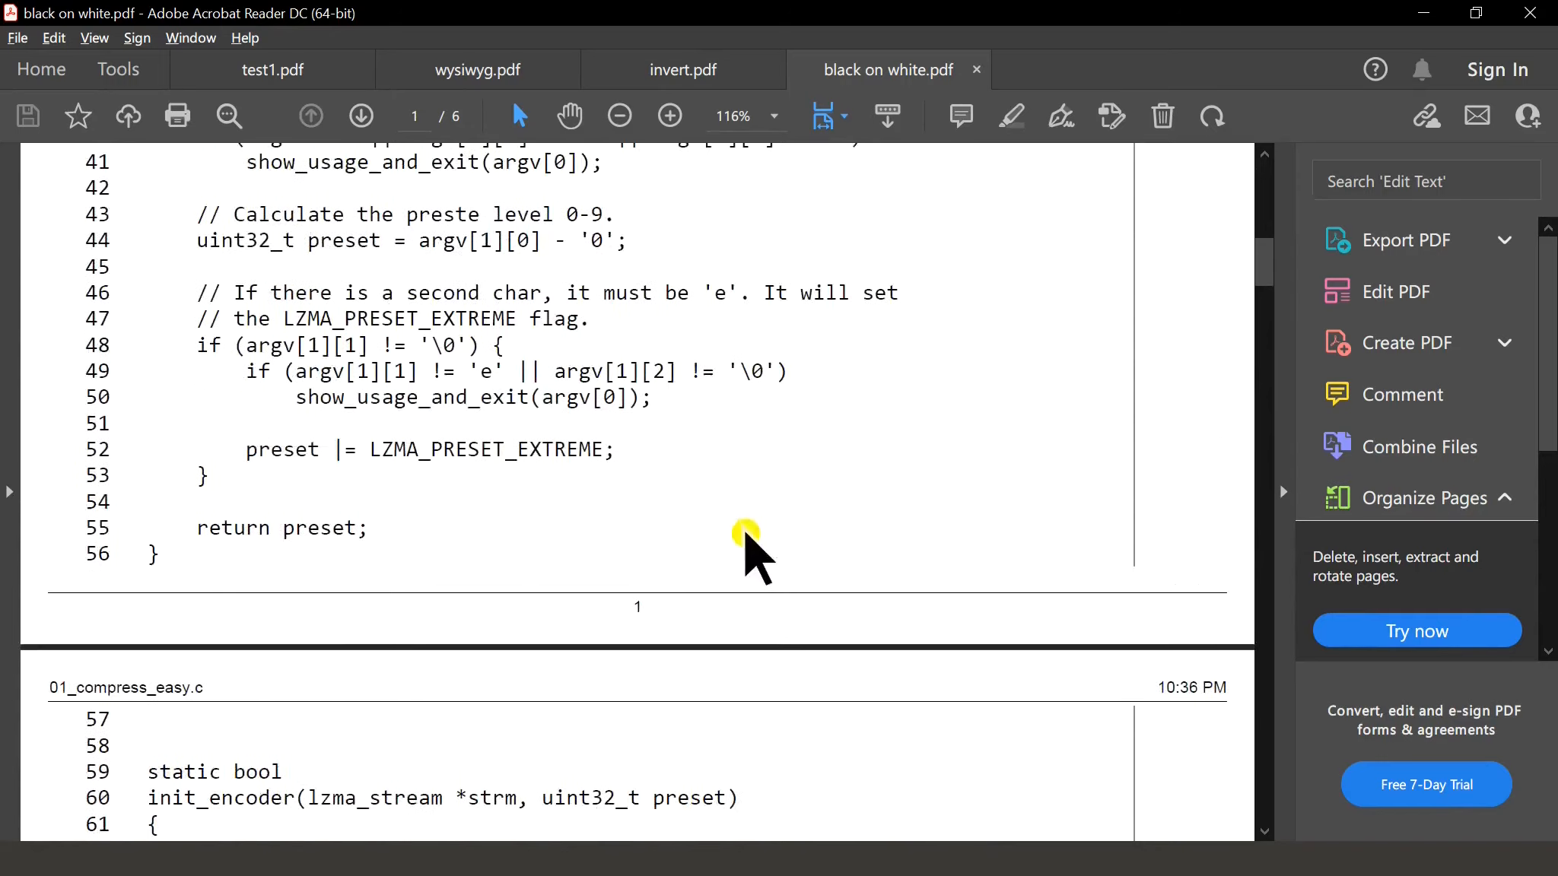
scroll(730, 527, up, 2)
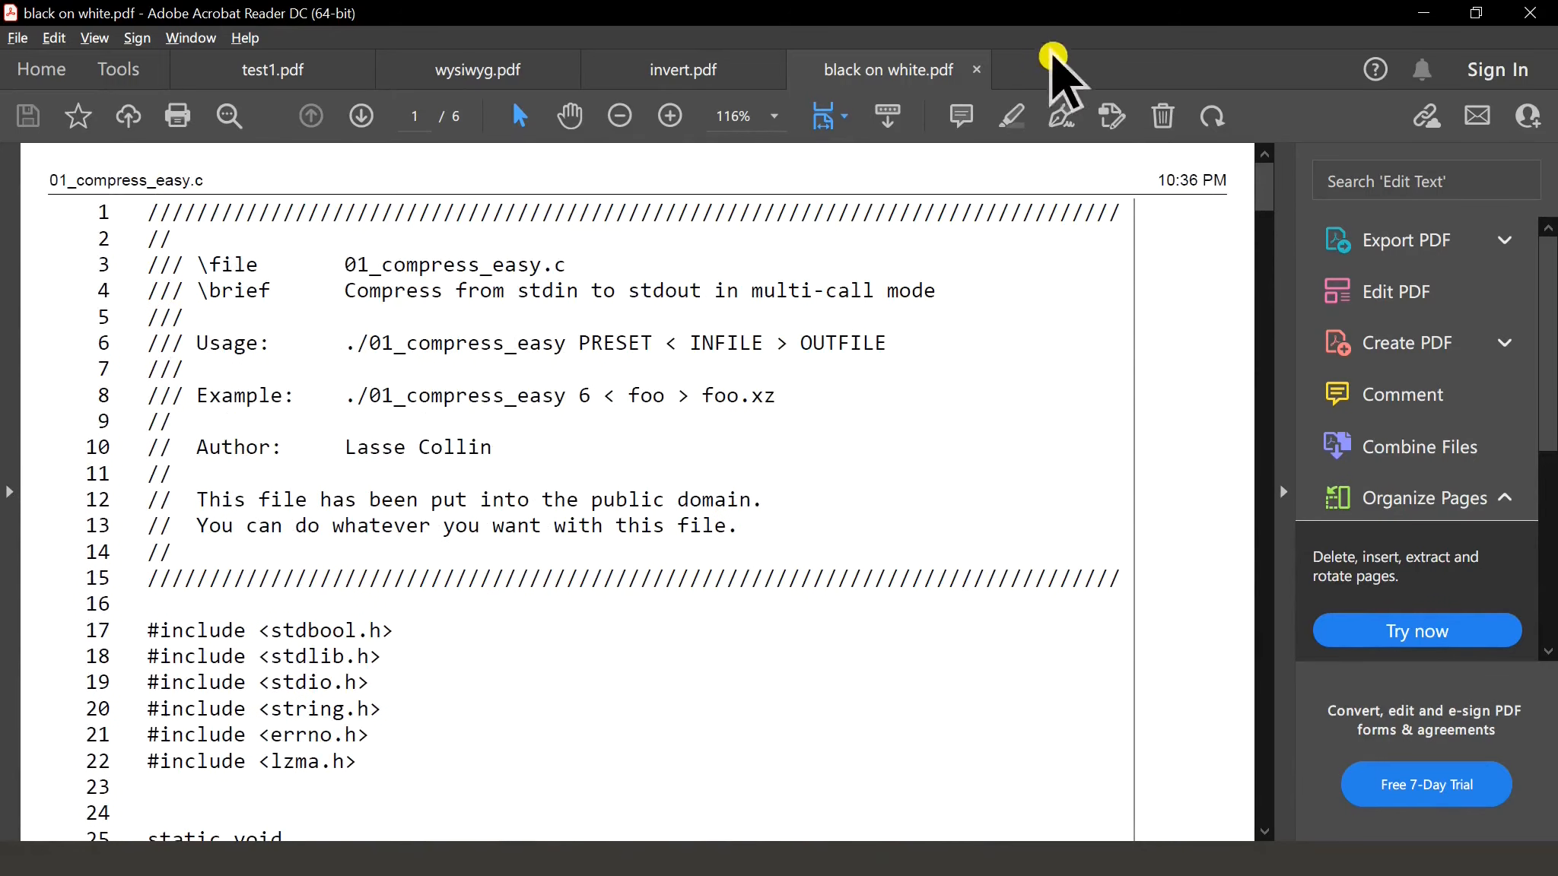
click(1422, 12)
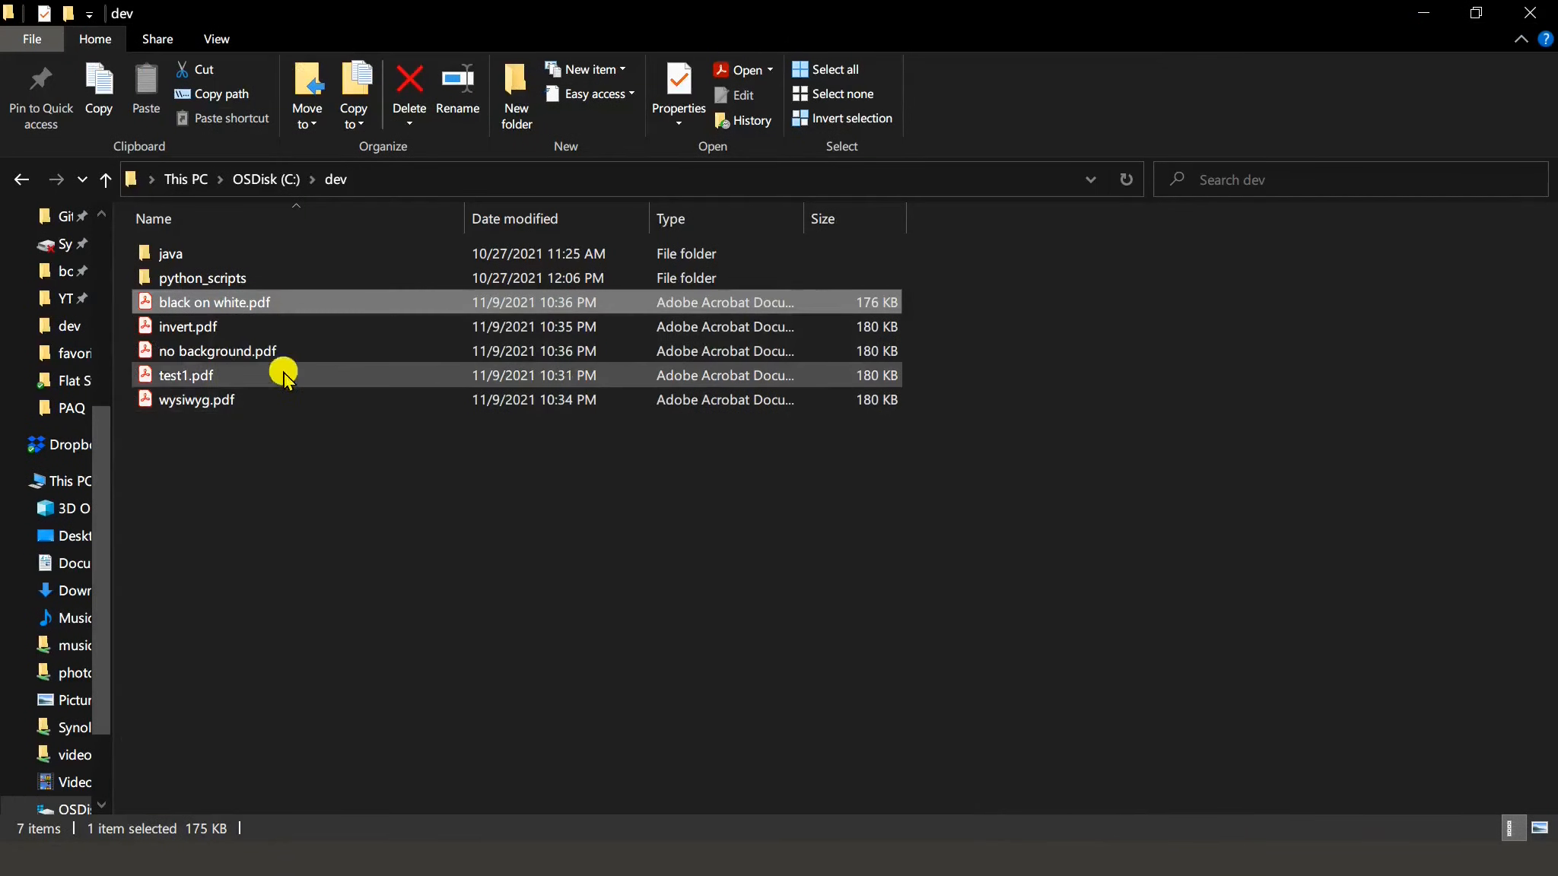
Open no background.pdf from the dev folder and compare its first-page text colours with the source file in Notepad++.
double_click(216, 351)
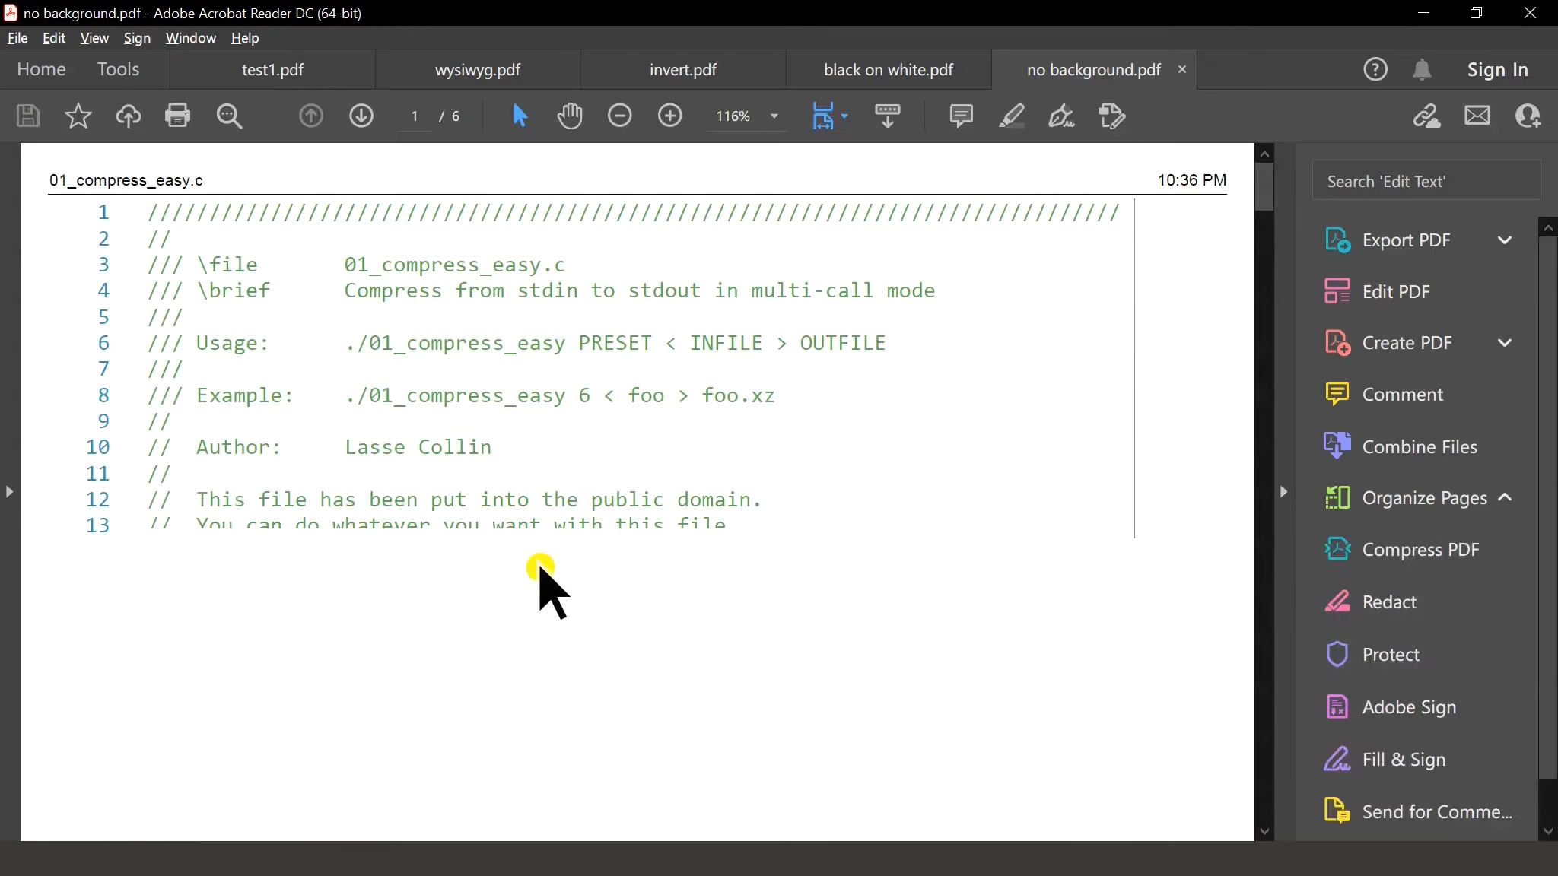
scroll(540, 696, down, 2)
scroll(540, 707, down, 4)
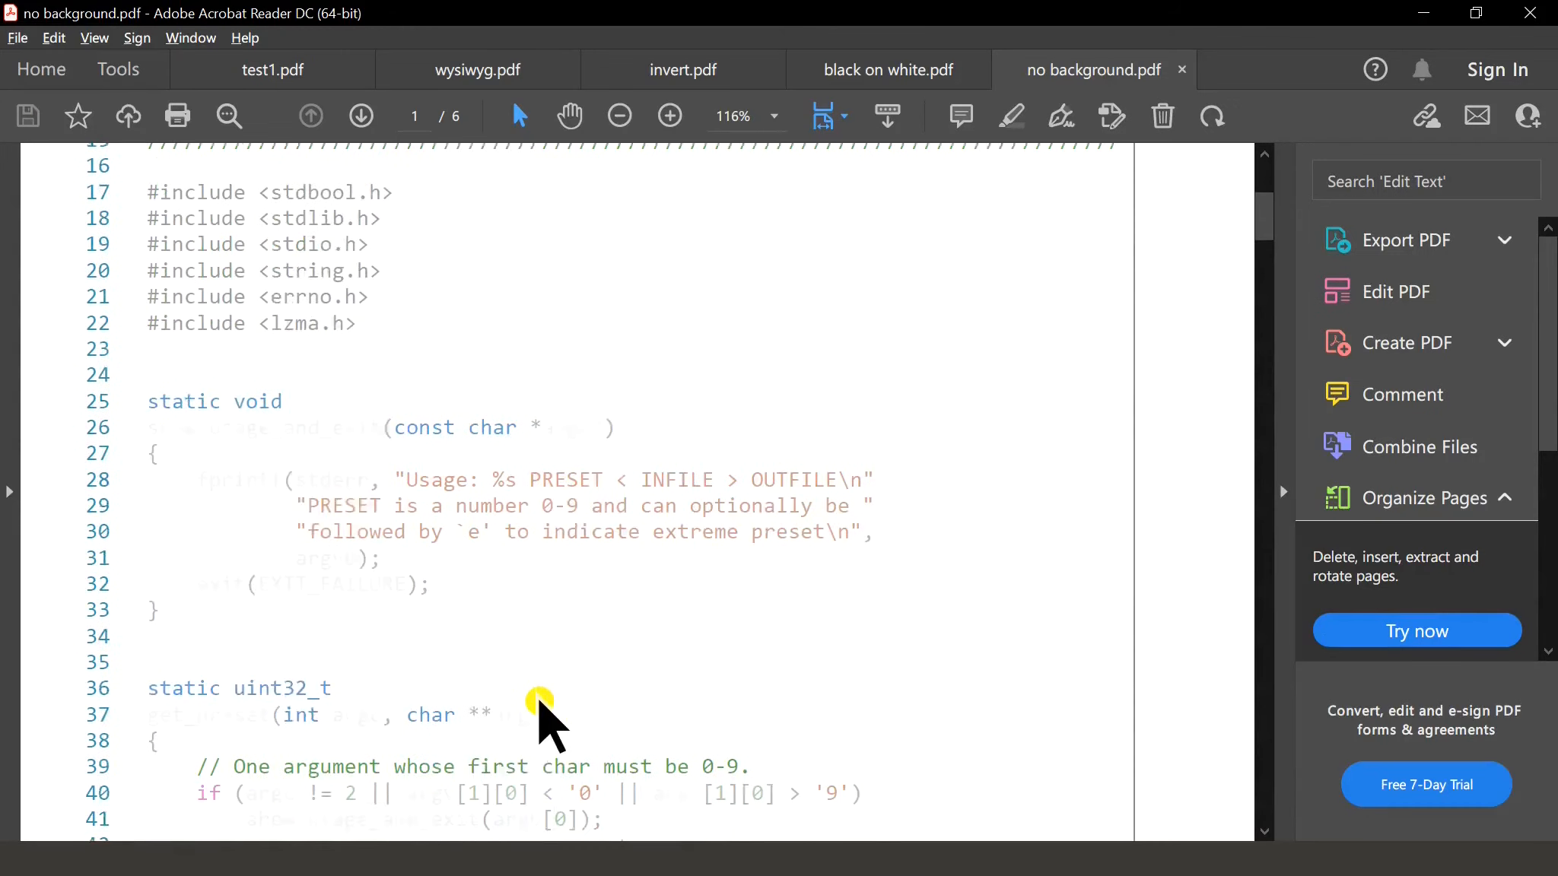
key(alt+Tab)
key(alt+Tab)
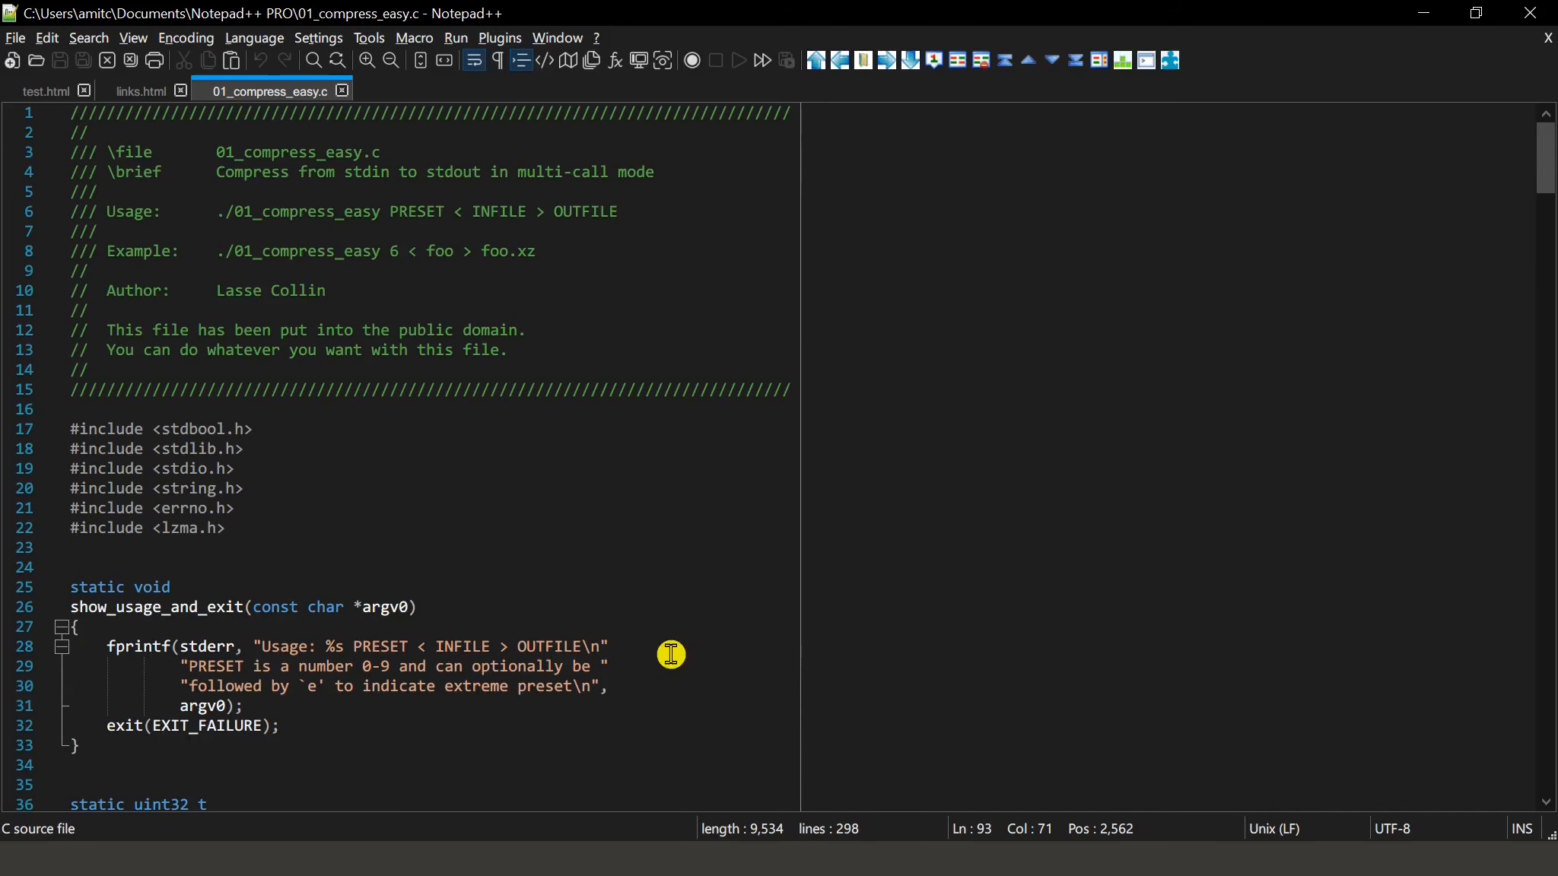
scroll(578, 661, down, 3)
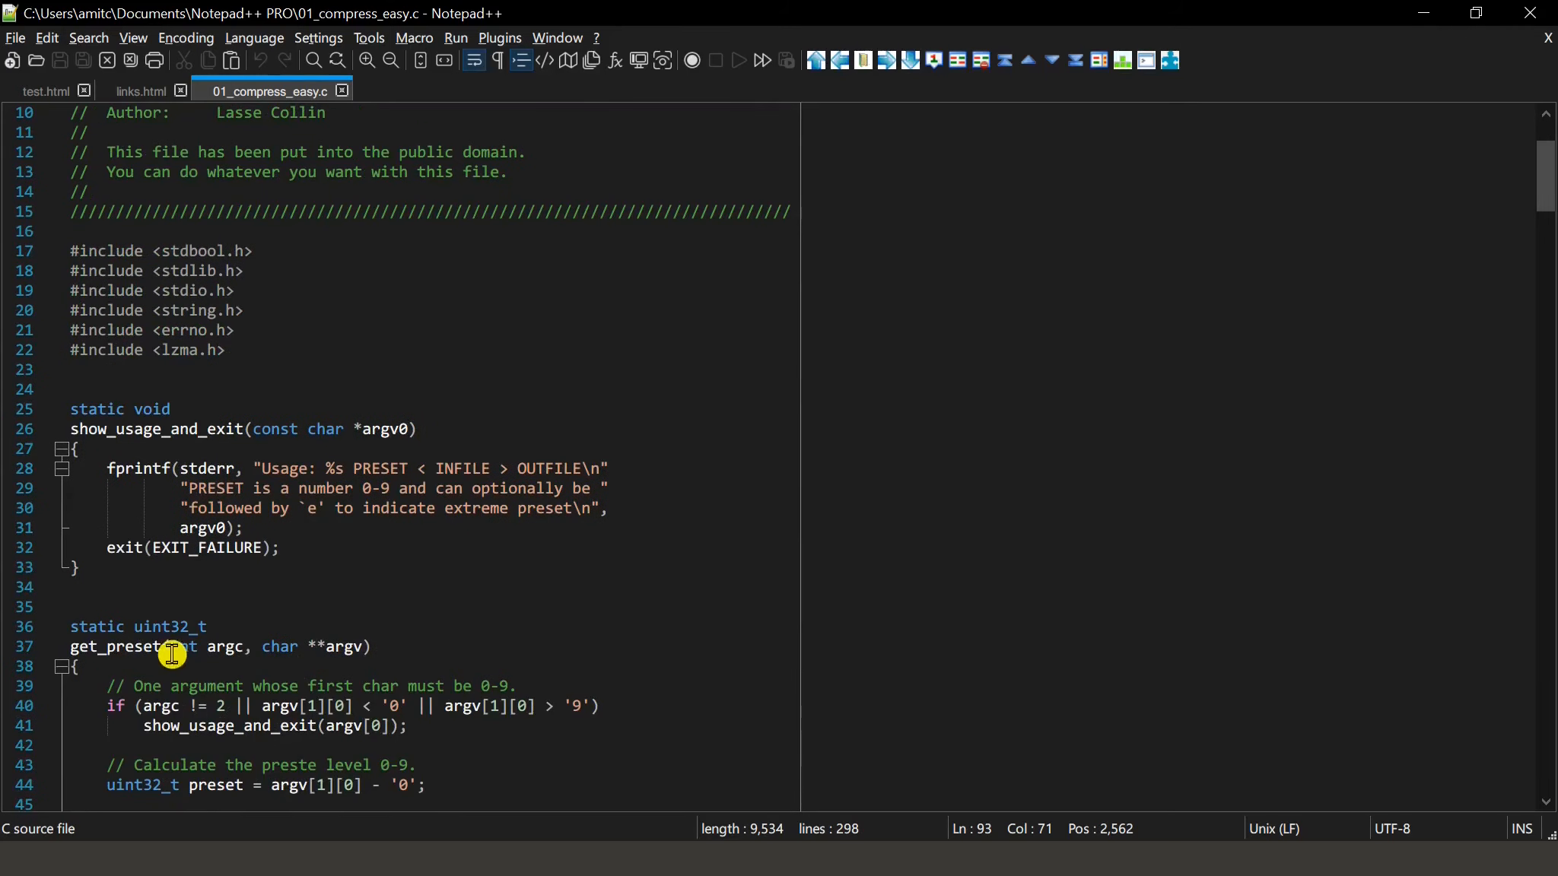
key(alt+Tab)
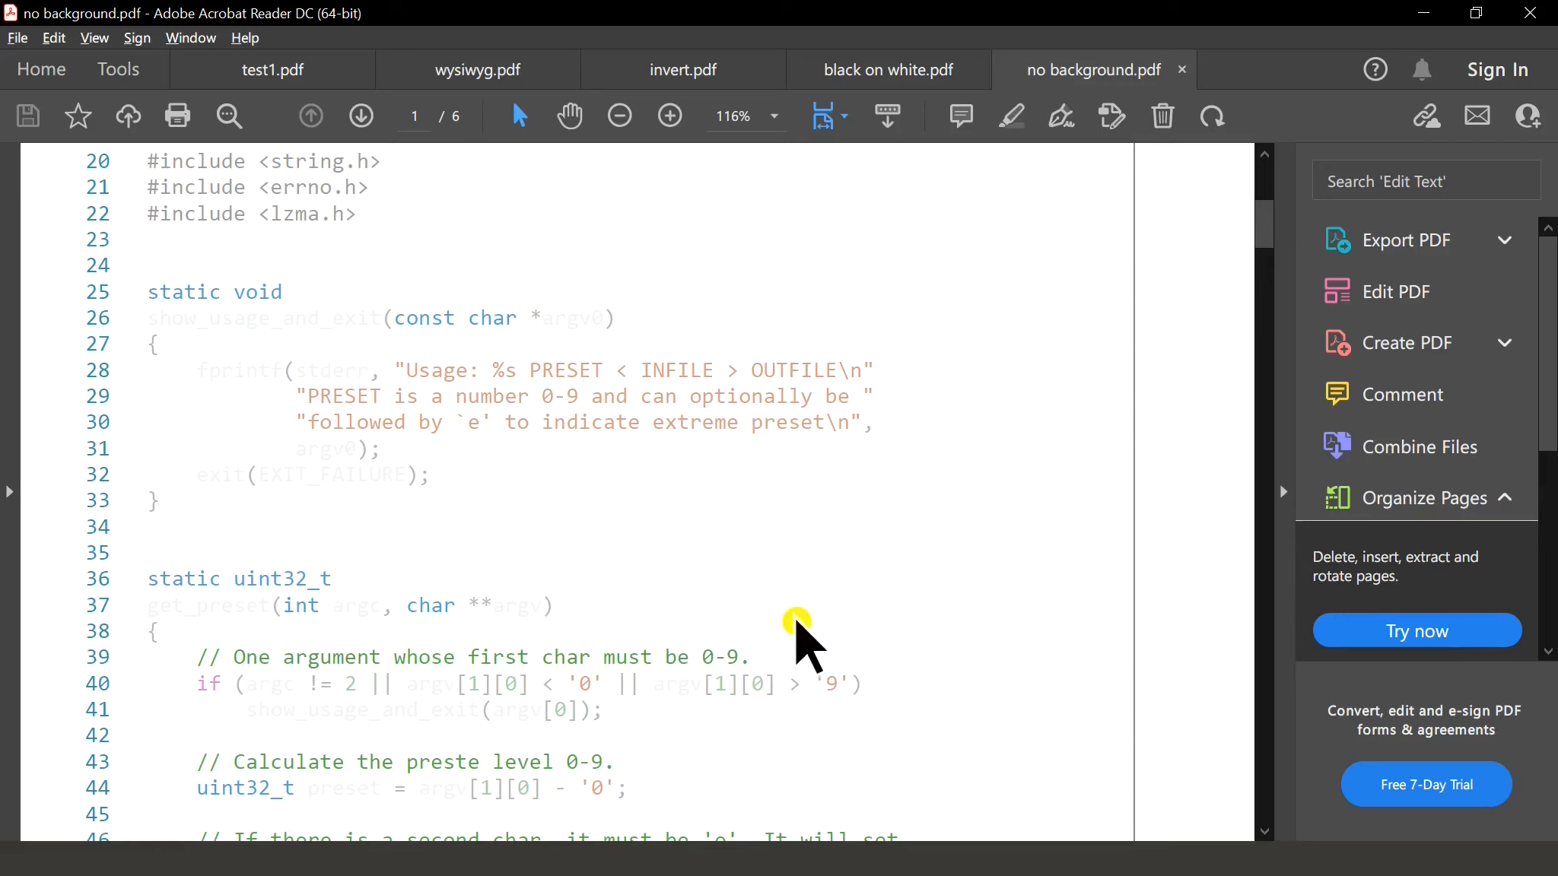
Examine the code through page 2 of no background.pdf for legibility, checking it against the source file's theme in Notepad++.
key(alt+Tab)
key(alt+Tab)
scroll(608, 527, down, 10)
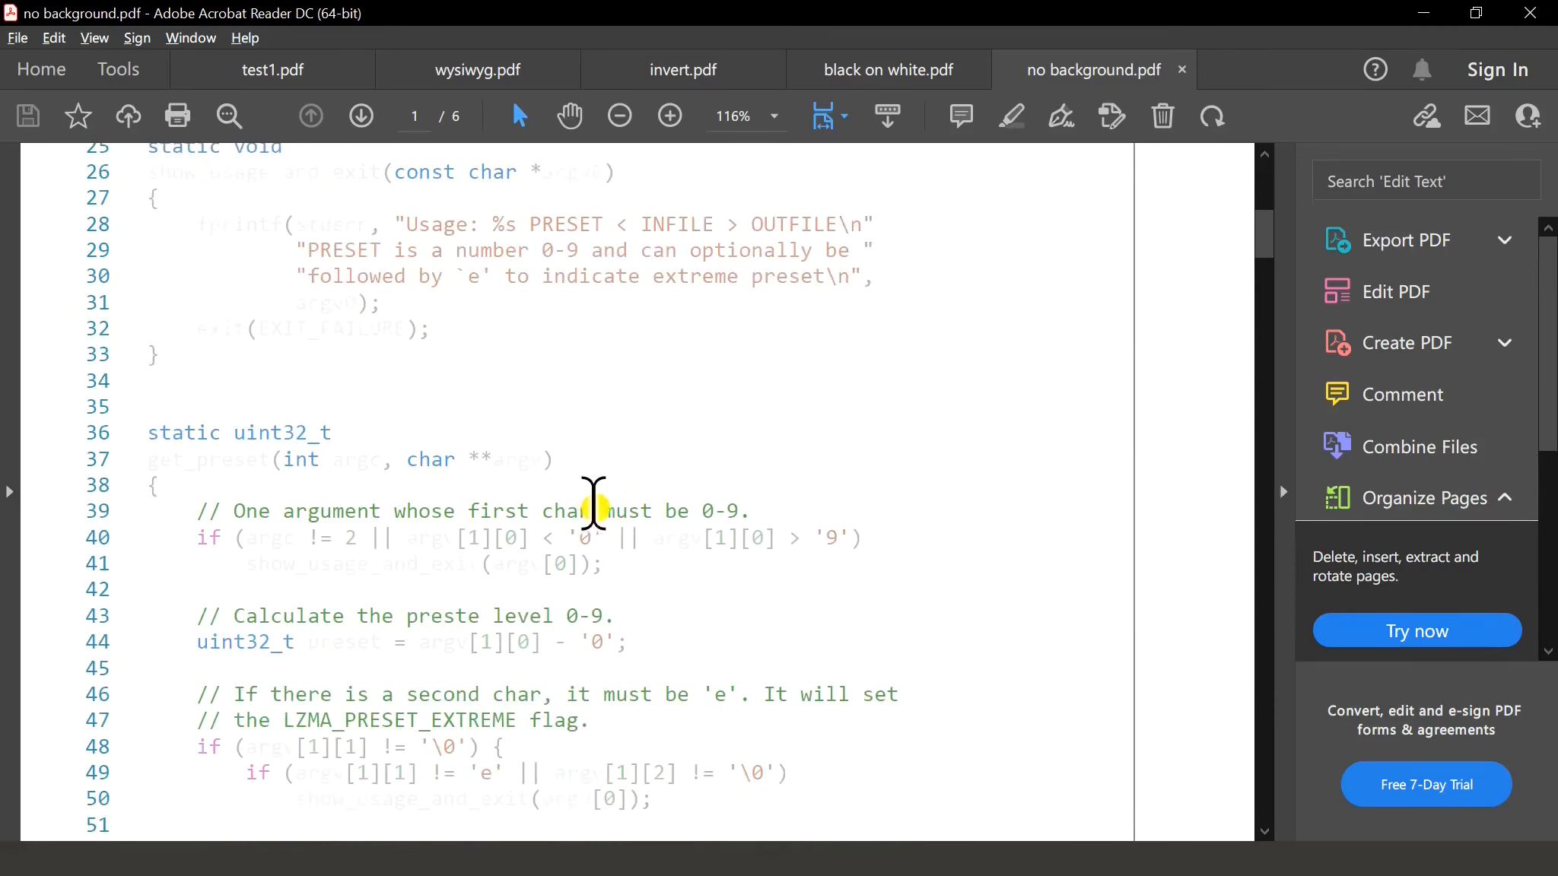
scroll(608, 527, down, 10)
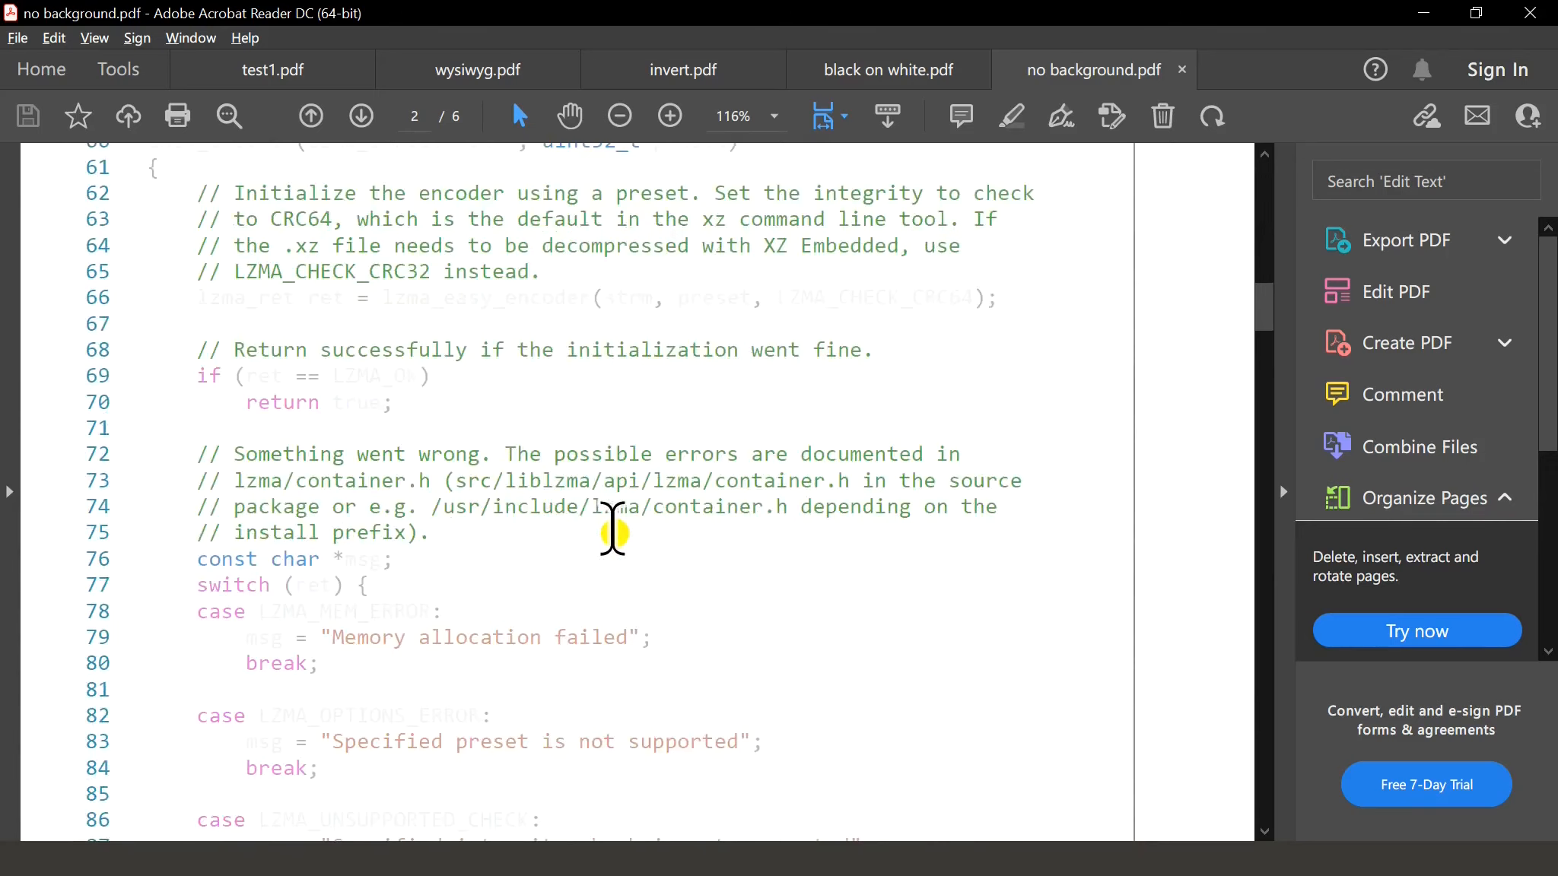
key(alt+Tab)
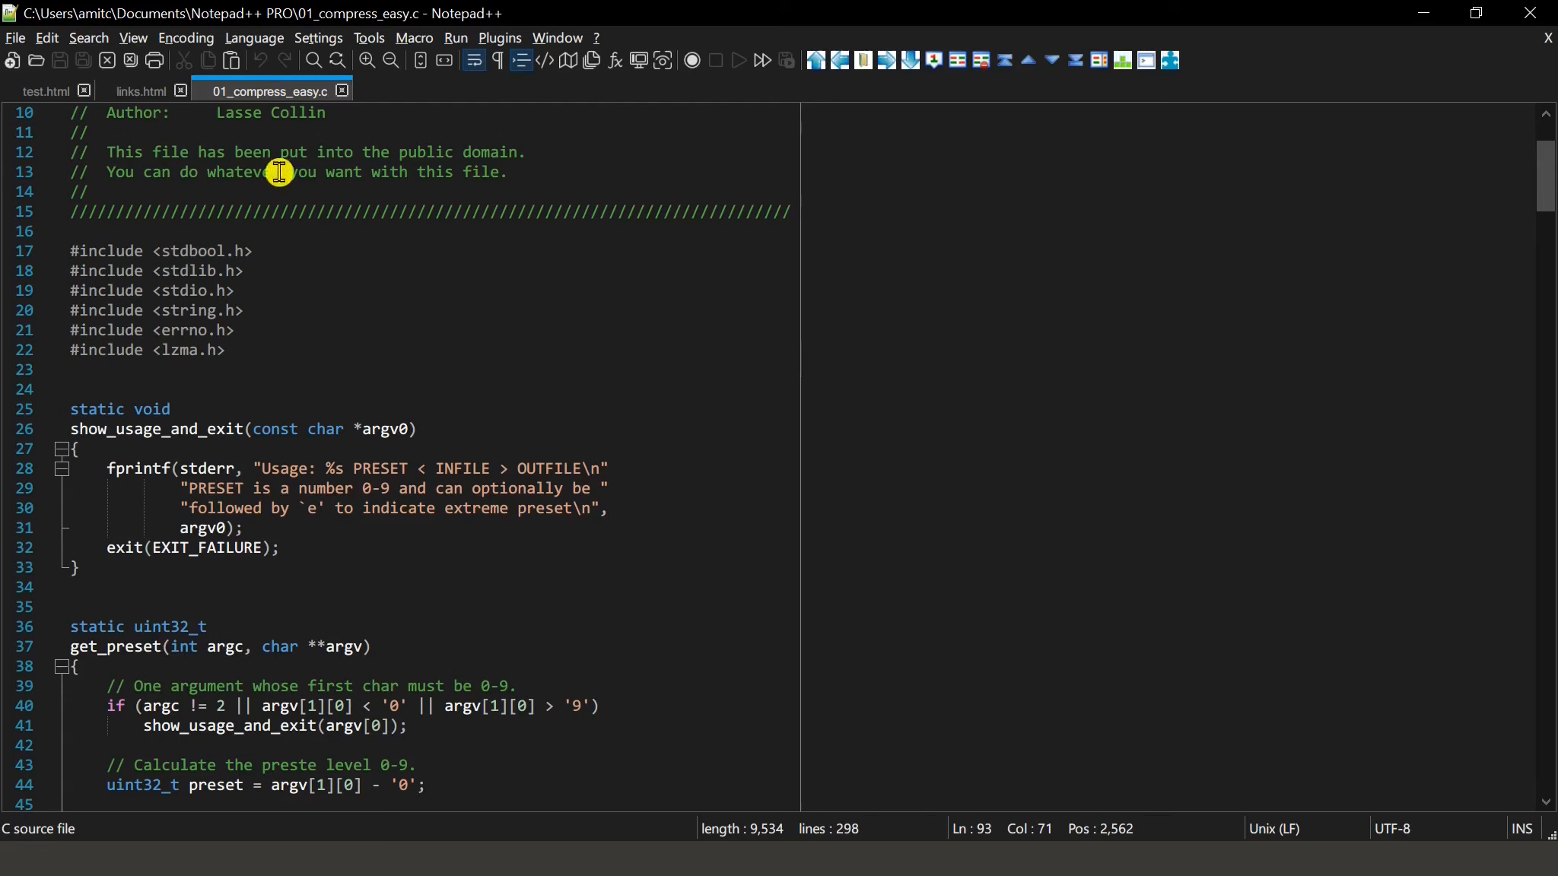
key(alt+Tab)
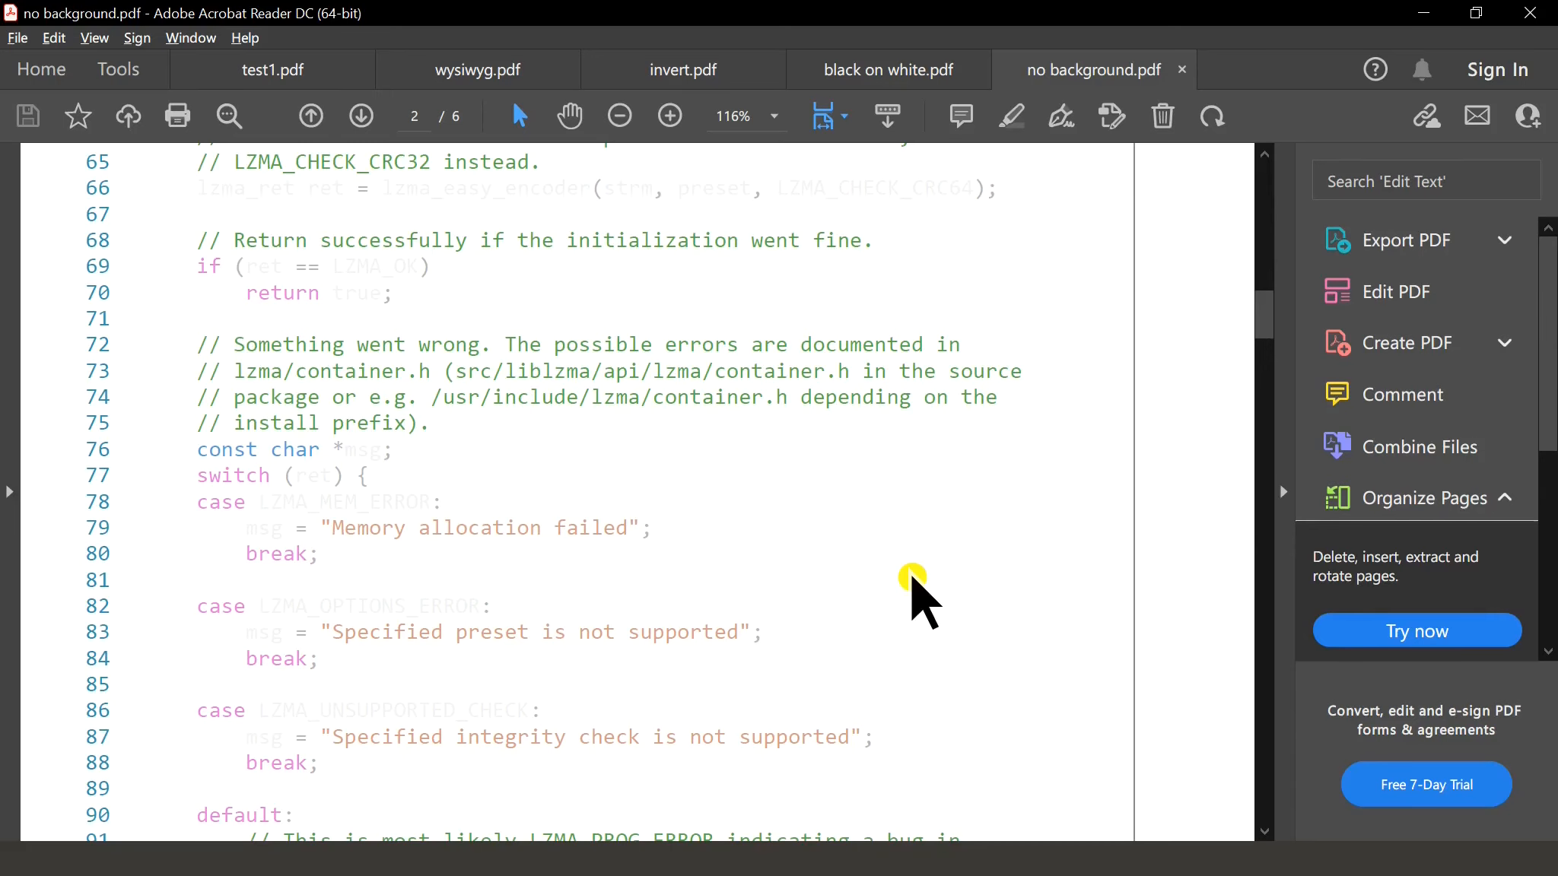
scroll(706, 393, up, 5)
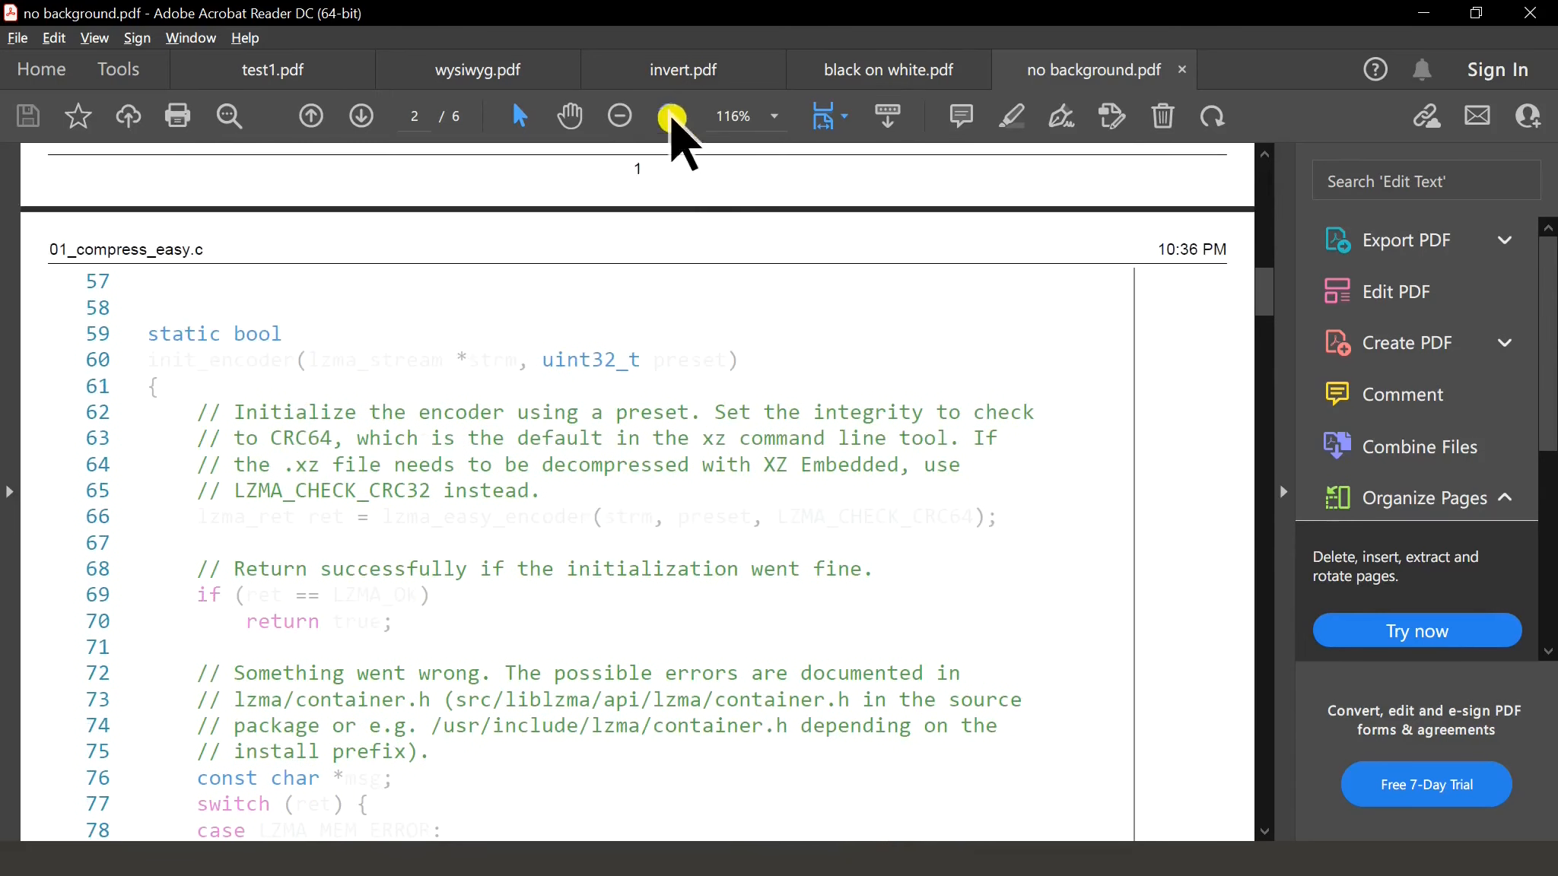
Switch to black on white.pdf and examine how readable the code on its first page is.
click(875, 80)
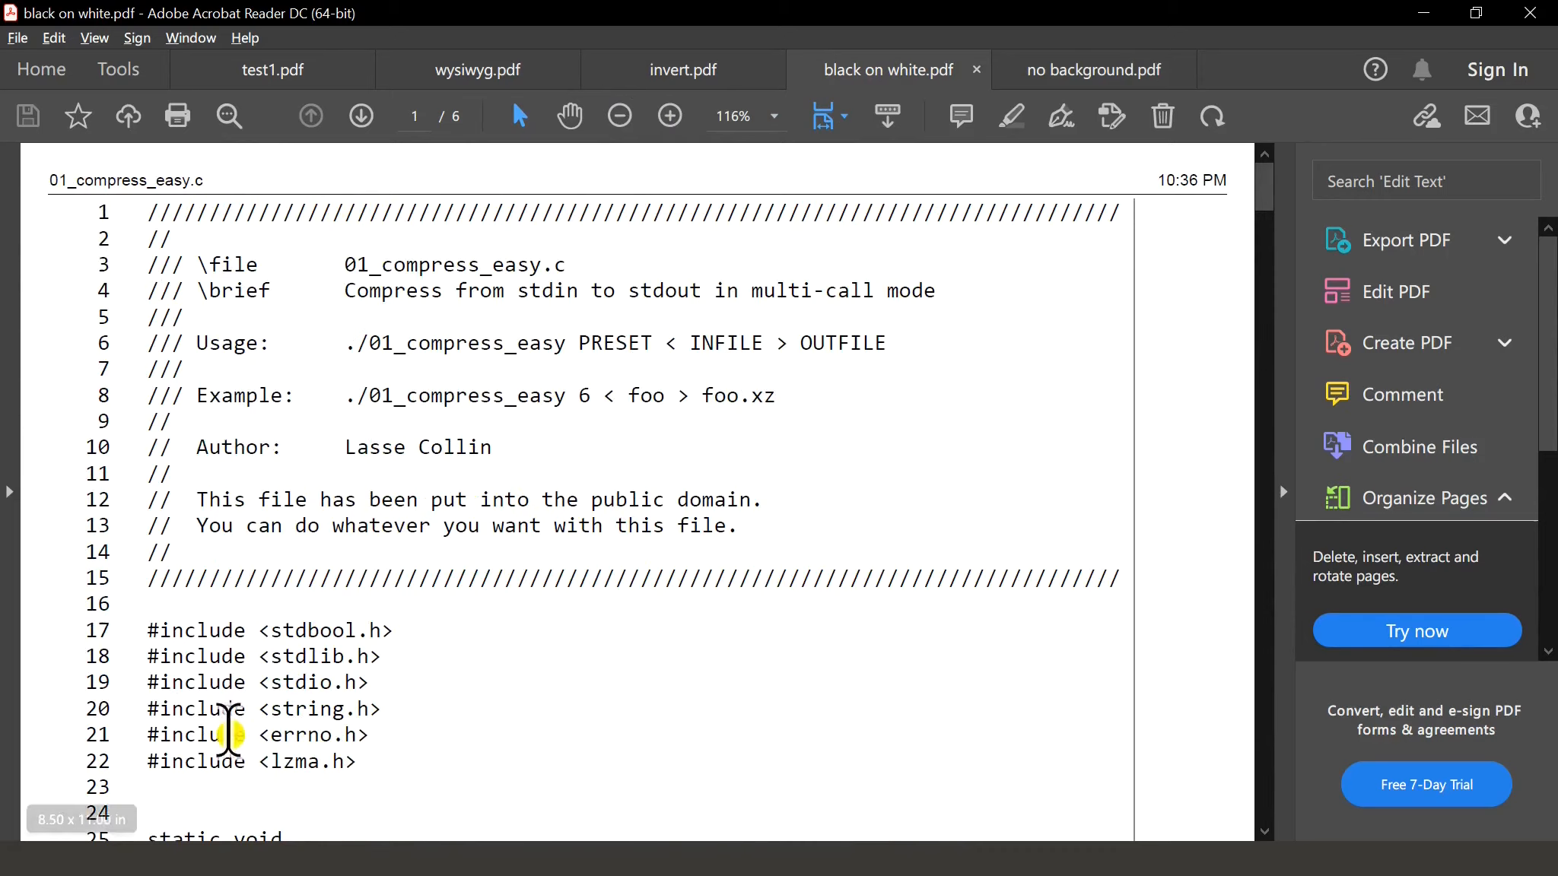
scroll(236, 733, down, 5)
scroll(236, 723, down, 10)
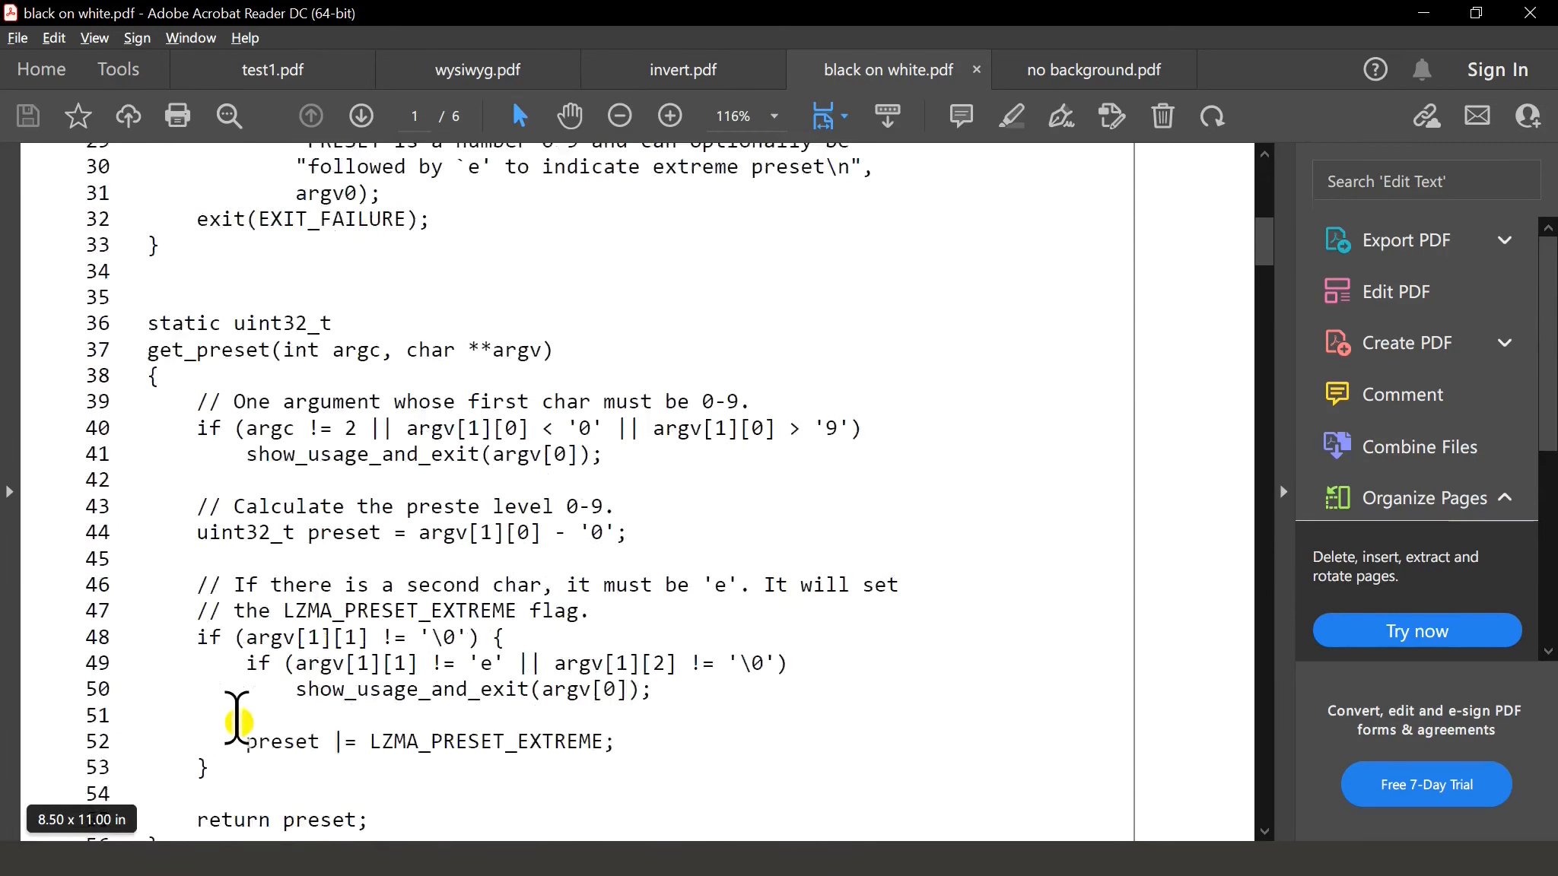
scroll(677, 704, up, 14)
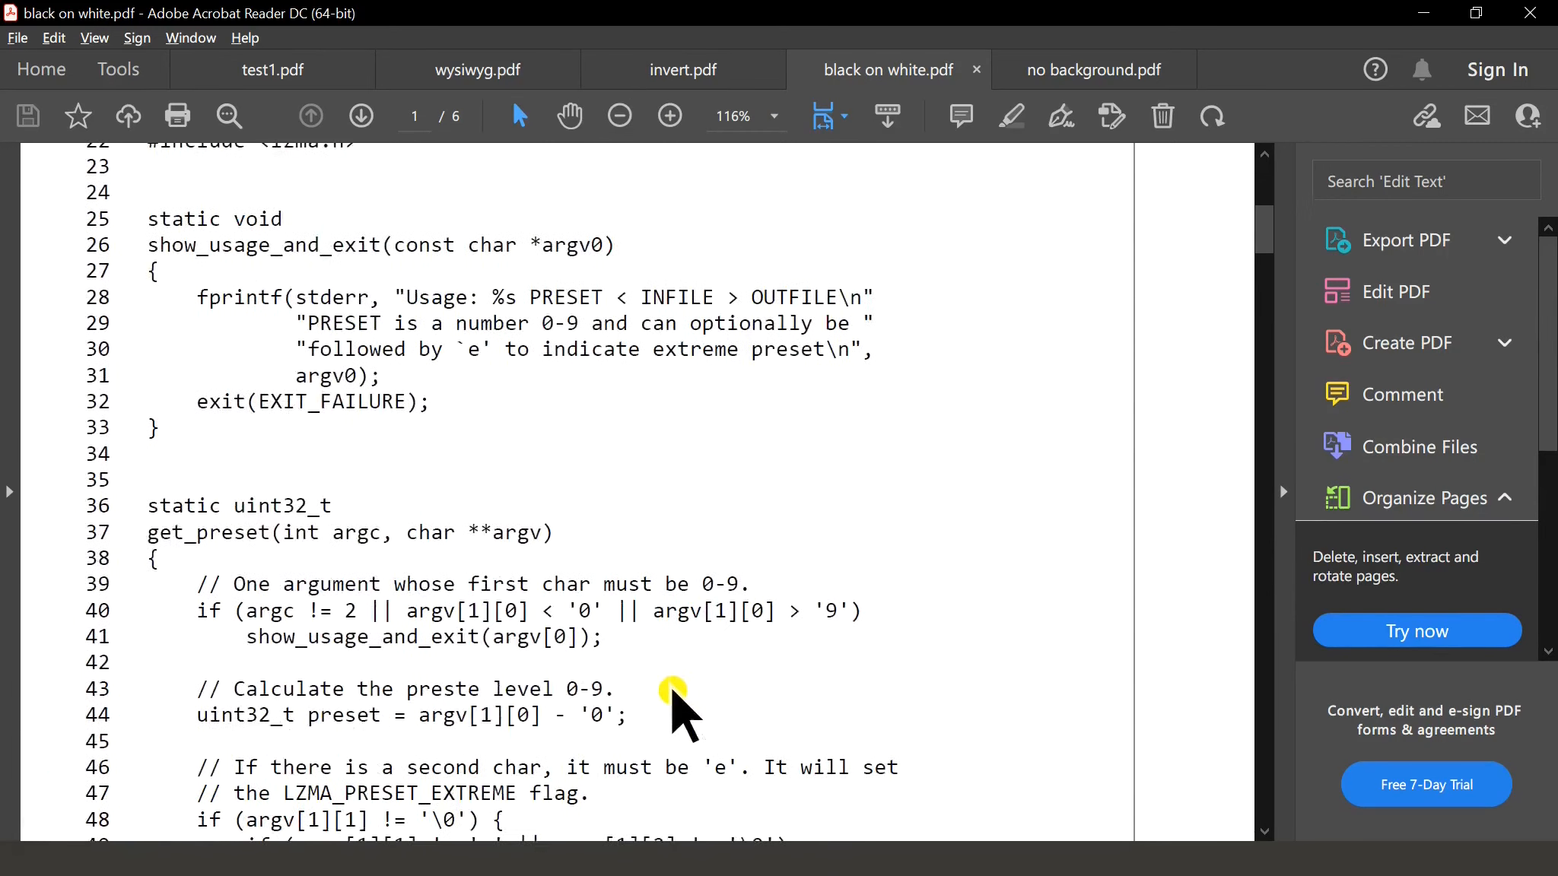
scroll(669, 692, up, 2)
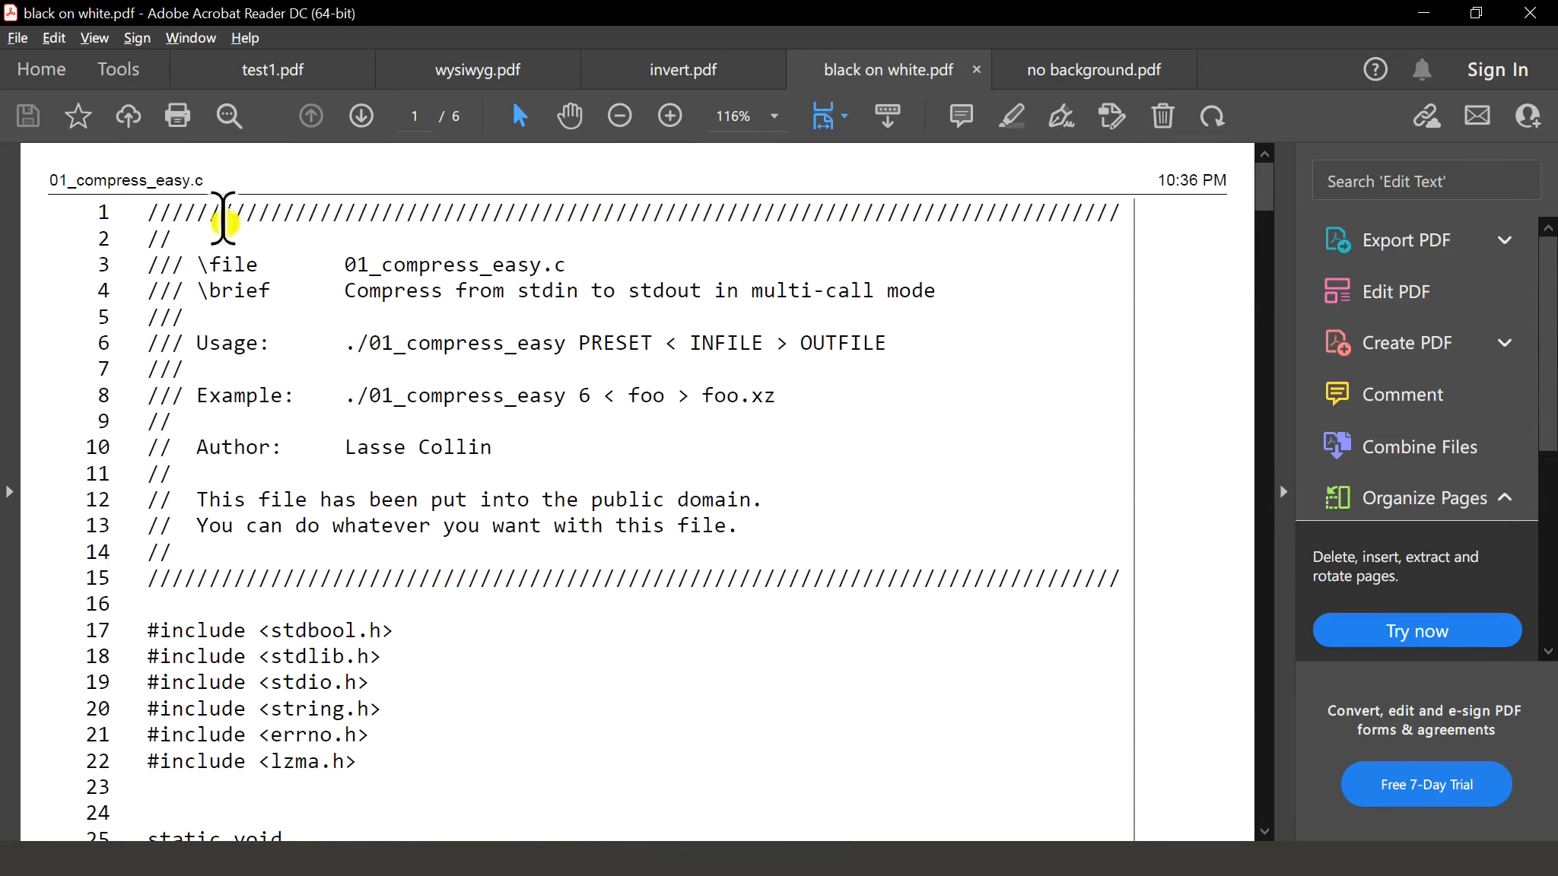
Examine the header's file name and time and the footer's page number in black on white.pdf, ending at the first page.
drag(223, 219, 37, 178)
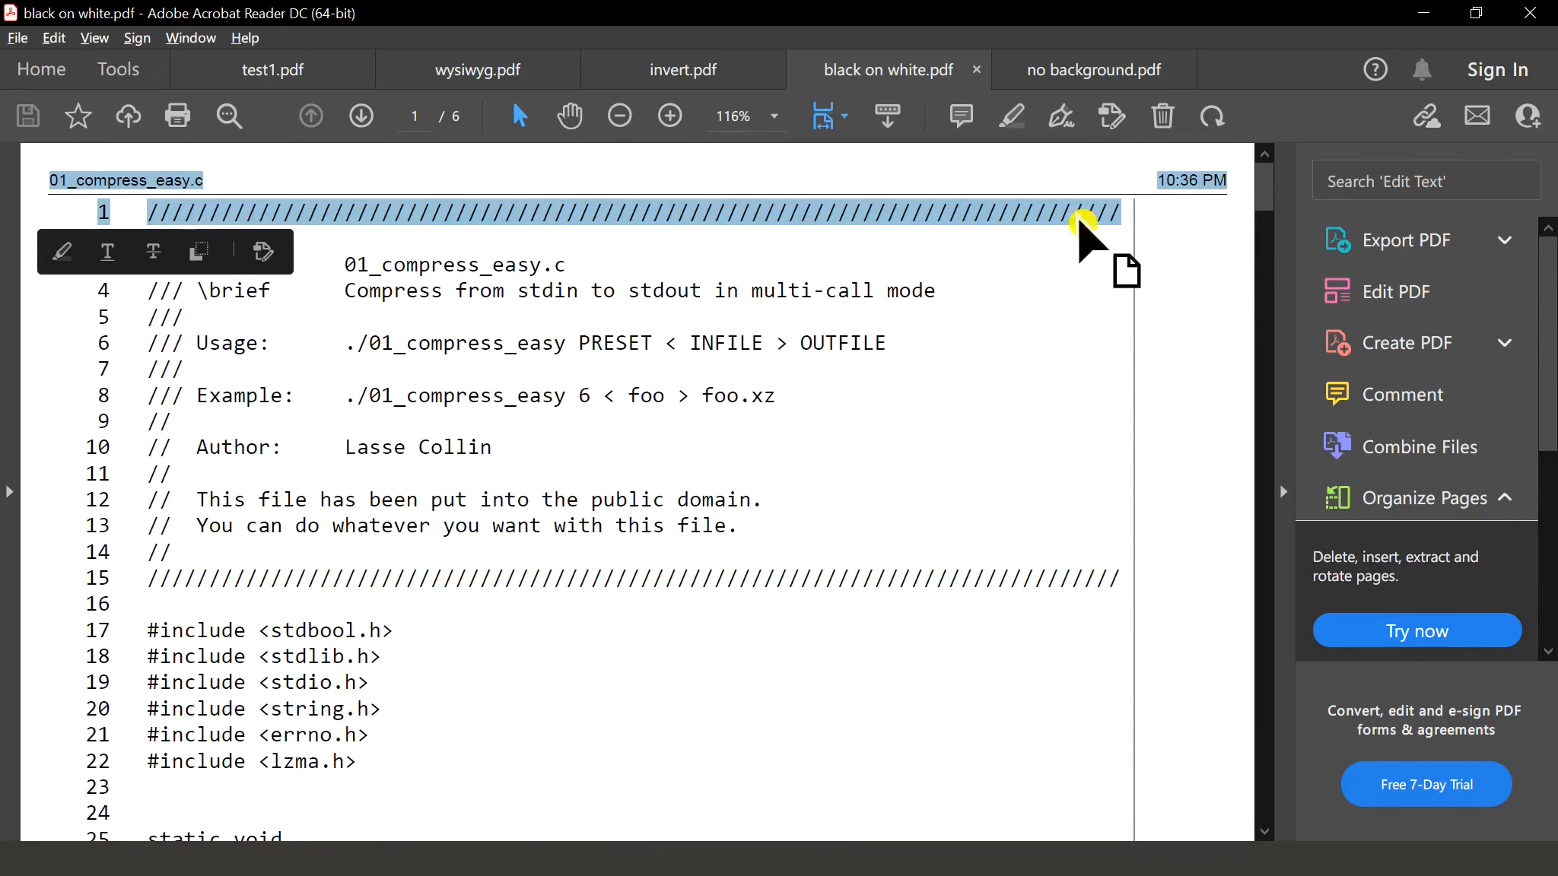
click(1222, 185)
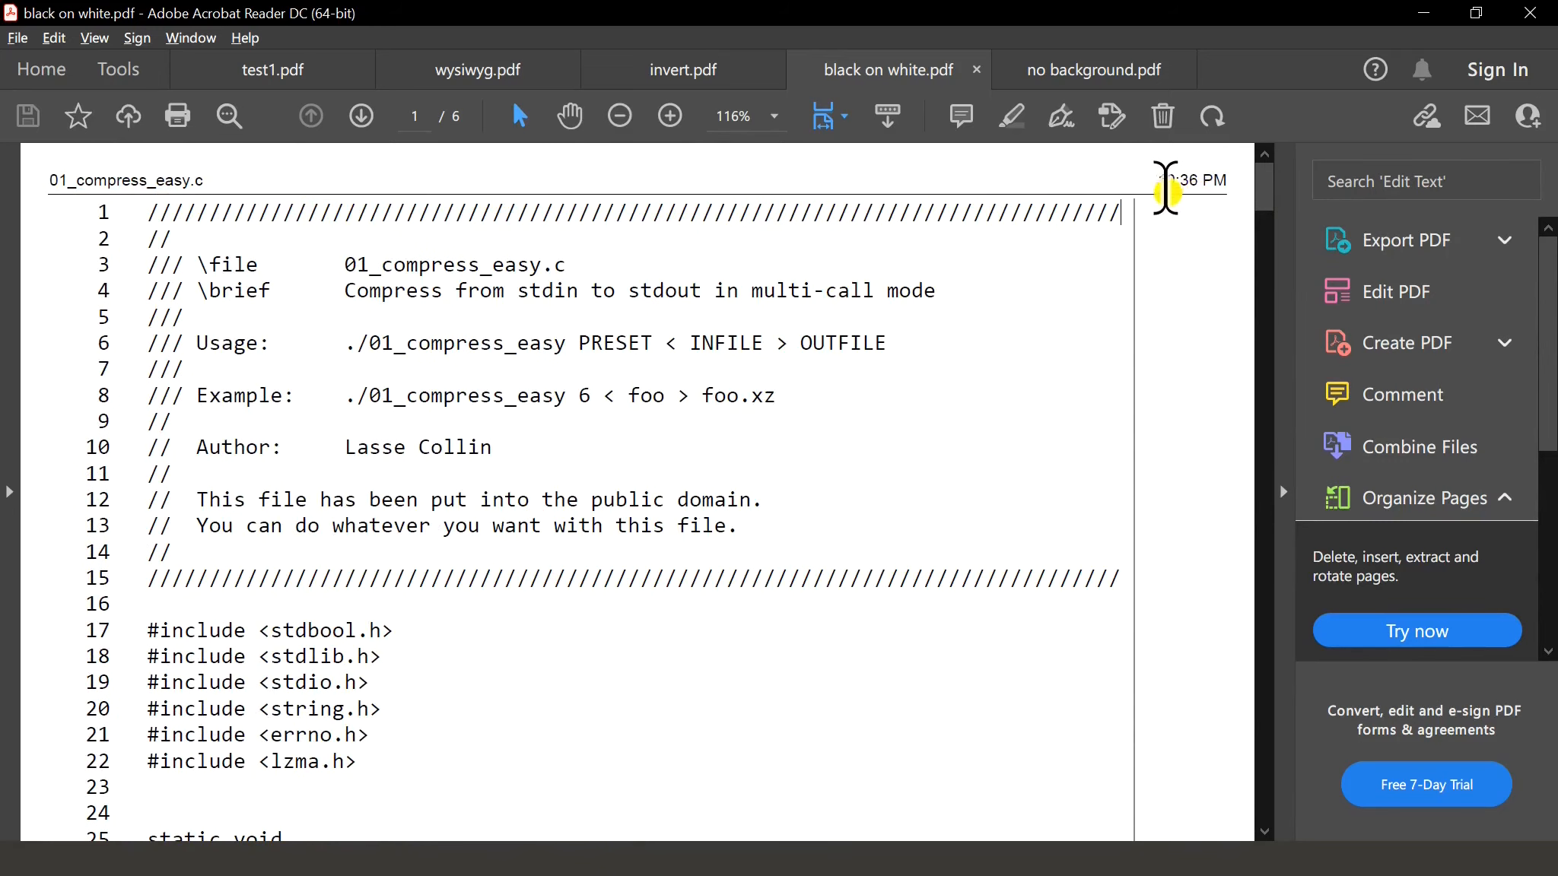
scroll(928, 578, down, 7)
scroll(928, 578, down, 9)
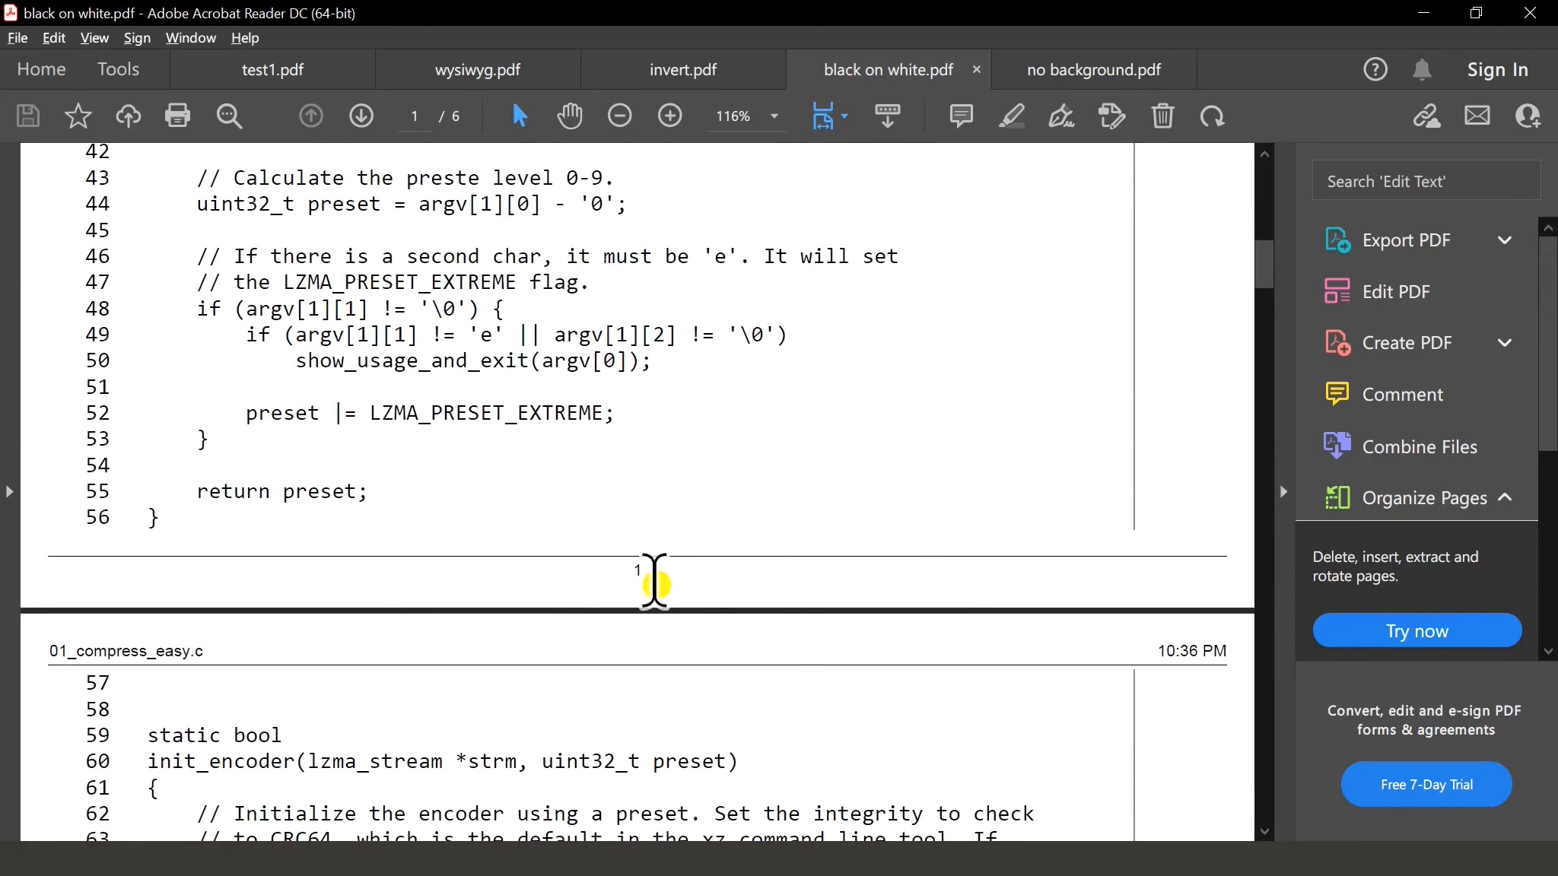
scroll(668, 580, down, 8)
scroll(683, 596, down, 13)
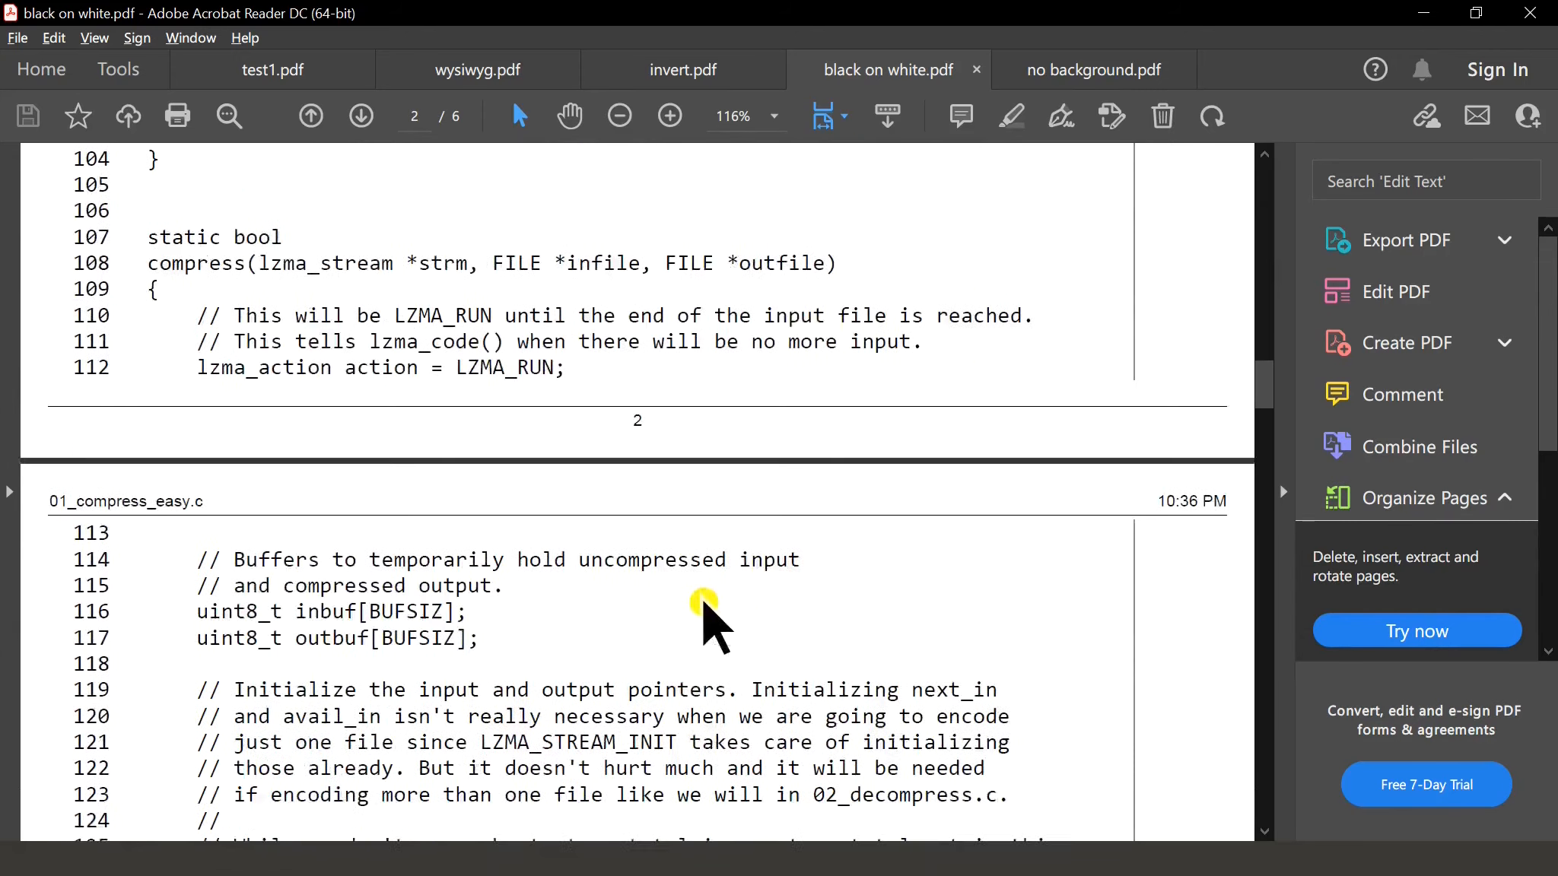
drag(1264, 388, 1266, 169)
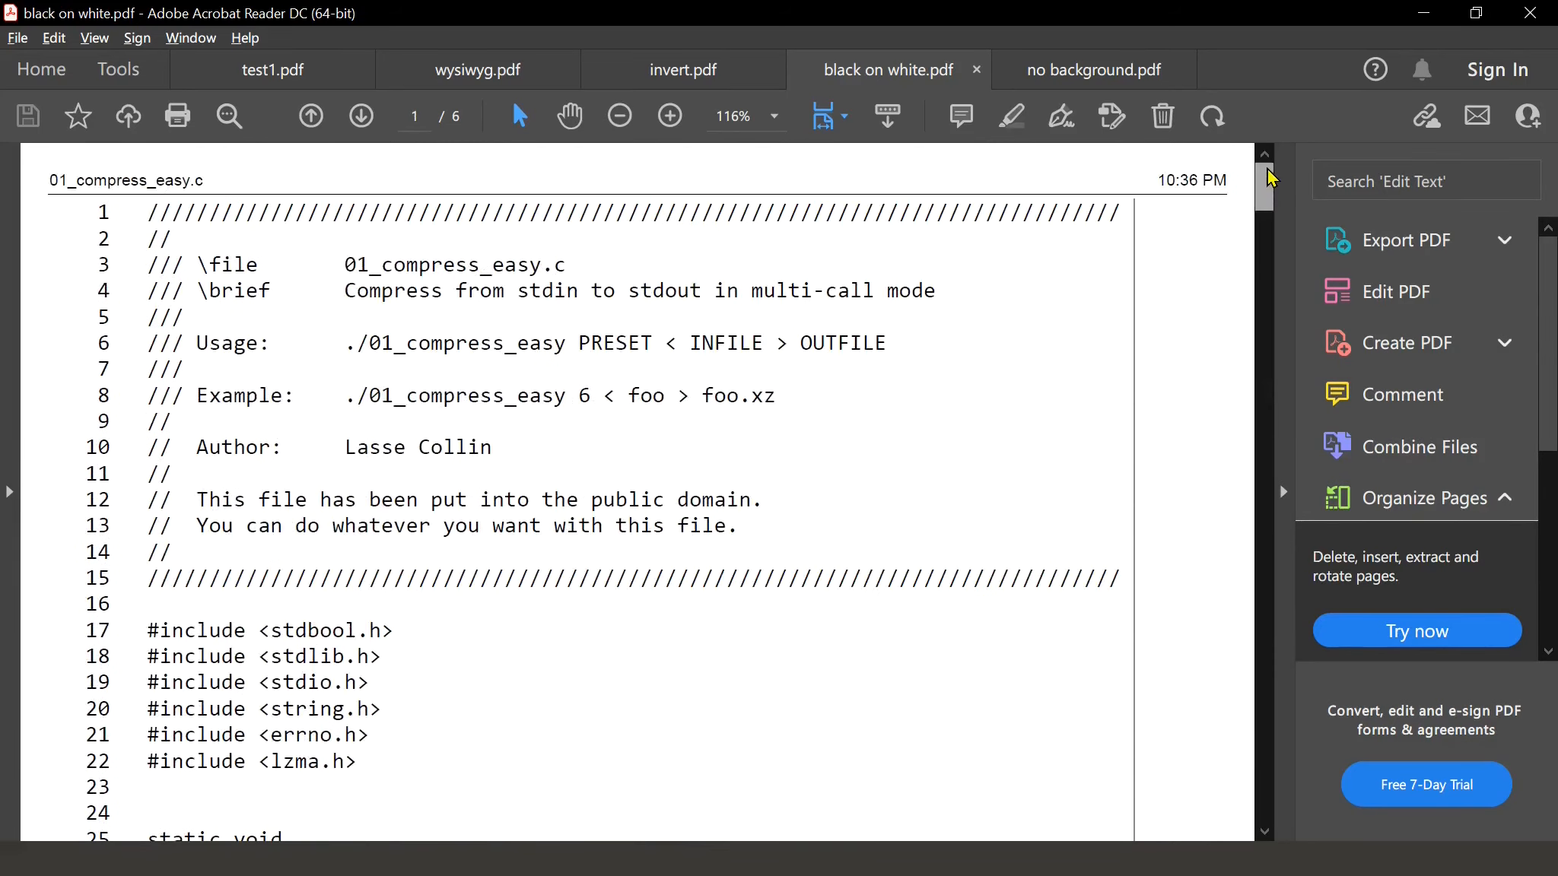
Switch to Notepad++, open the Print preferences and view the variables available for the header and footer.
click(1423, 13)
click(316, 38)
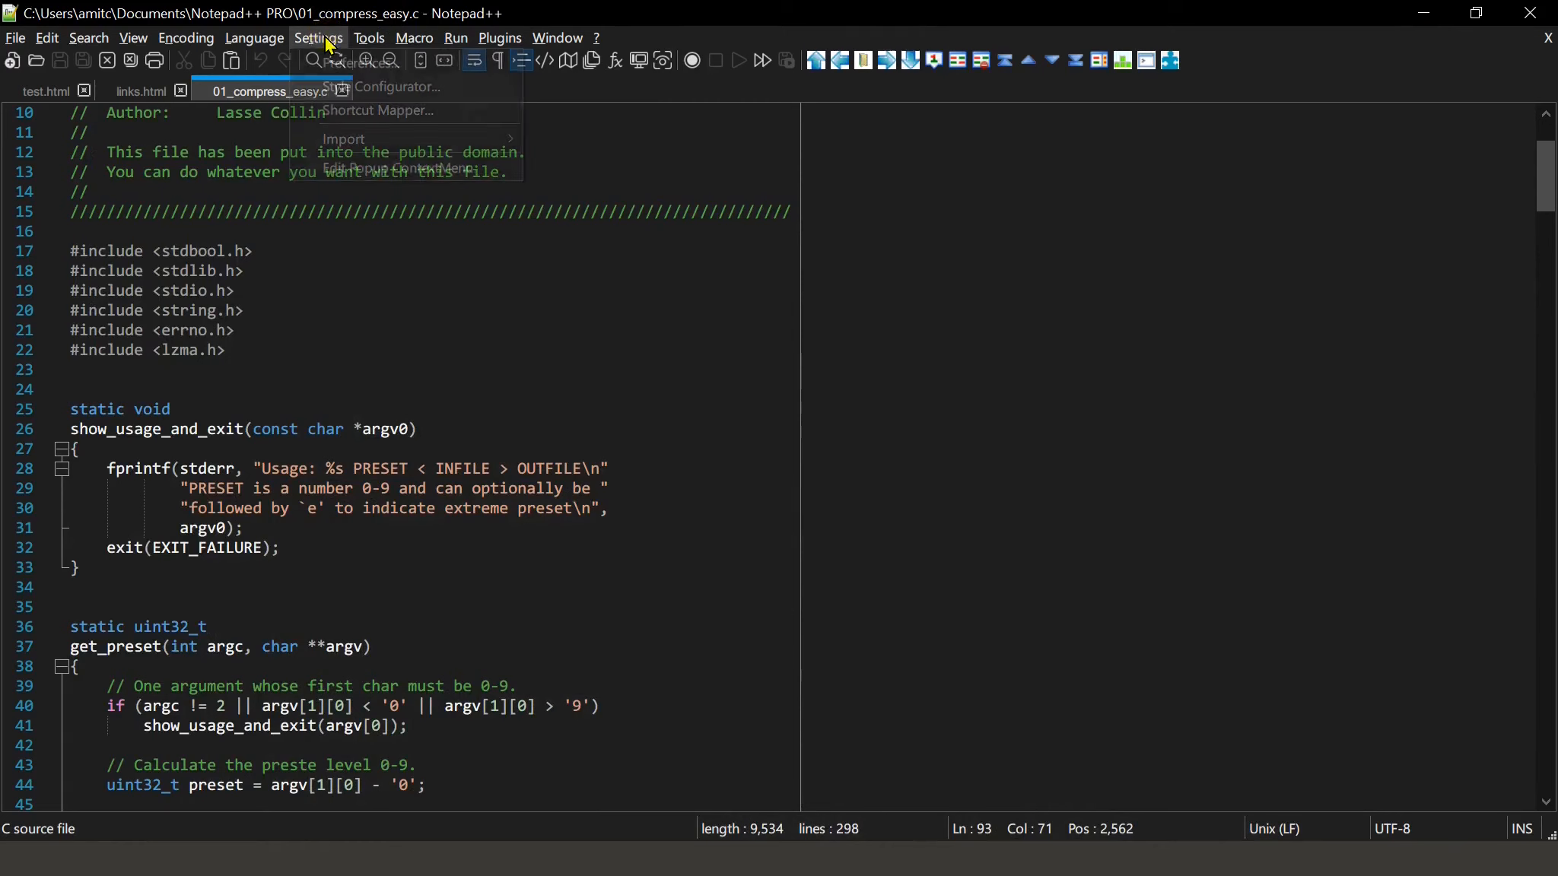
click(331, 67)
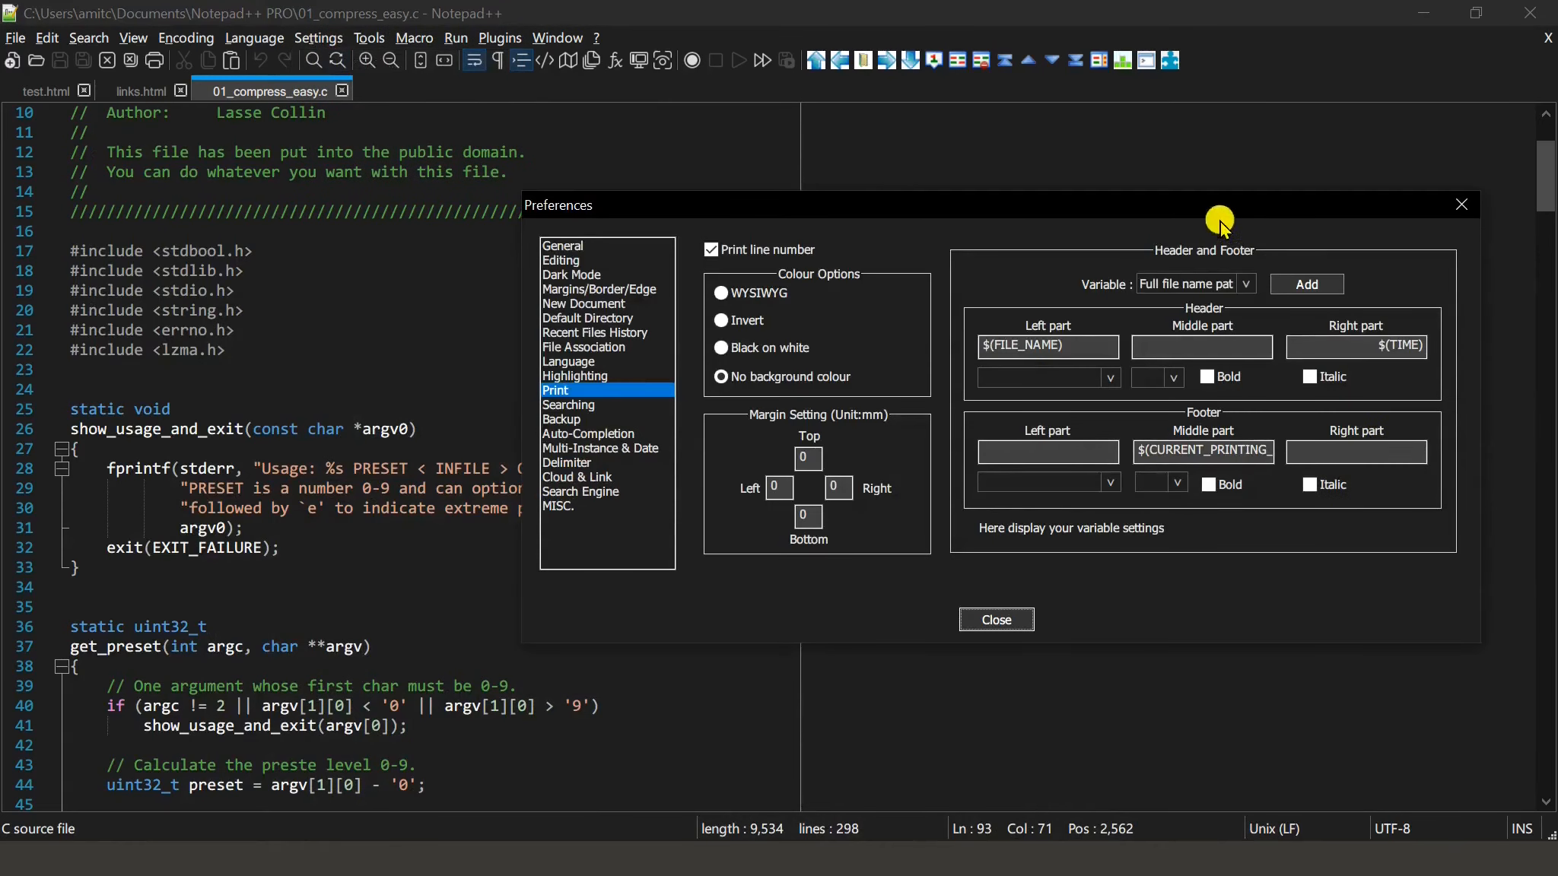
drag(1217, 213, 858, 214)
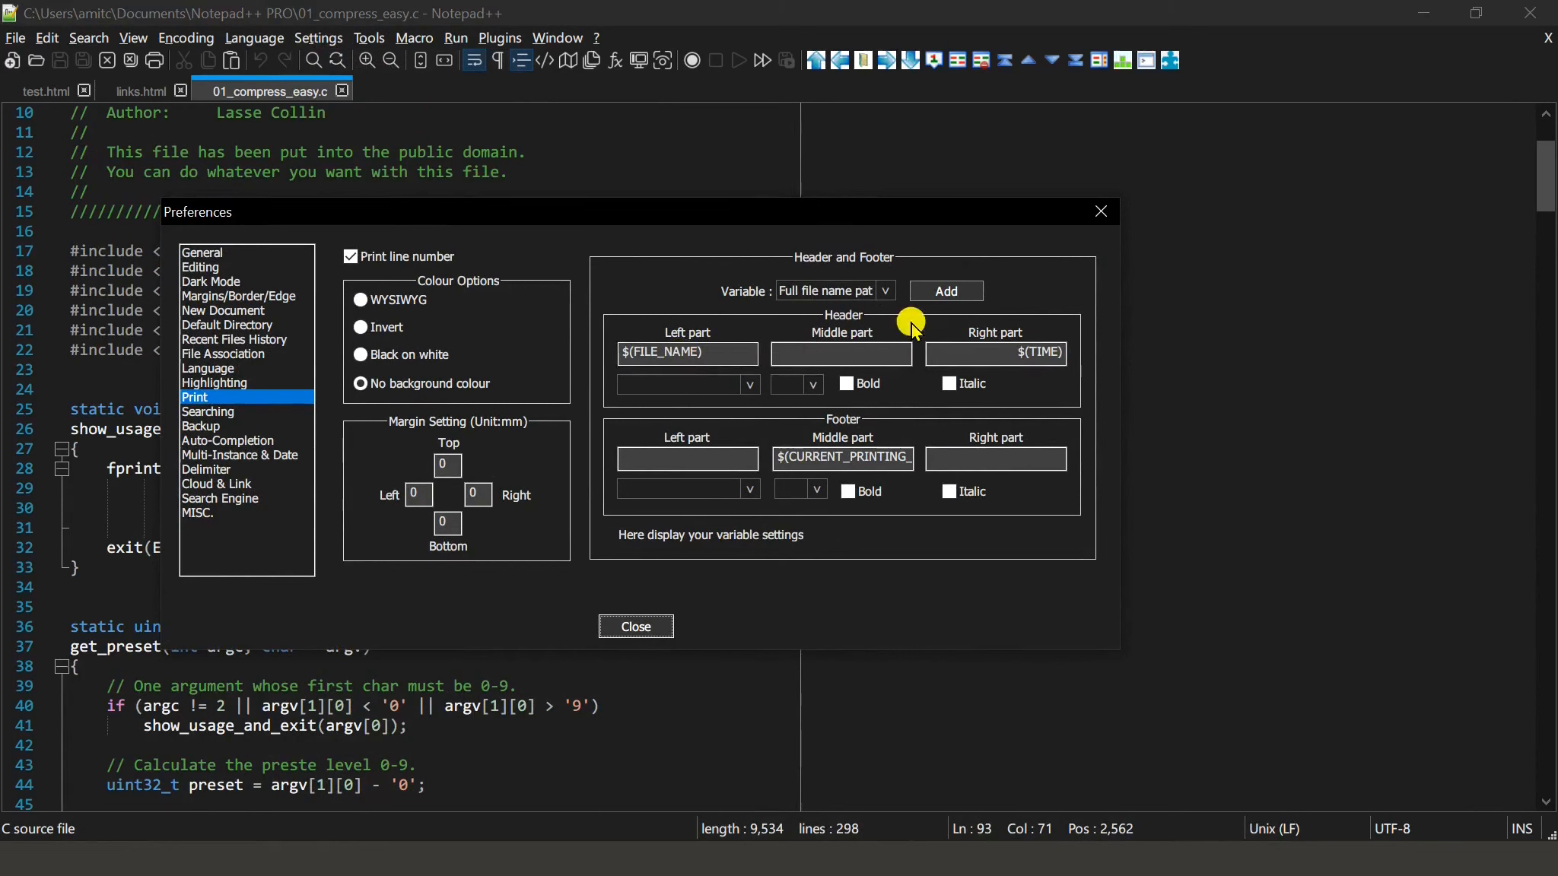
click(887, 294)
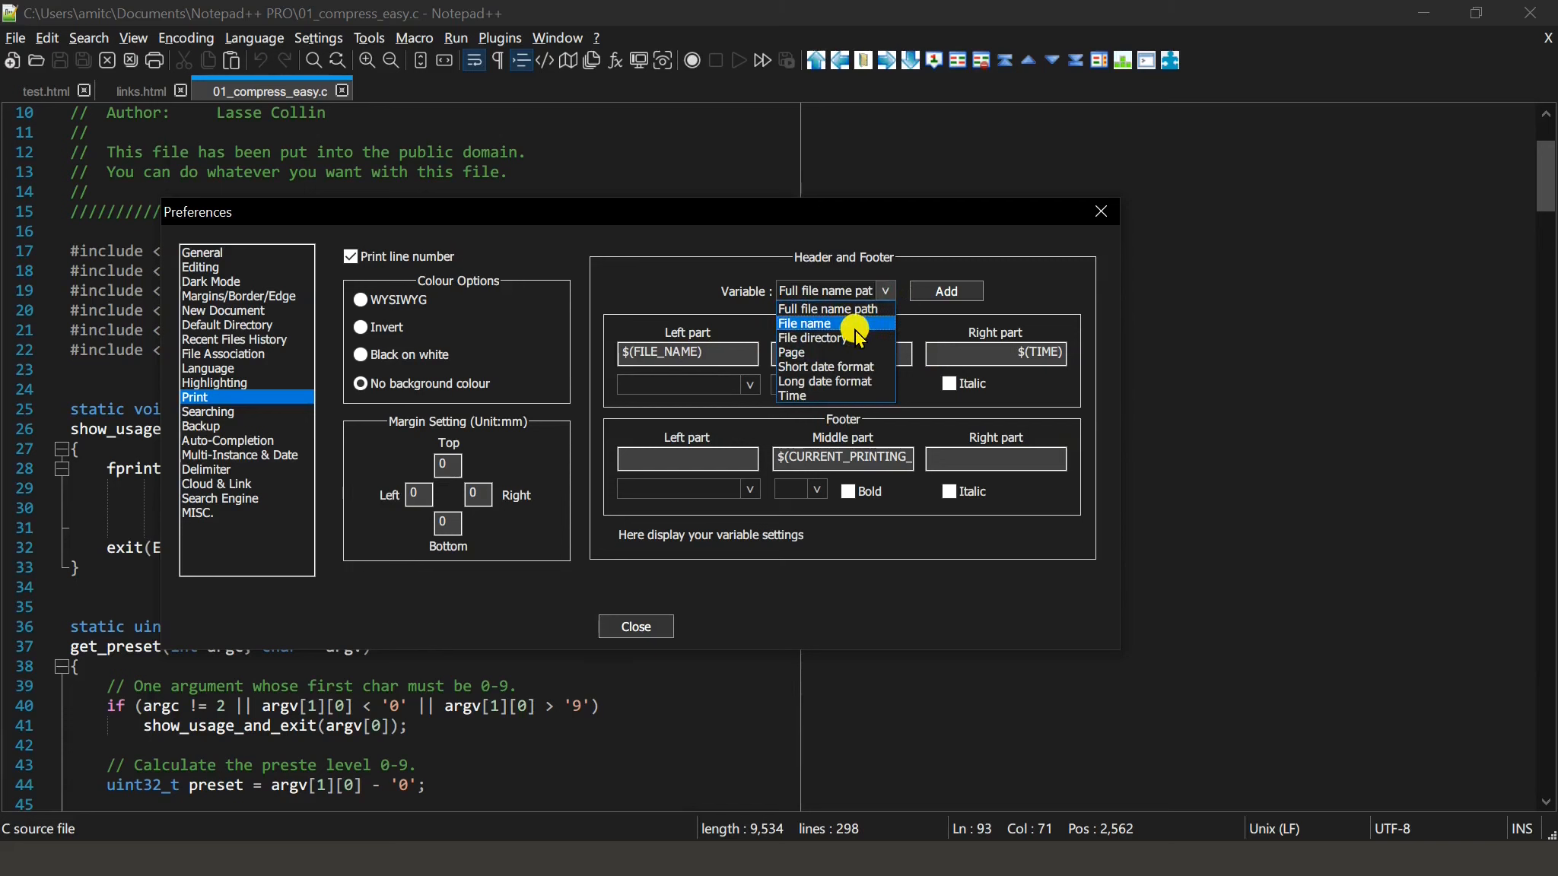
click(654, 237)
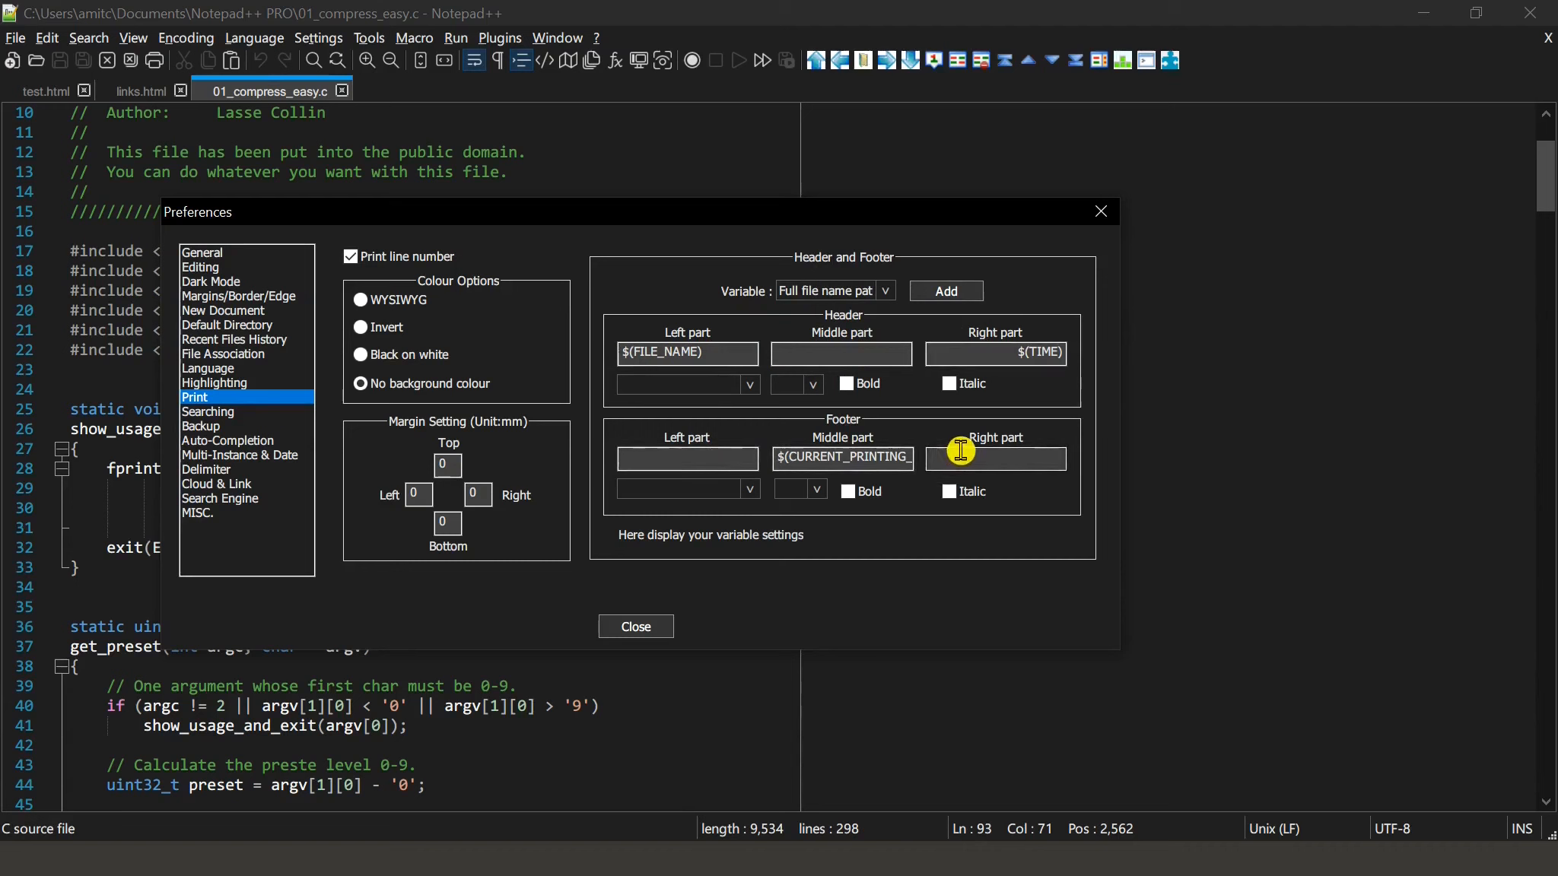
Check the font and font size choices offered for the print header.
click(748, 384)
click(748, 385)
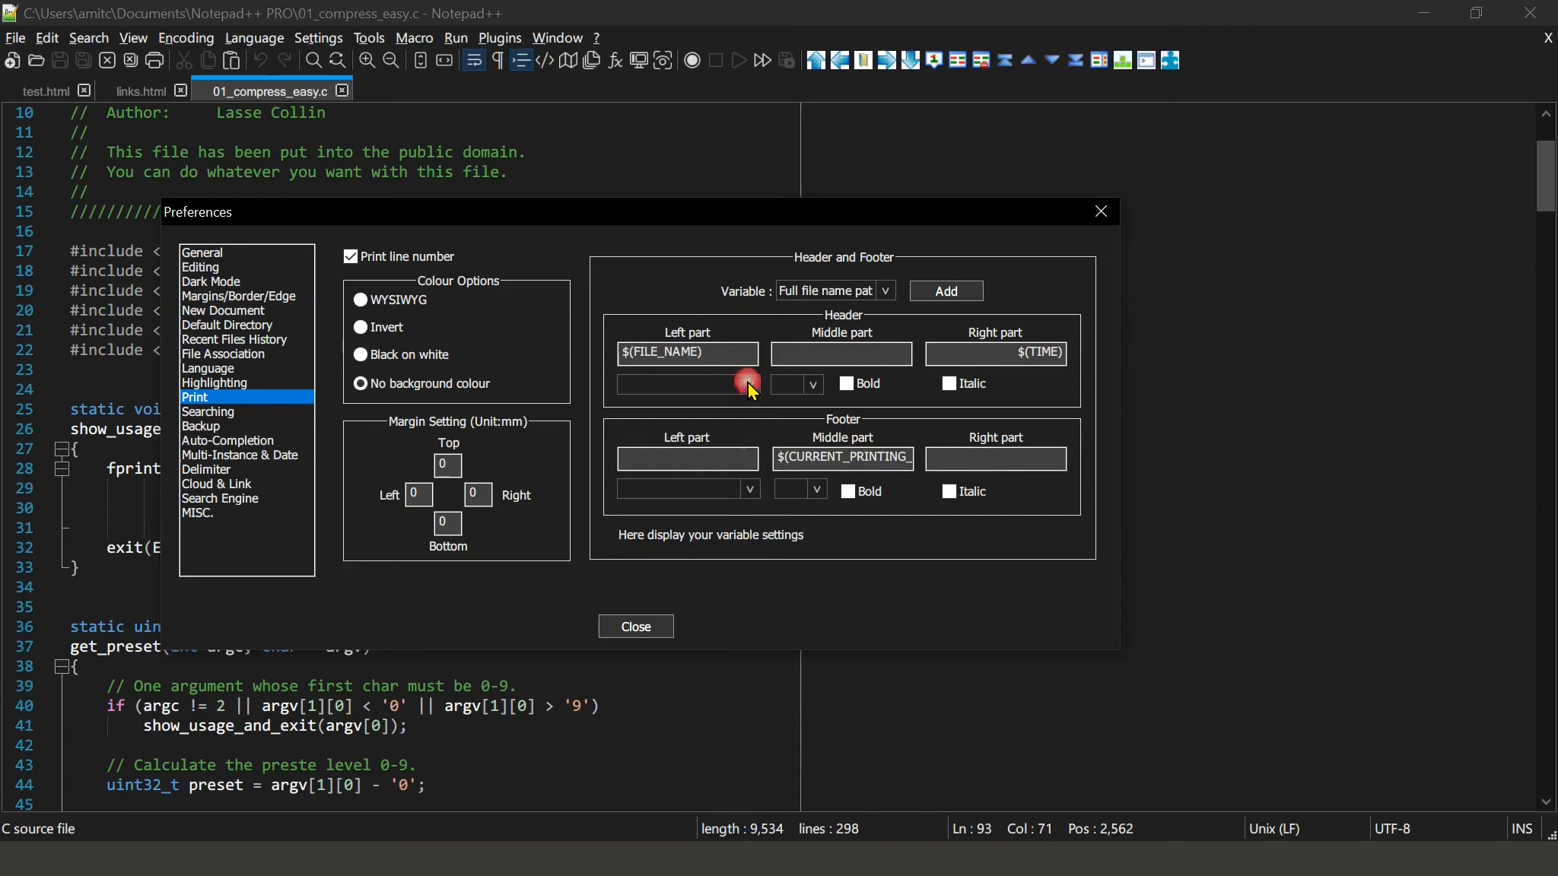
click(811, 383)
click(753, 383)
click(752, 385)
click(753, 385)
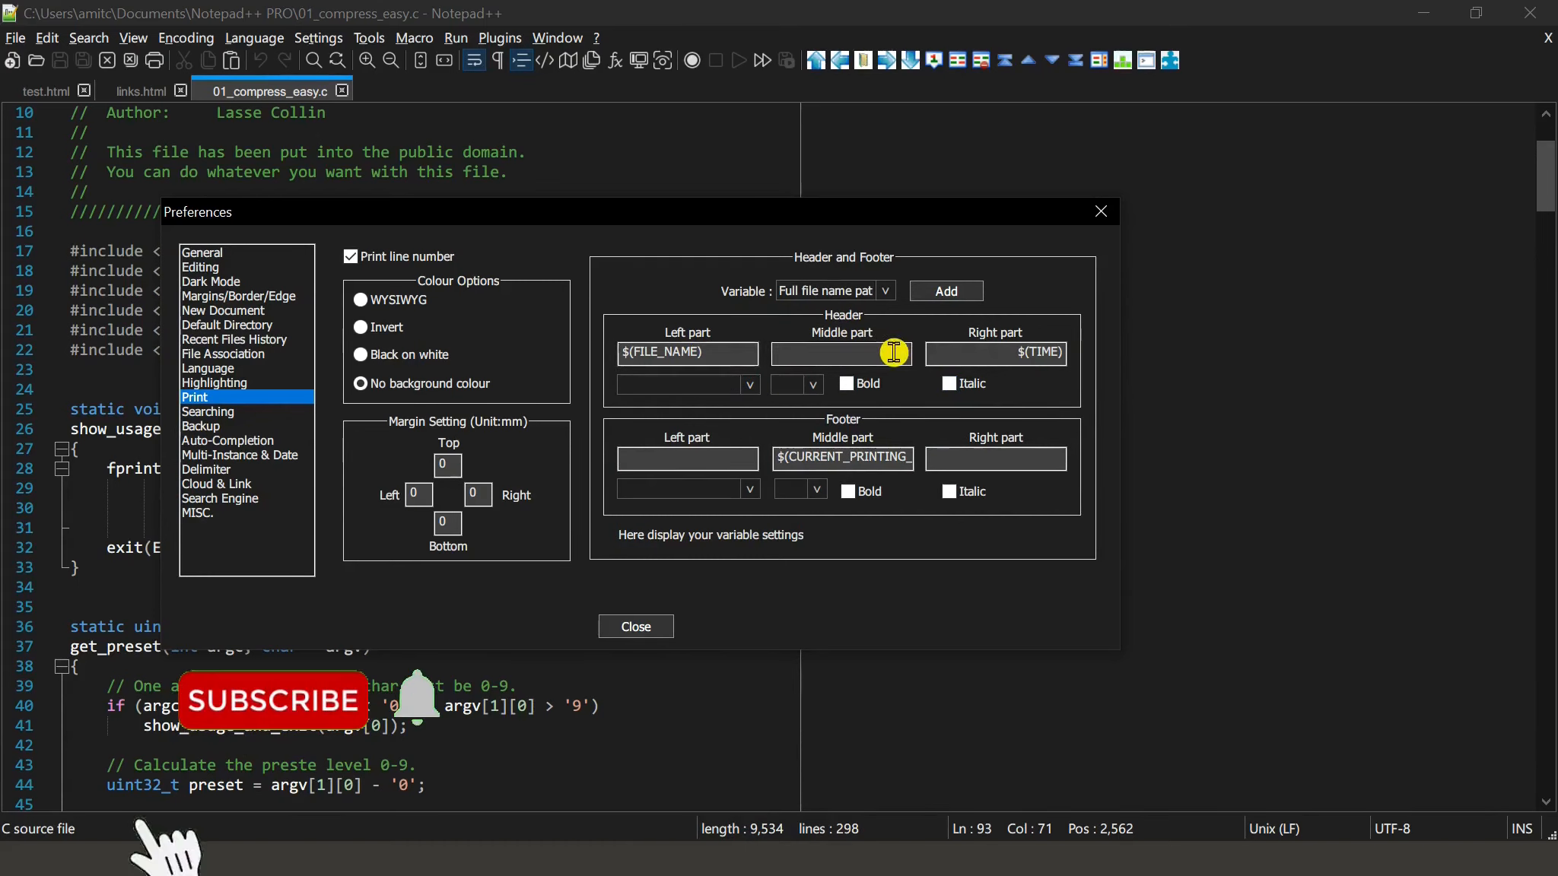
Clear the file name variable from the left part of the print header.
click(718, 353)
double_click(718, 354)
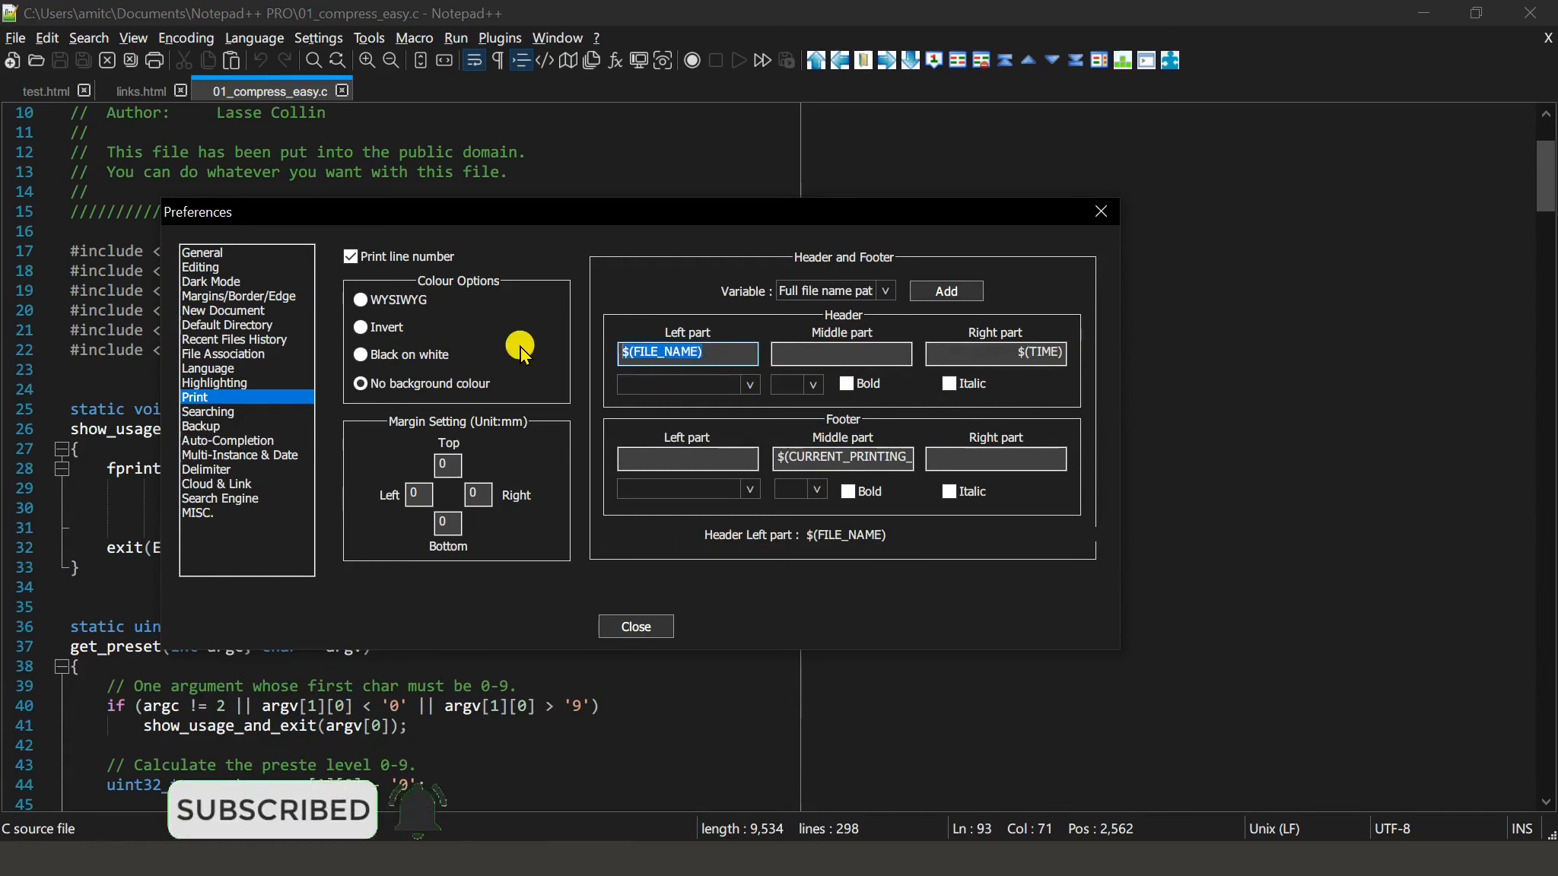
key(BackSpace)
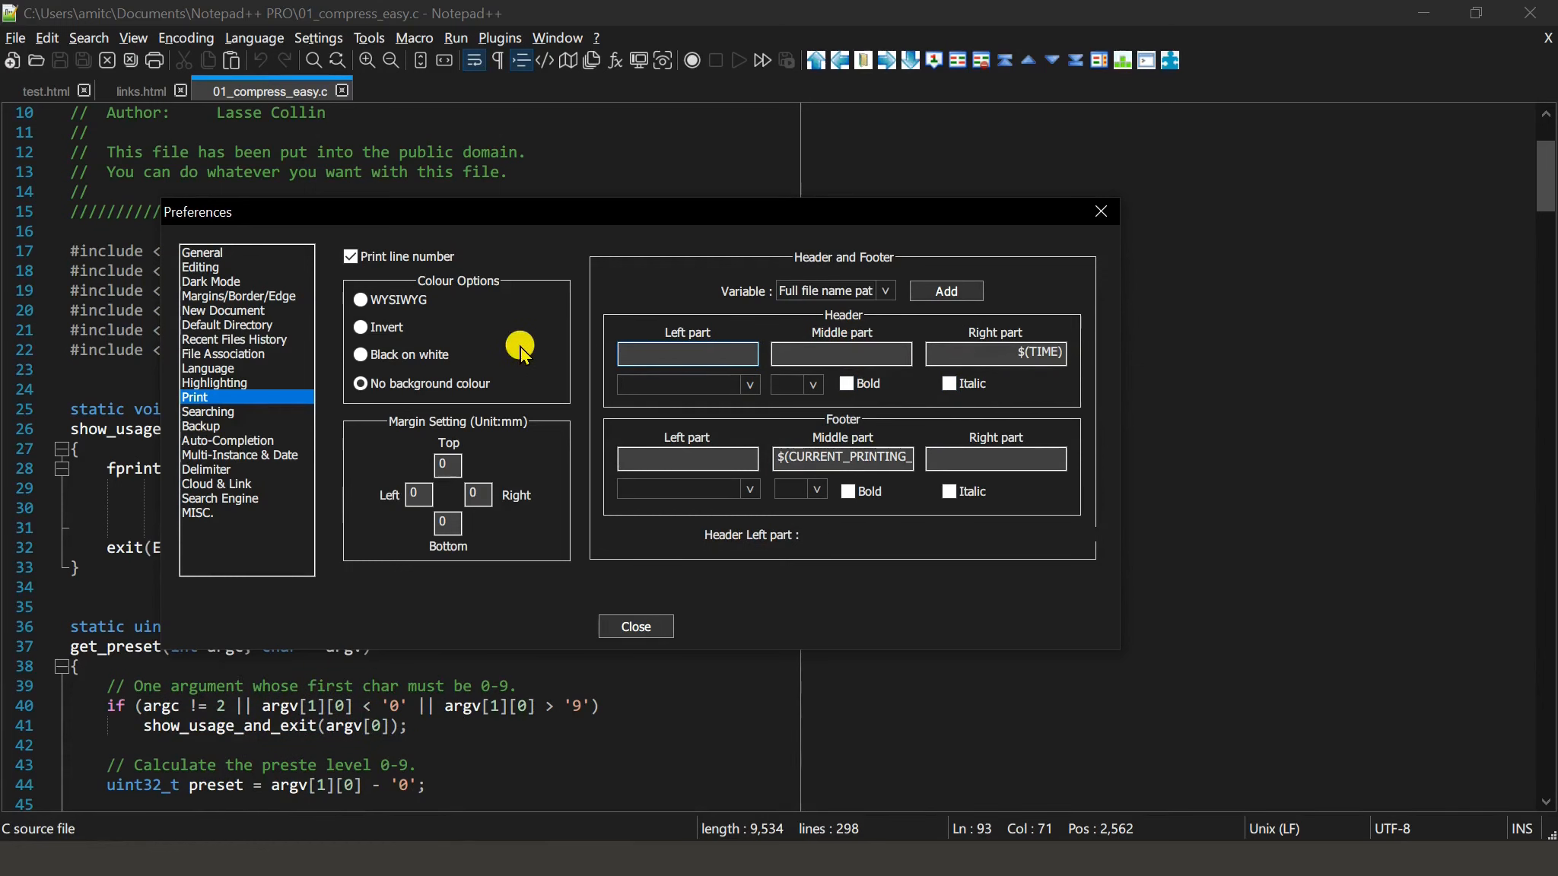
Add the File name variable to the middle part of the print header.
click(852, 351)
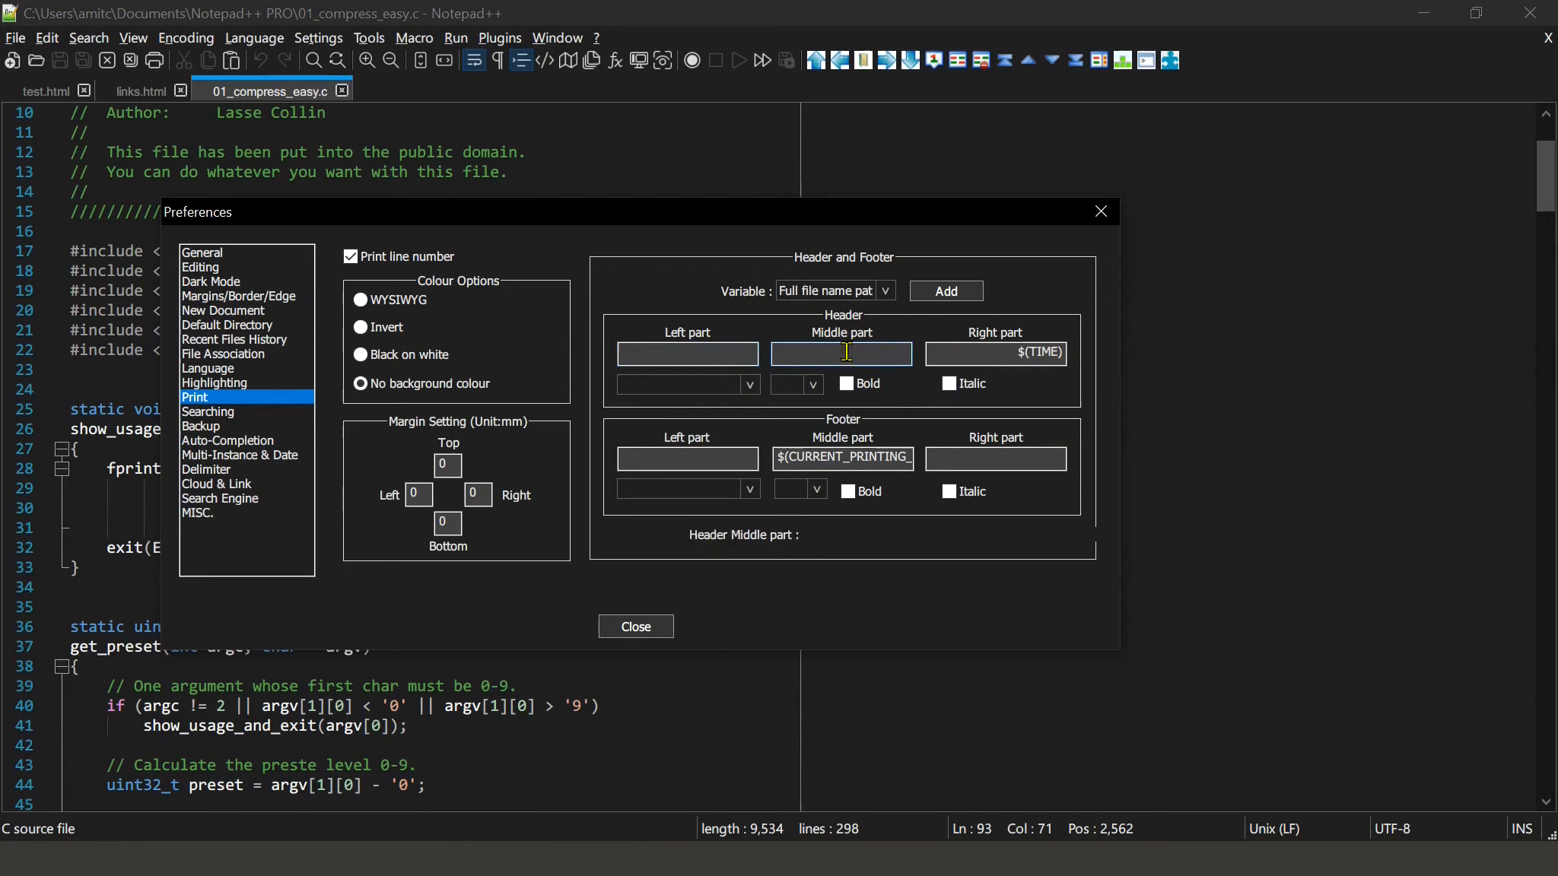
click(886, 292)
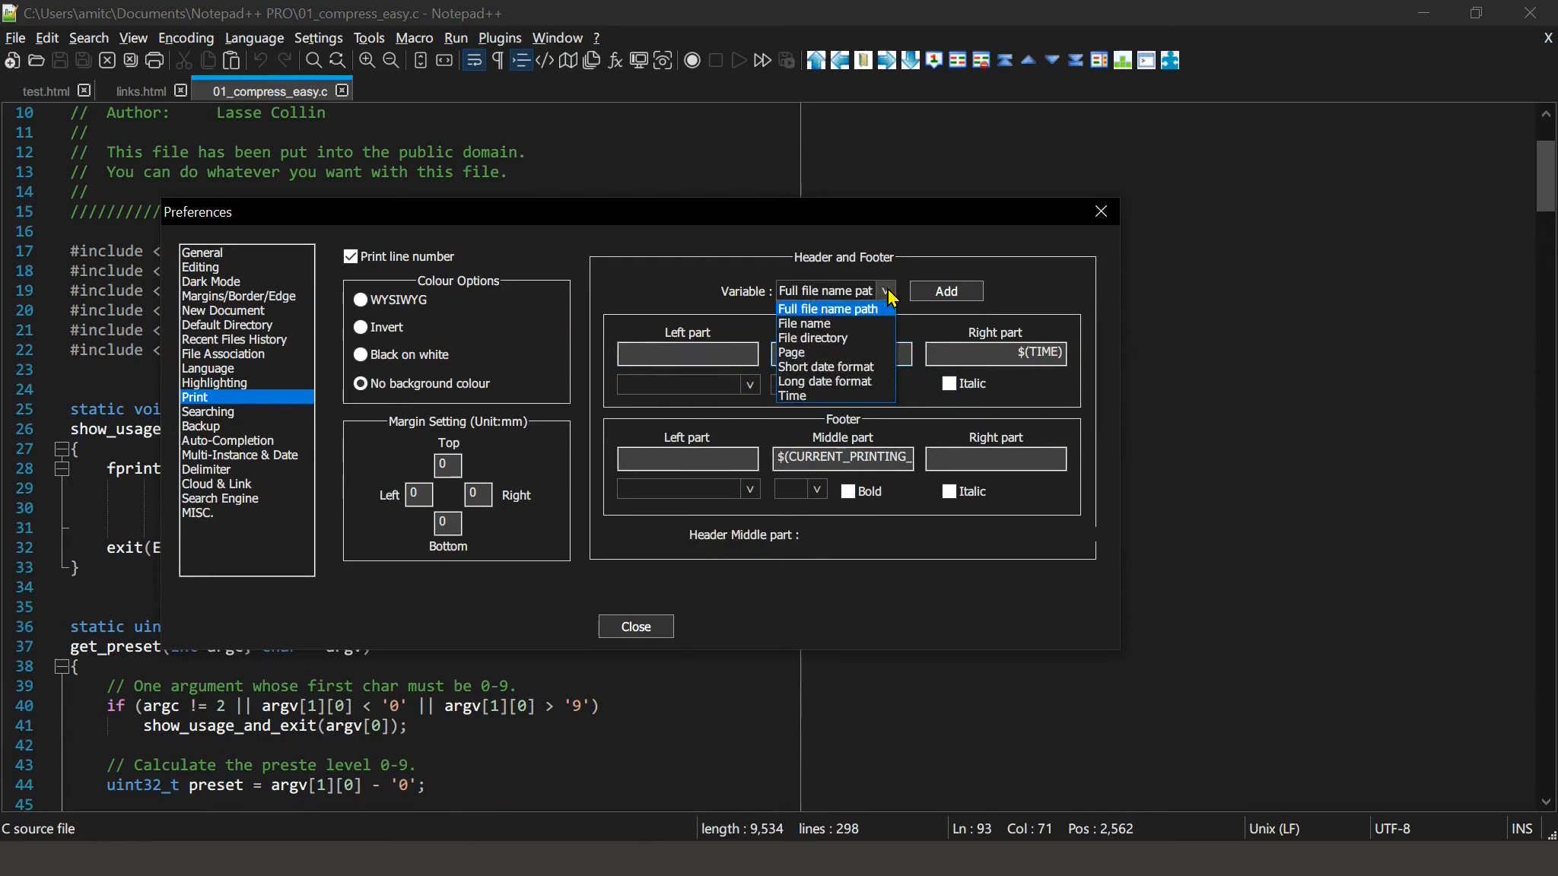
click(808, 325)
click(951, 304)
click(958, 299)
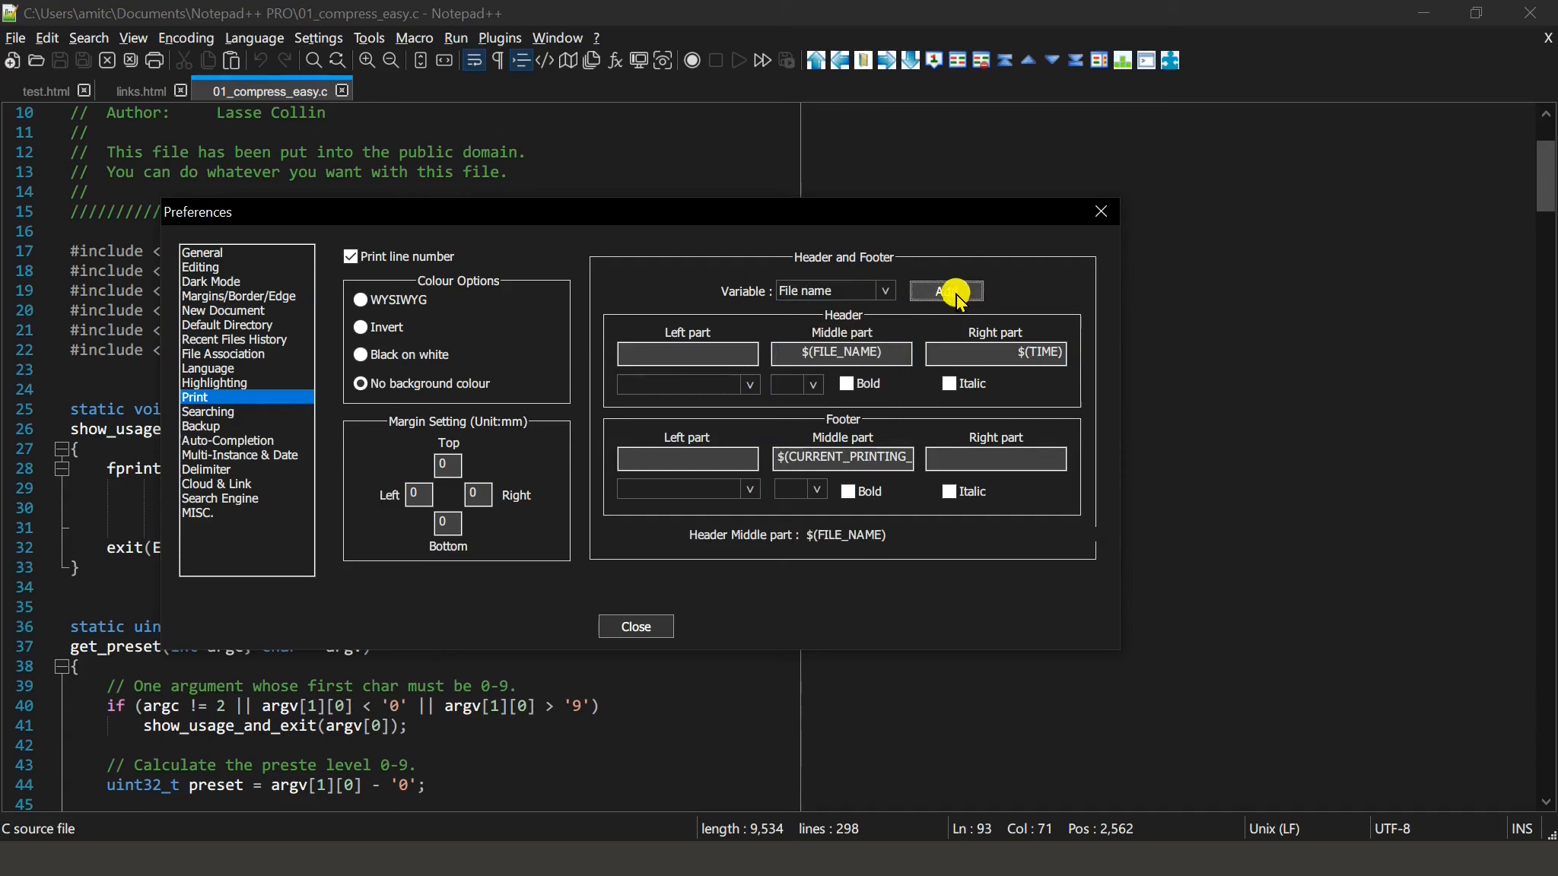
drag(796, 359, 881, 355)
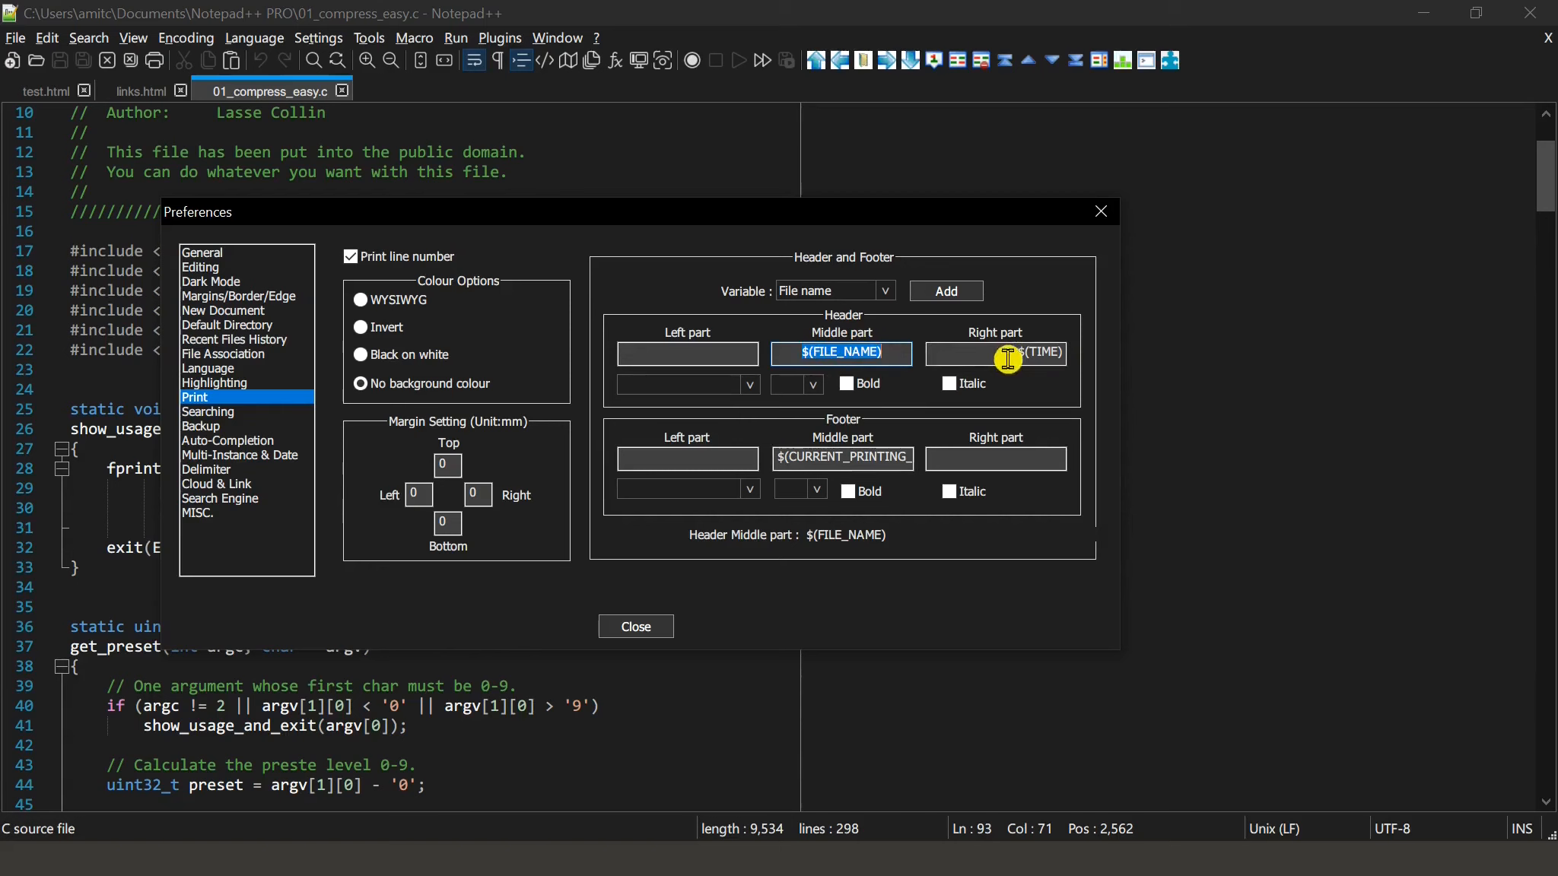
Clear the time variable from the header's right part and add the Time variable to the footer's right part.
click(1069, 352)
key(BackSpace)
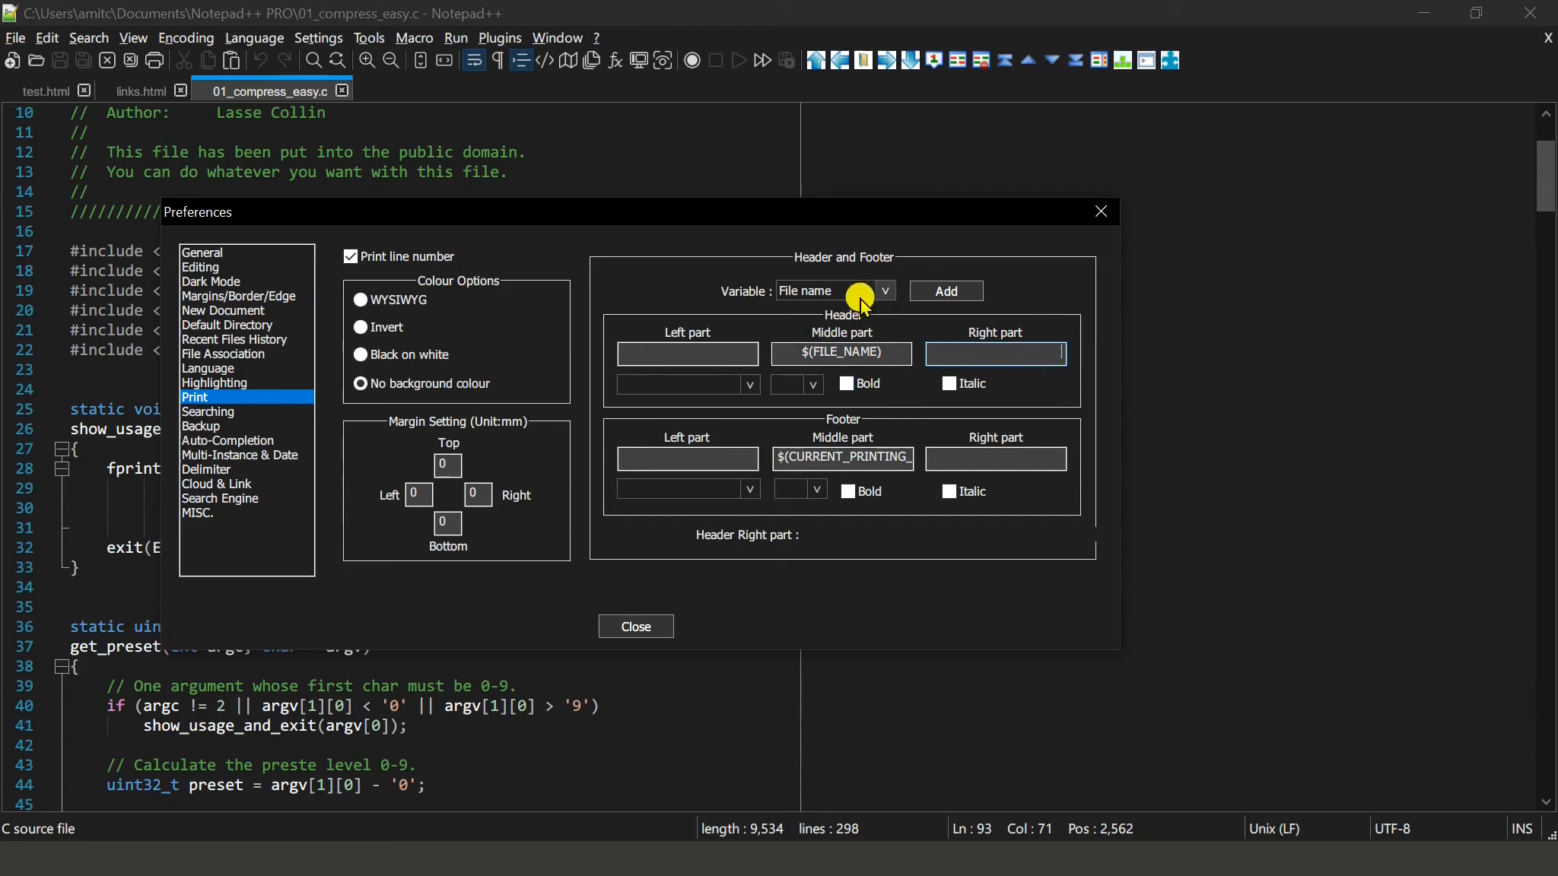
click(992, 459)
click(890, 290)
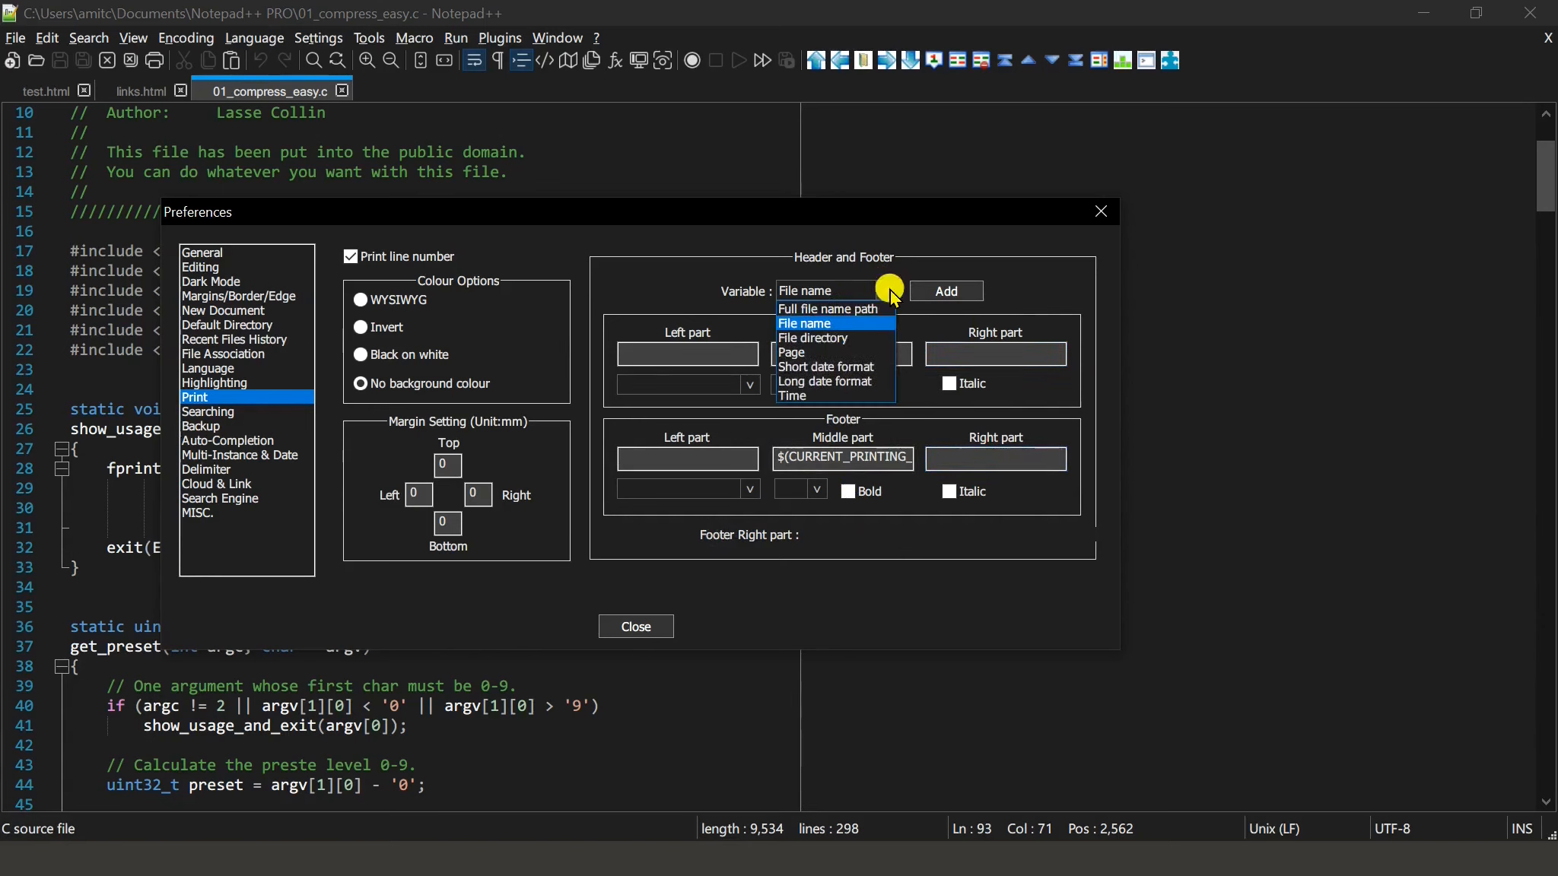
click(838, 395)
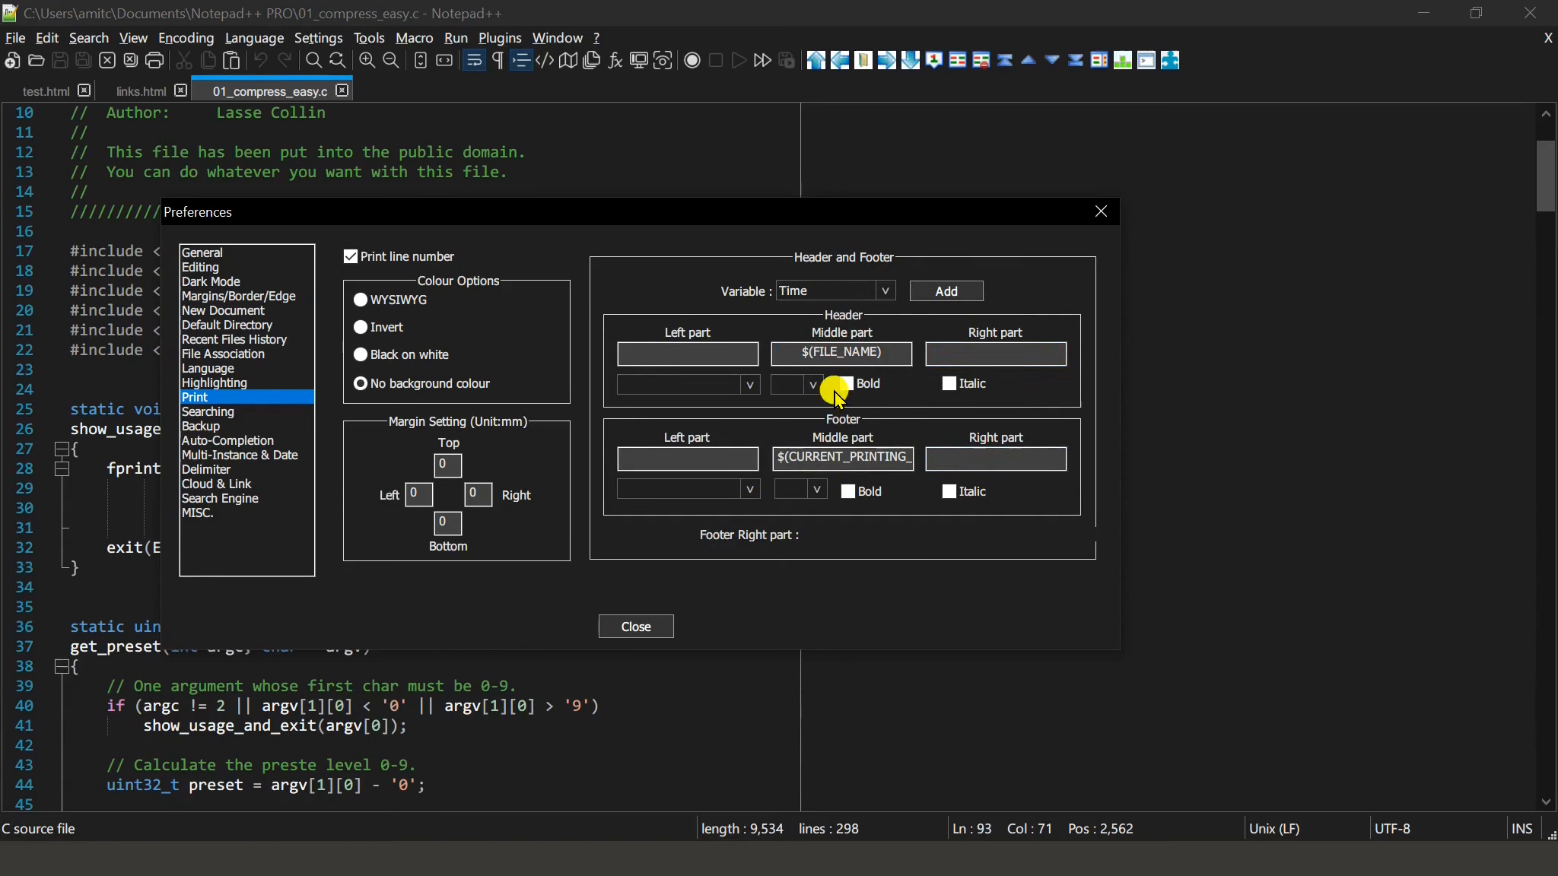
click(949, 292)
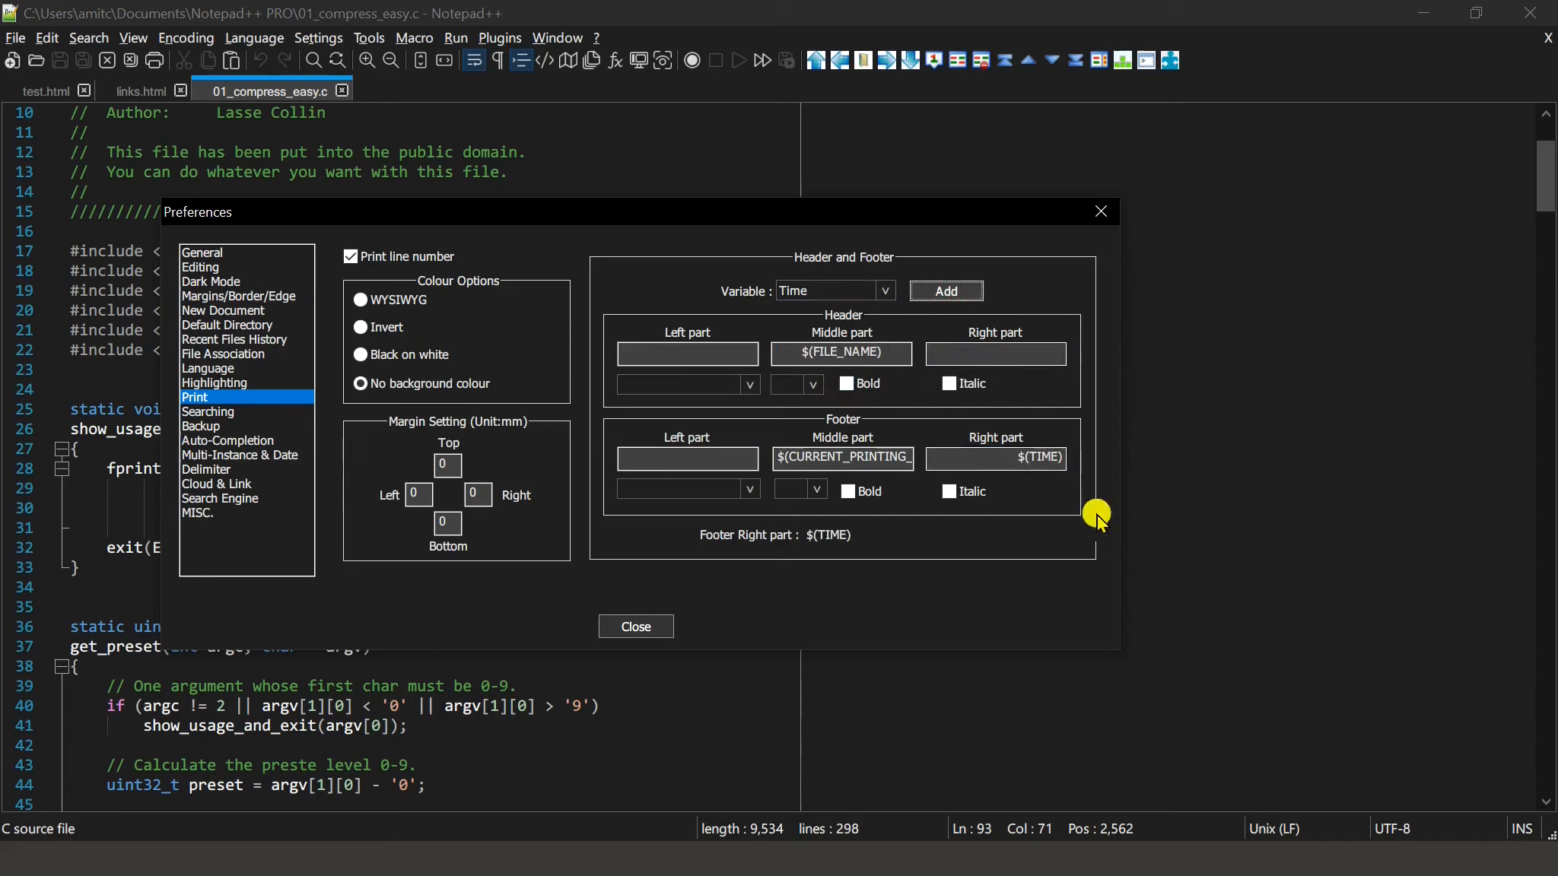
Clear the page variable from the footer's middle part and add the Page variable to the footer's left part.
click(820, 459)
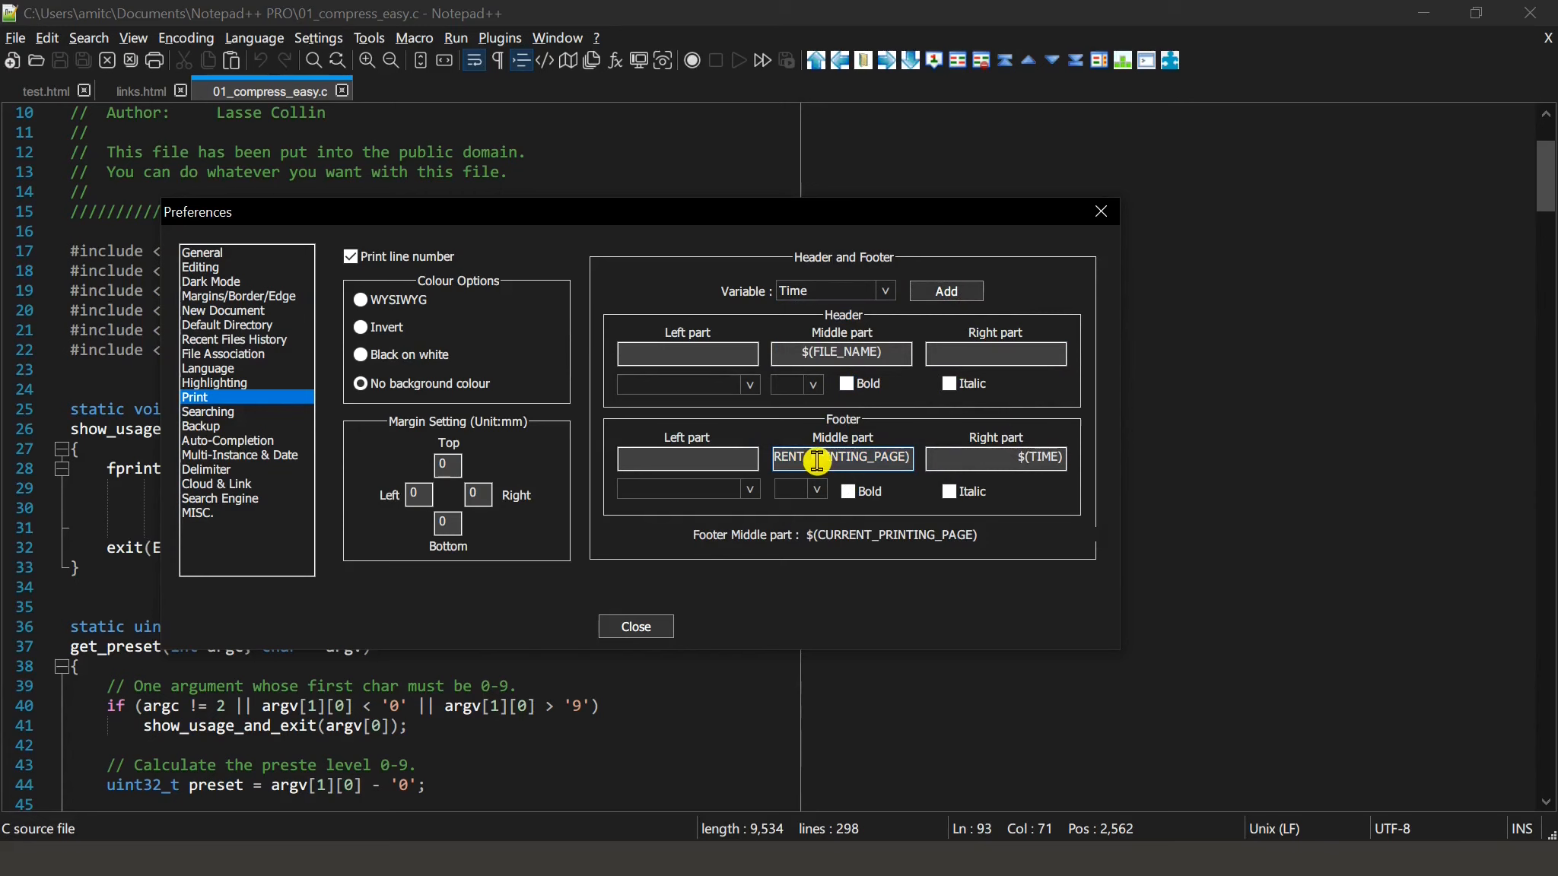
key(ctrl+a)
key(BackSpace)
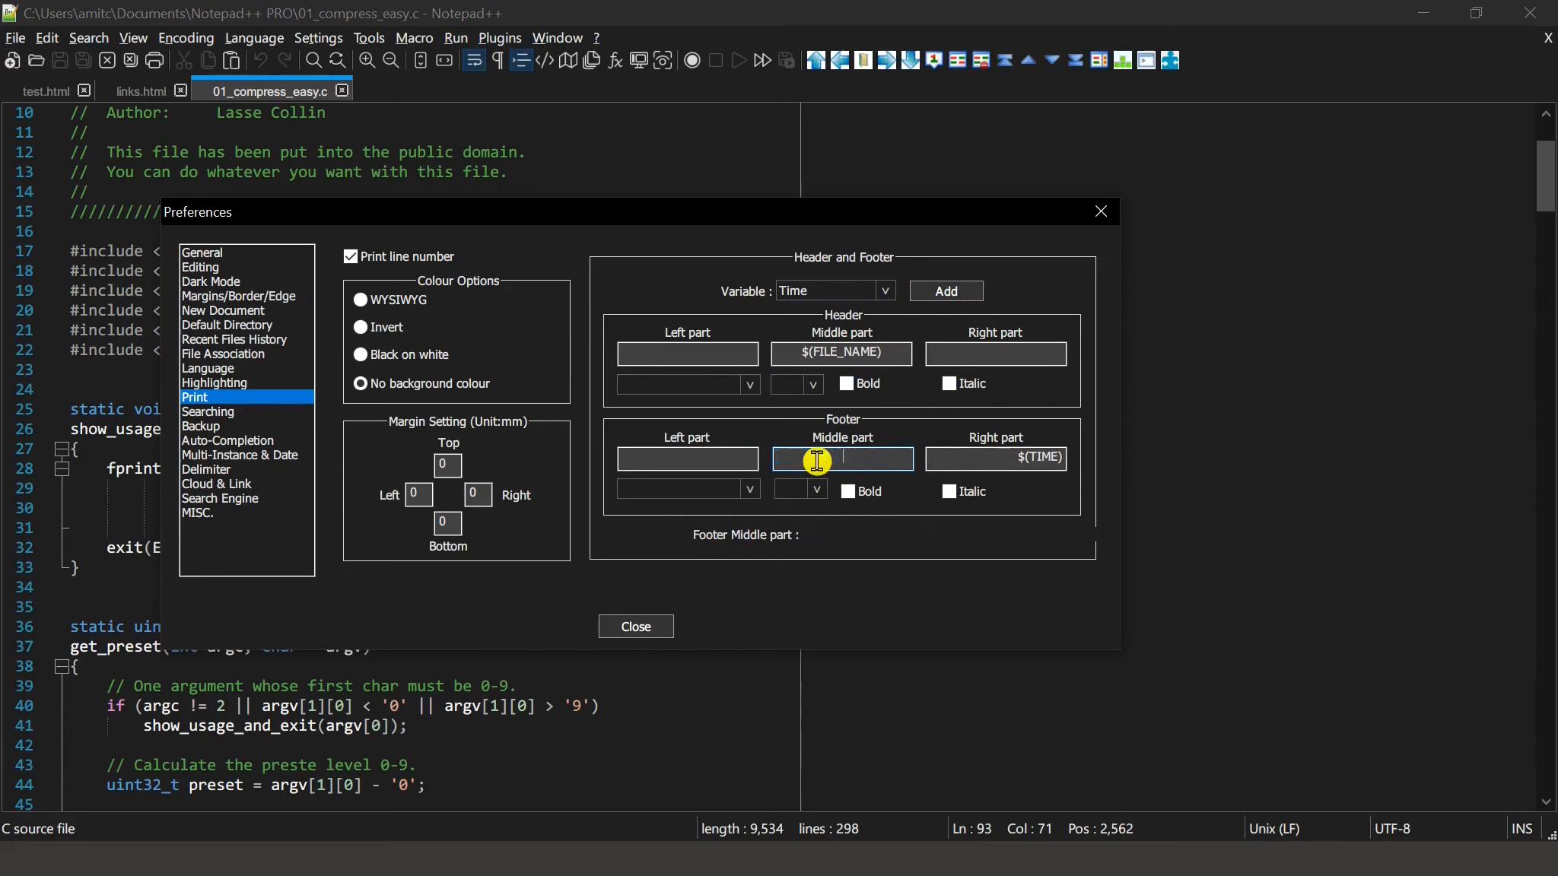
click(668, 459)
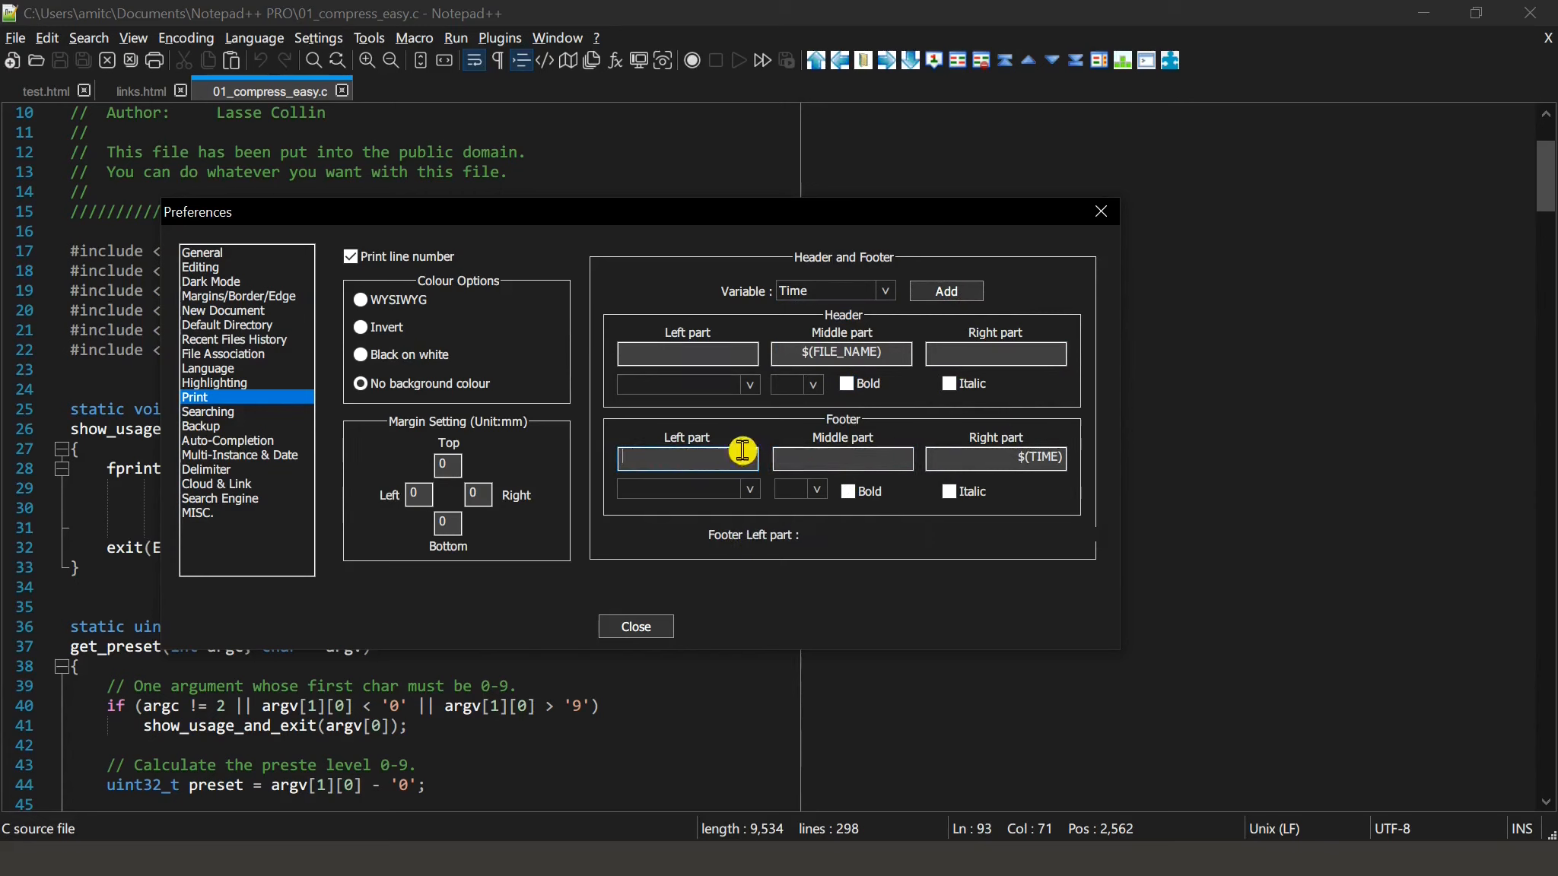
click(884, 291)
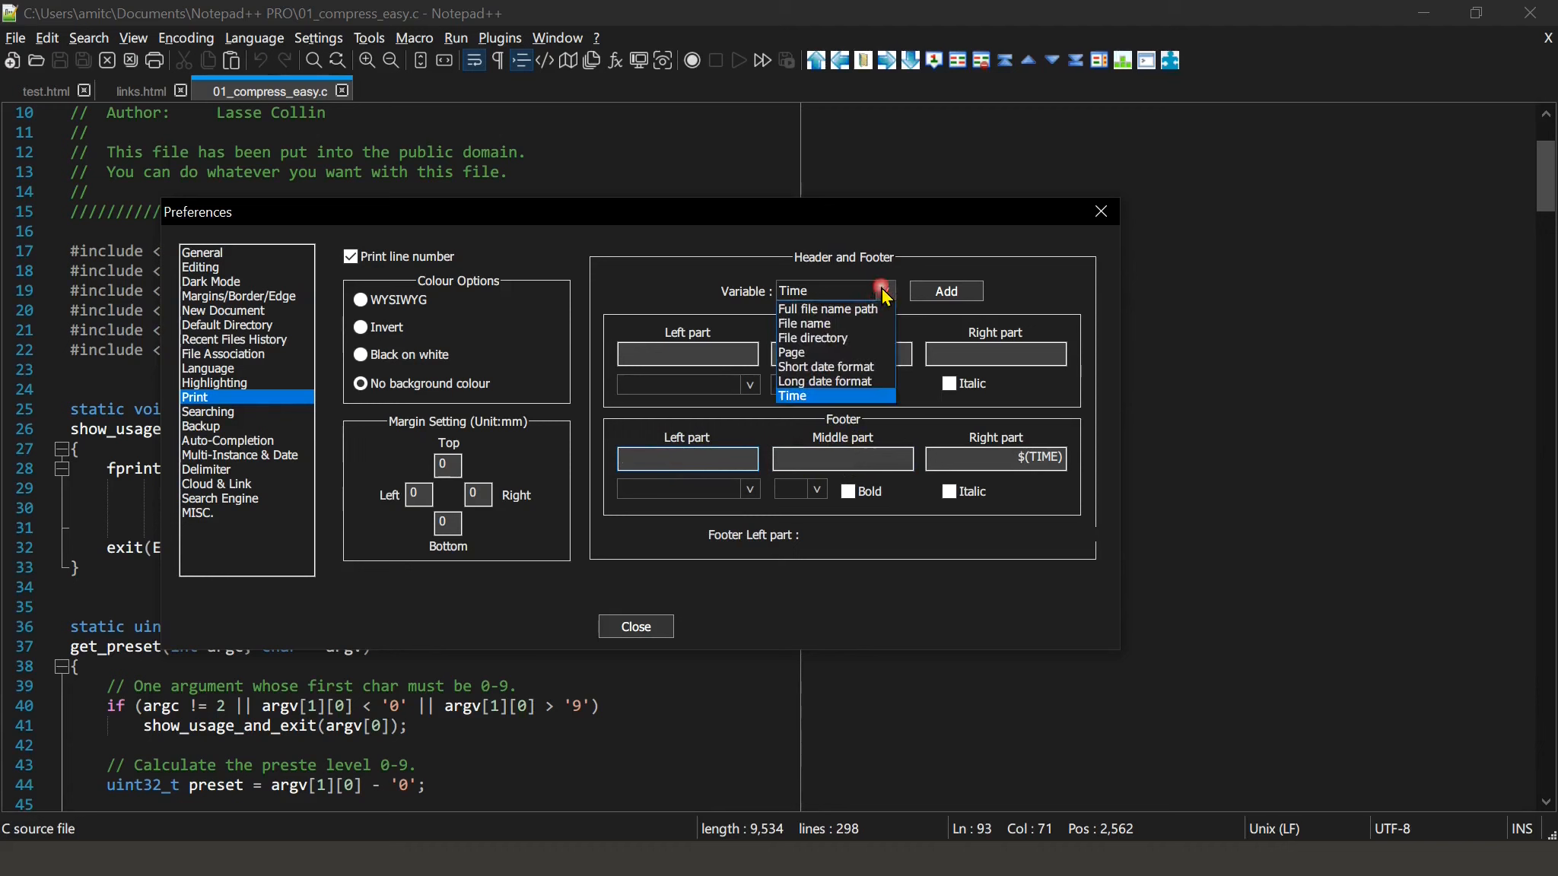
click(853, 352)
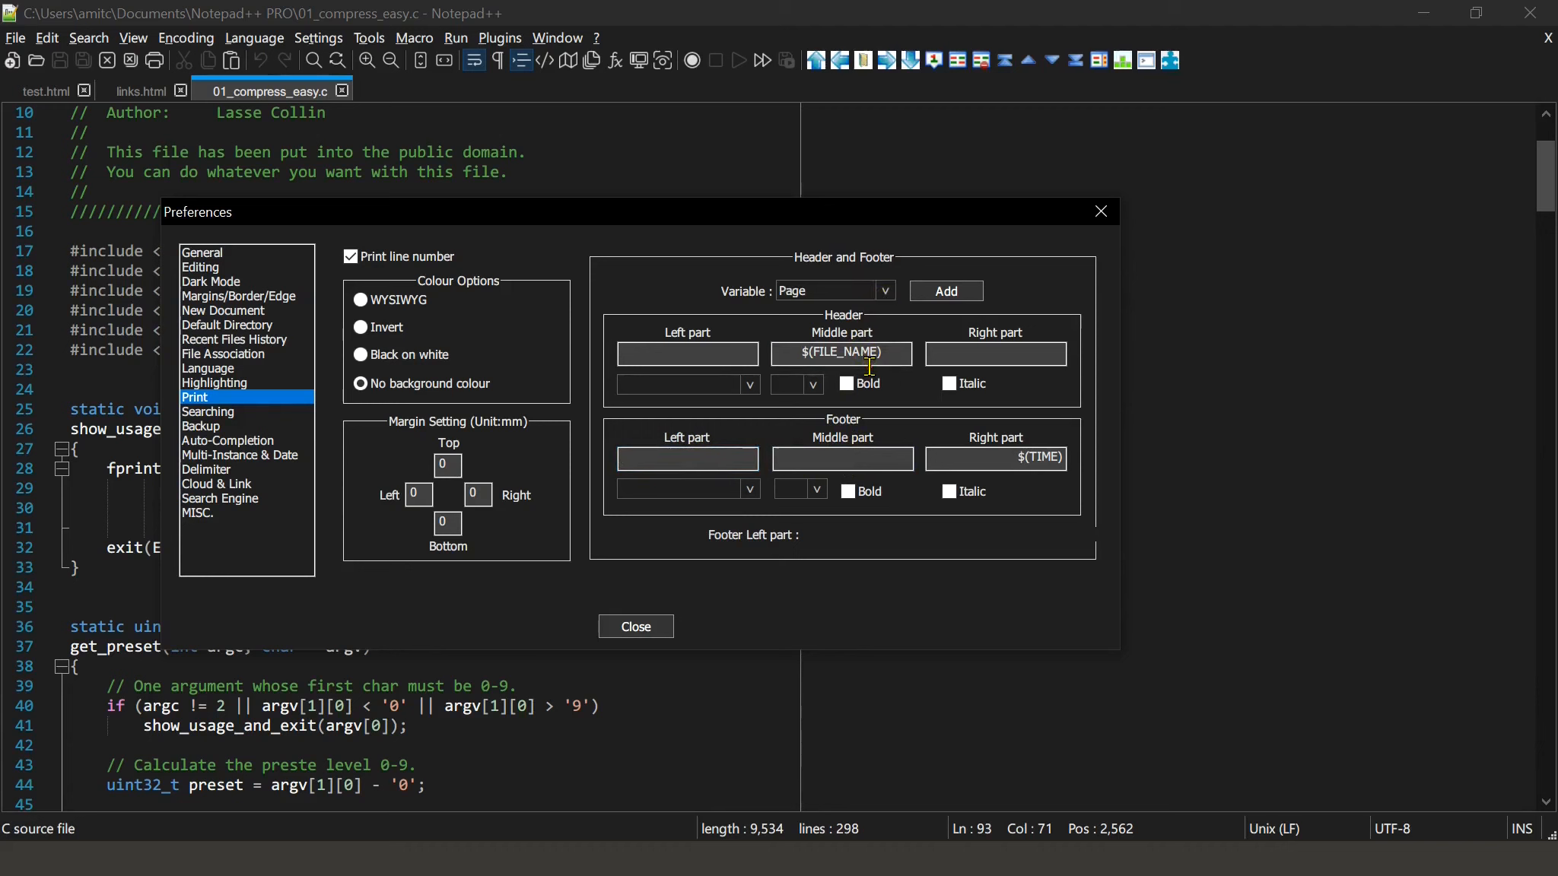
click(947, 290)
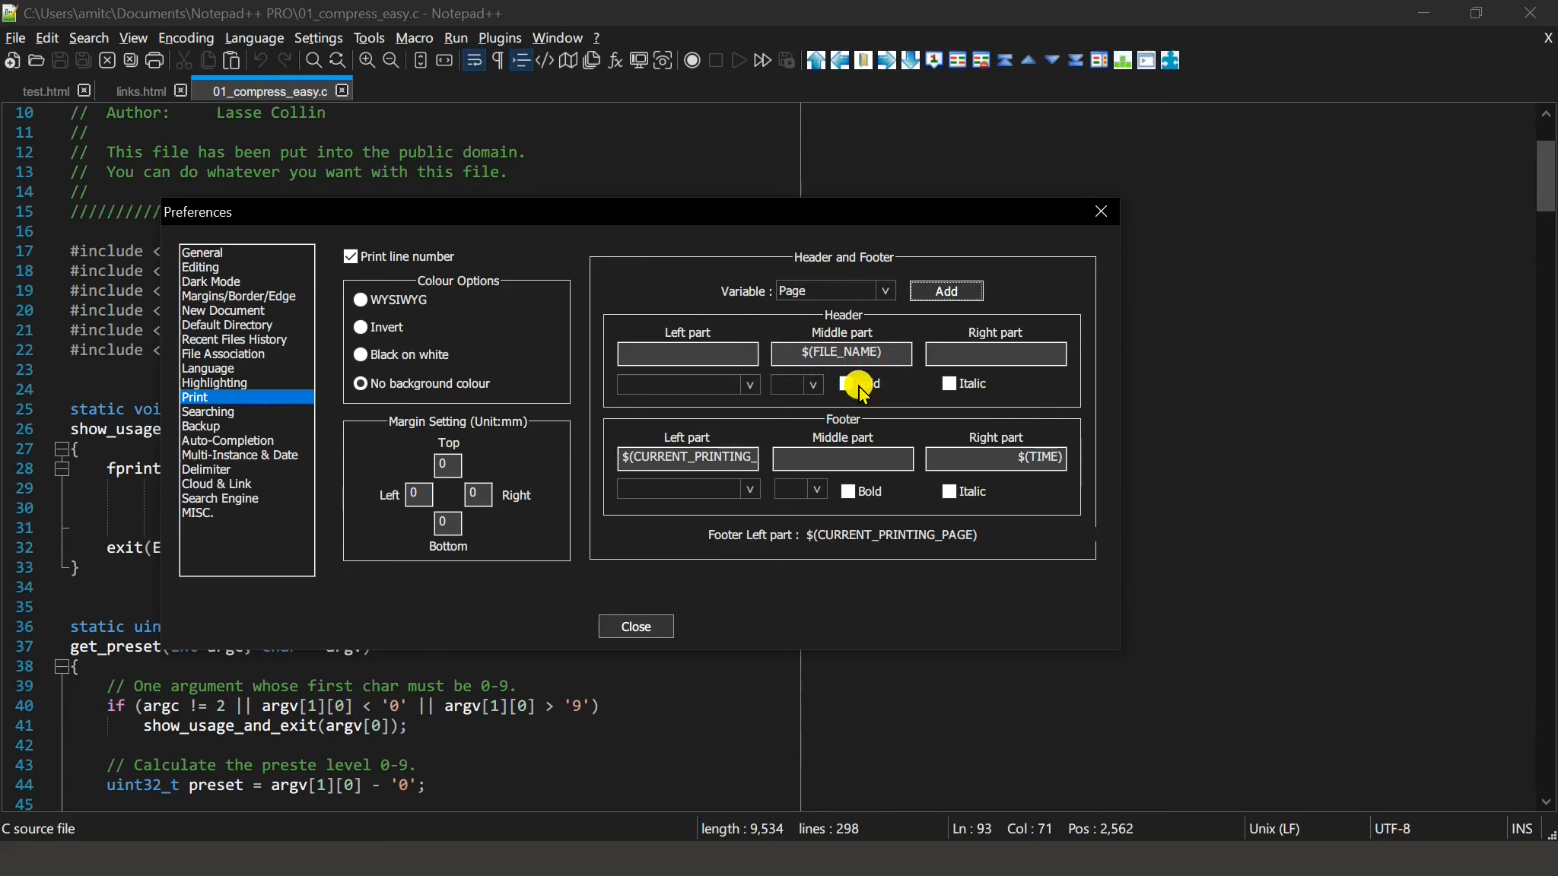
Make the print header and footer italic, set the colour option to Black on white, and close the preferences.
click(949, 383)
click(949, 491)
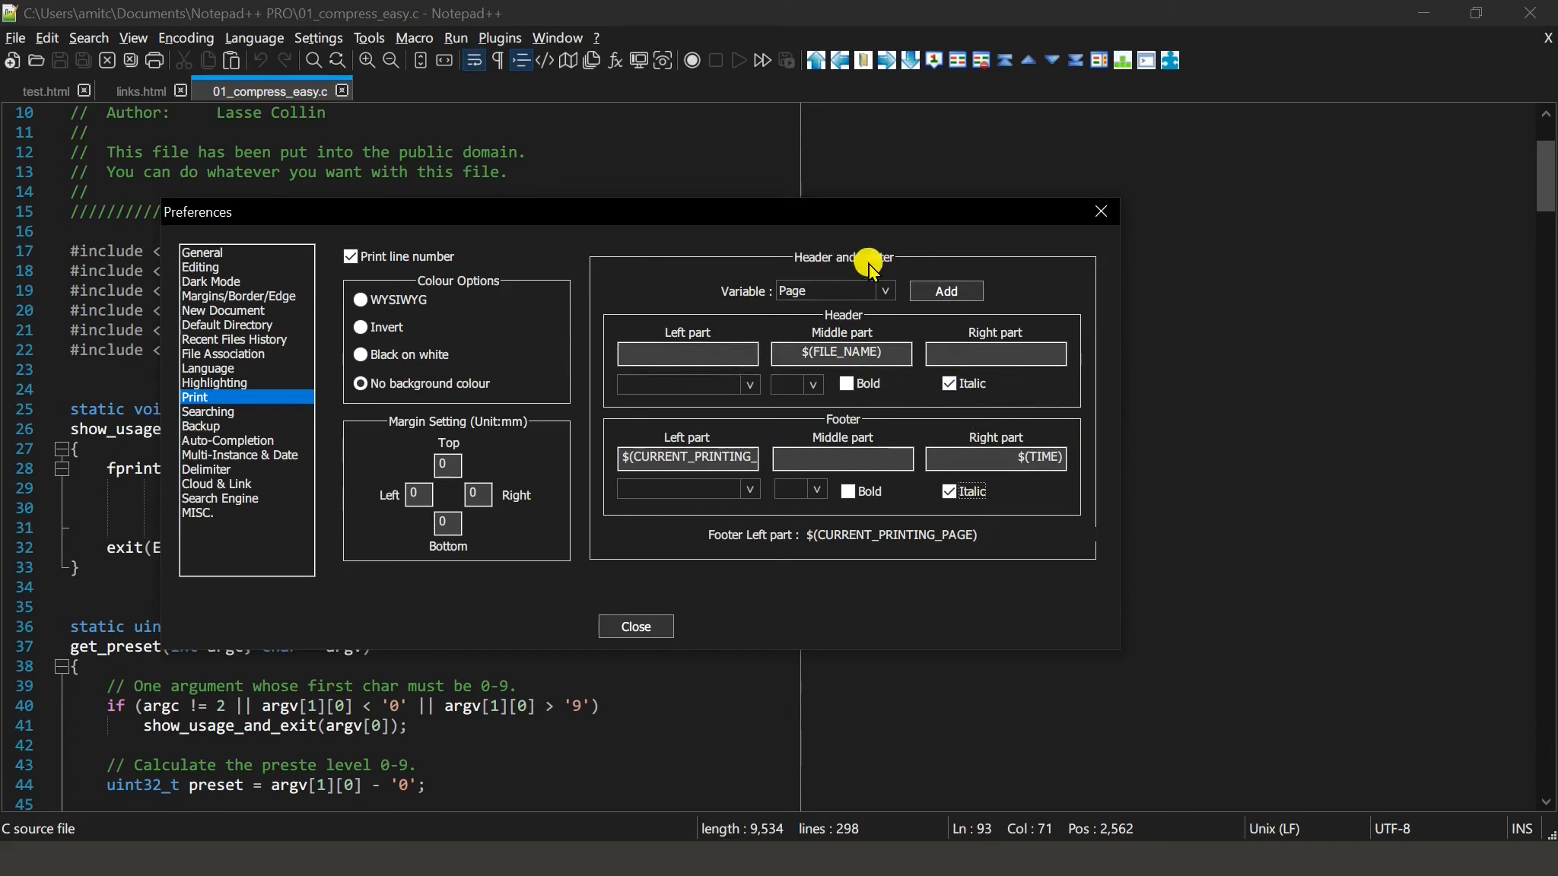
click(377, 356)
click(630, 629)
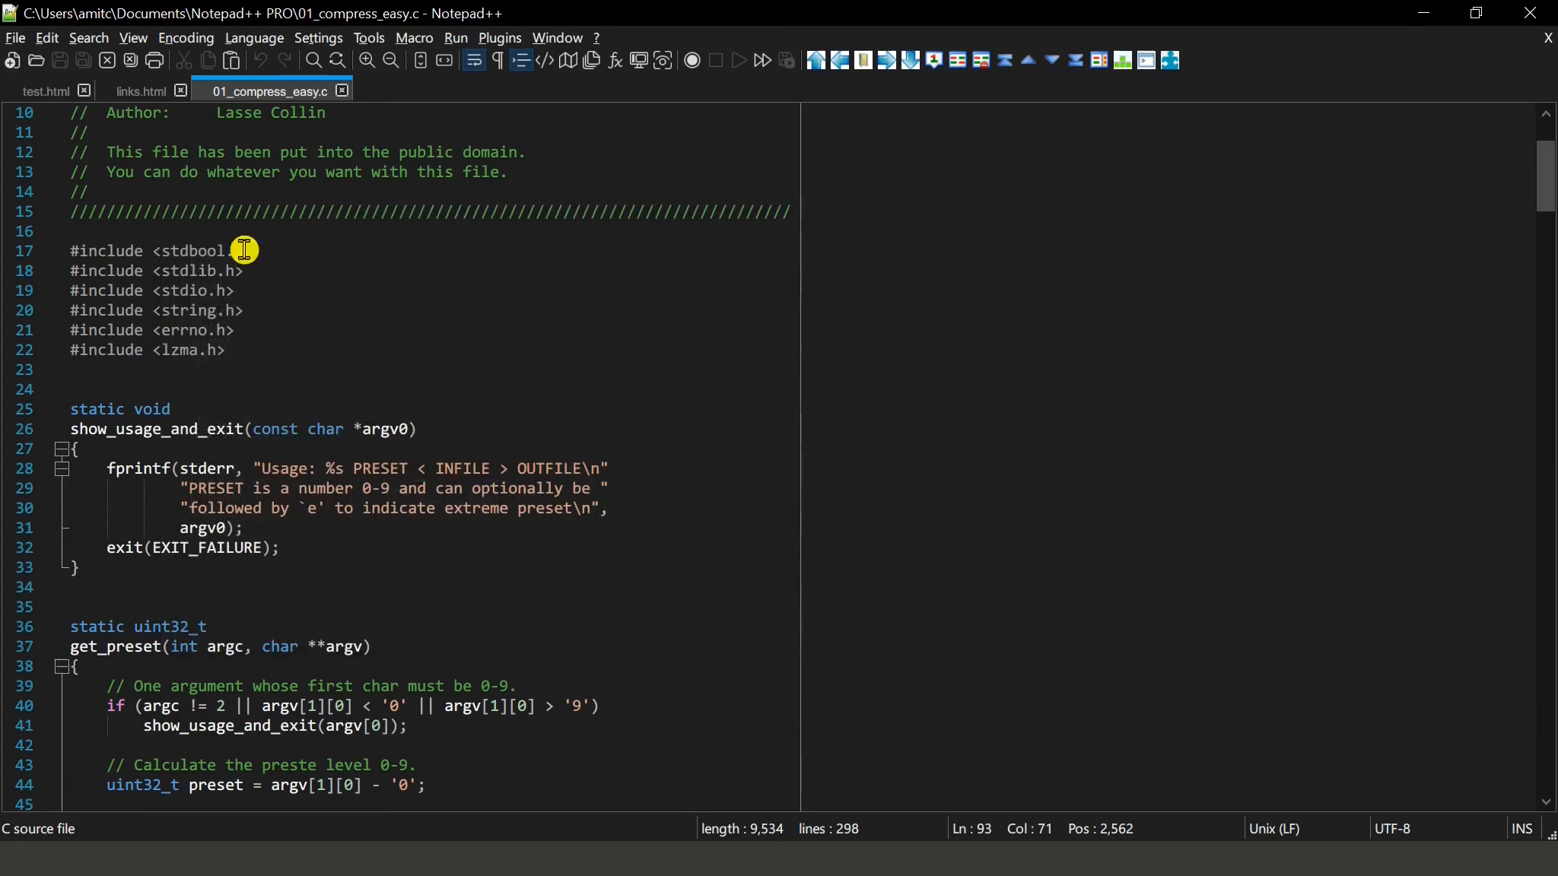
Print 01_compress_easy.c with Microsoft Print to PDF, saving the output as "my custom print" in the dev folder.
click(15, 36)
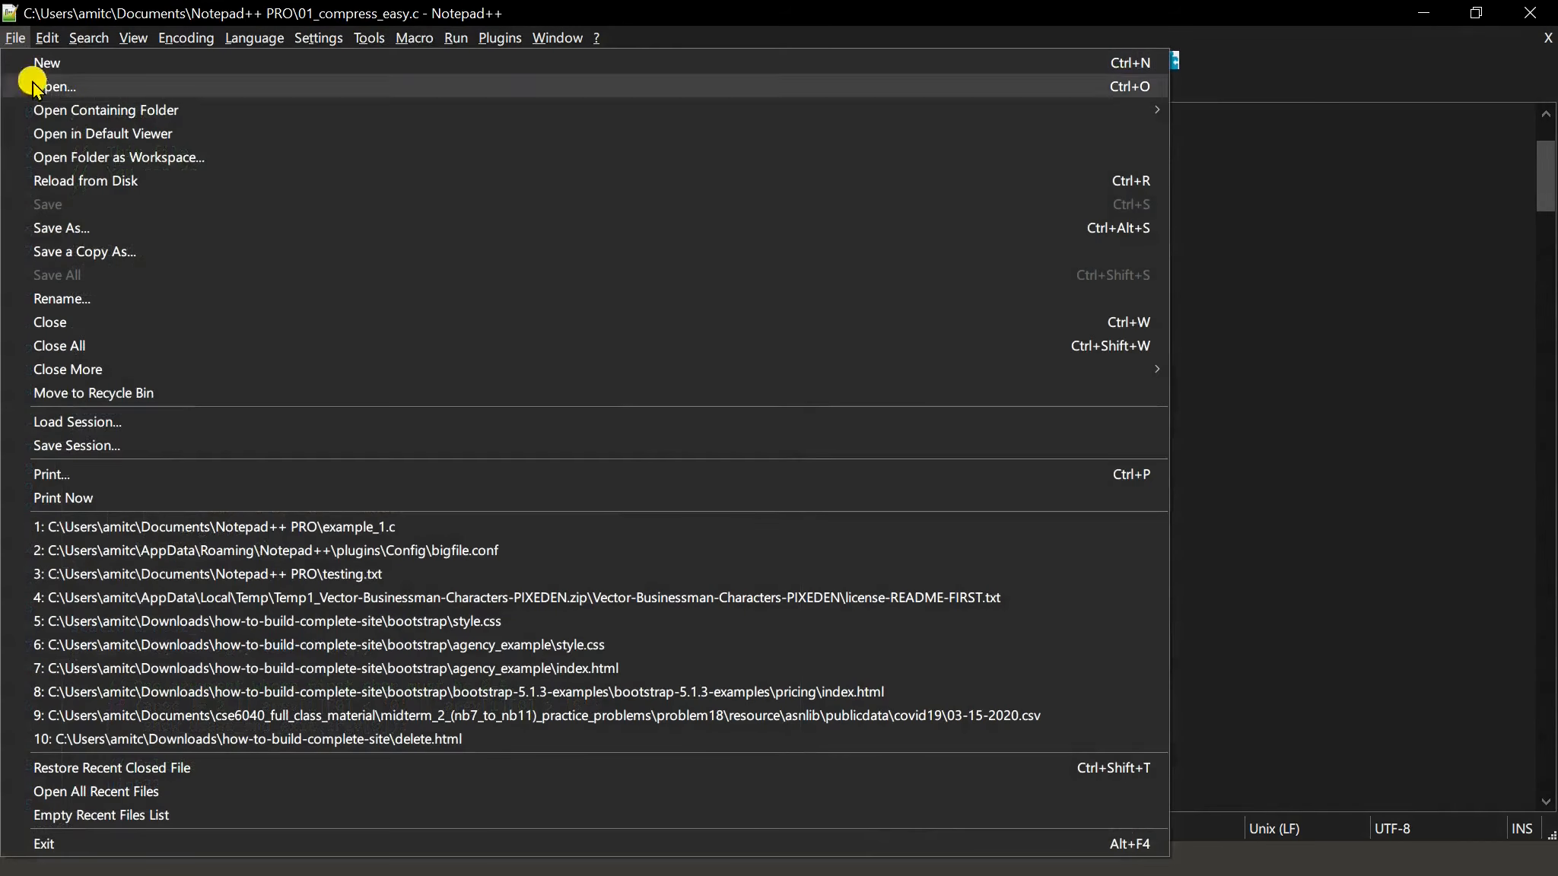
click(164, 482)
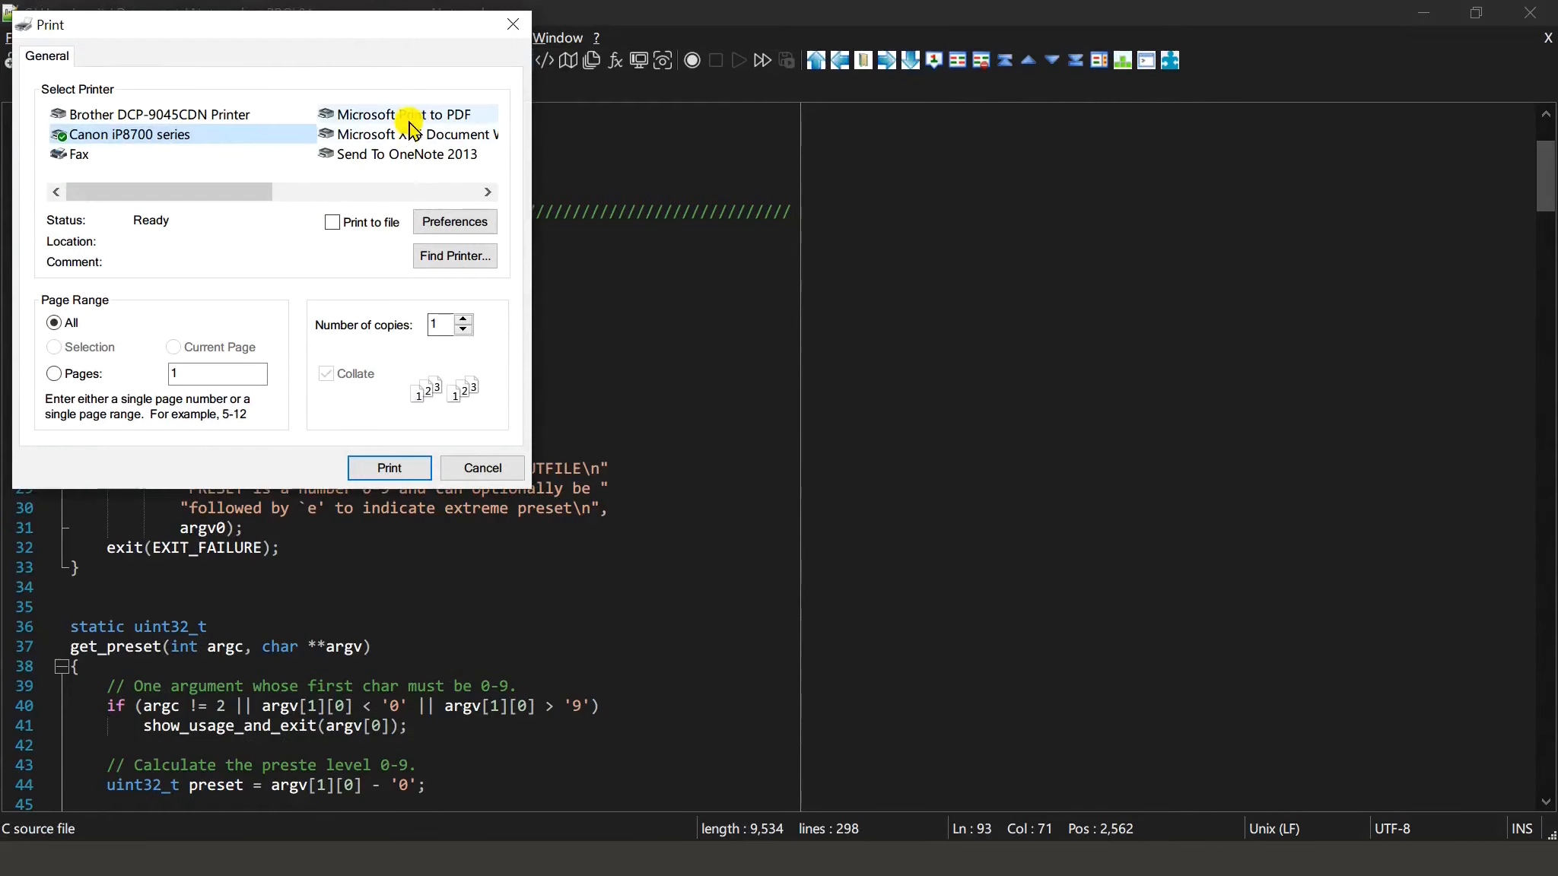
click(395, 115)
click(403, 473)
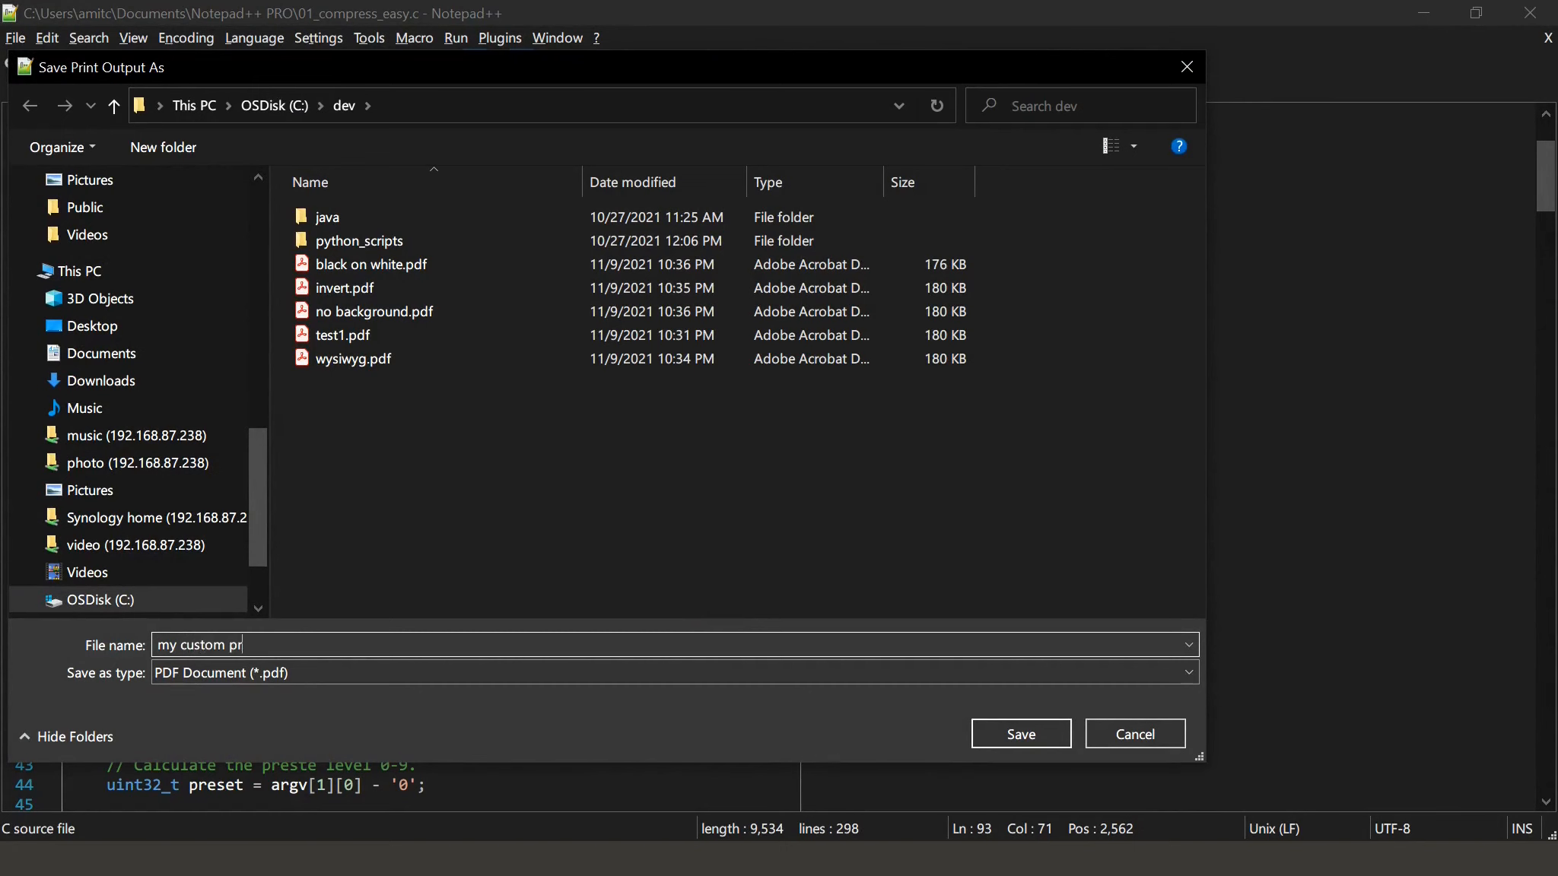
click(1037, 734)
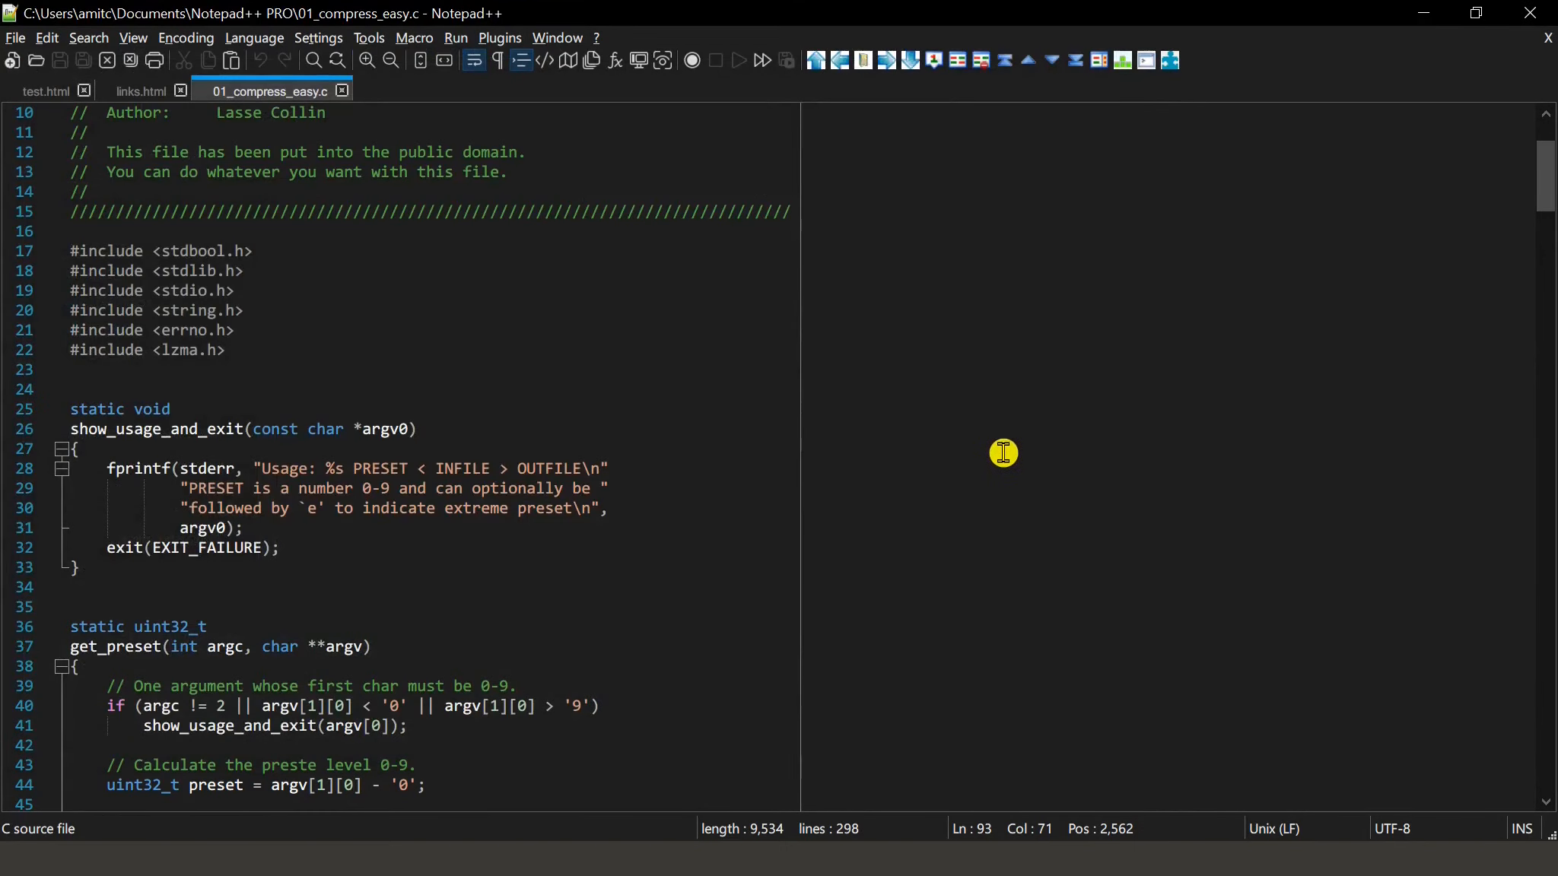
Switch to File Explorer, open my custom print.pdf and examine its header and footer, then minimise the PDF reader.
key(alt+Tab)
key(alt+Tab)
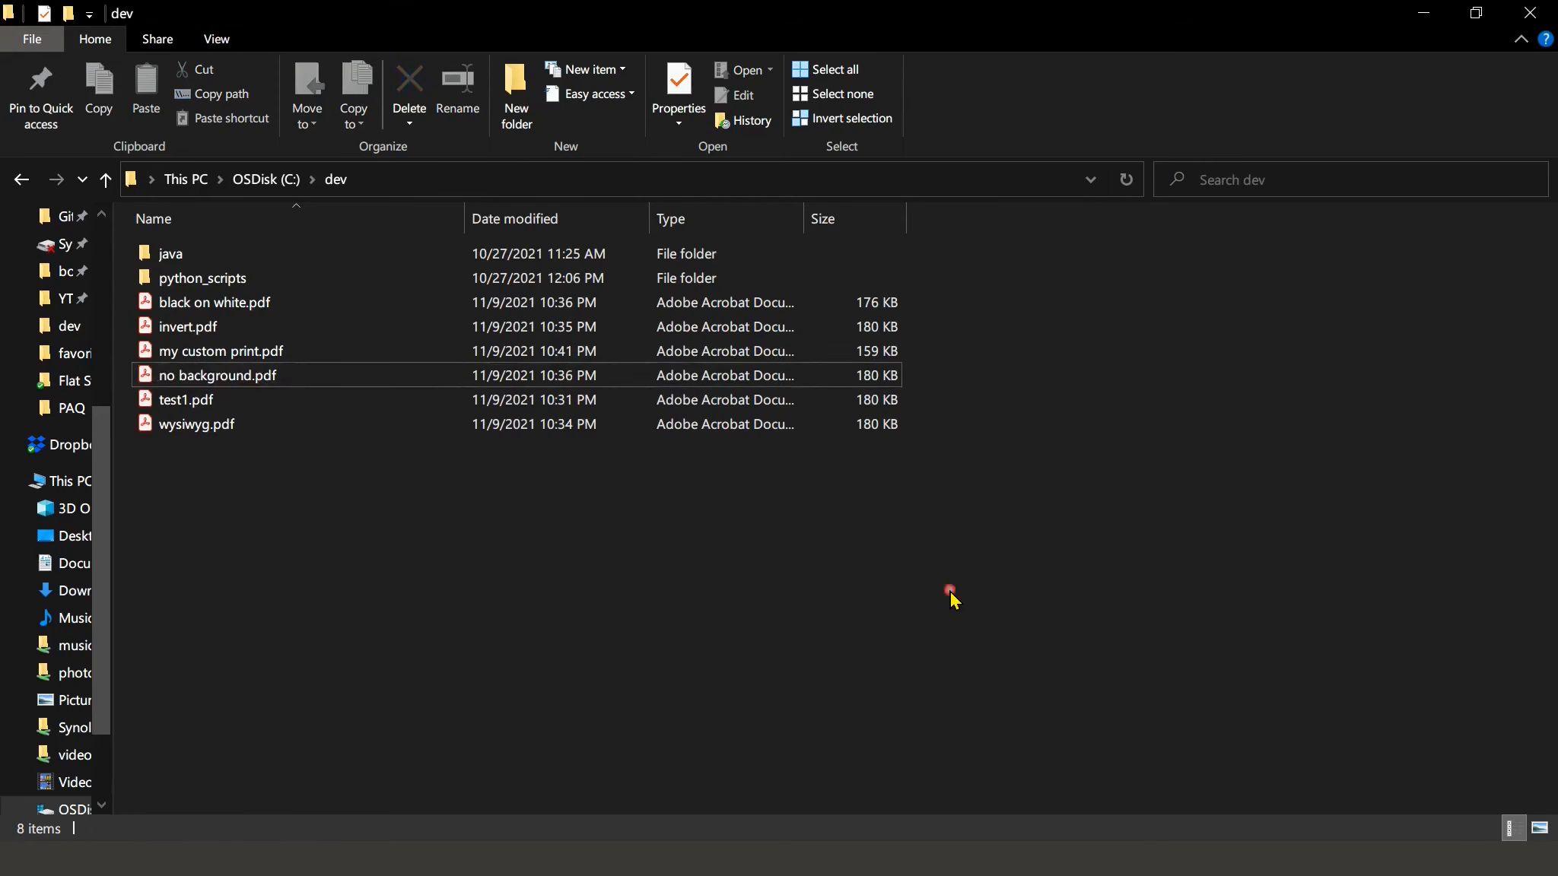
double_click(227, 353)
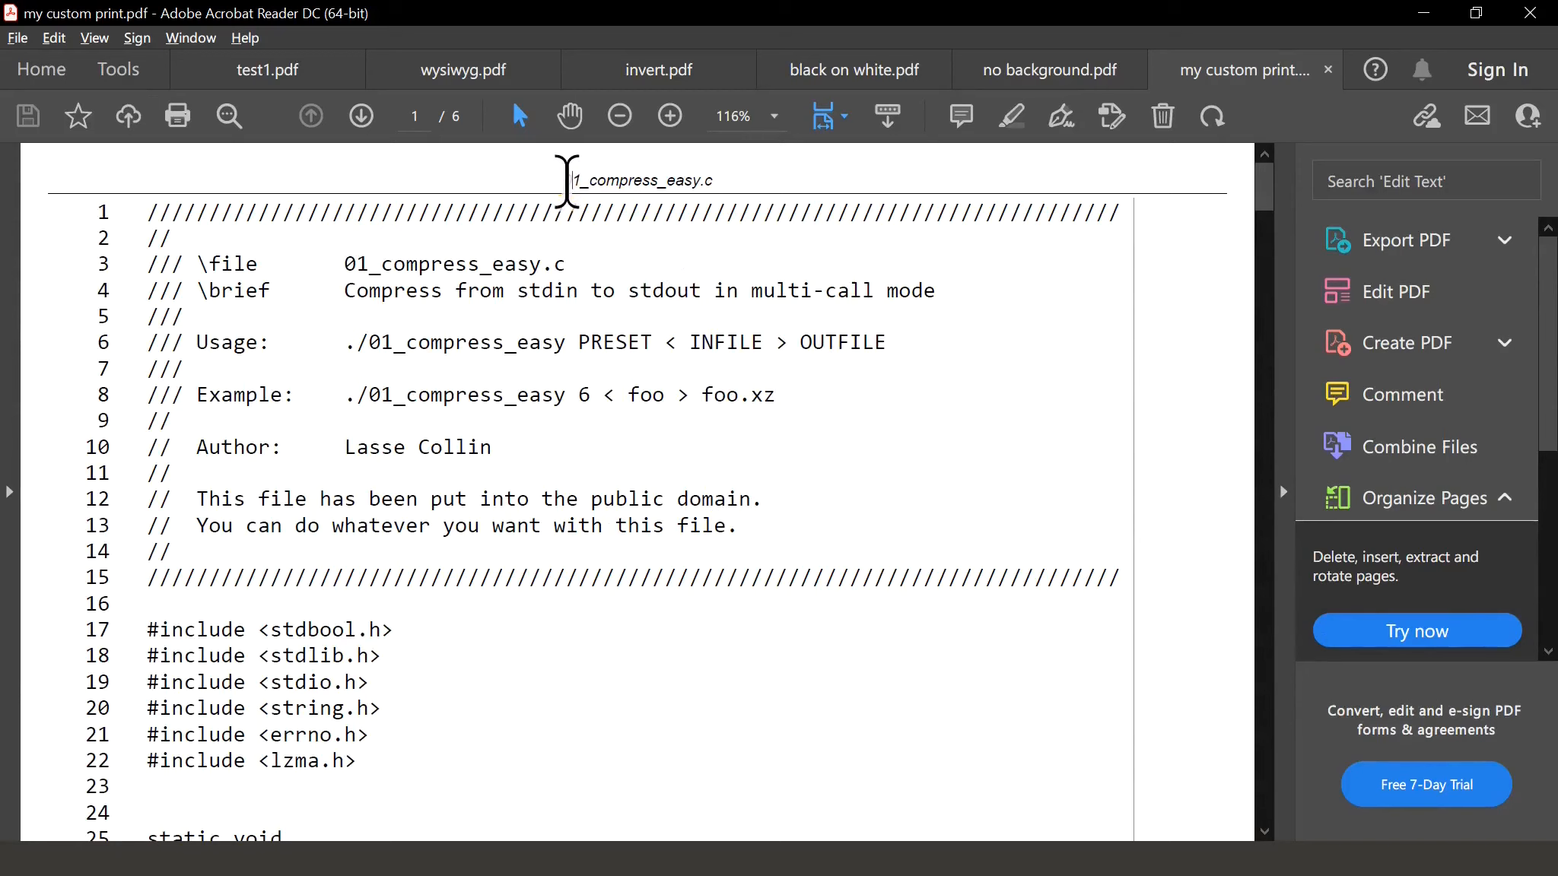
drag(567, 182, 720, 186)
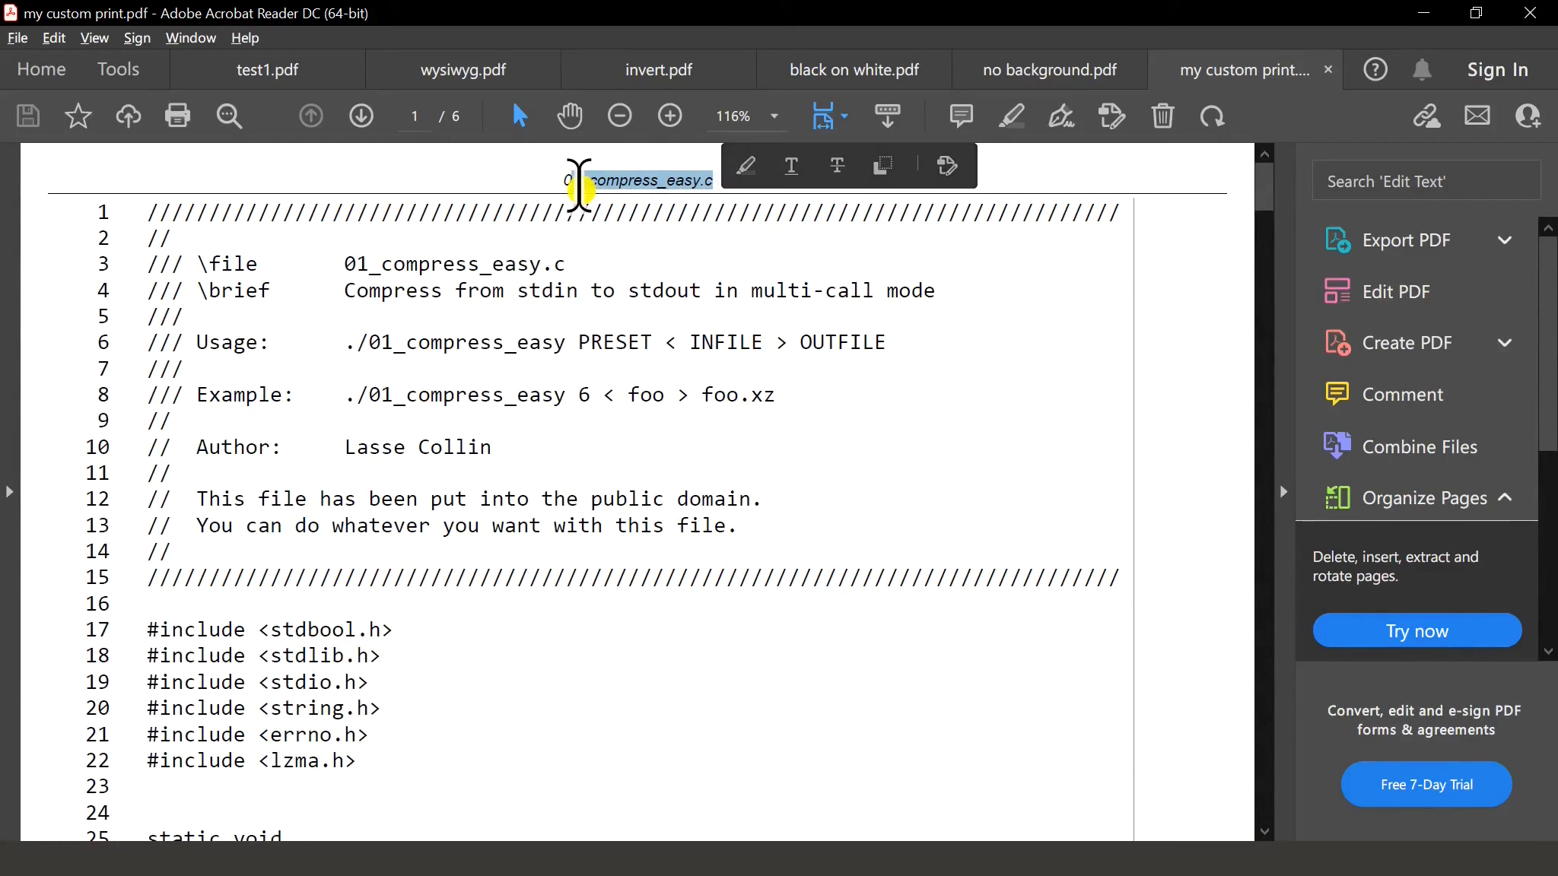
click(578, 183)
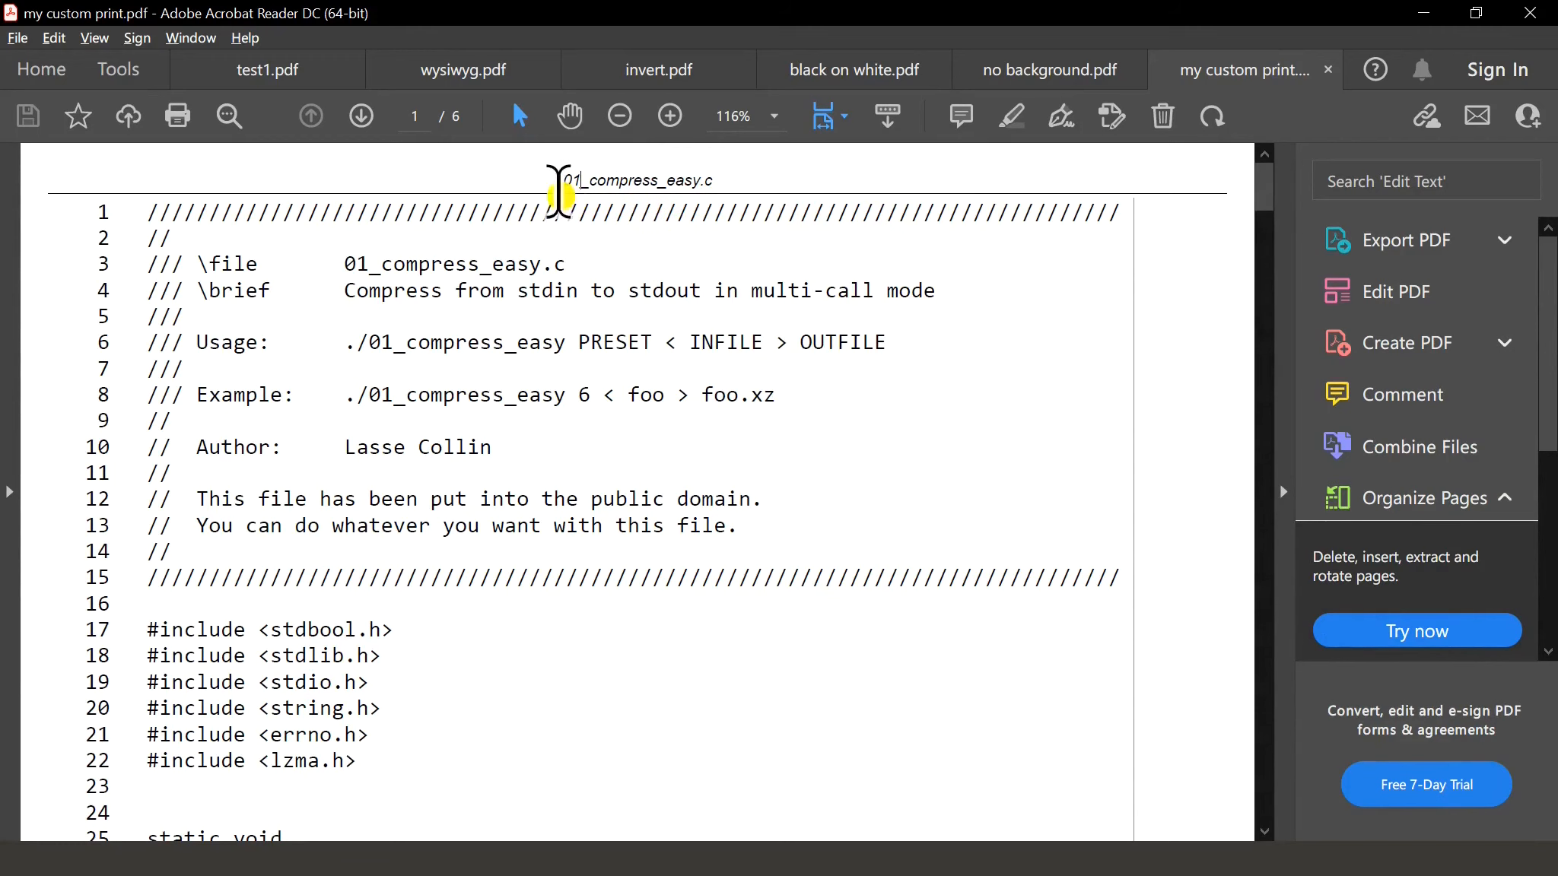
scroll(858, 632, down, 15)
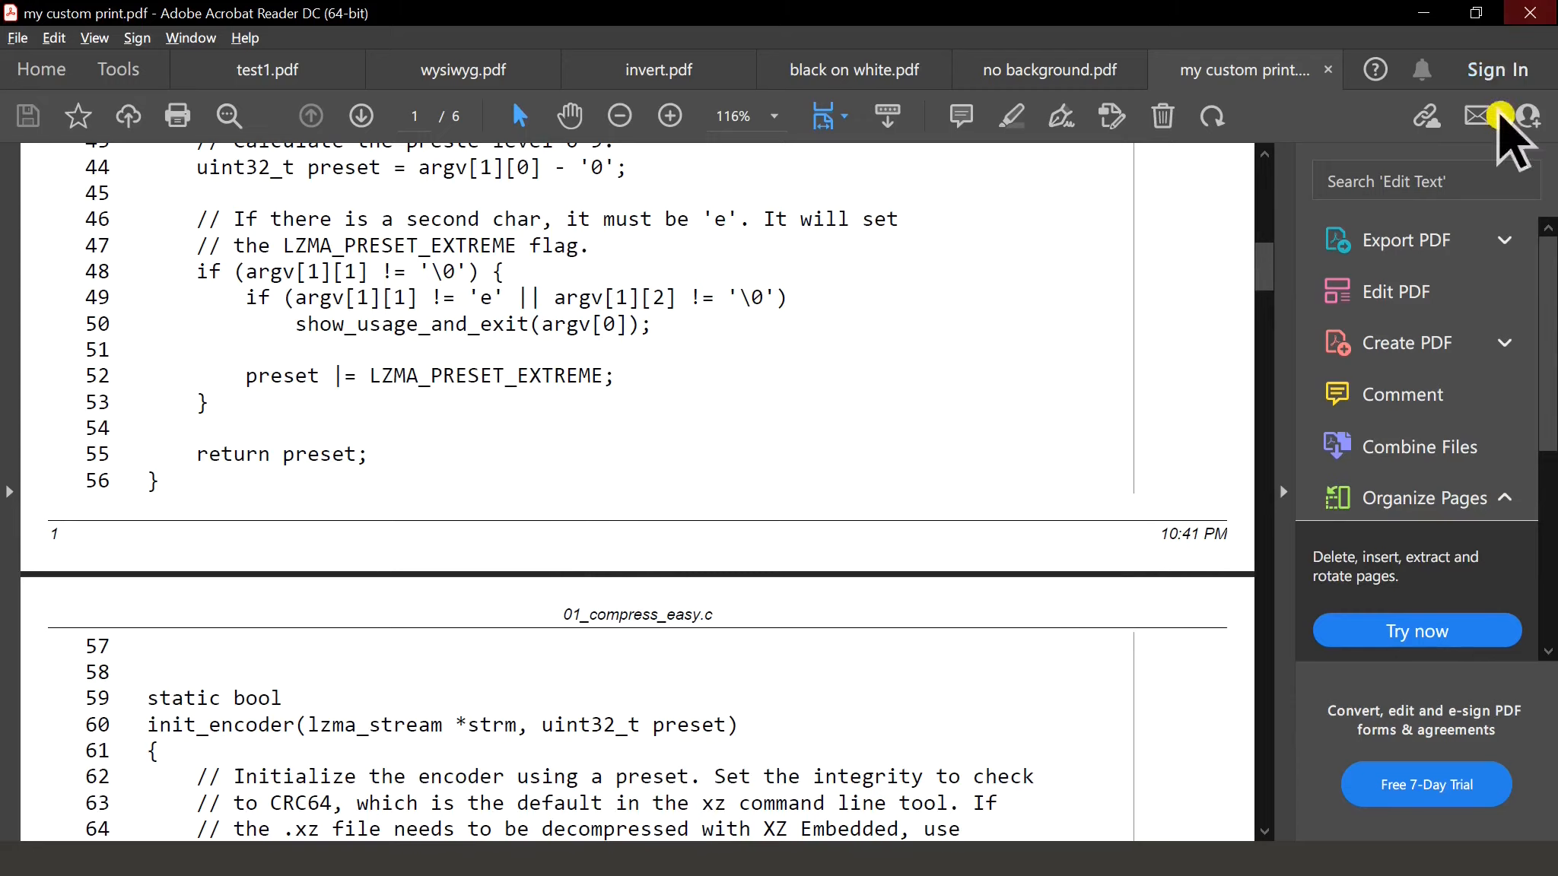
click(1423, 13)
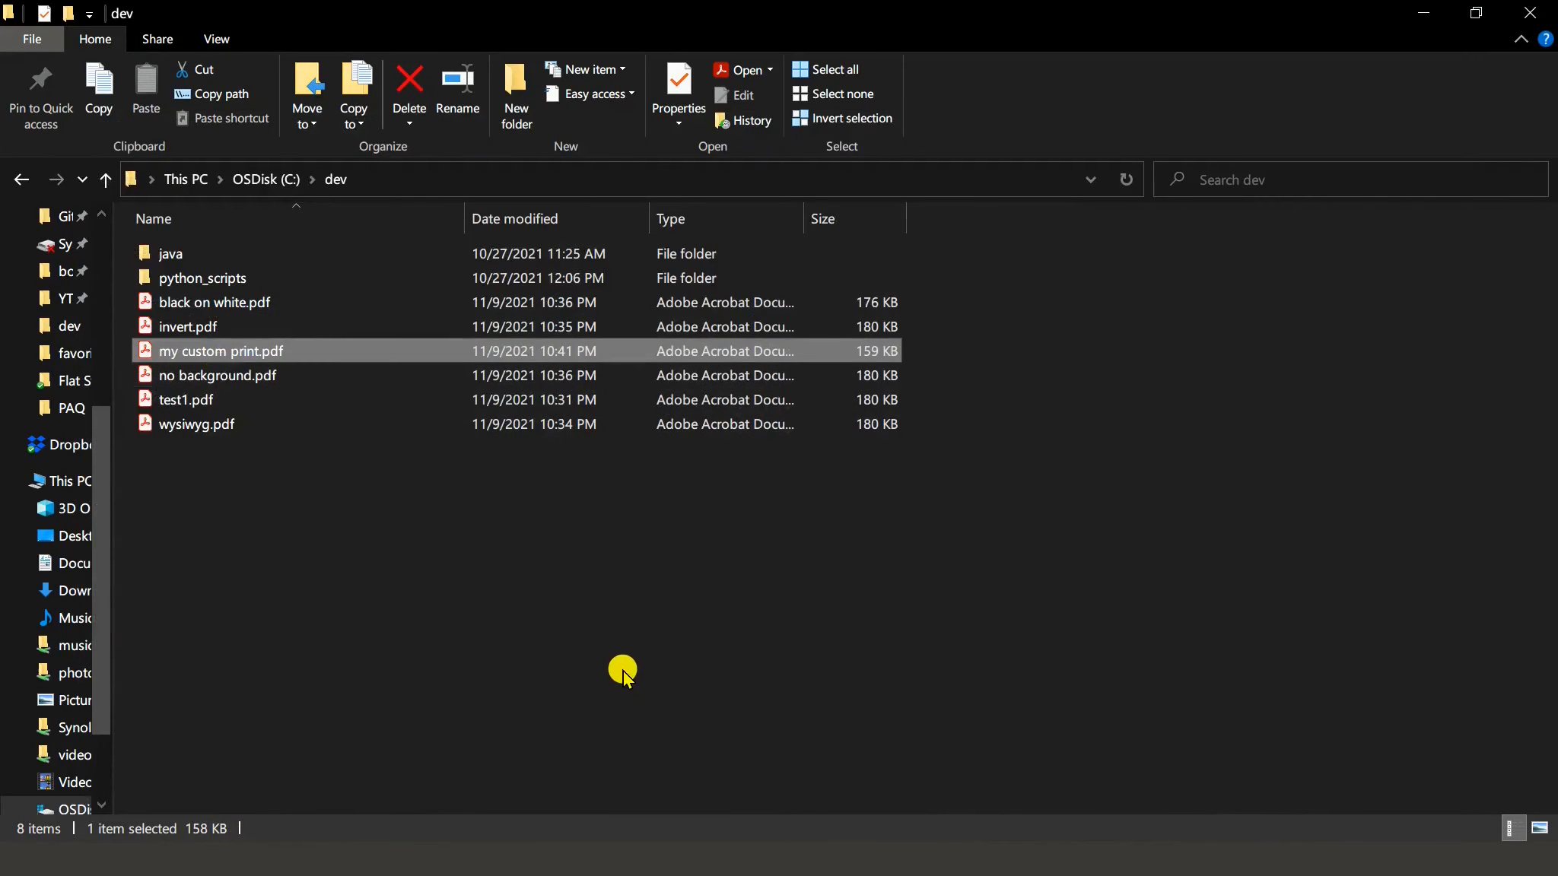
Switch to Notepad++ and, in the Print preferences, enter the author's full name in the footer's middle part and make the footer bold.
key(alt+Tab)
key(alt+Tab)
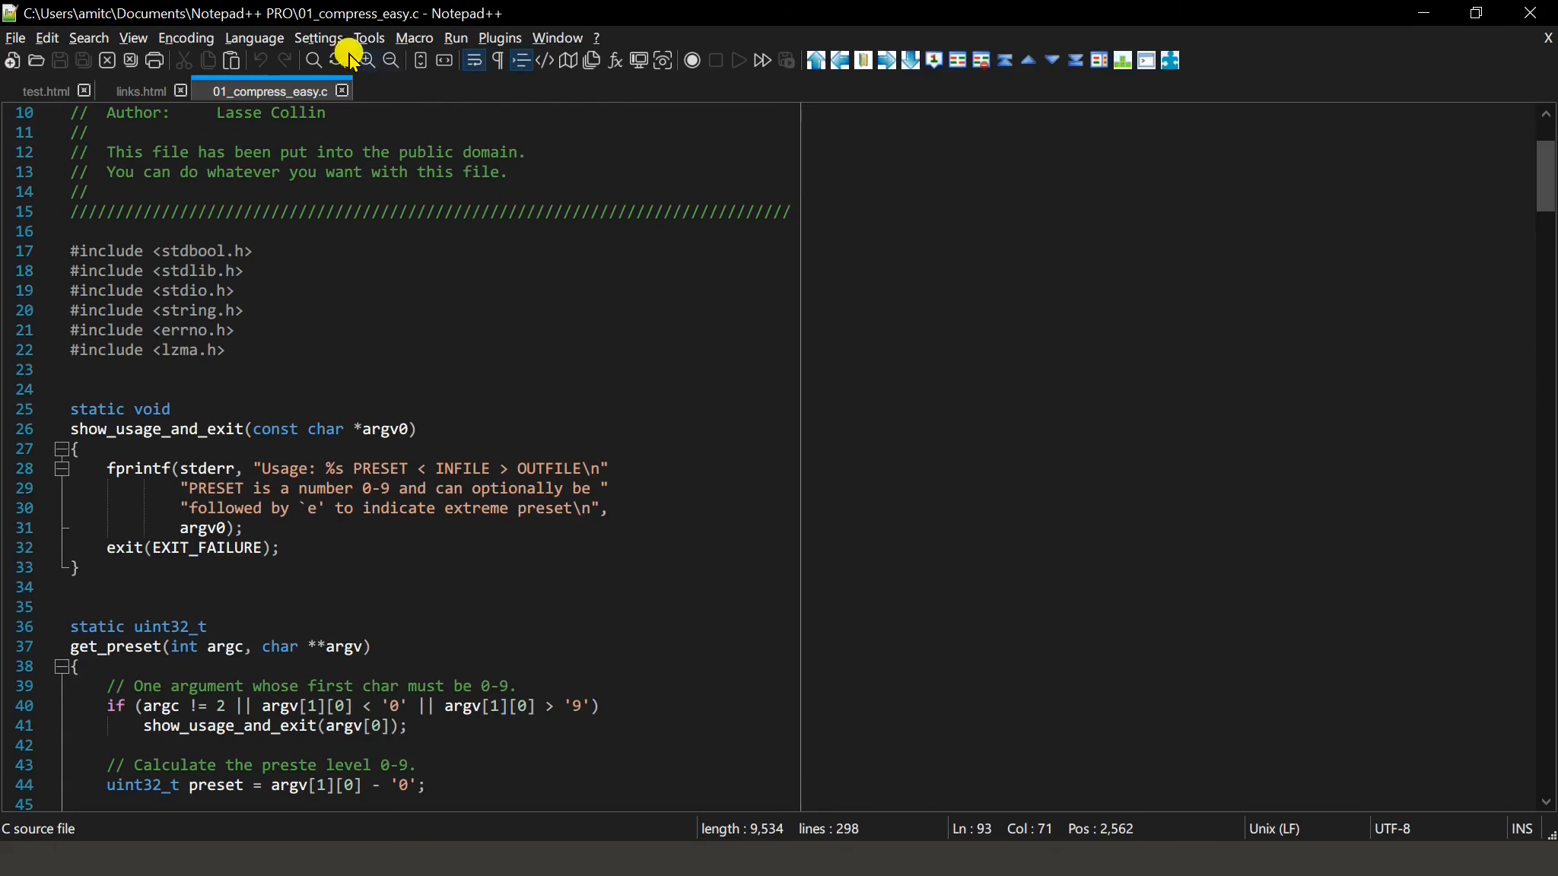
click(318, 38)
click(346, 60)
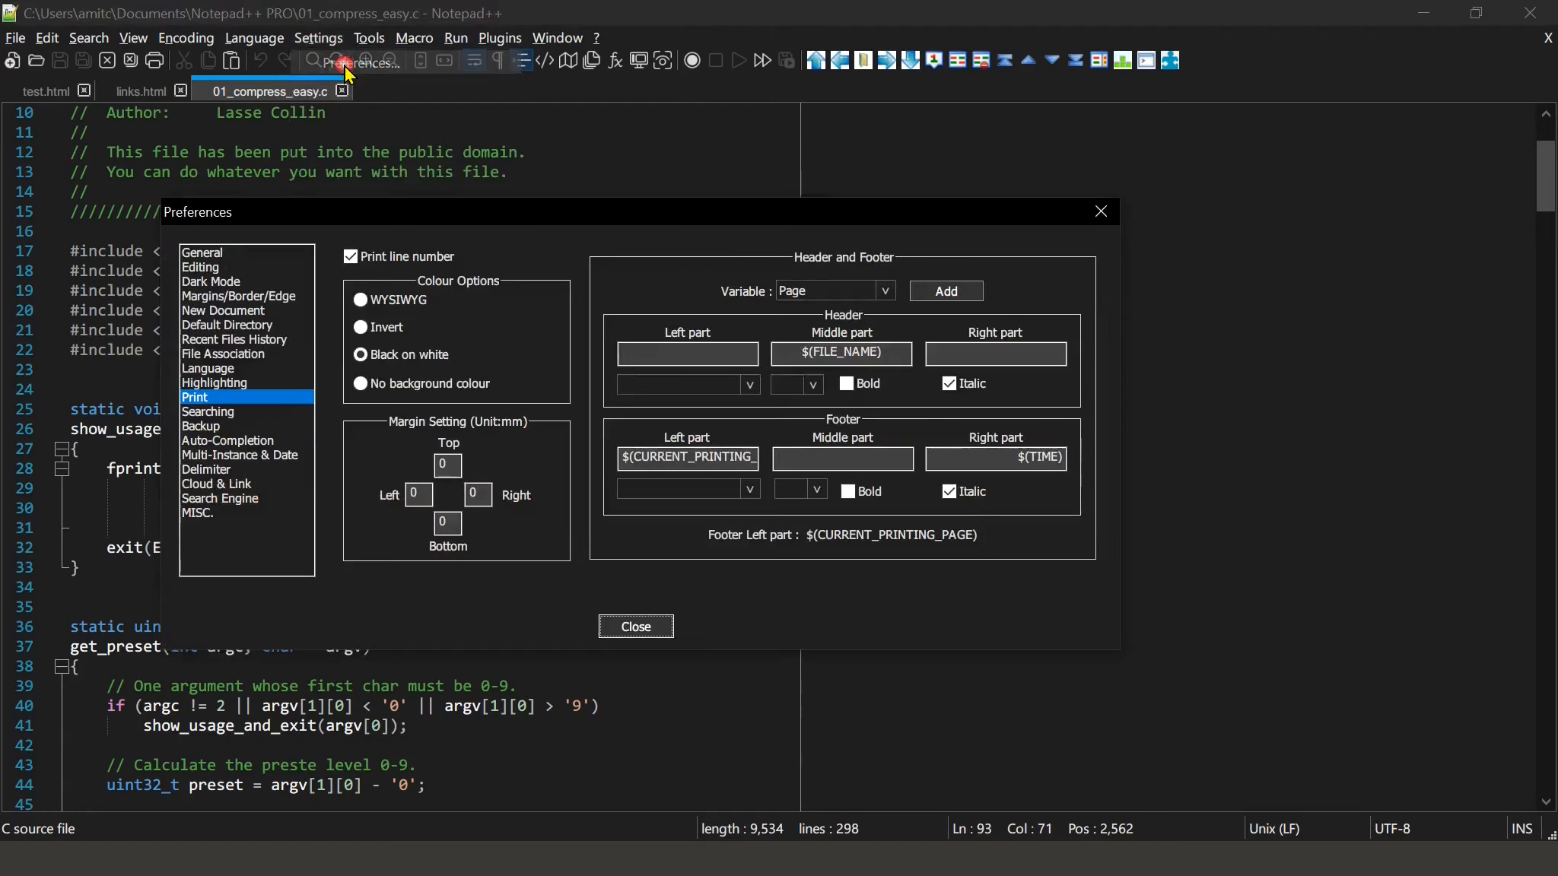
click(814, 453)
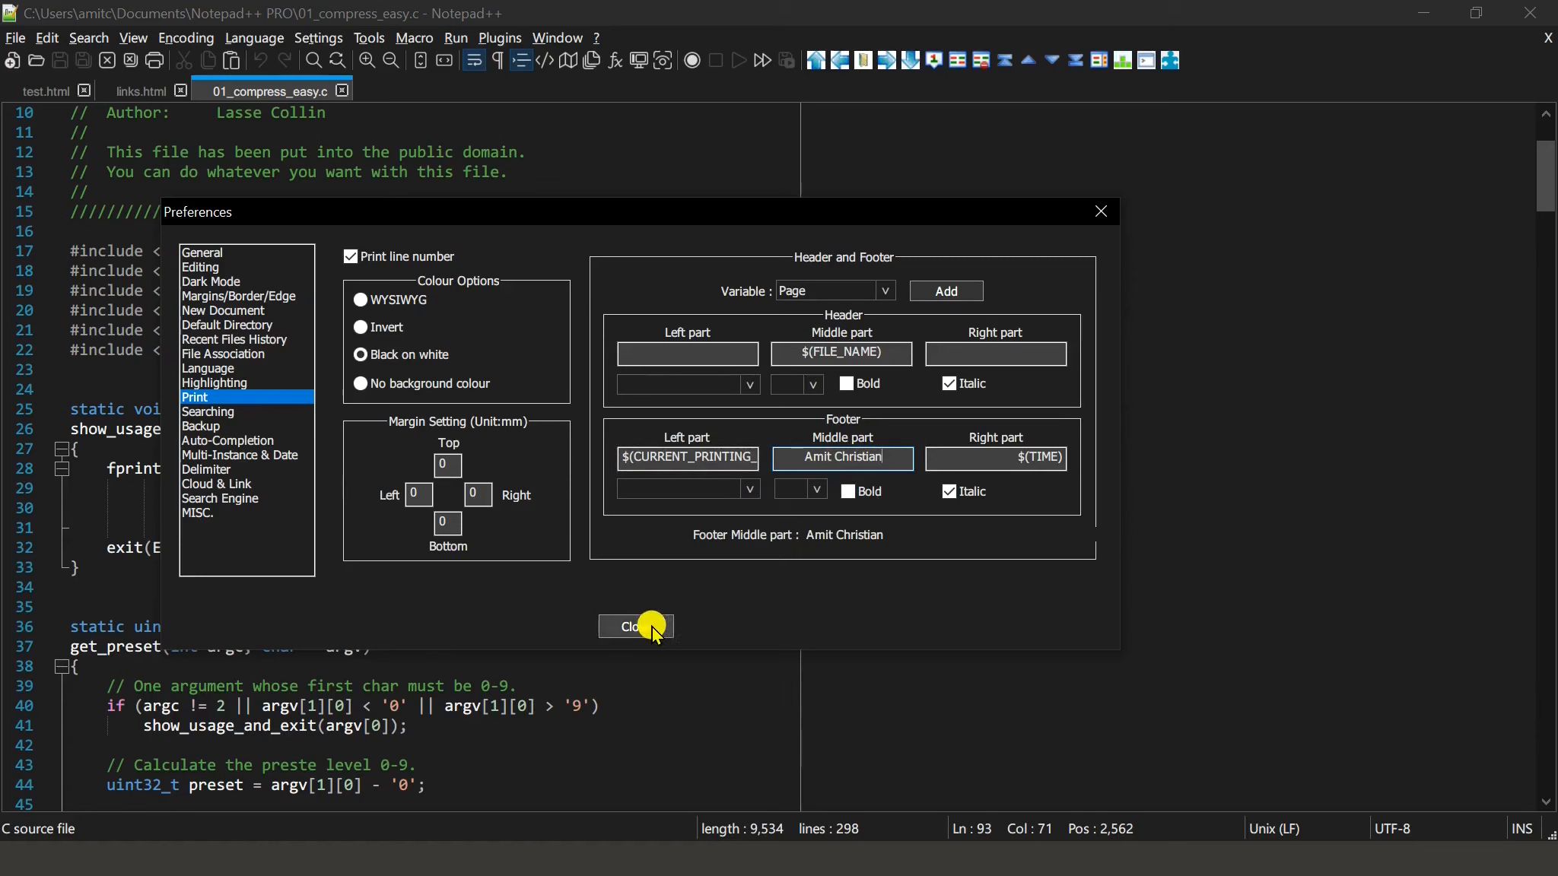
drag(891, 465, 805, 459)
click(848, 494)
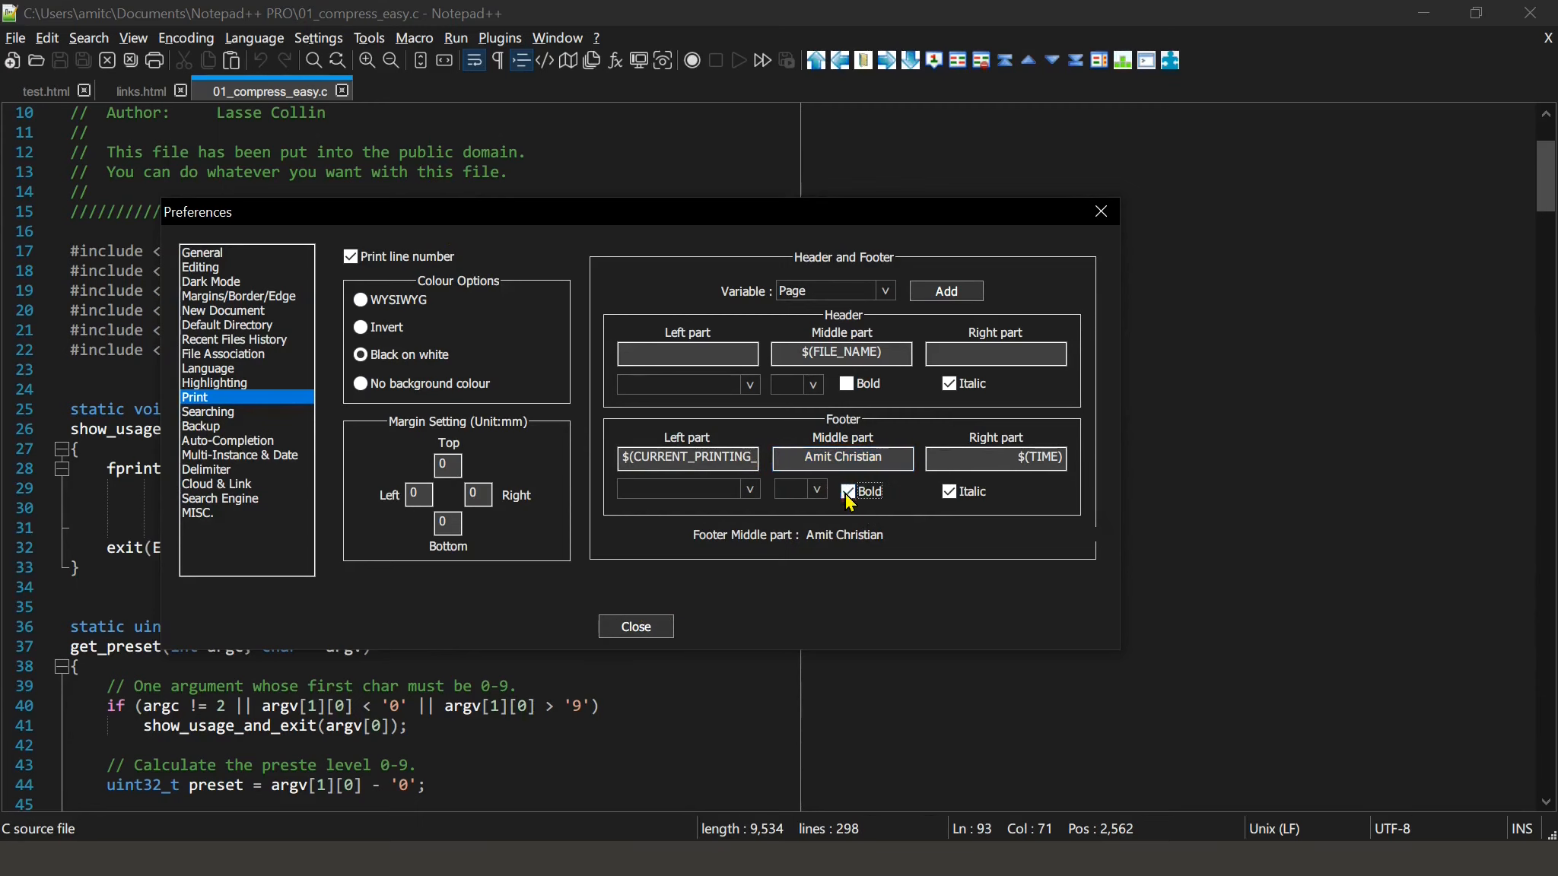
click(644, 628)
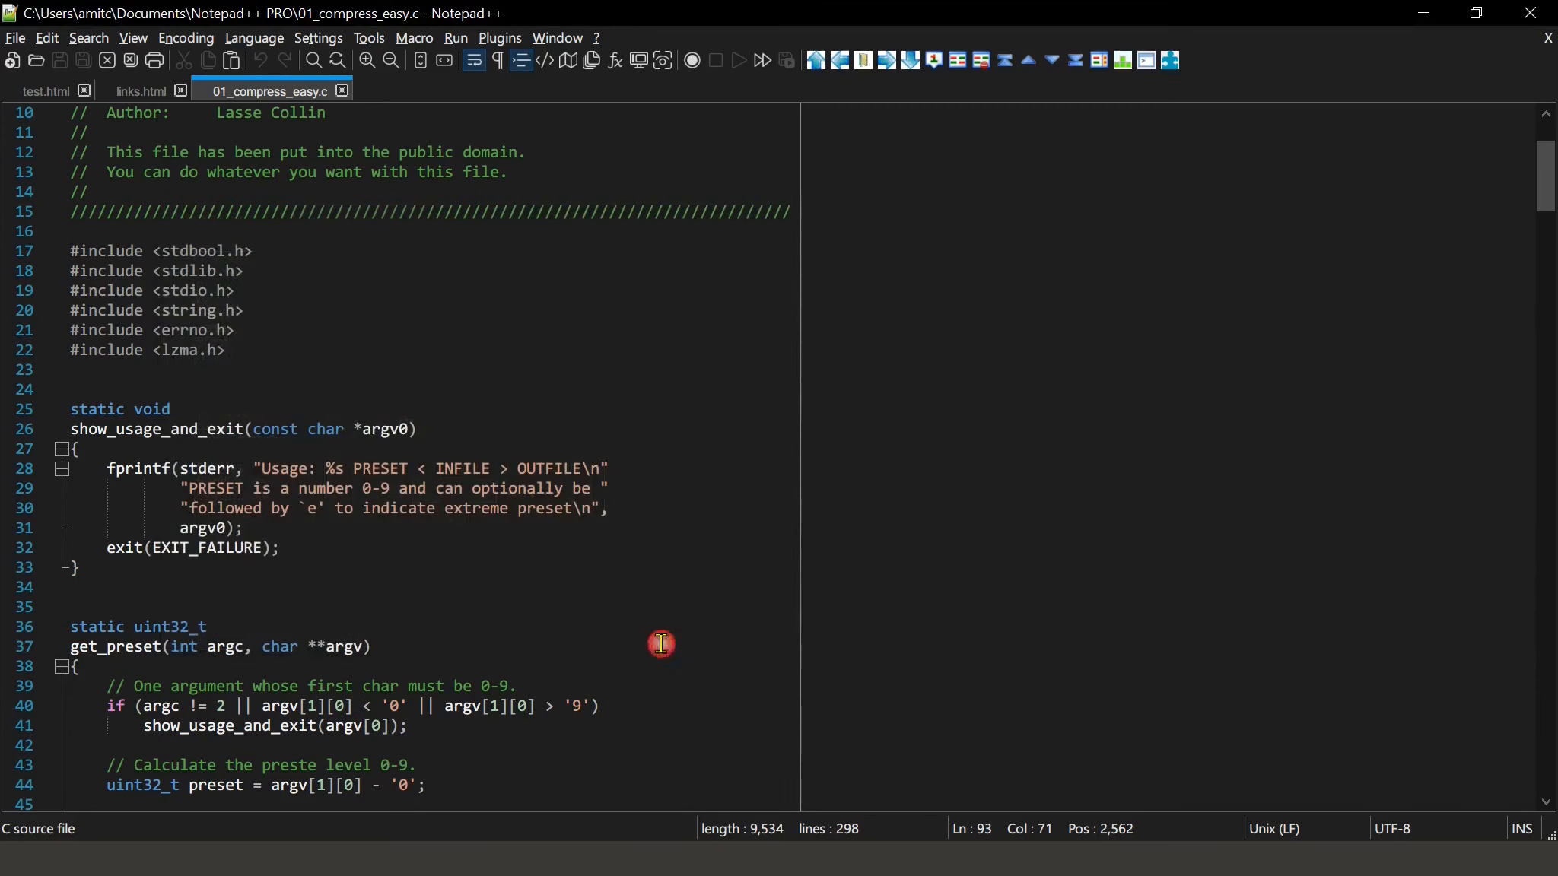
Print 01_compress_easy.c with Microsoft Print to PDF, saving the output as "my custom print name" in the dev folder.
click(20, 42)
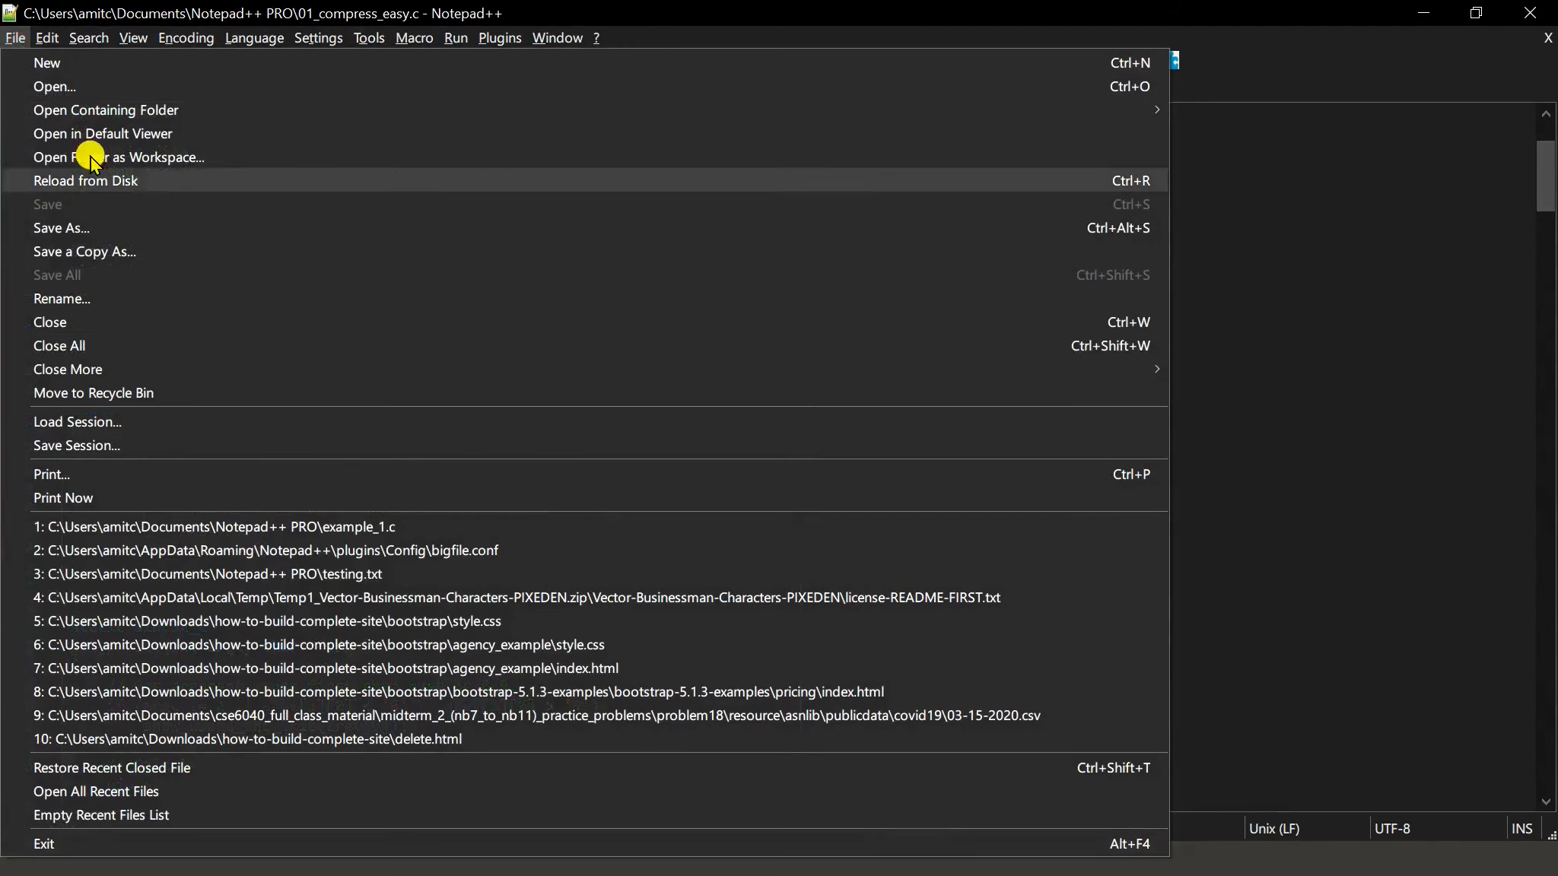
click(195, 485)
click(407, 115)
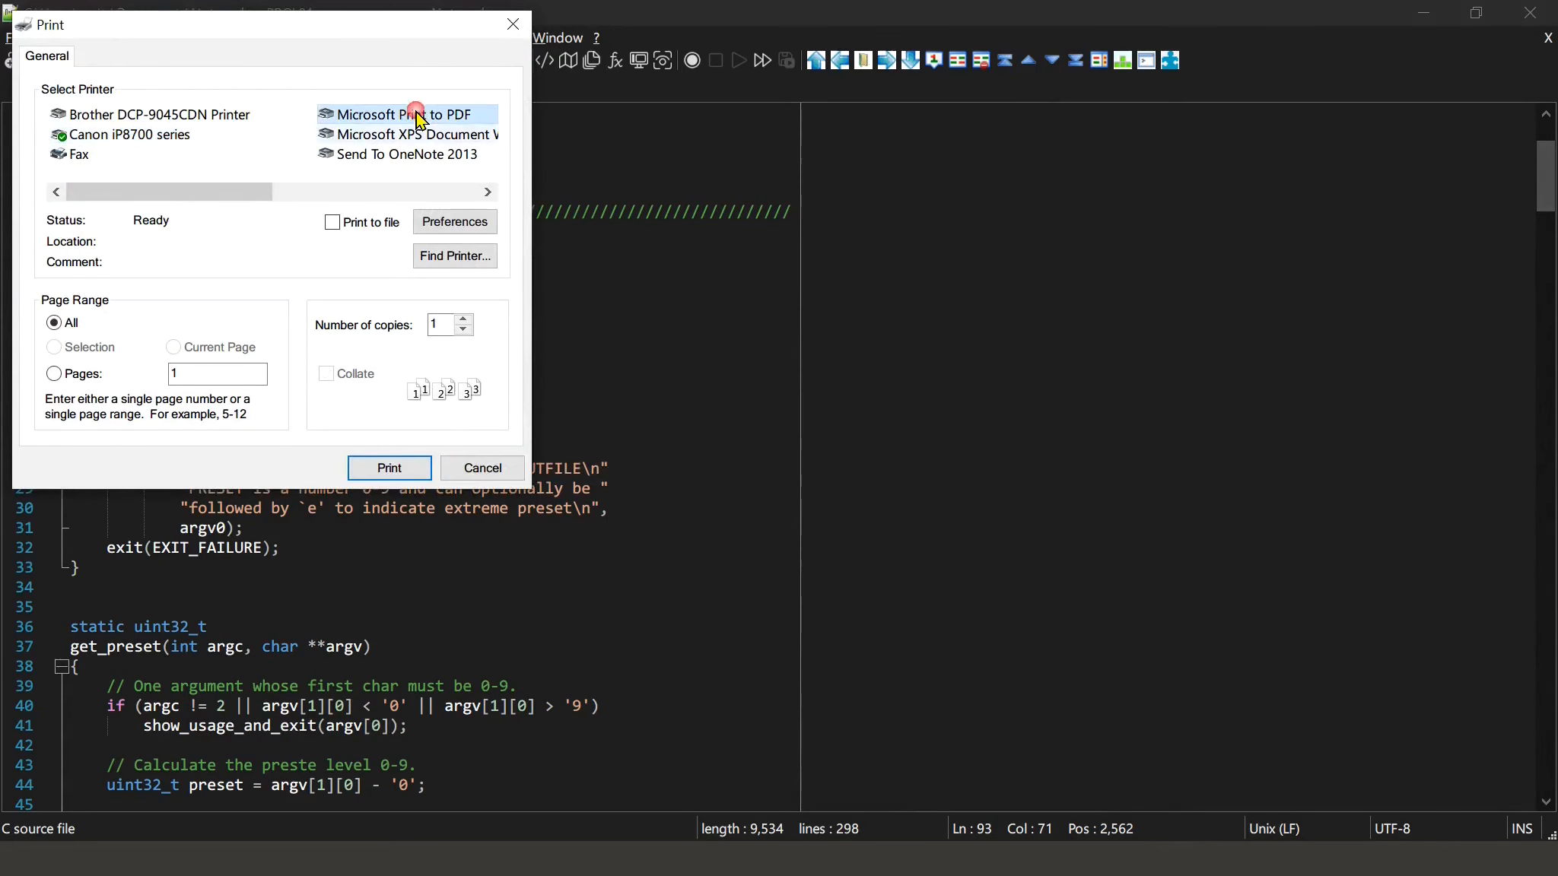
click(390, 469)
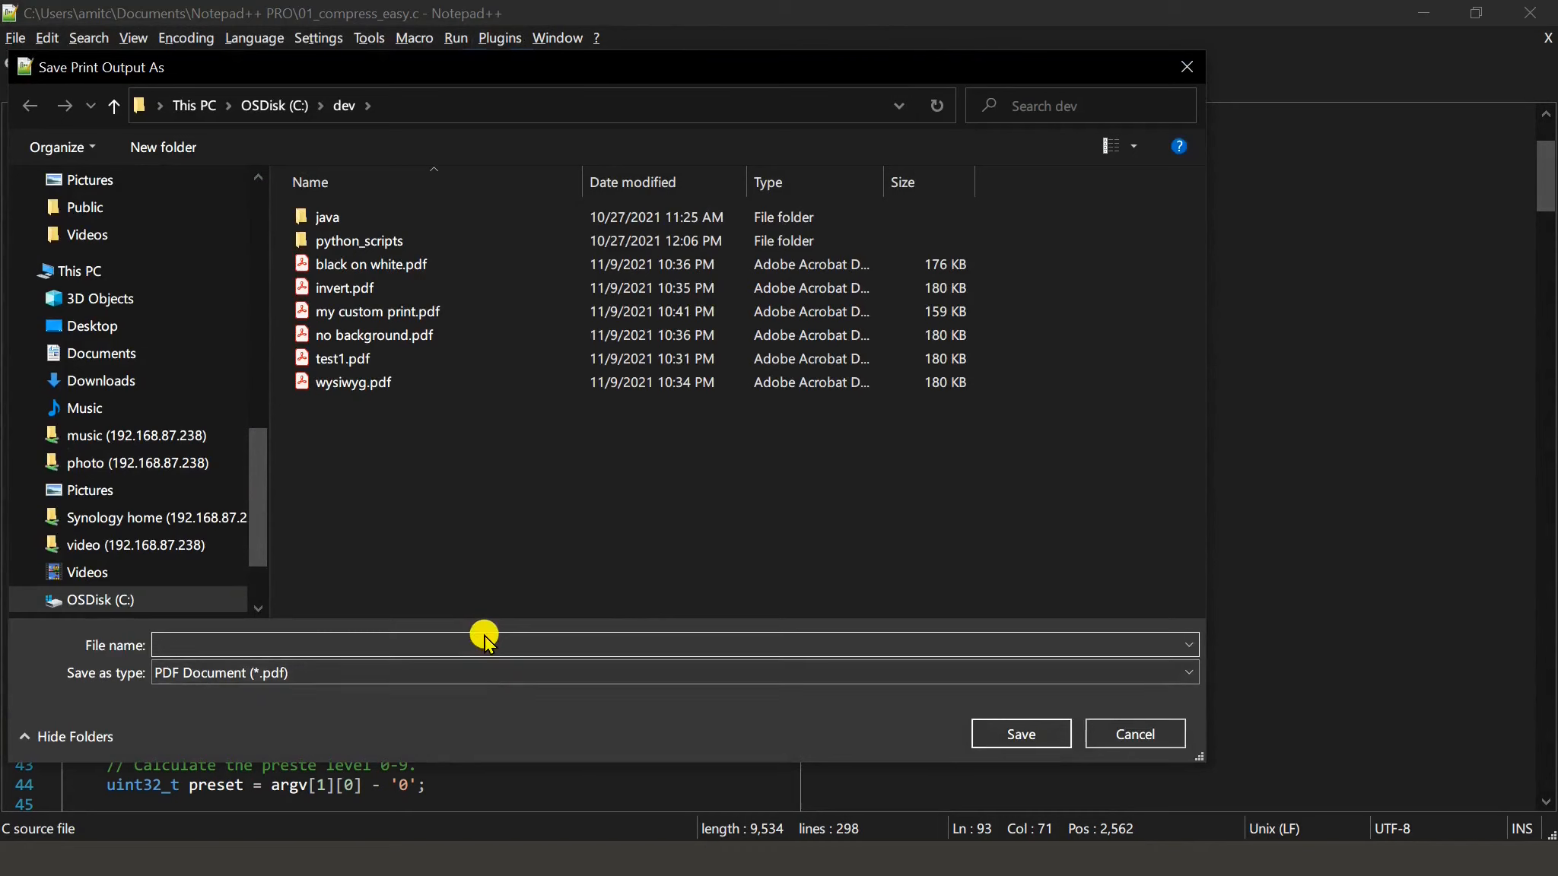
text(my custom)
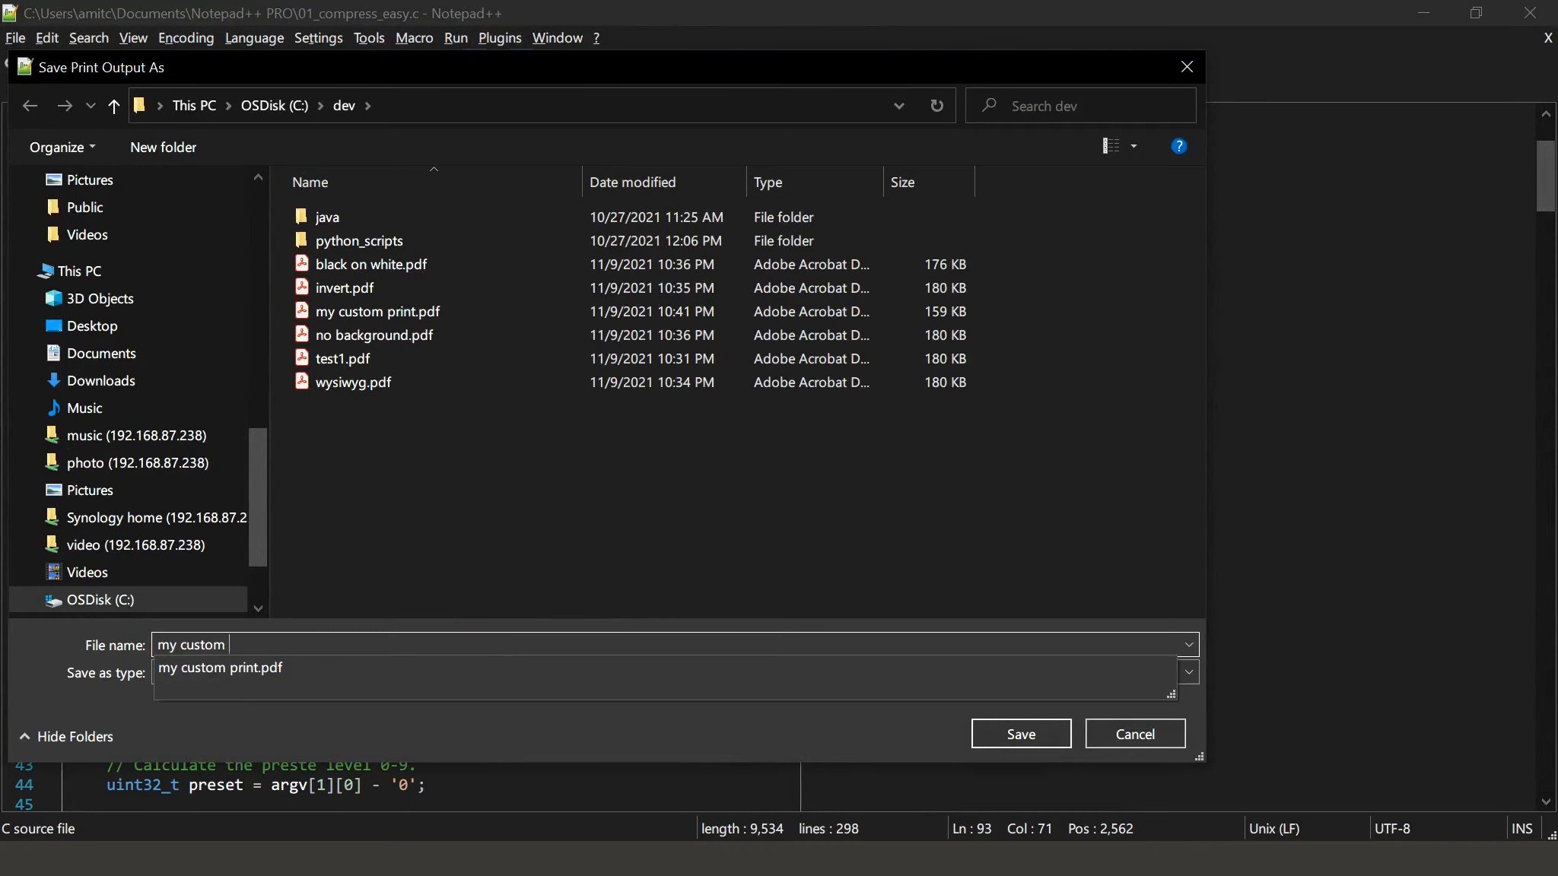
text( print name)
key(Return)
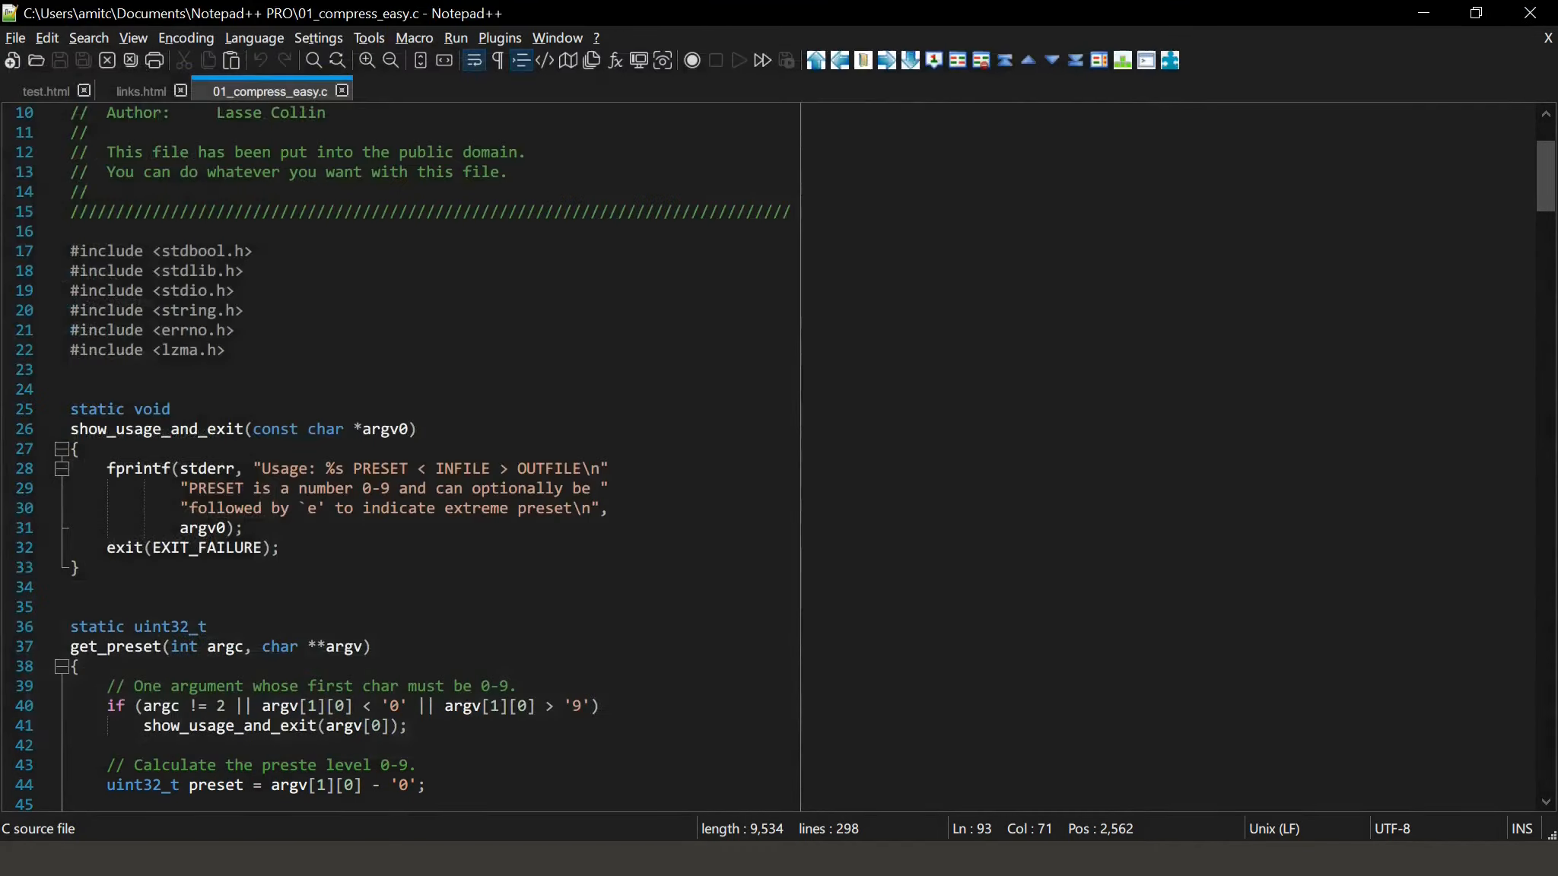
Switch to File Explorer, open my custom print name.pdf and examine the first page's footer, and minimise the PDF reader.
key(alt+Tab)
key(alt+Tab)
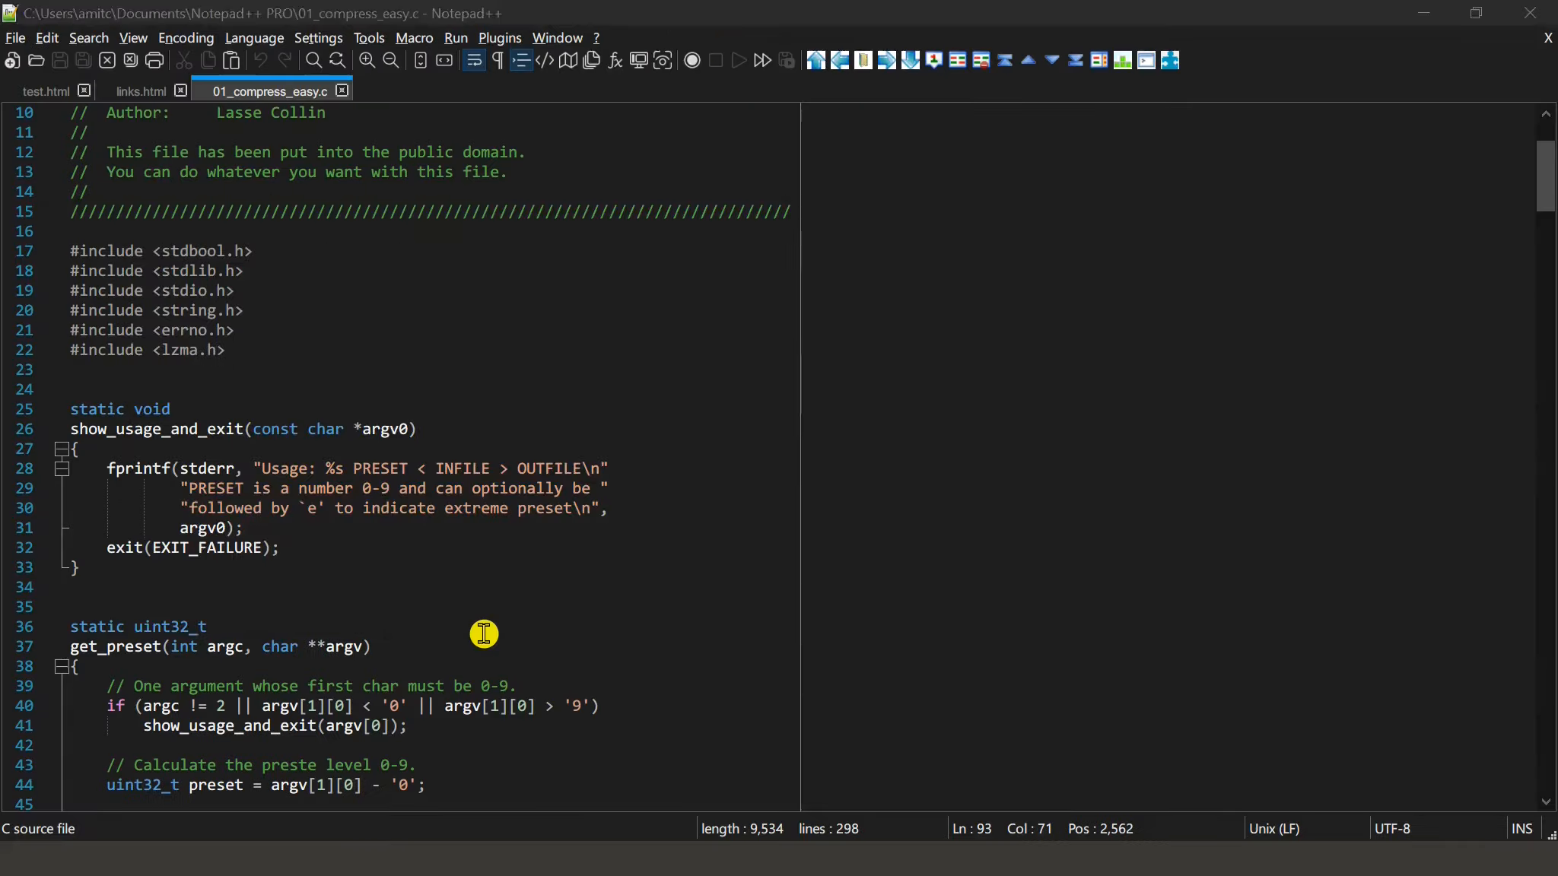
key(alt+Tab)
click(255, 352)
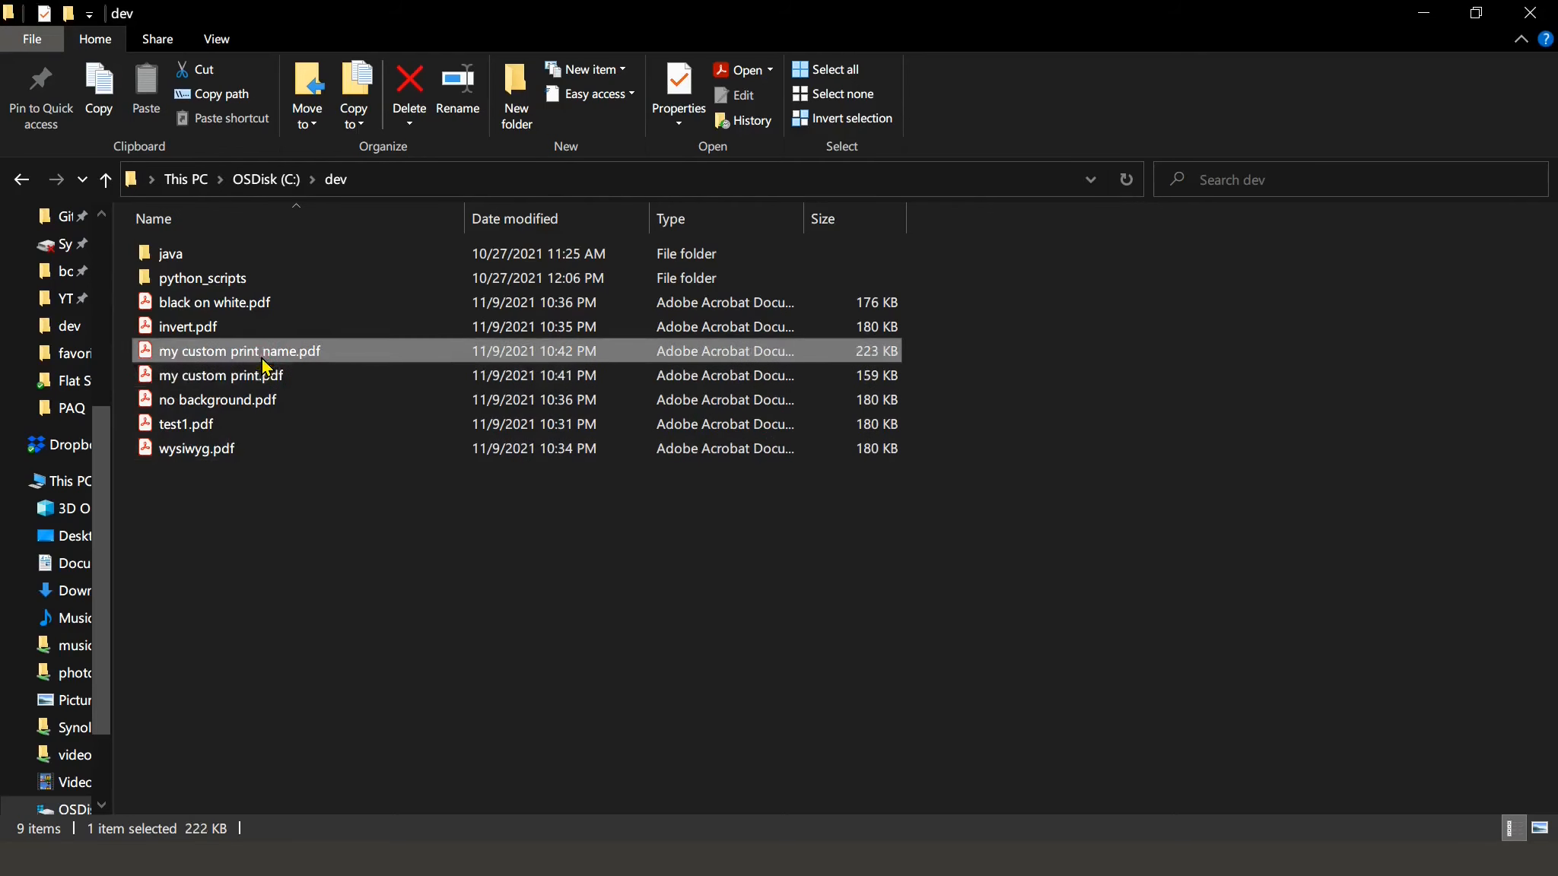
scroll(889, 567, down, 6)
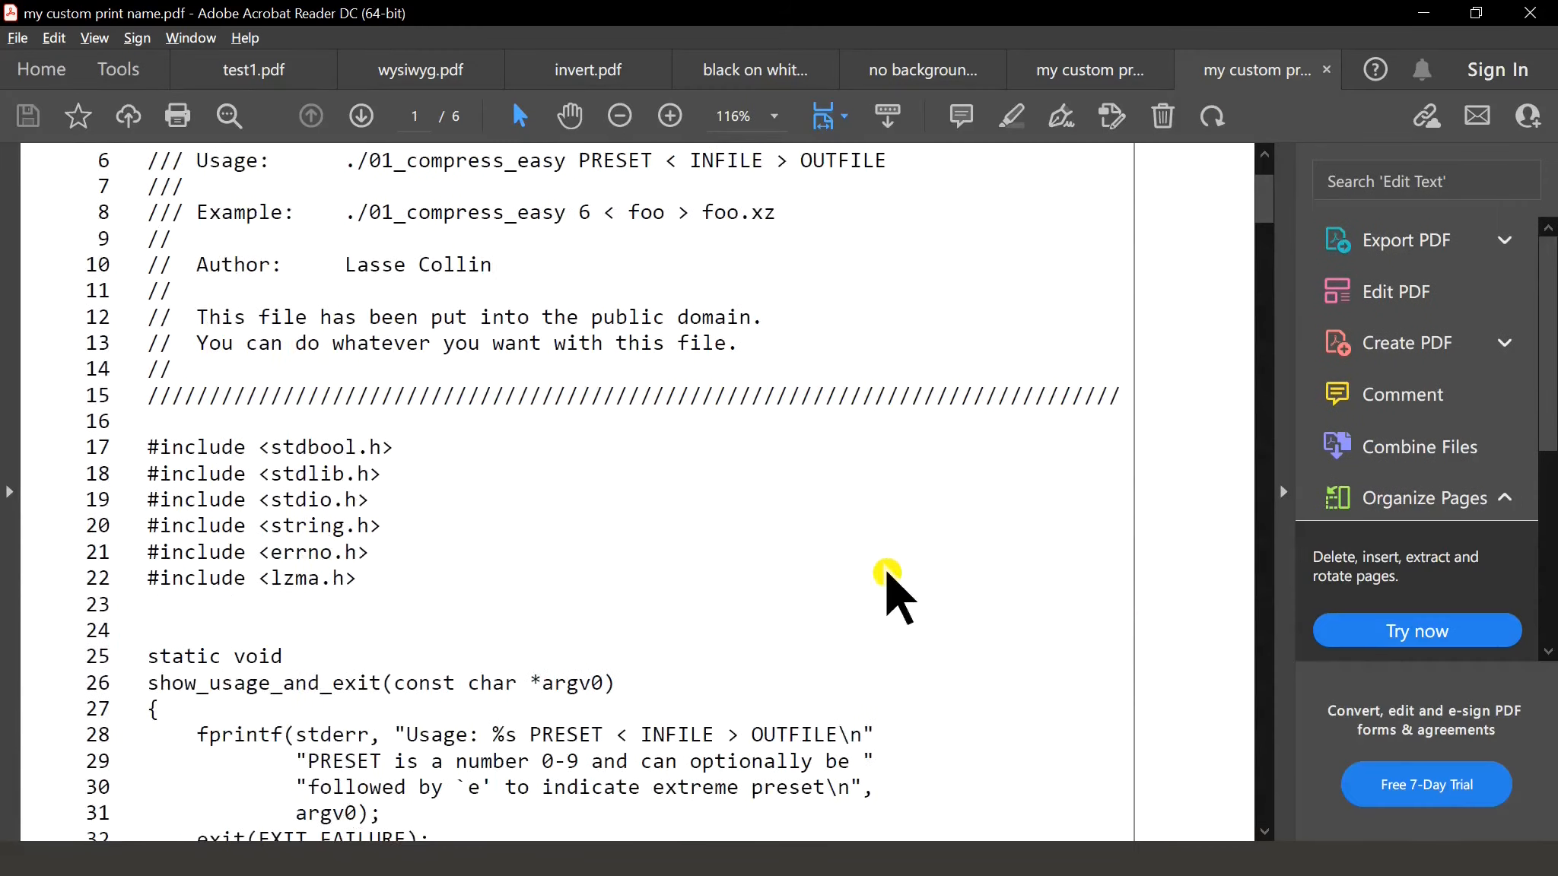
scroll(890, 578, down, 3)
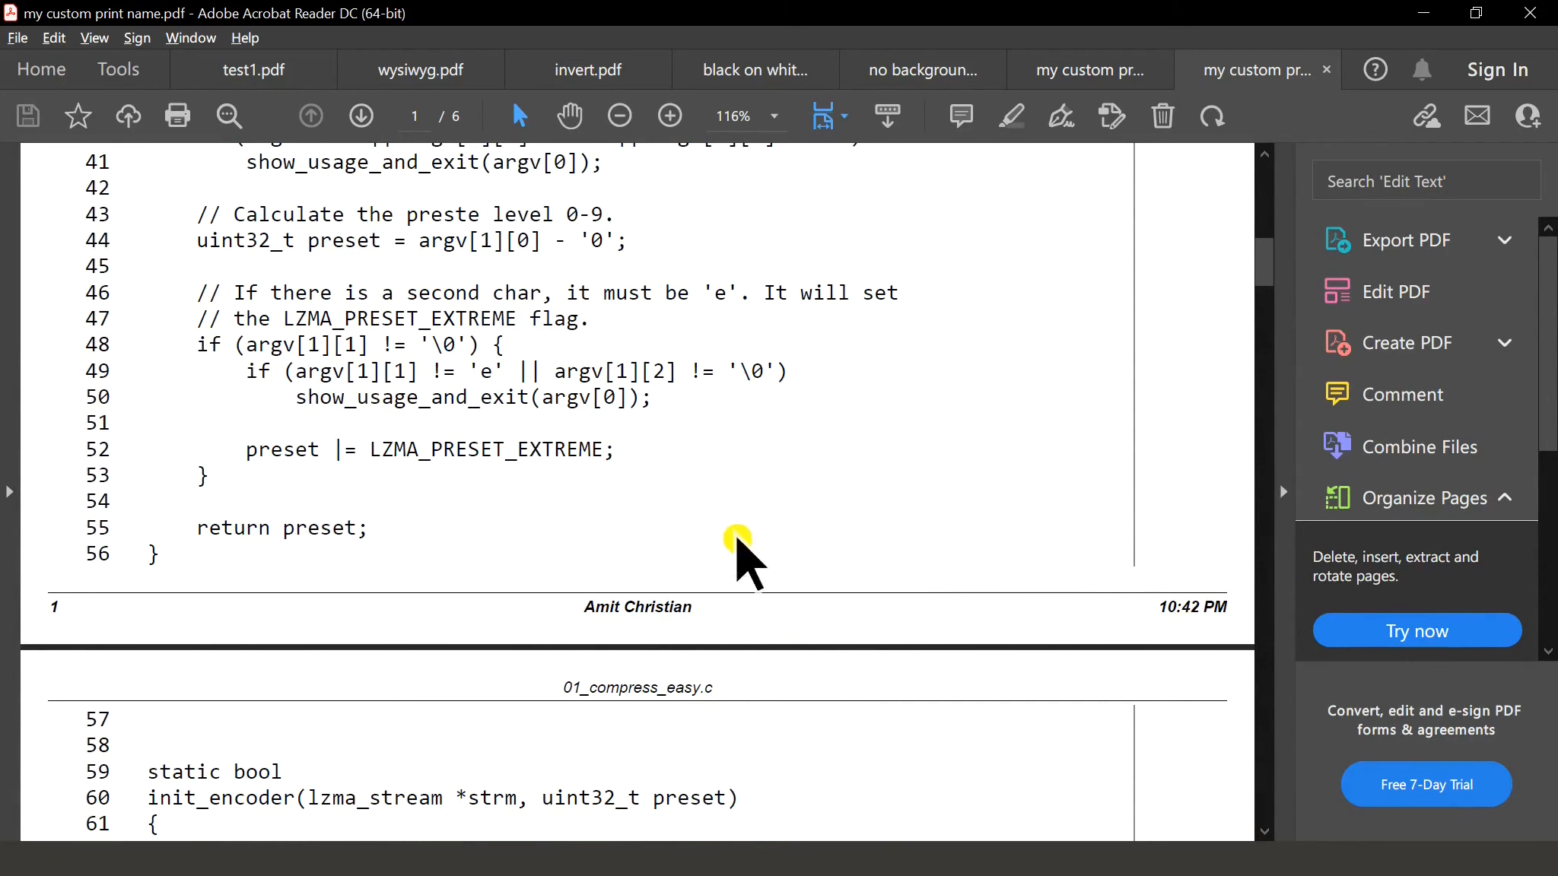
click(1427, 13)
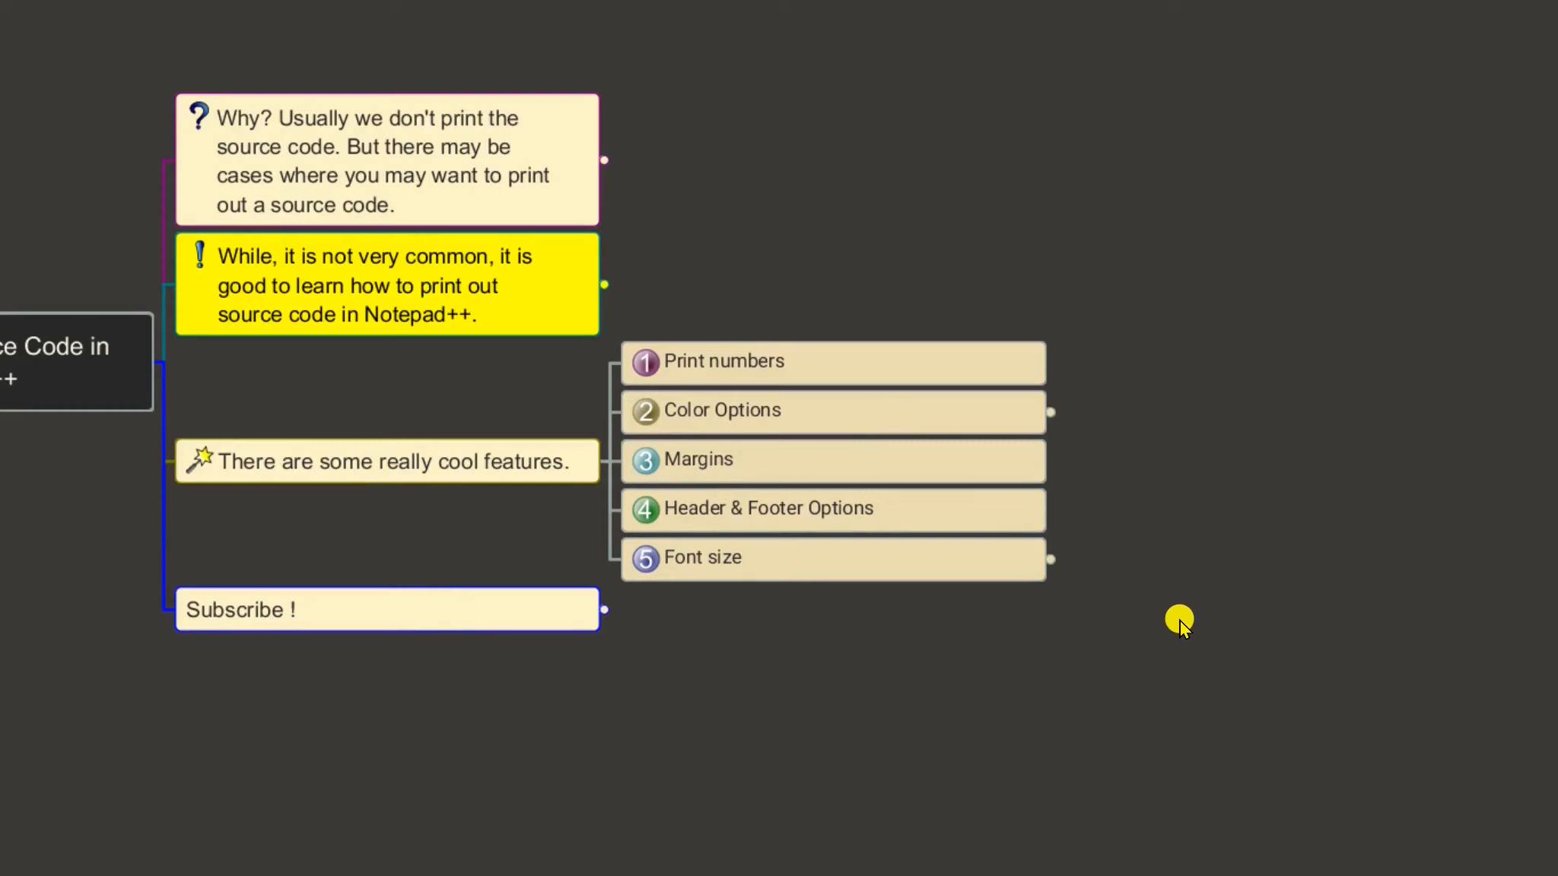
Expand the Font size topic in the mind map and switch to Notepad++.
click(1055, 563)
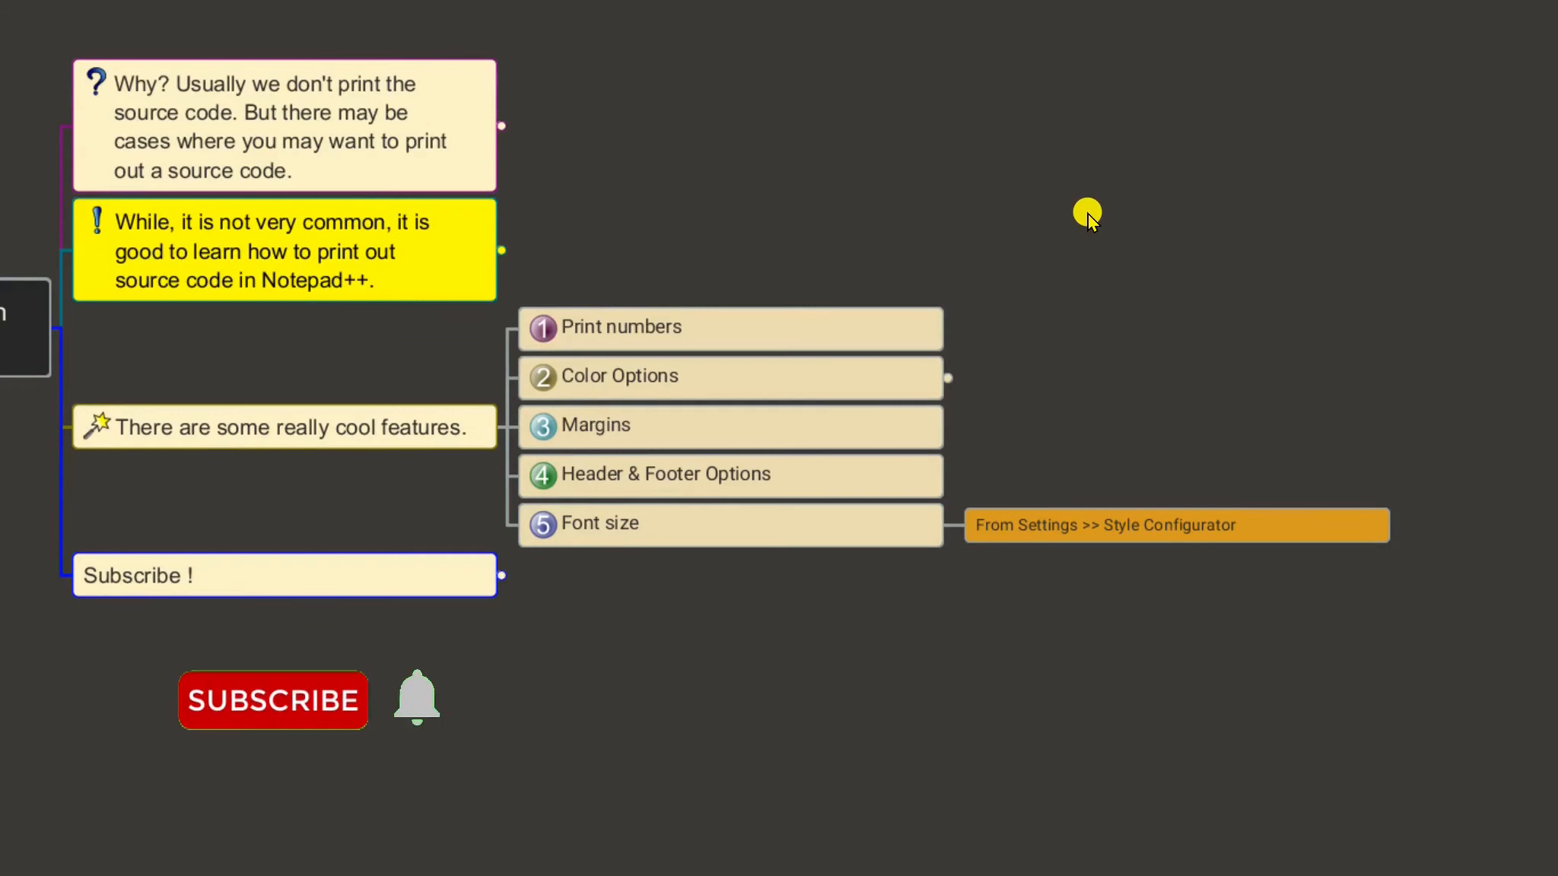
key(alt+Tab)
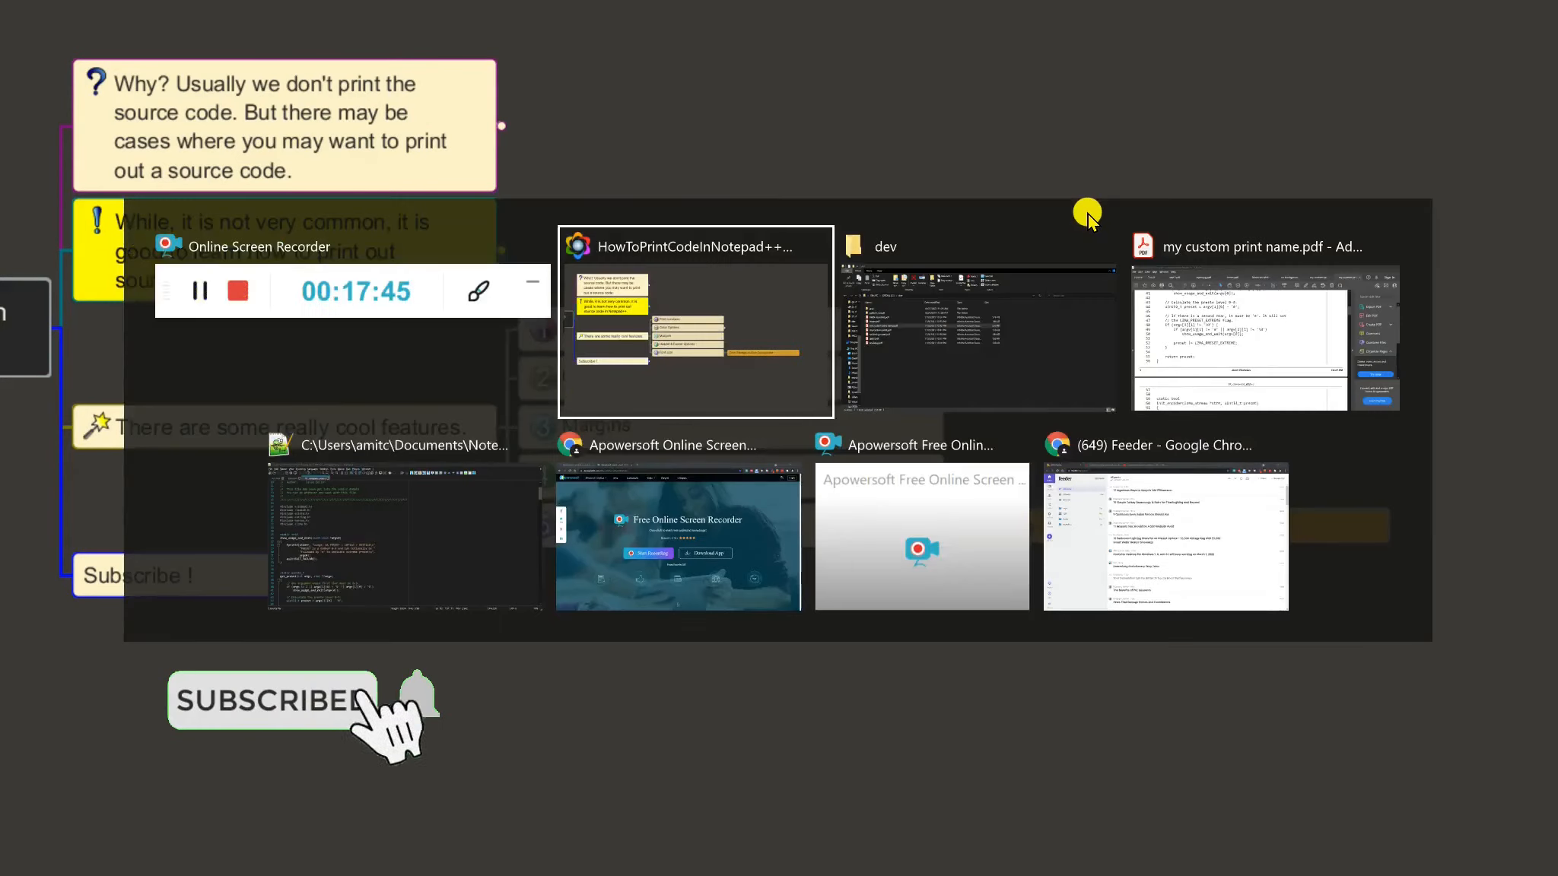
click(273, 605)
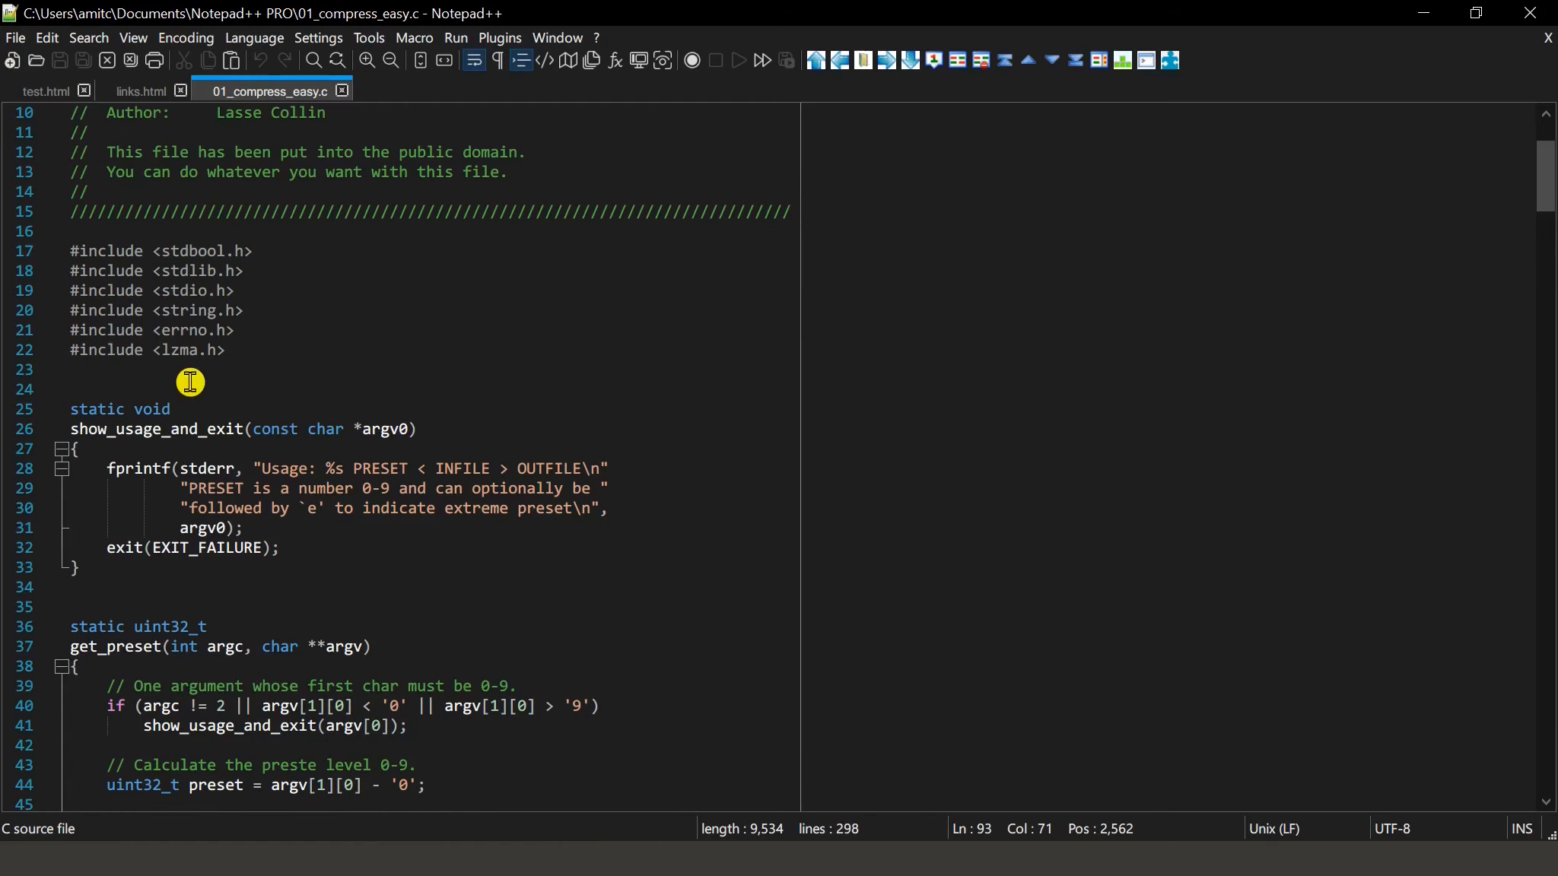
Zoom in on the code of 01_compress_easy.c until the editor text is much larger.
scroll(243, 403, up, 4)
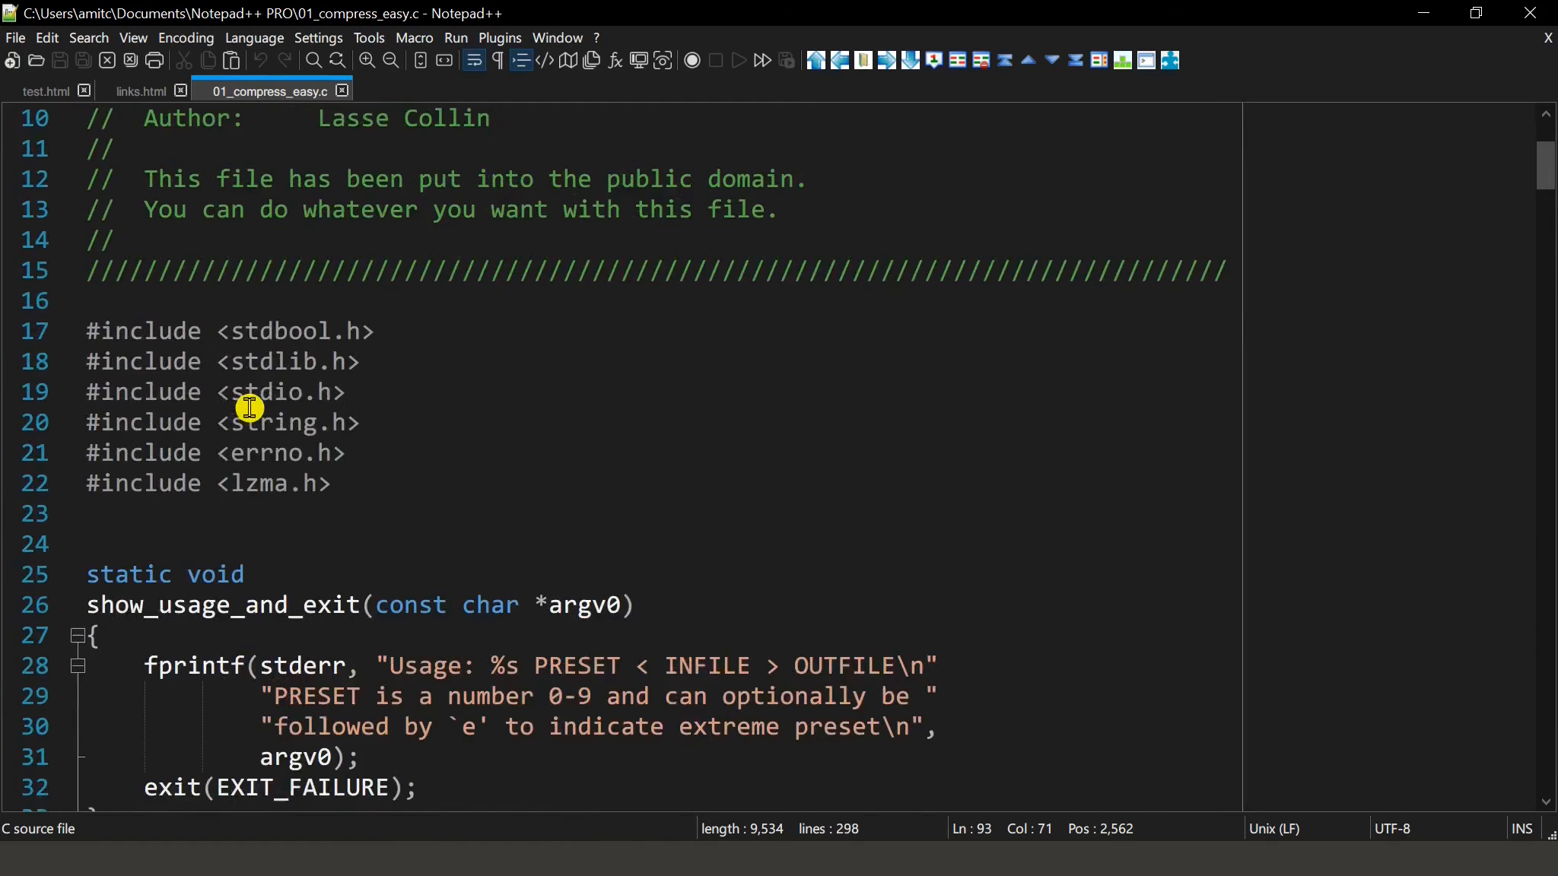
scroll(249, 409, down, 6)
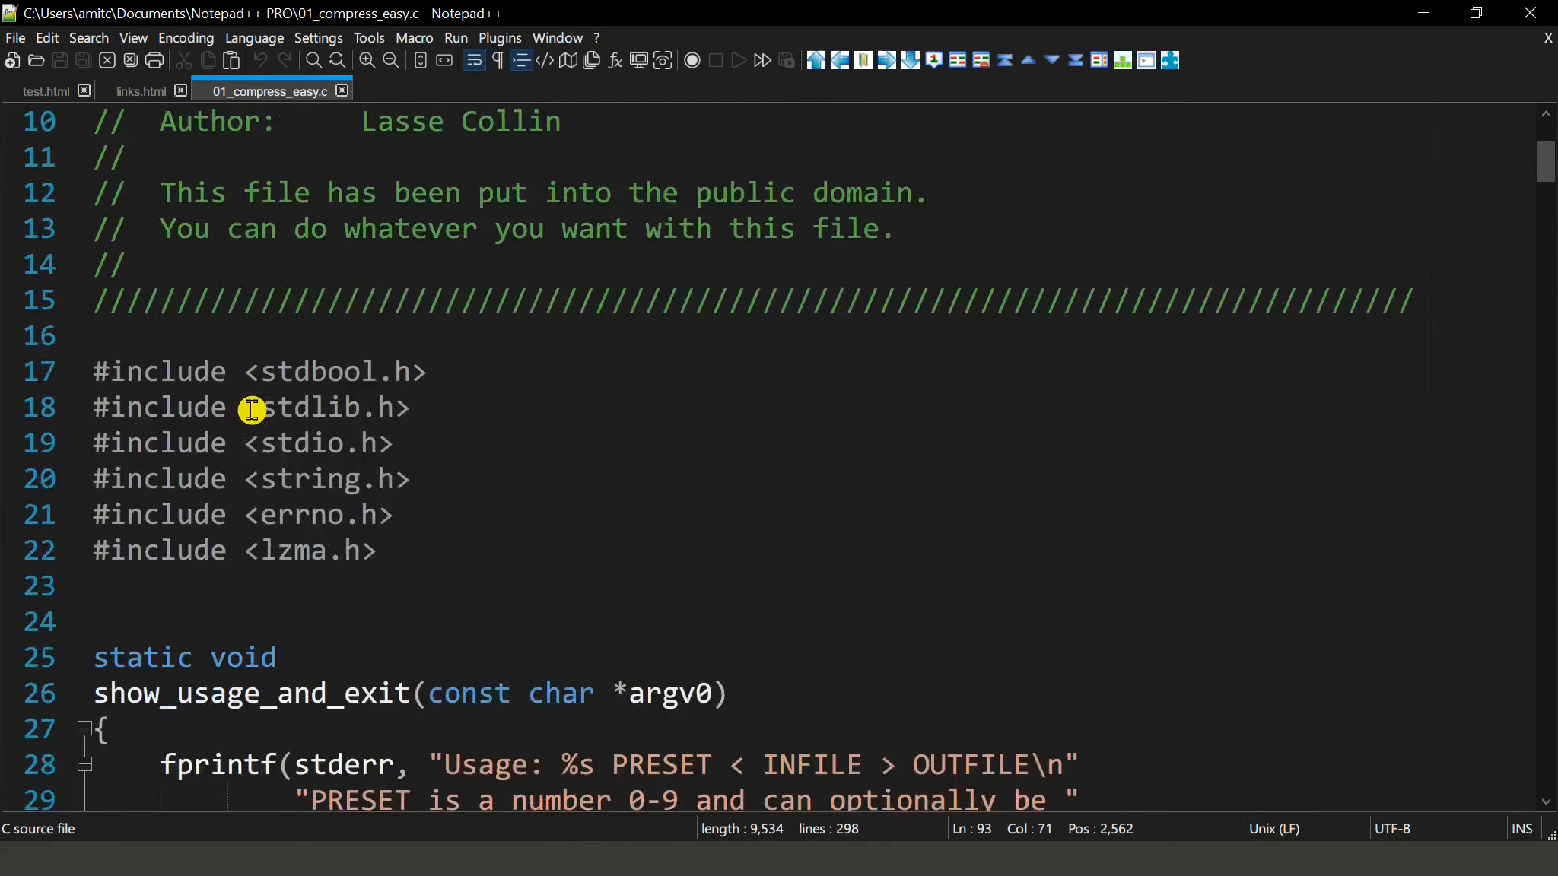
scroll(255, 417, up, 6)
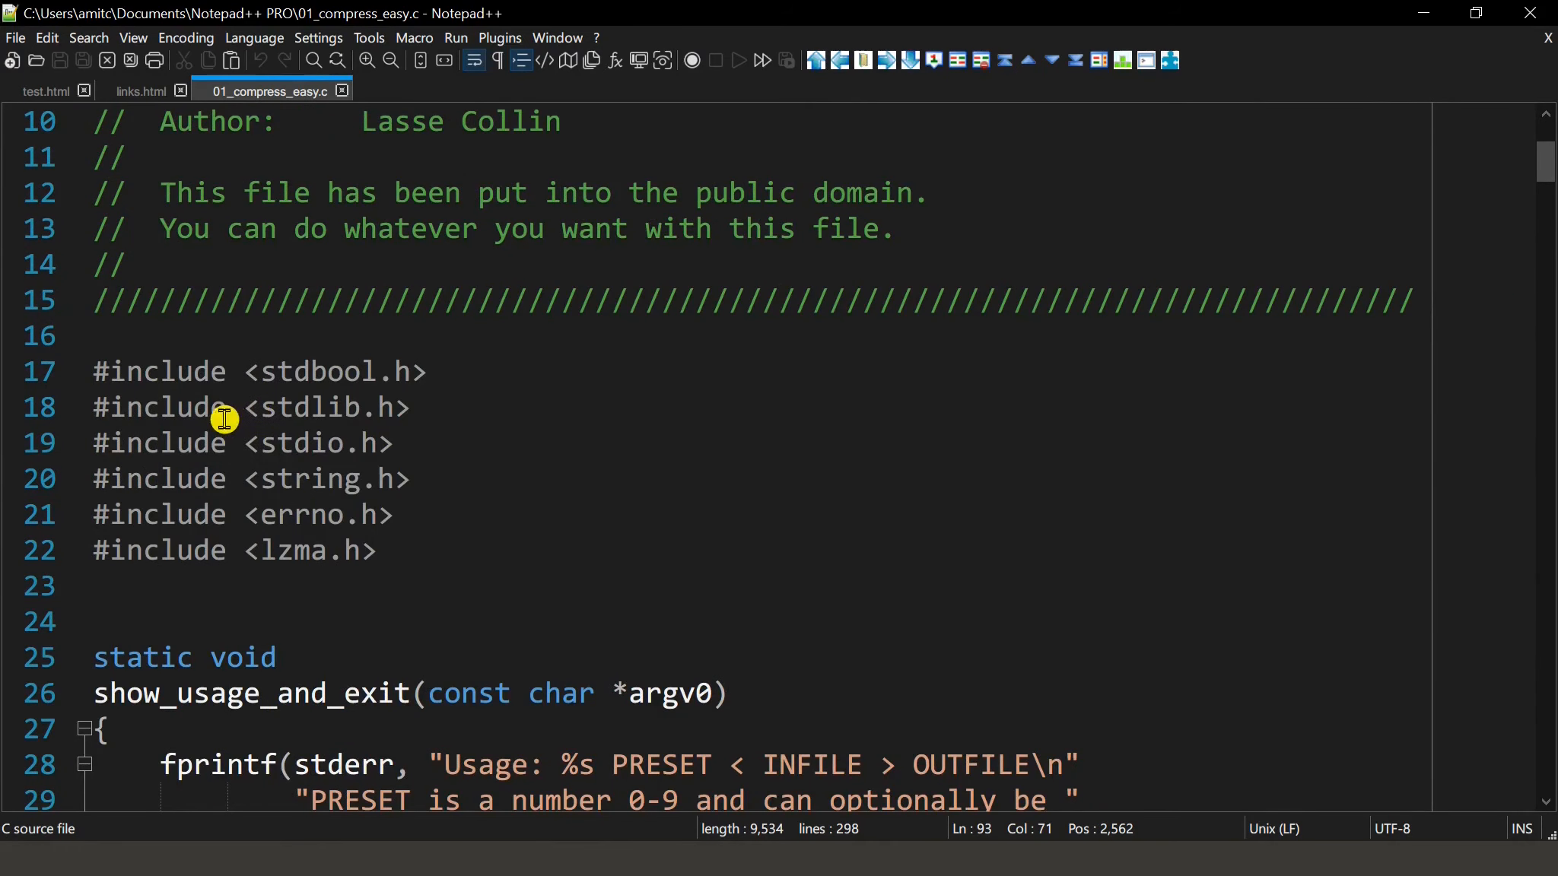
scroll(221, 417, up, 1)
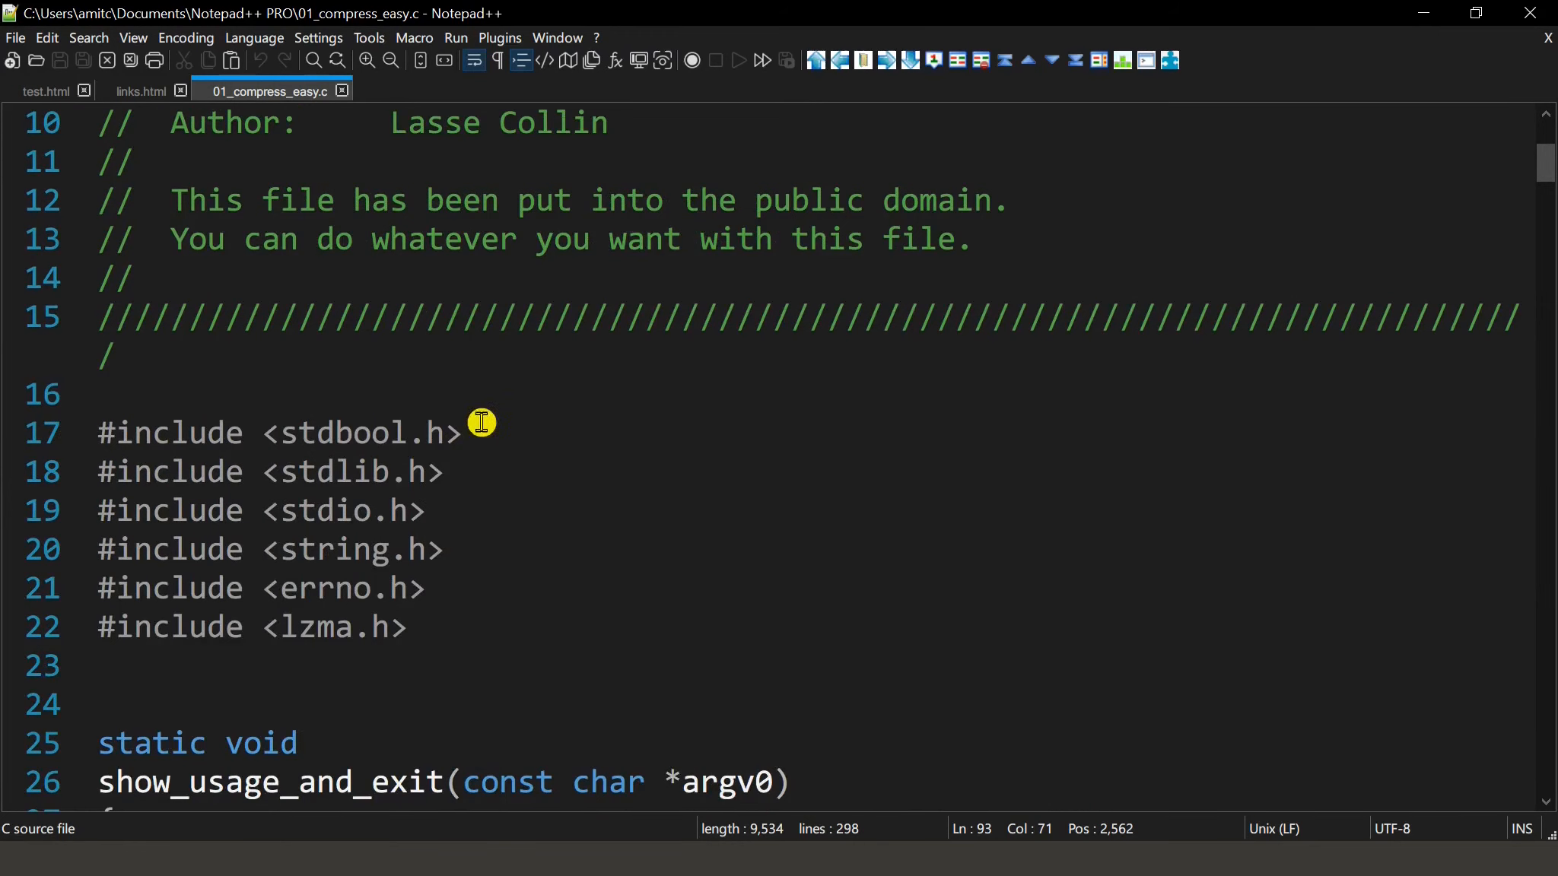
scroll(528, 425, down, 4)
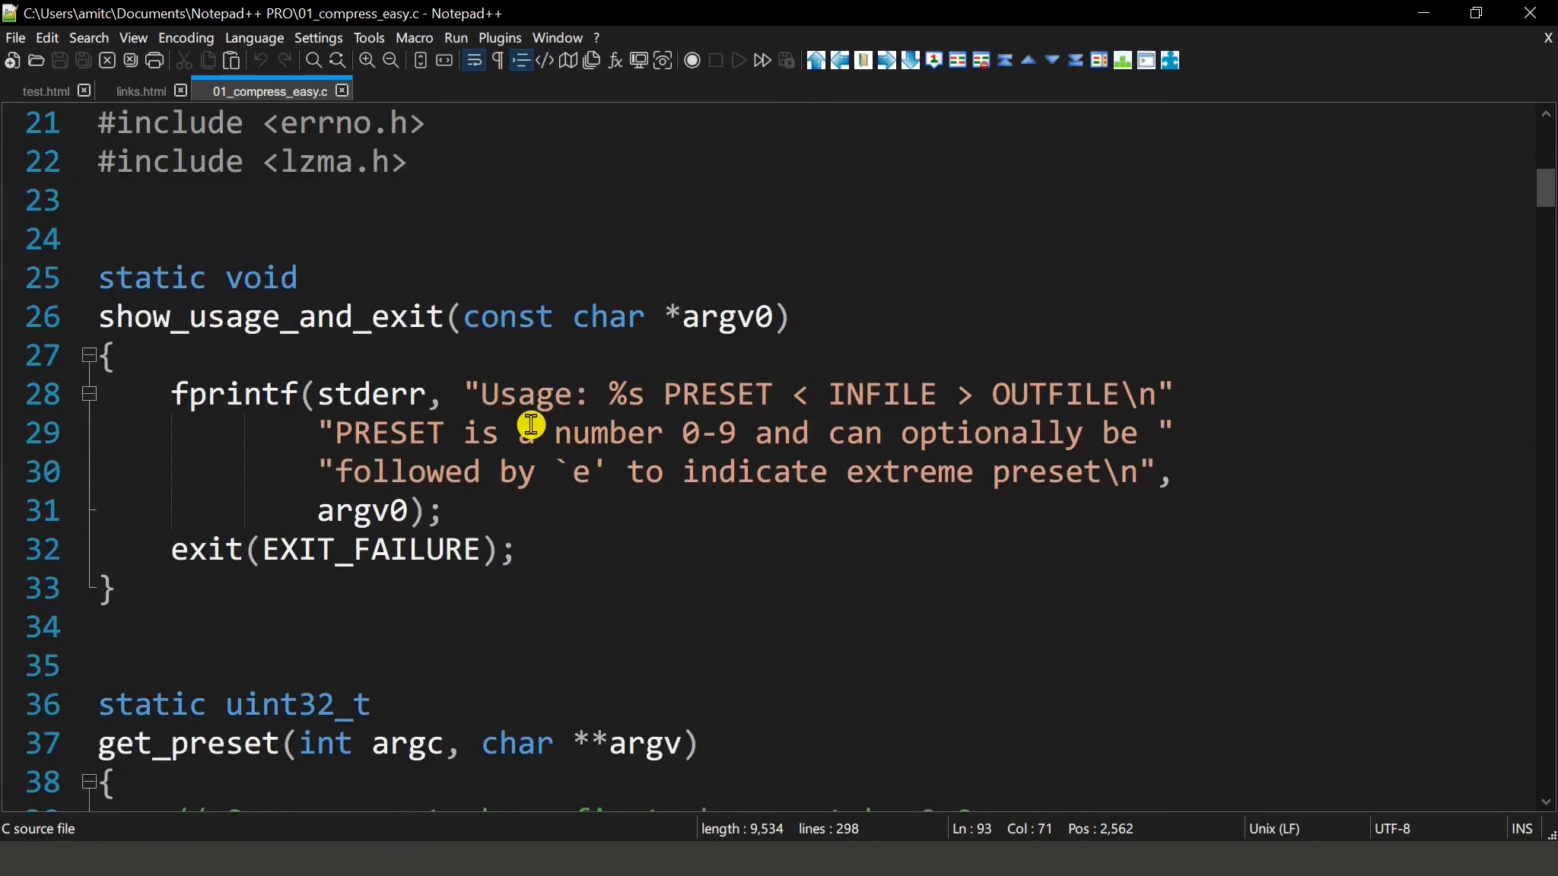
scroll(531, 425, up, 2)
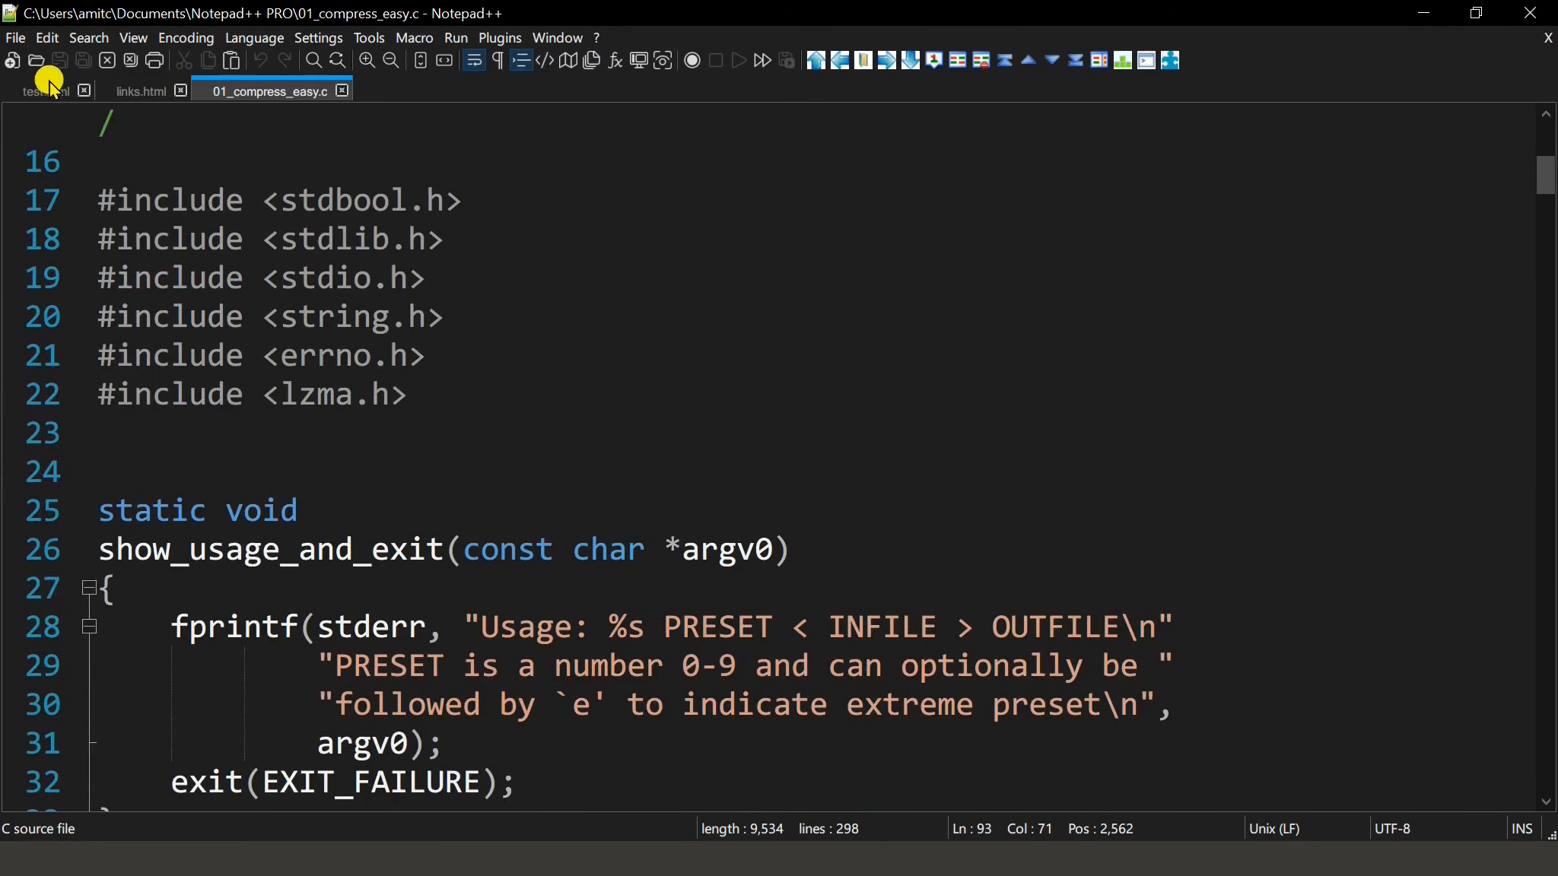
scroll(344, 464, up, 2)
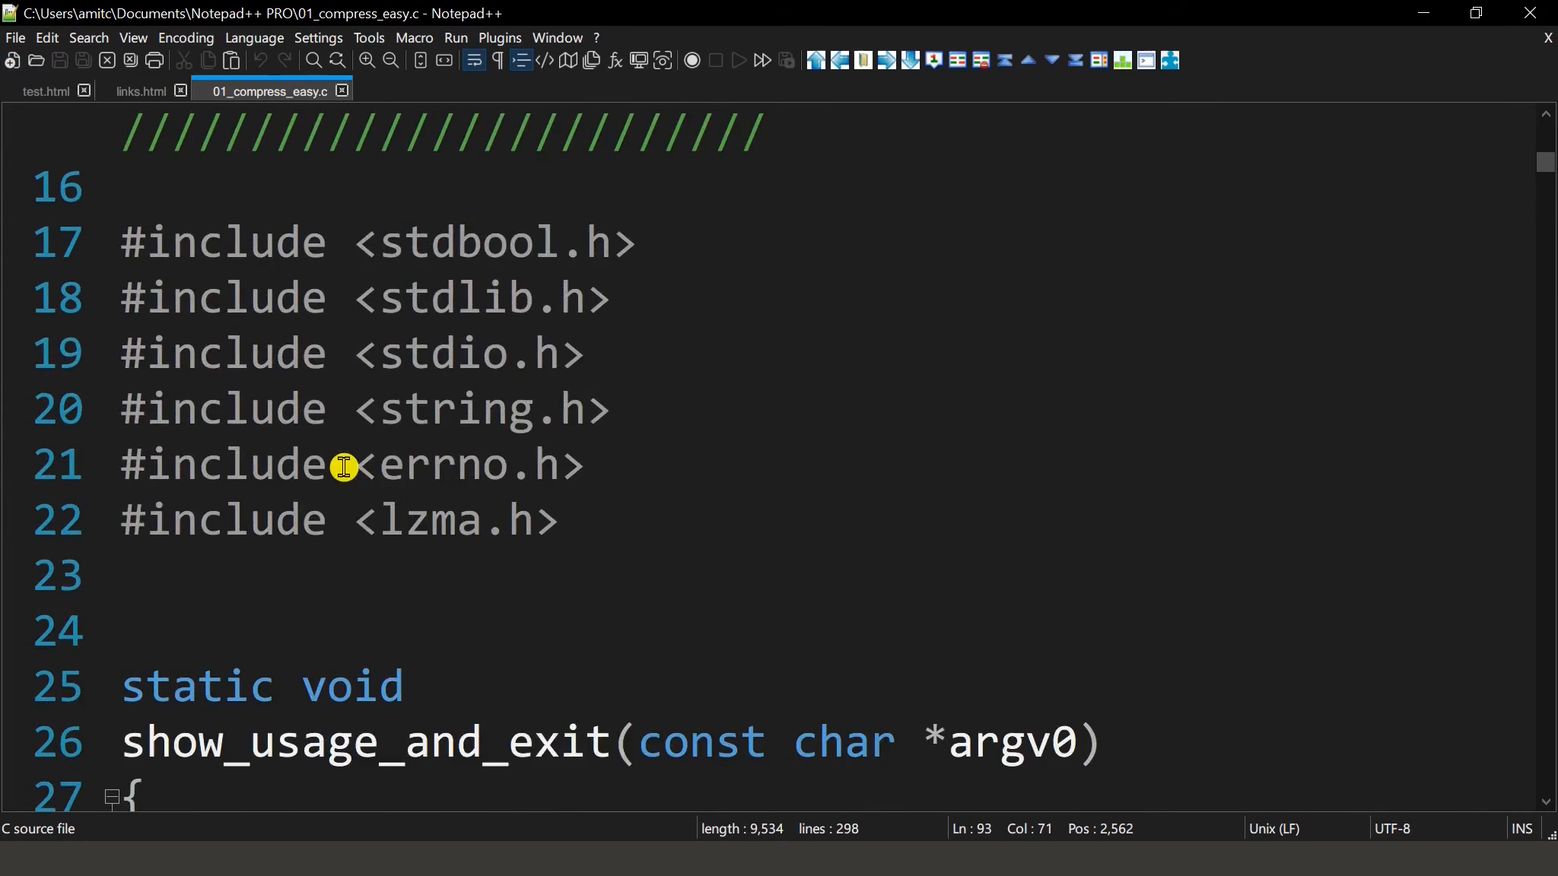
Print the zoomed 01_compress_easy.c with Microsoft Print to PDF, saving the output as "font_size_big" in the dev folder.
click(16, 39)
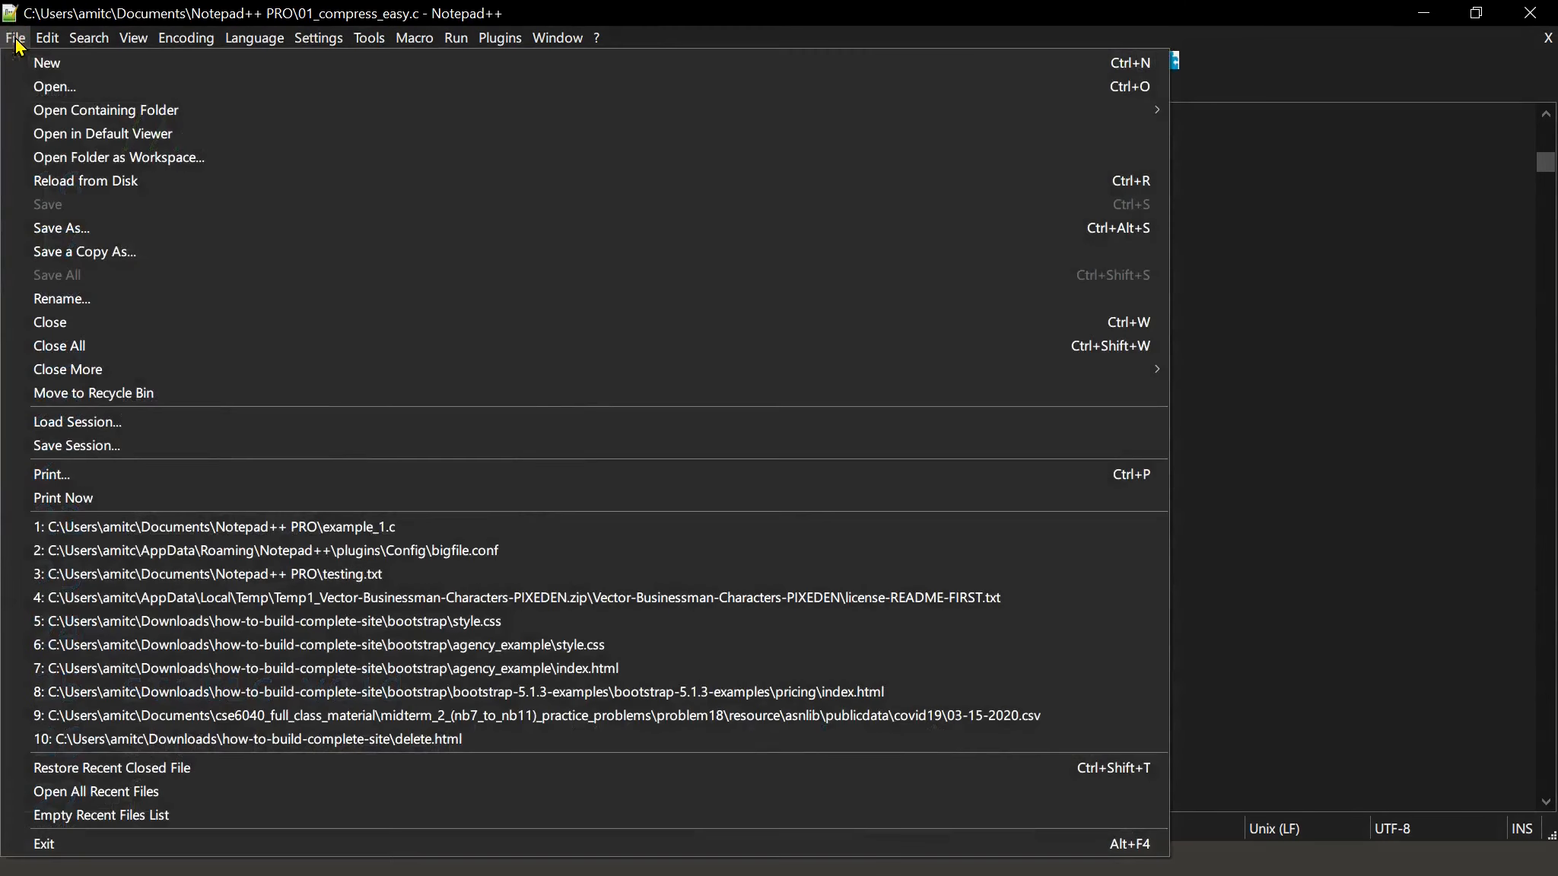
click(108, 472)
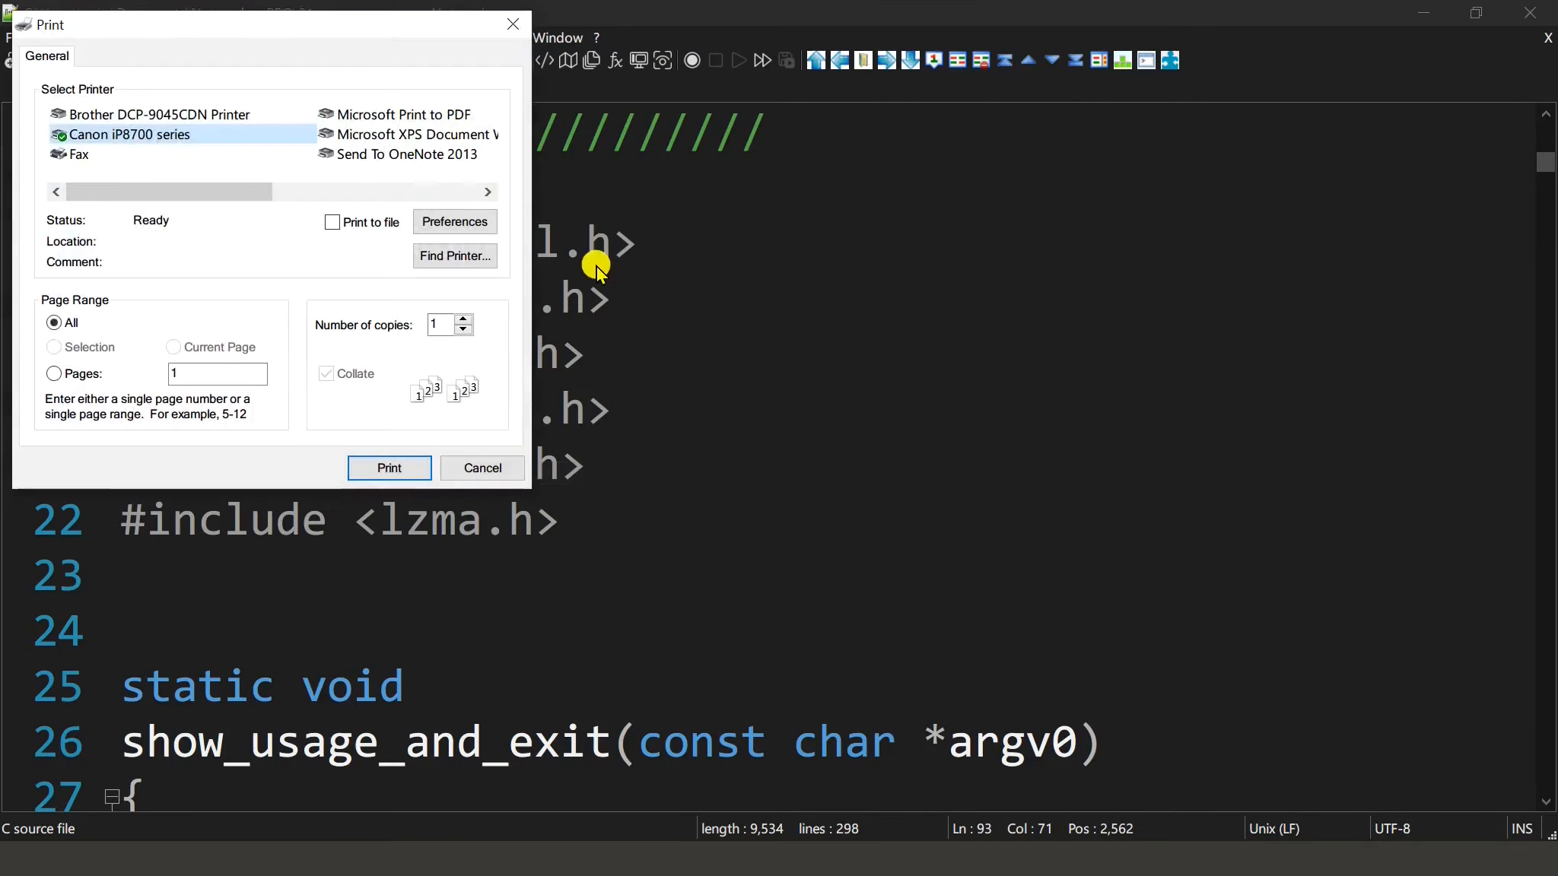
click(430, 119)
click(395, 469)
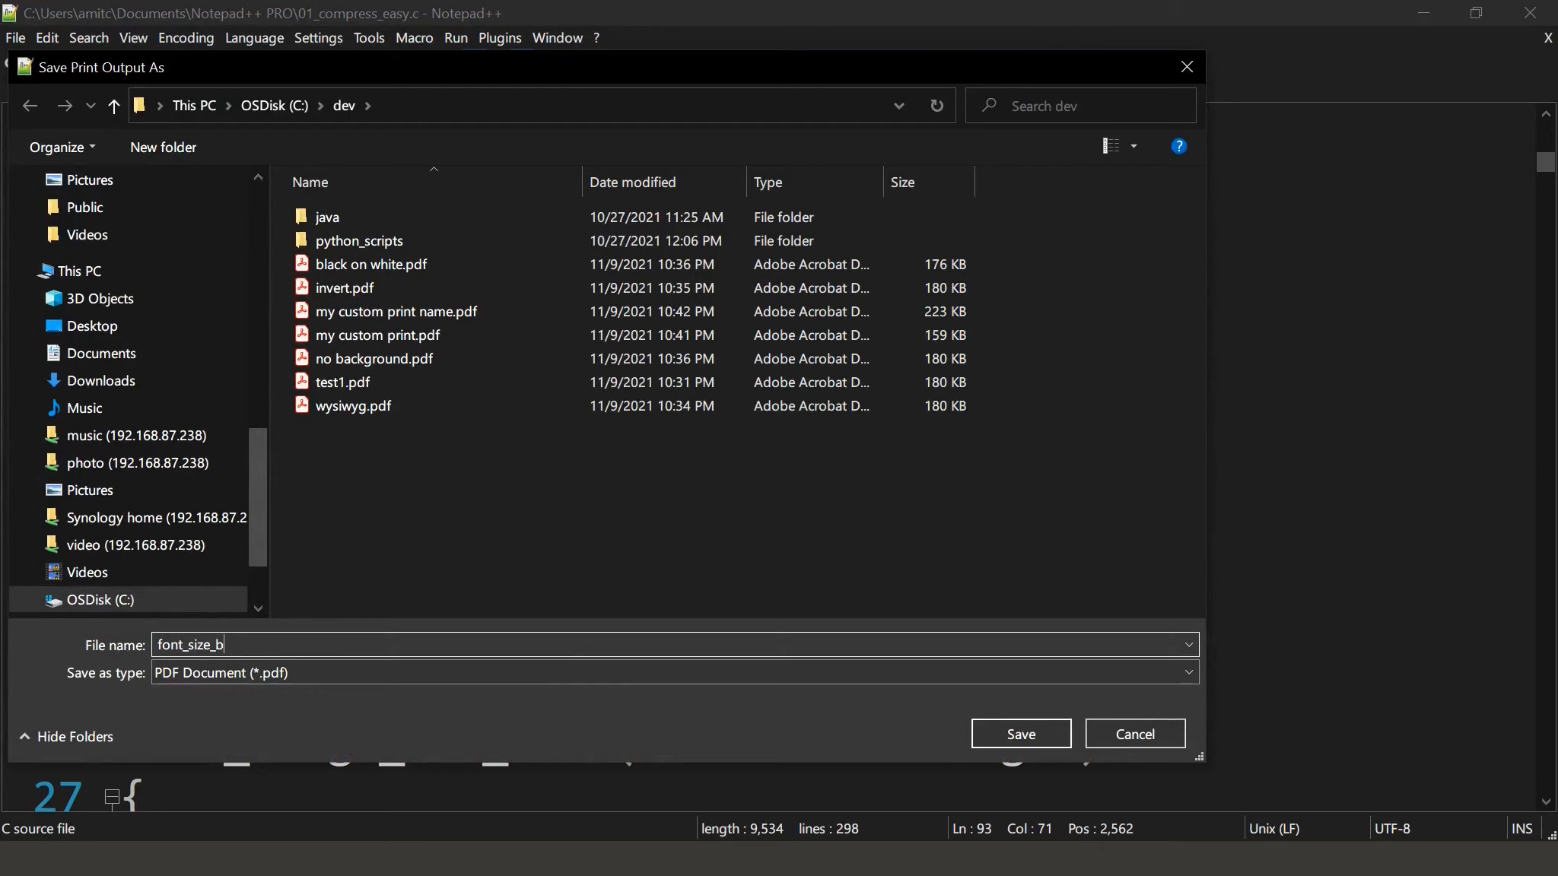
text(font_size_b)
key(Return)
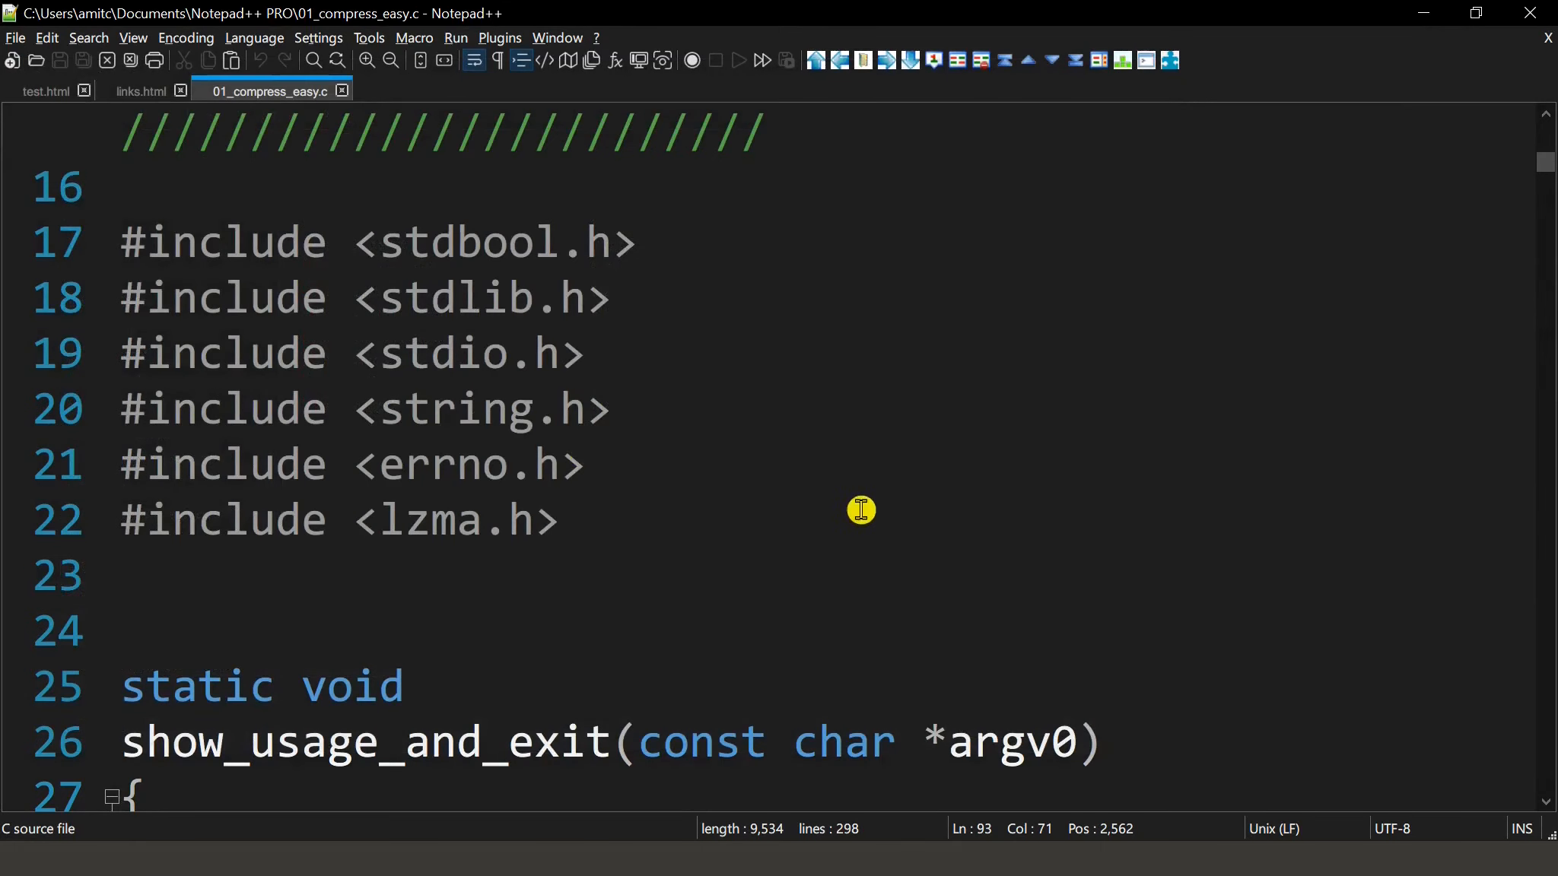
Switch to File Explorer and open font_size_big.pdf from the dev folder.
key(alt+Tab)
key(alt+Tab)
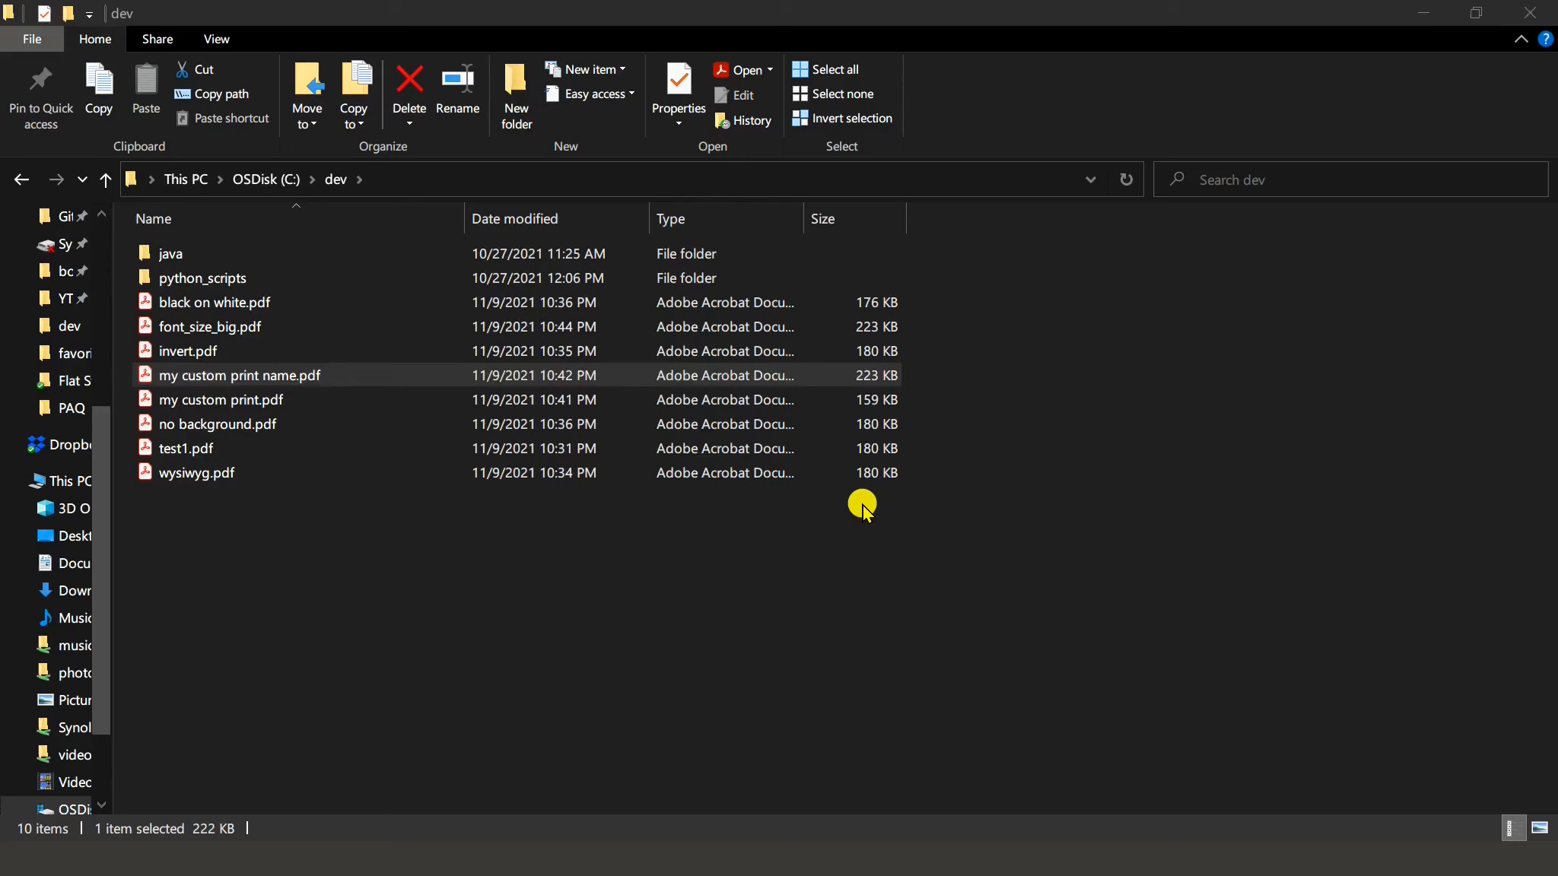
click(320, 538)
click(217, 333)
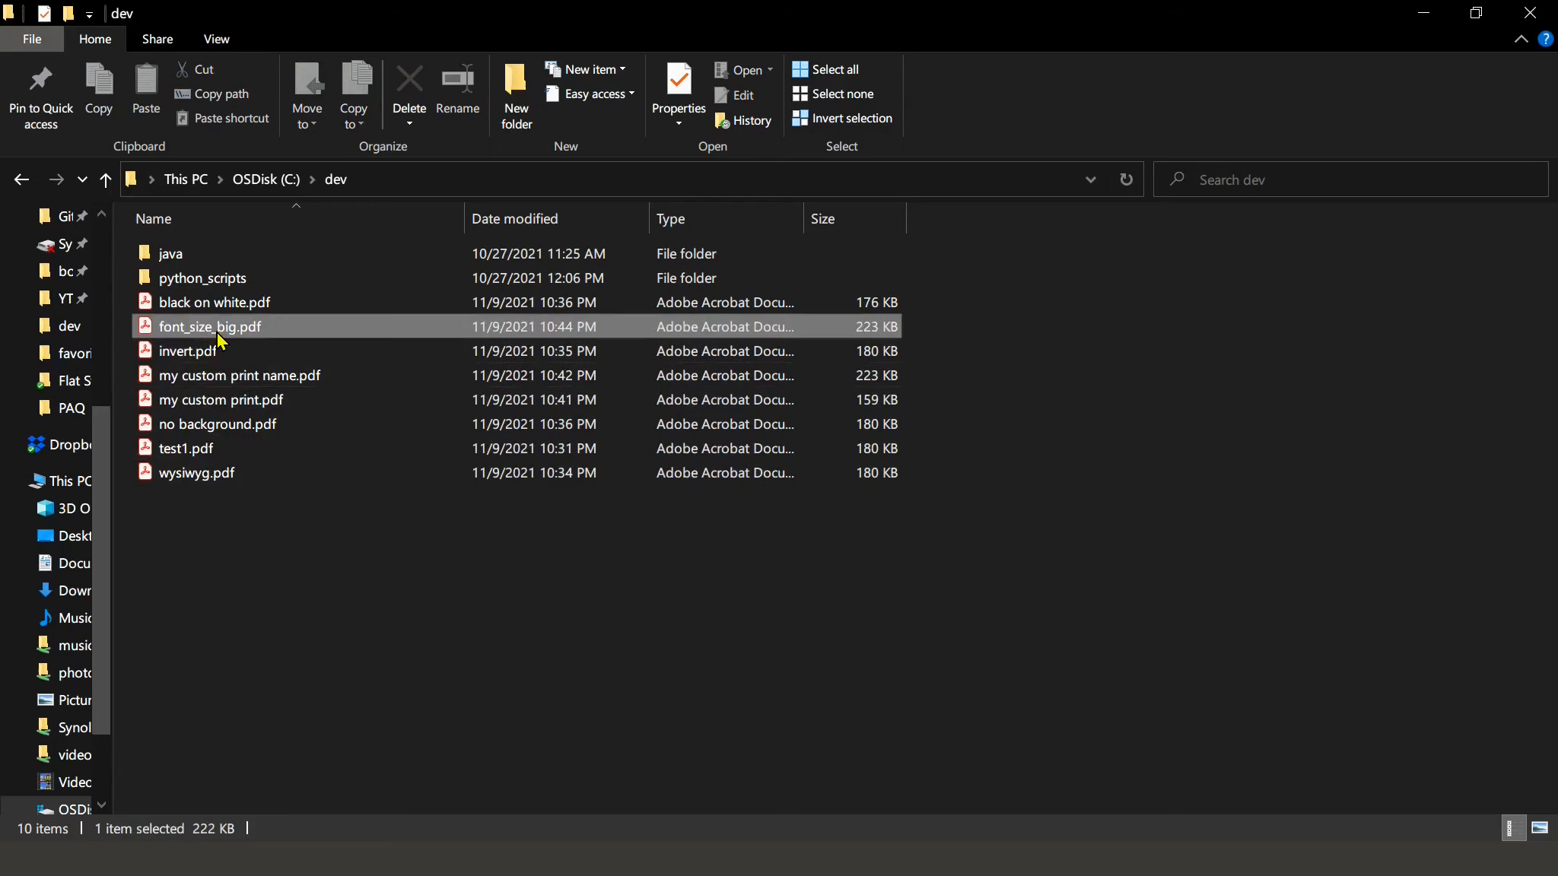
double_click(219, 337)
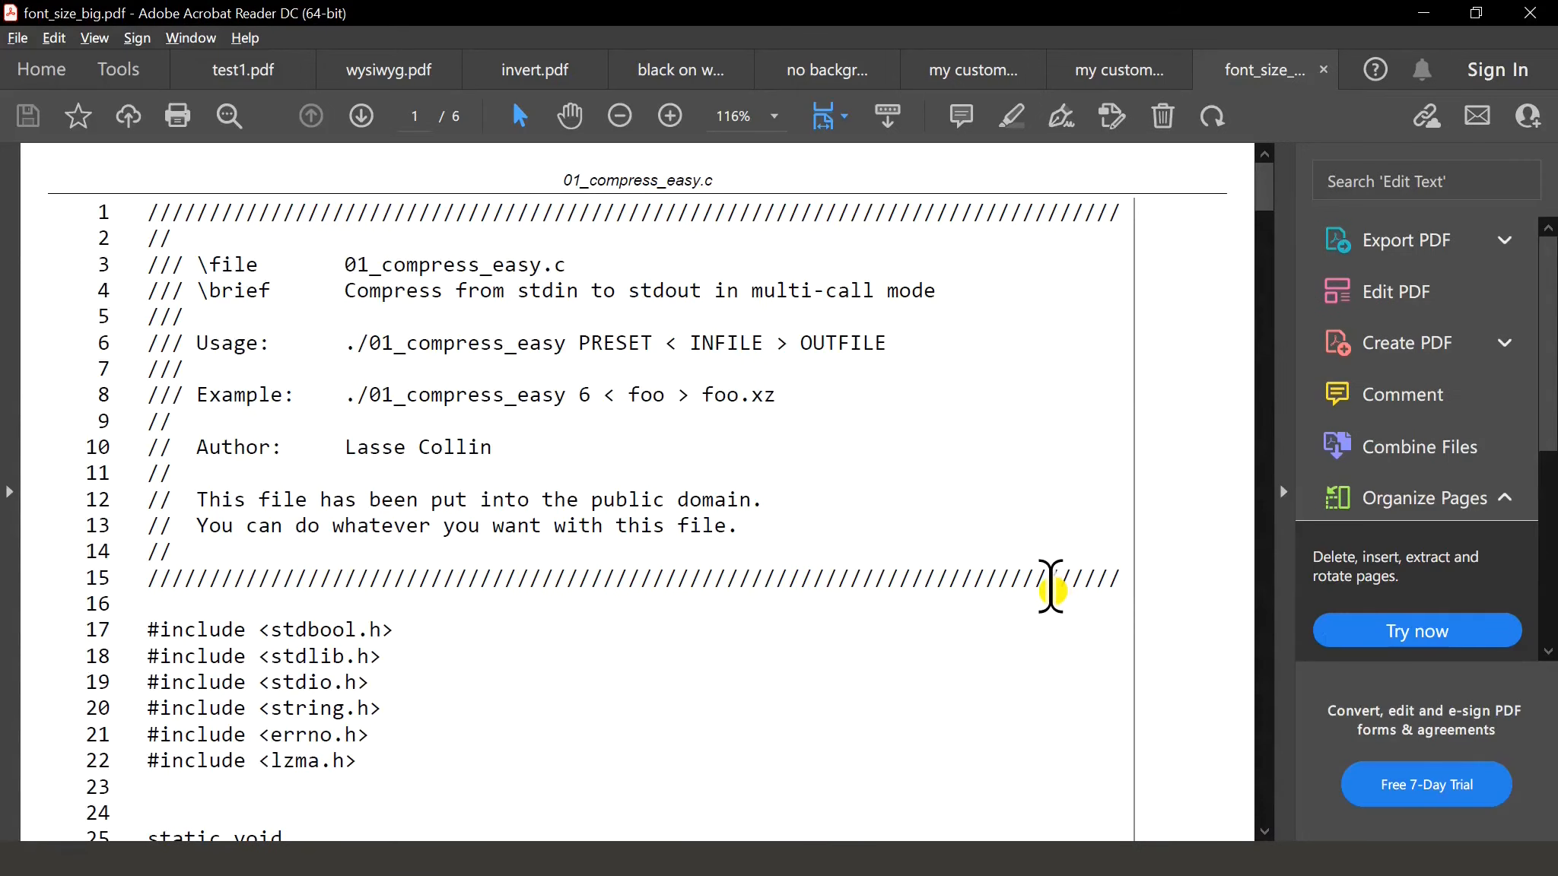
Compare the text size in font_size_big.pdf with the zoomed code in Notepad++, placing the PDF window beside the editor, and return to Notepad++.
key(alt+Tab)
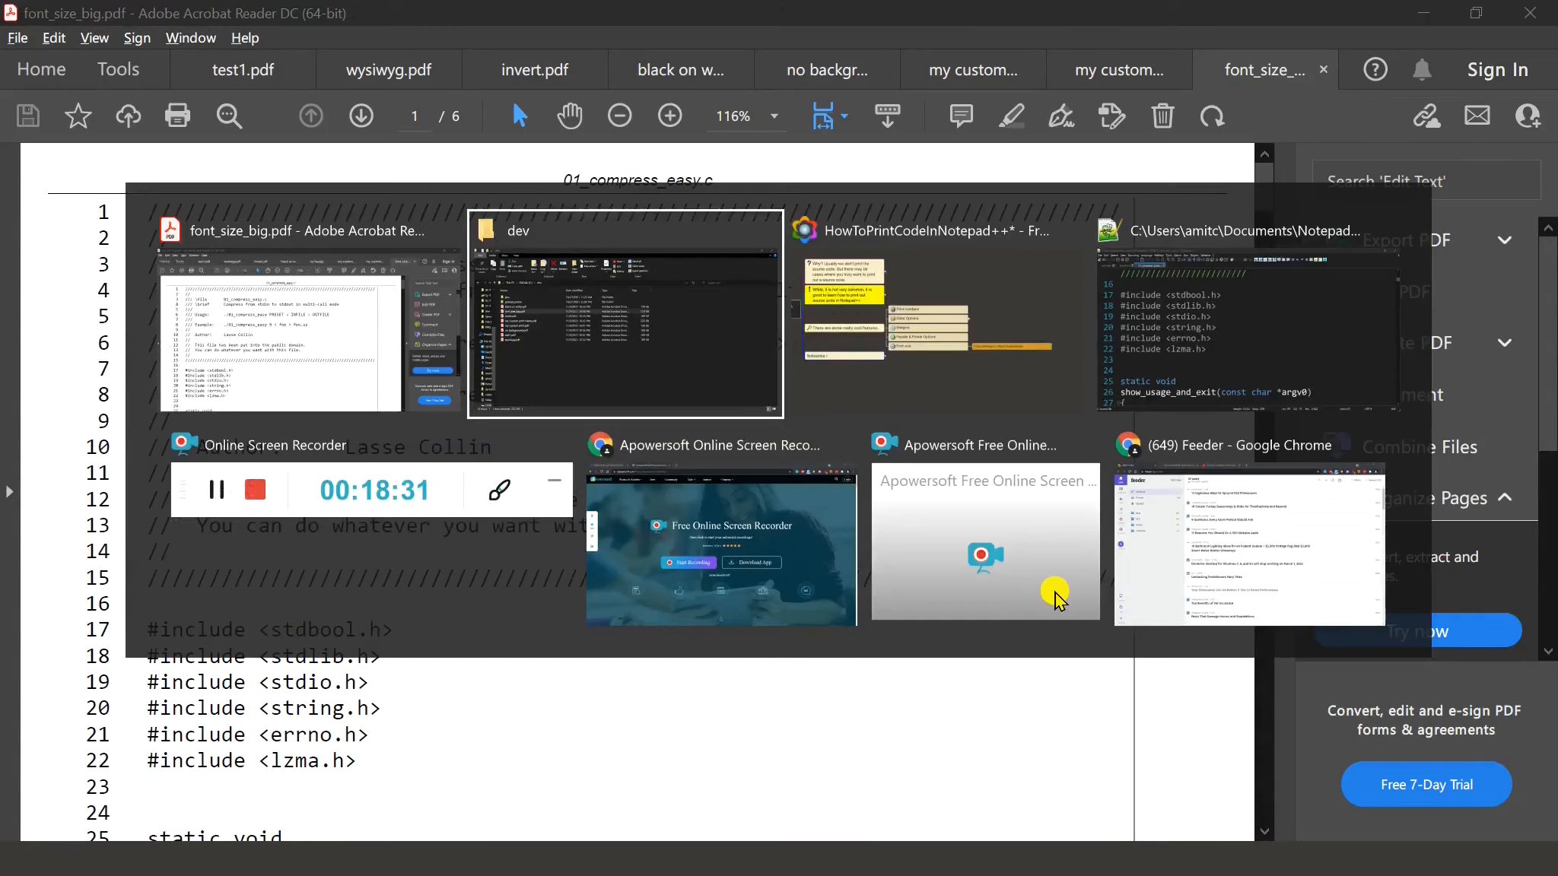
key(alt+Tab)
key(alt+Tab)
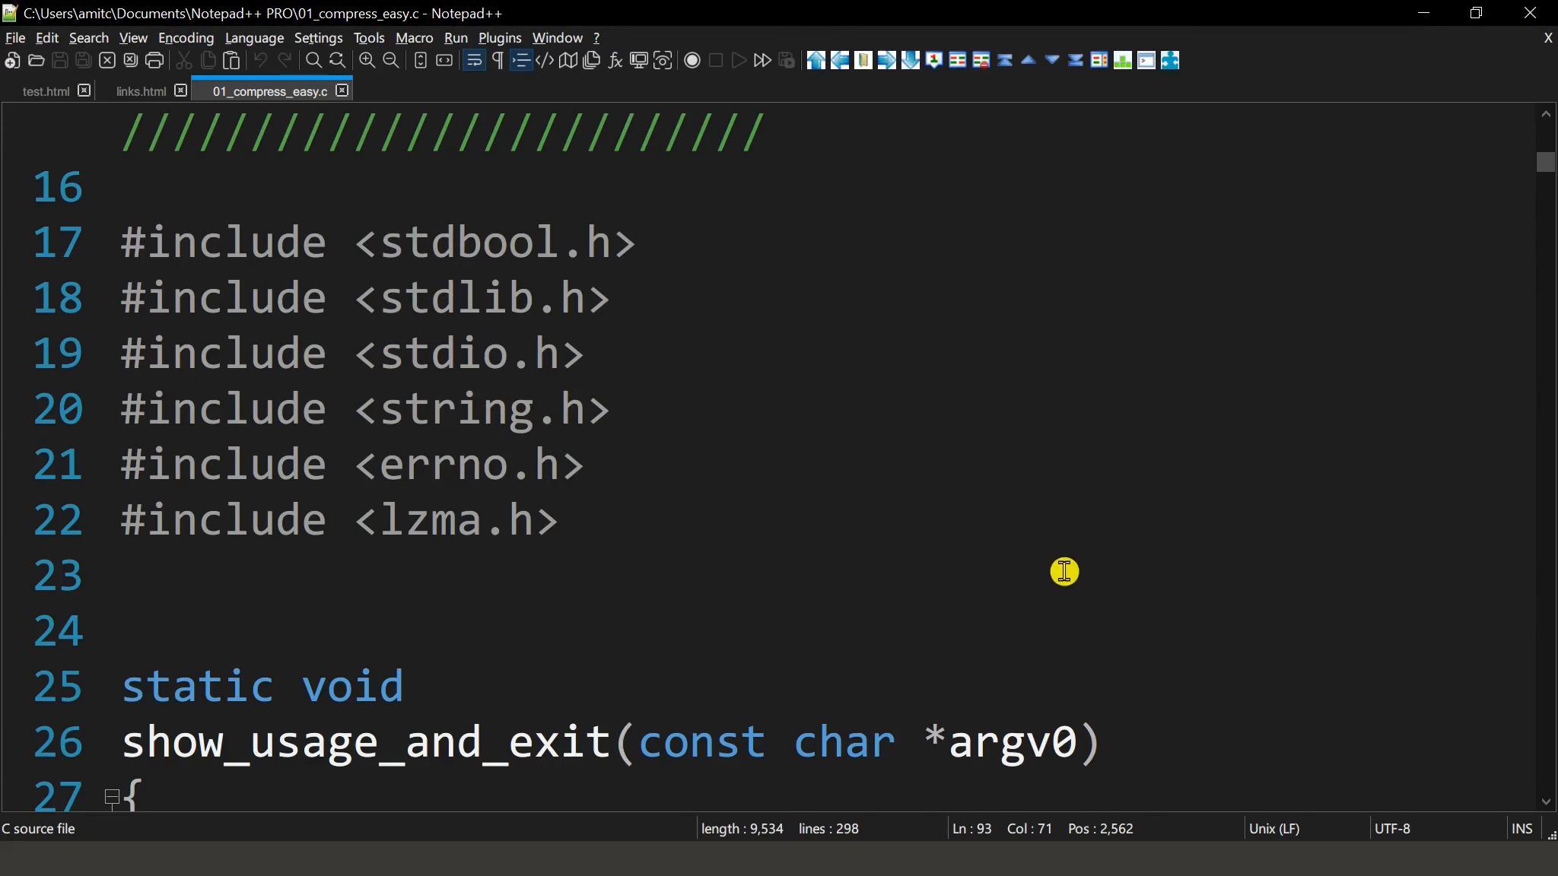
key(alt+Tab)
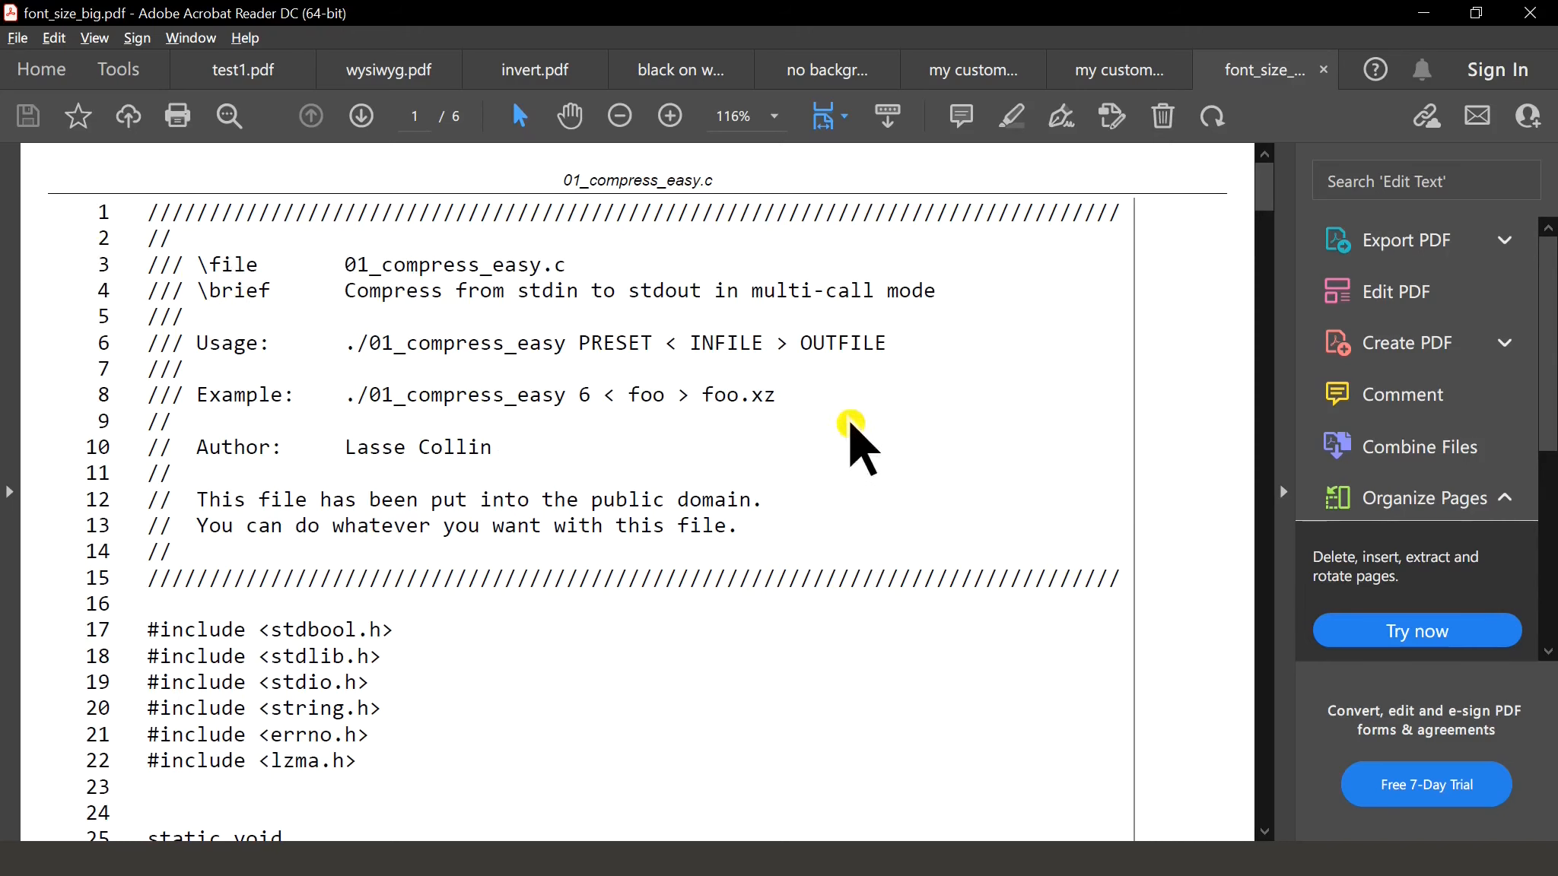
double_click(350, 9)
key(super+Right)
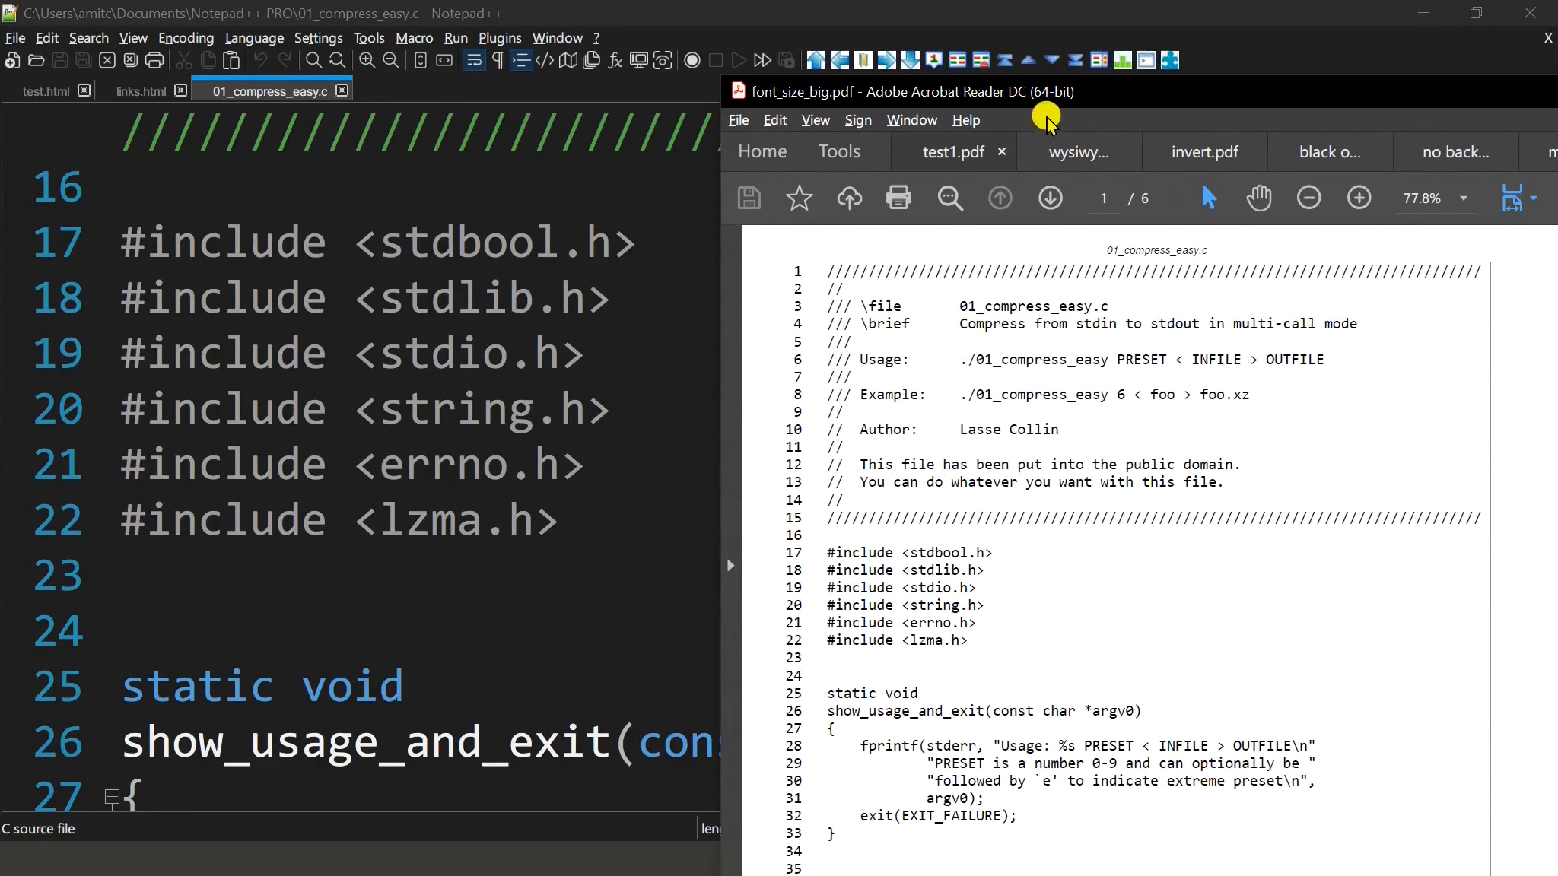
double_click(1148, 92)
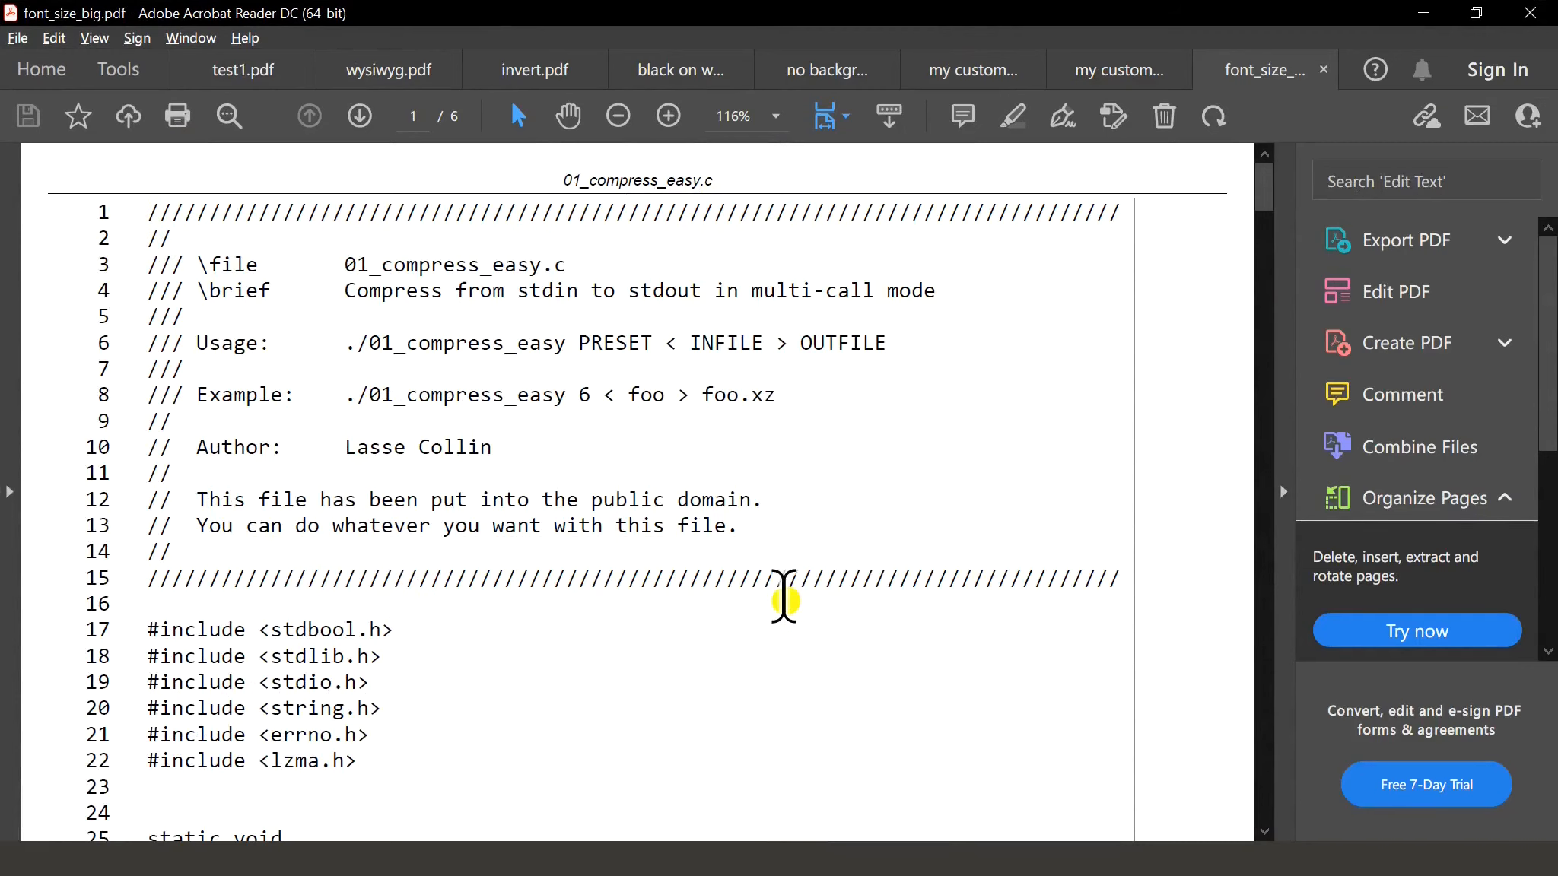
key(alt+Tab)
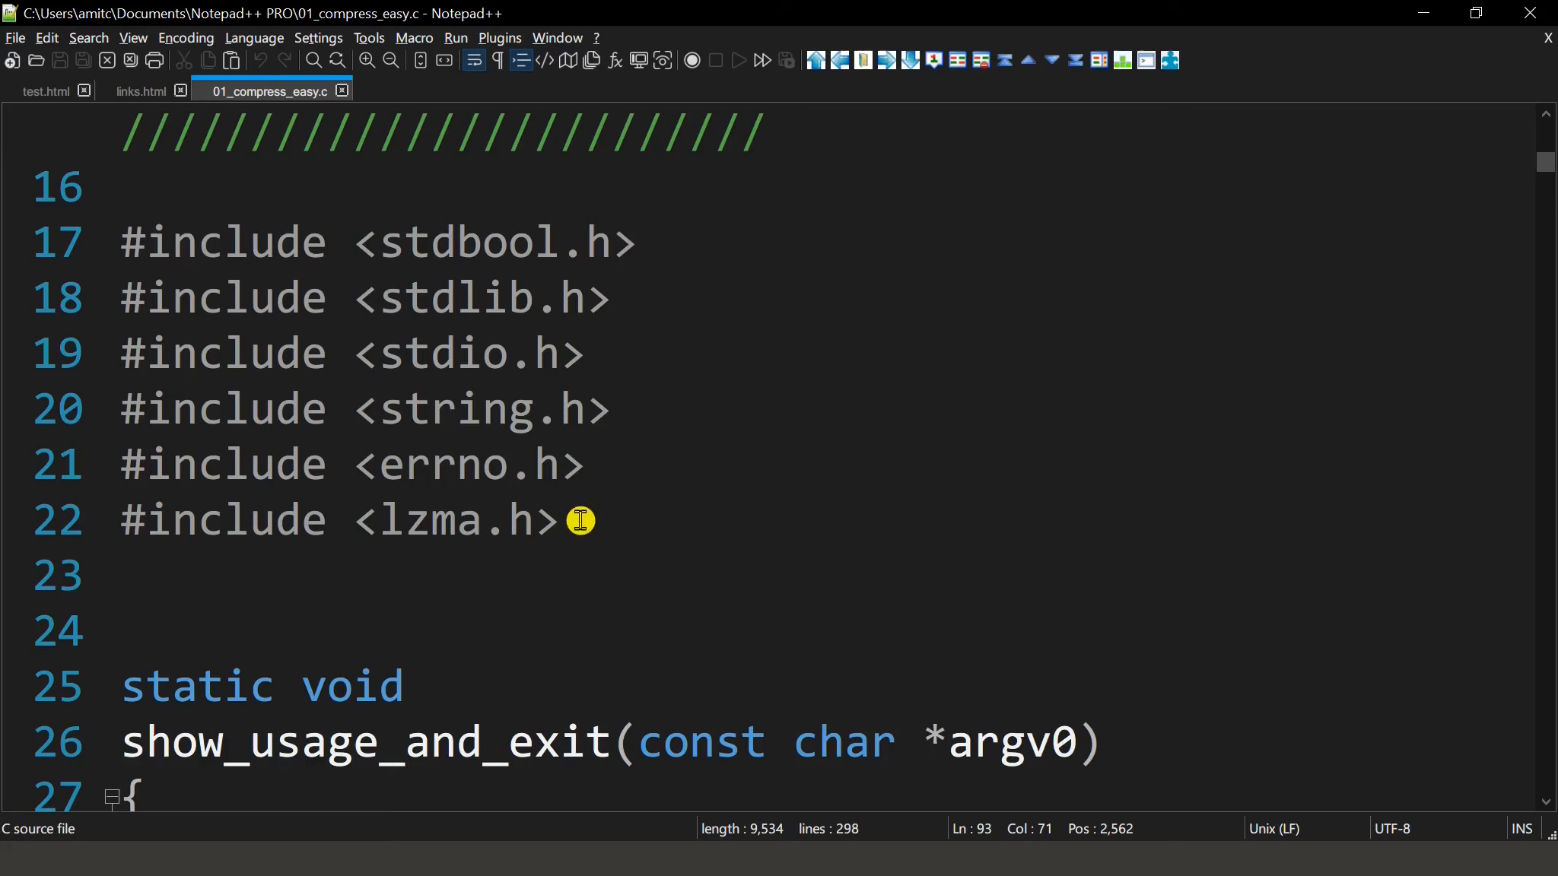
Set the Global override font to Courier New at size 7 in the Style Configurator and save the styles.
scroll(648, 561, down, 5)
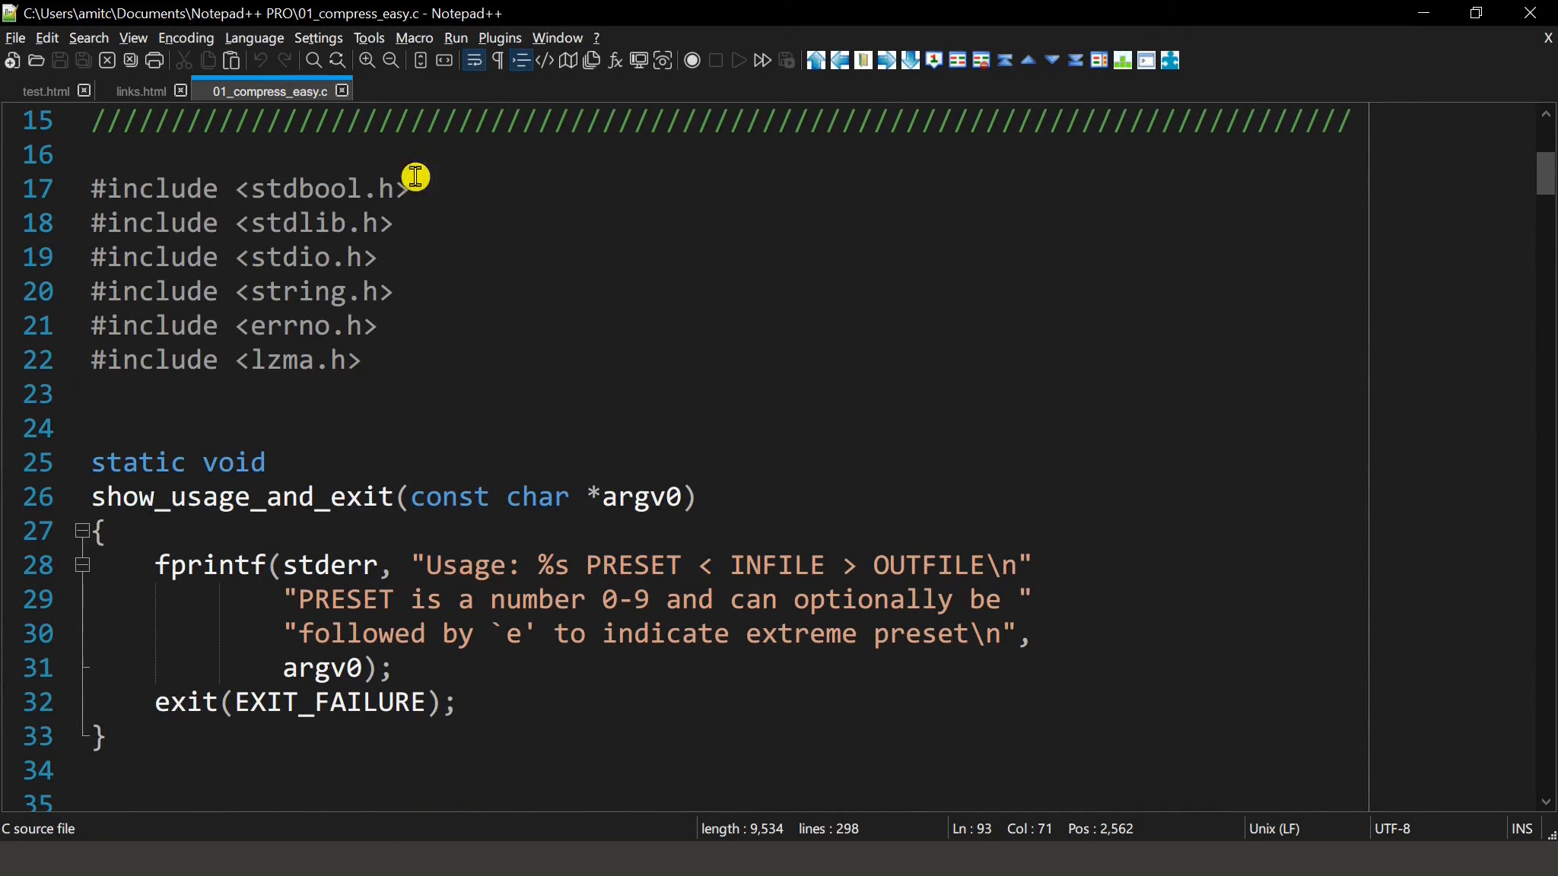
click(320, 37)
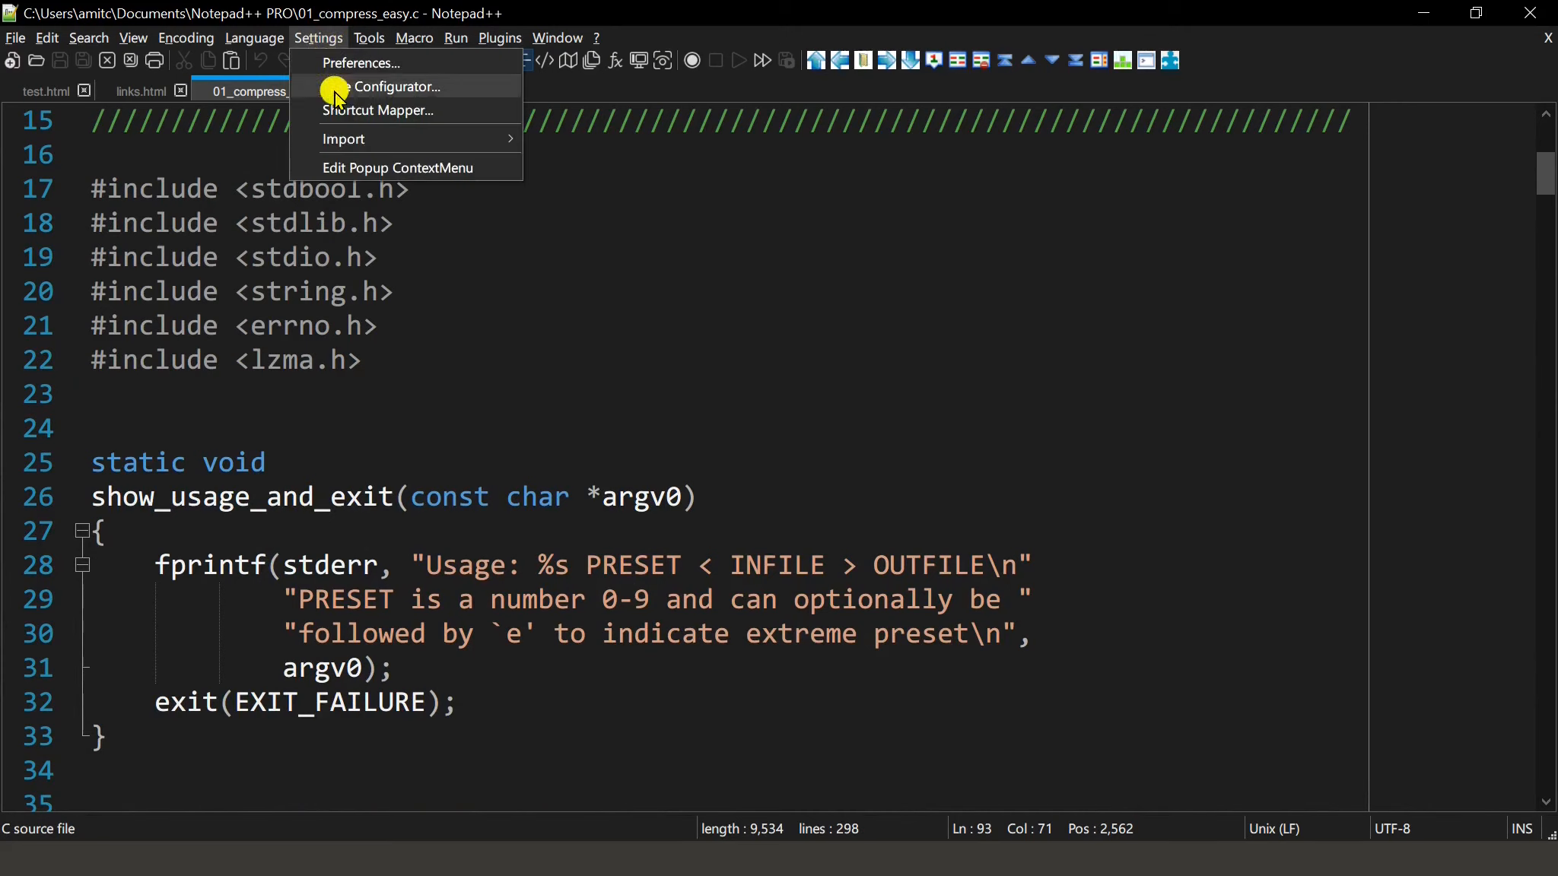
click(393, 87)
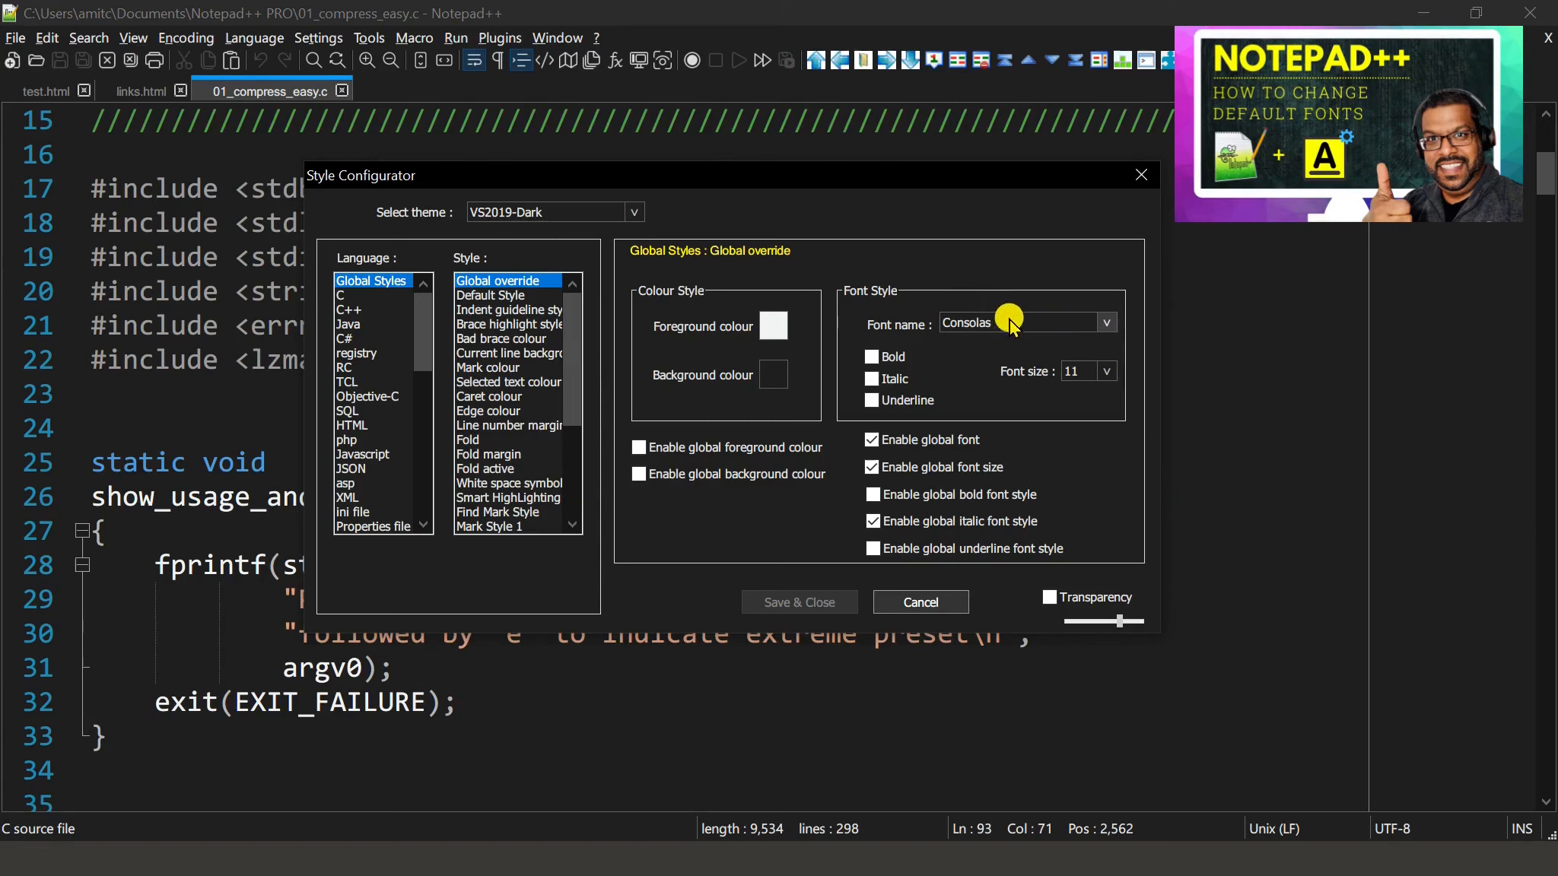
click(1106, 323)
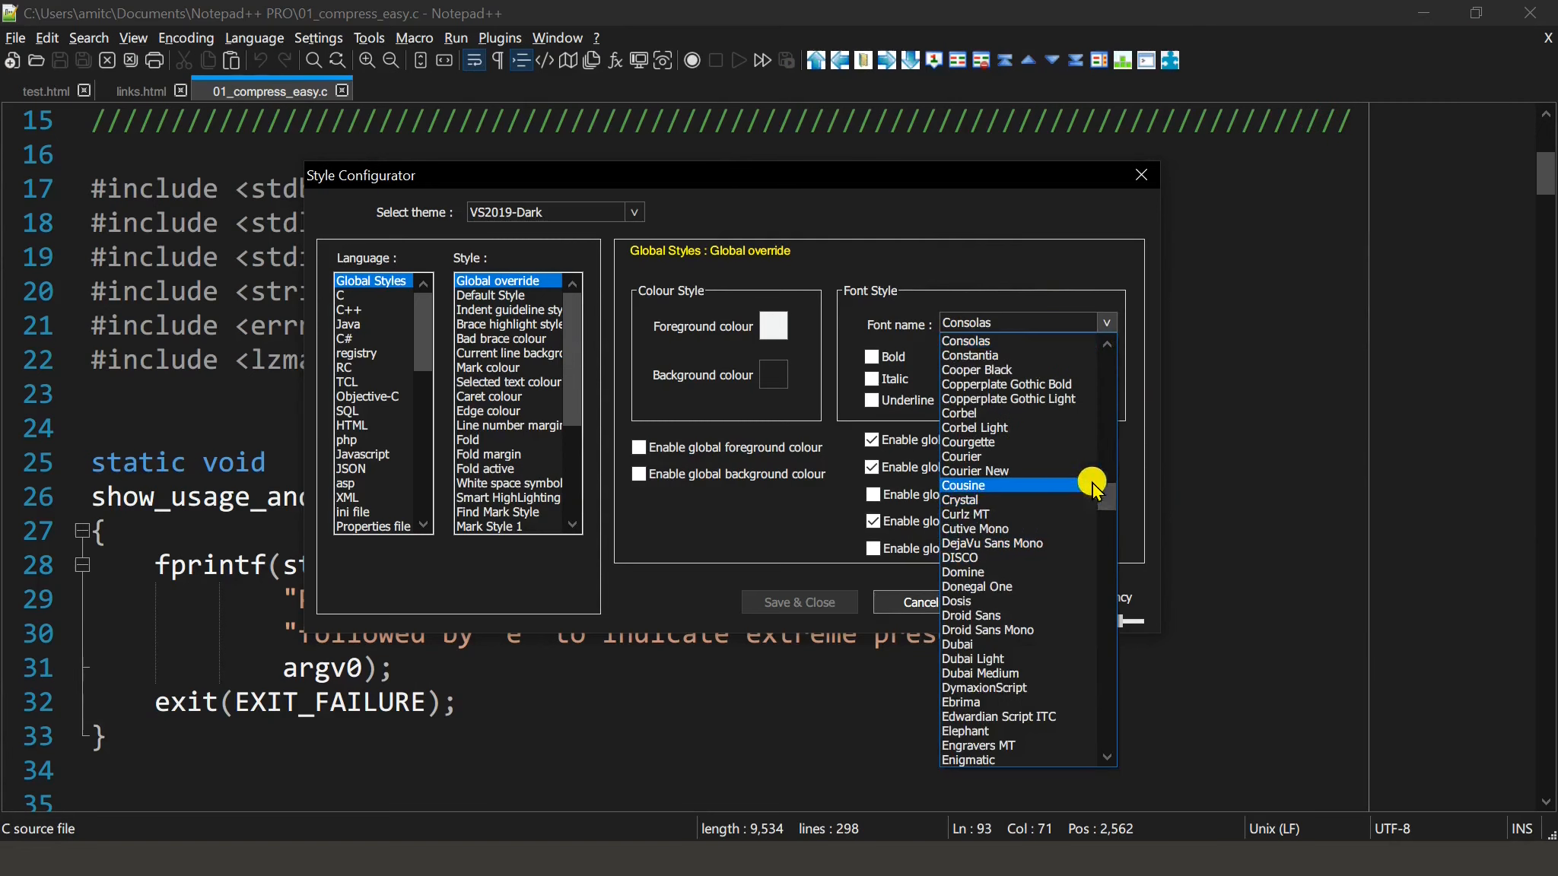
click(1049, 470)
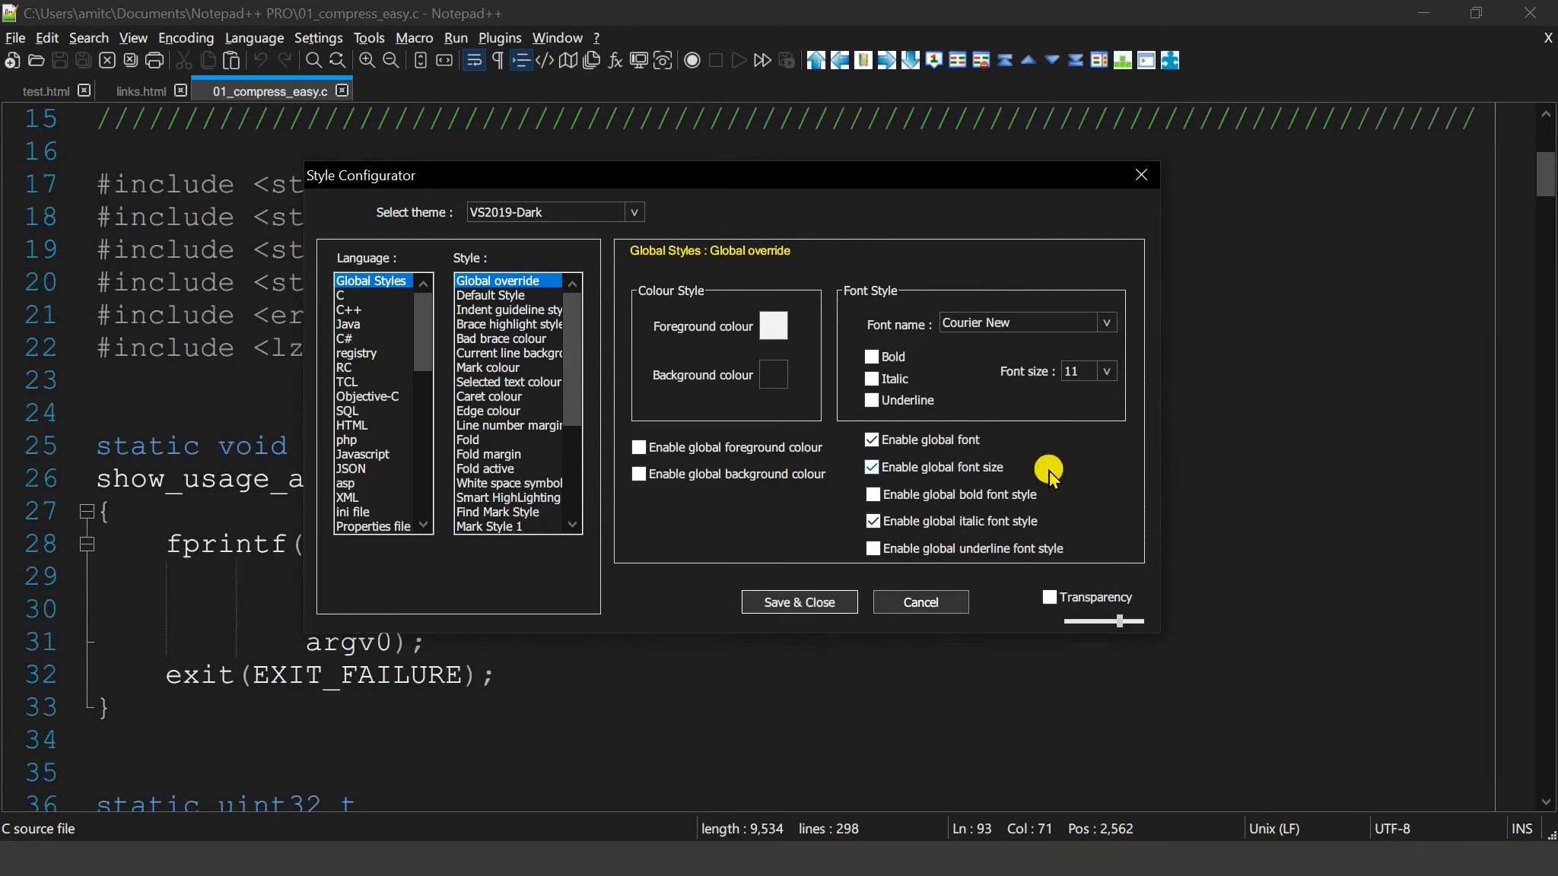
click(1090, 373)
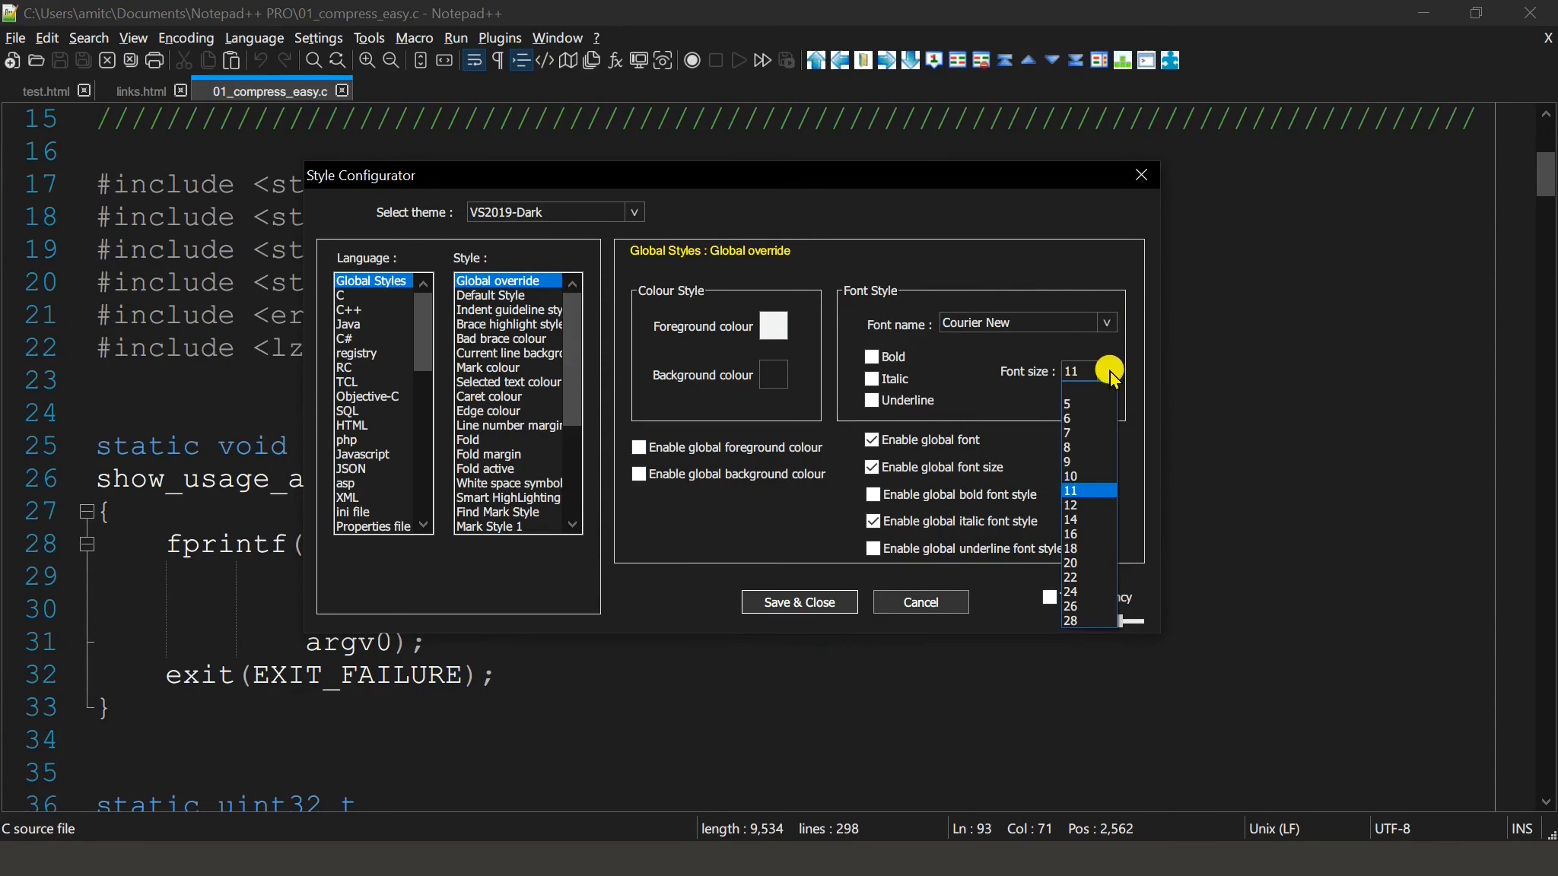
click(1080, 432)
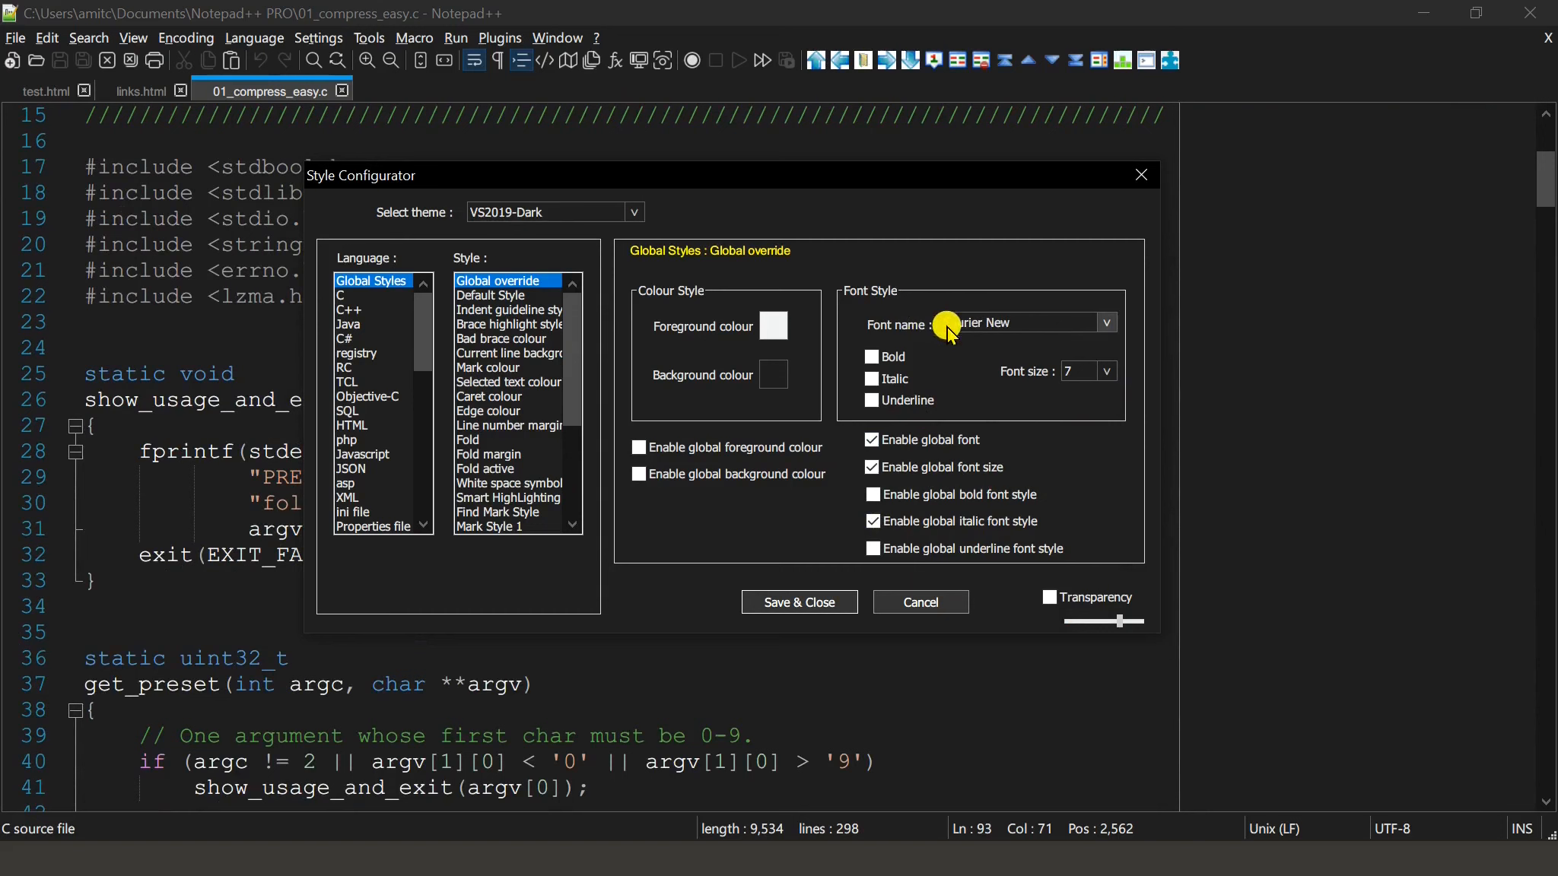
click(874, 441)
click(783, 602)
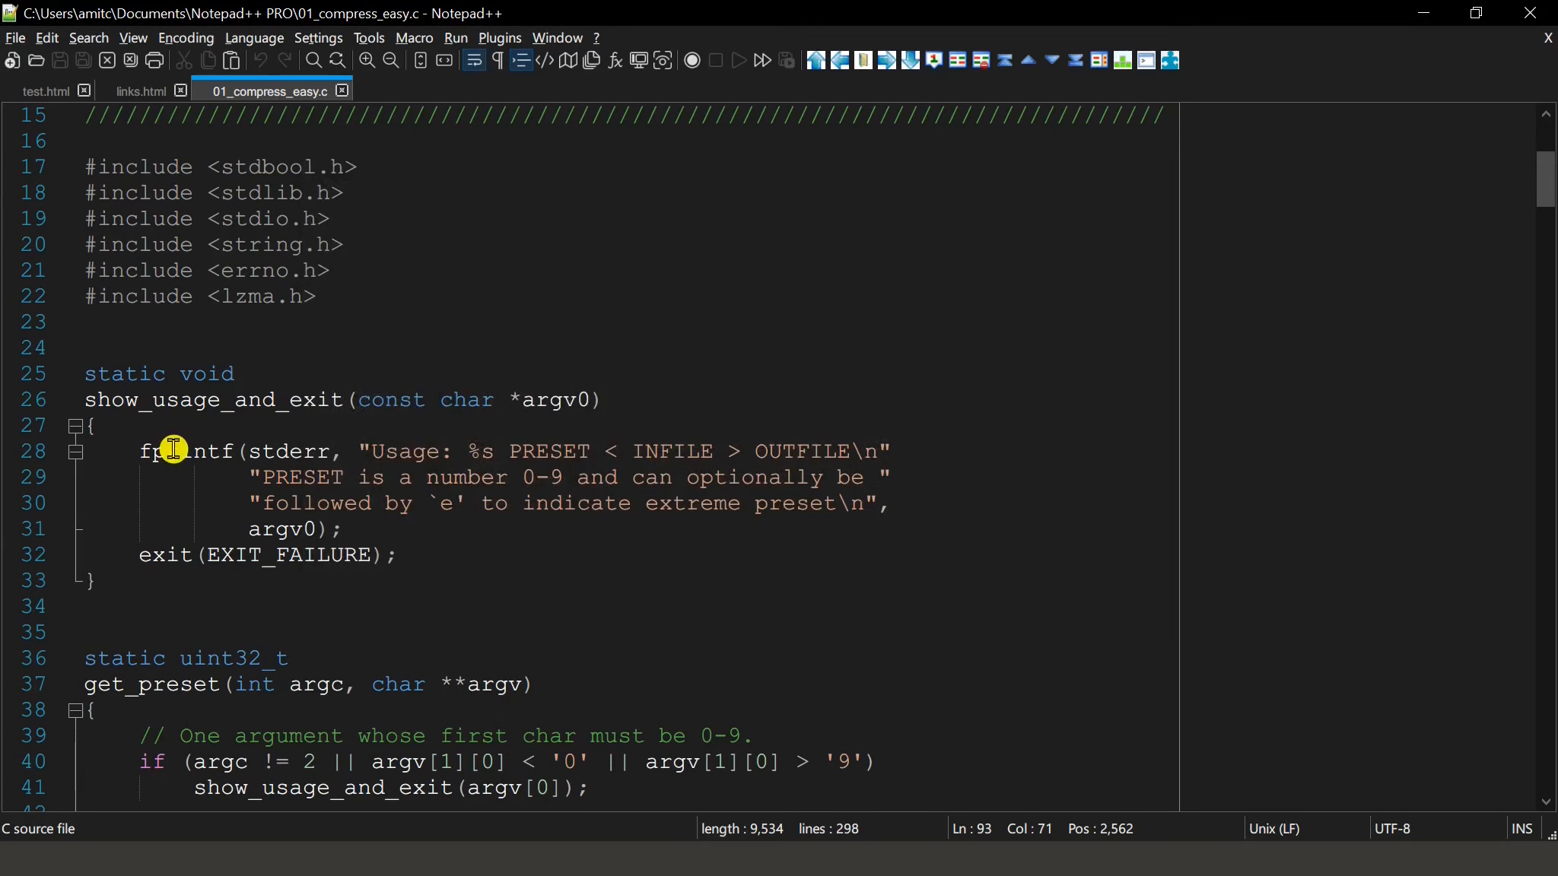
Print 01_compress_easy.c with Microsoft Print to PDF, saving the output as "font_courier_new_7" in the dev folder.
scroll(173, 447, up, 3)
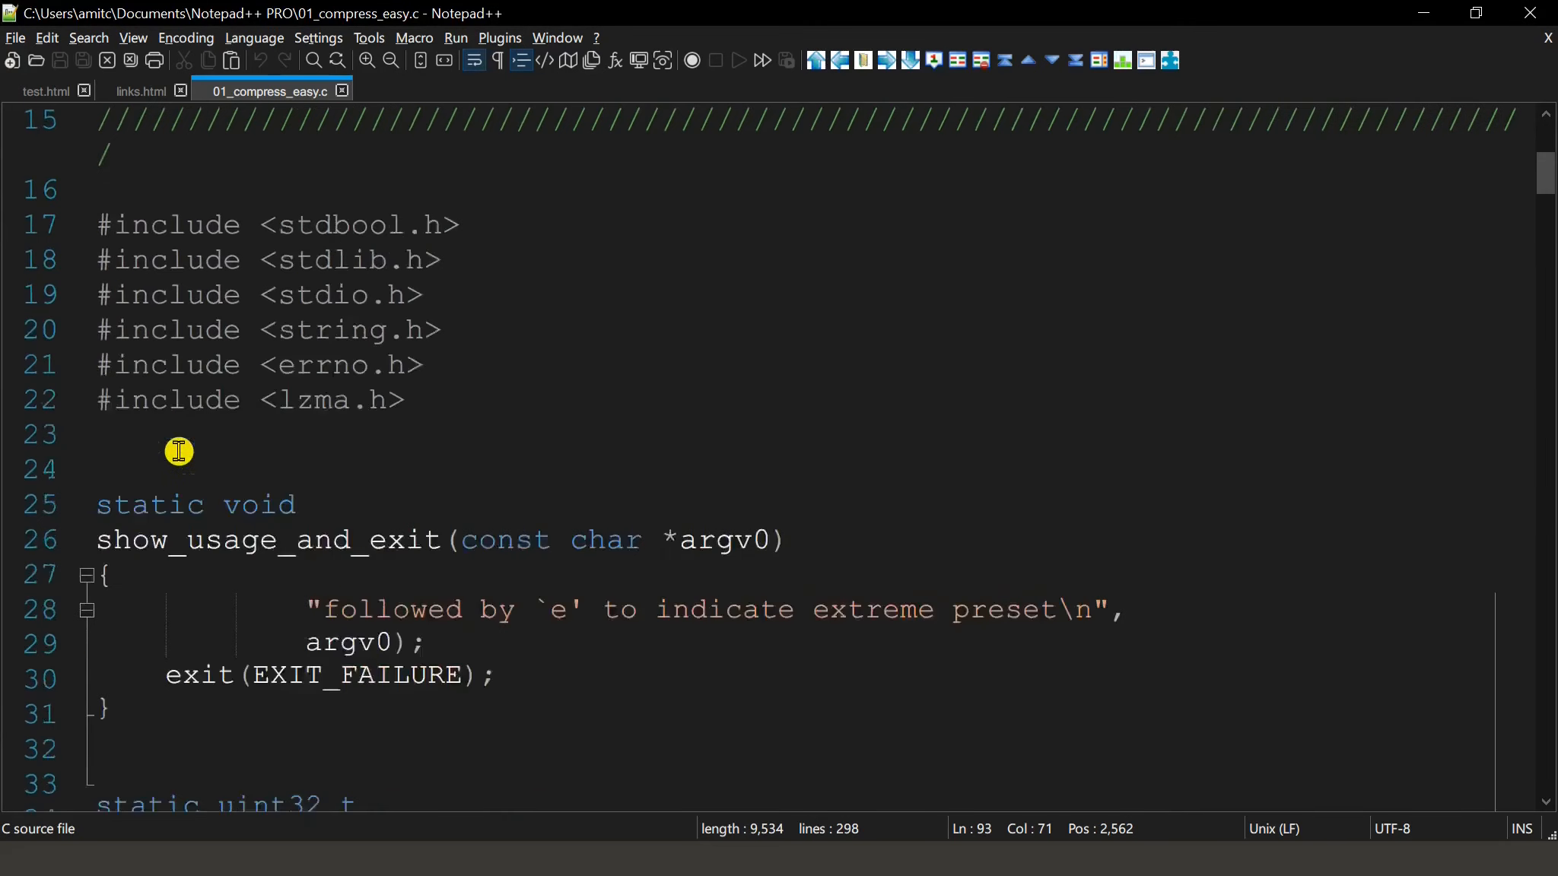
click(16, 40)
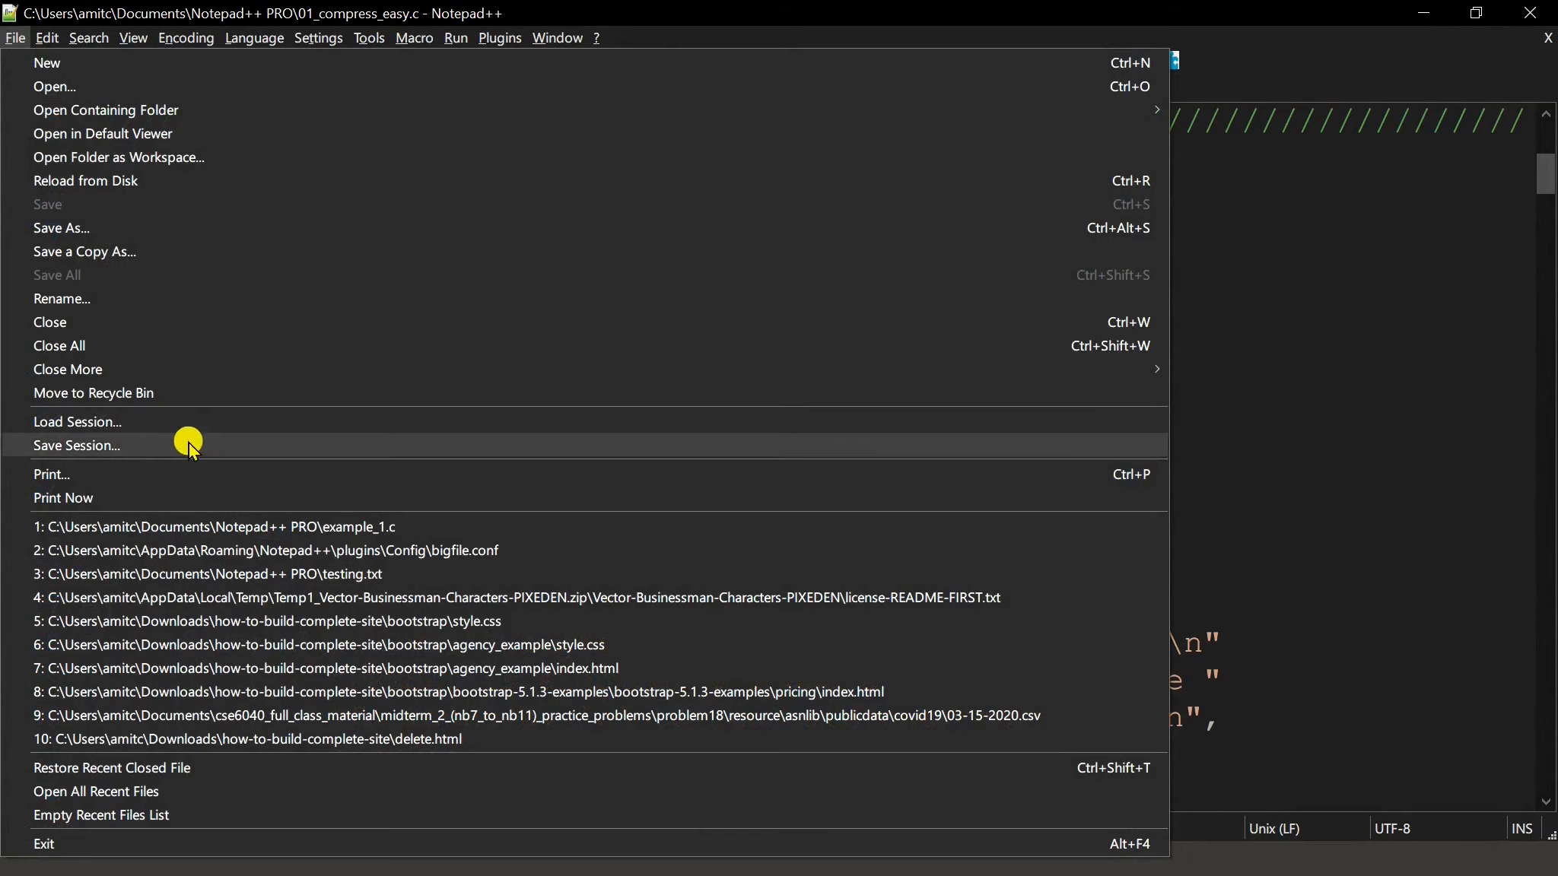
click(189, 473)
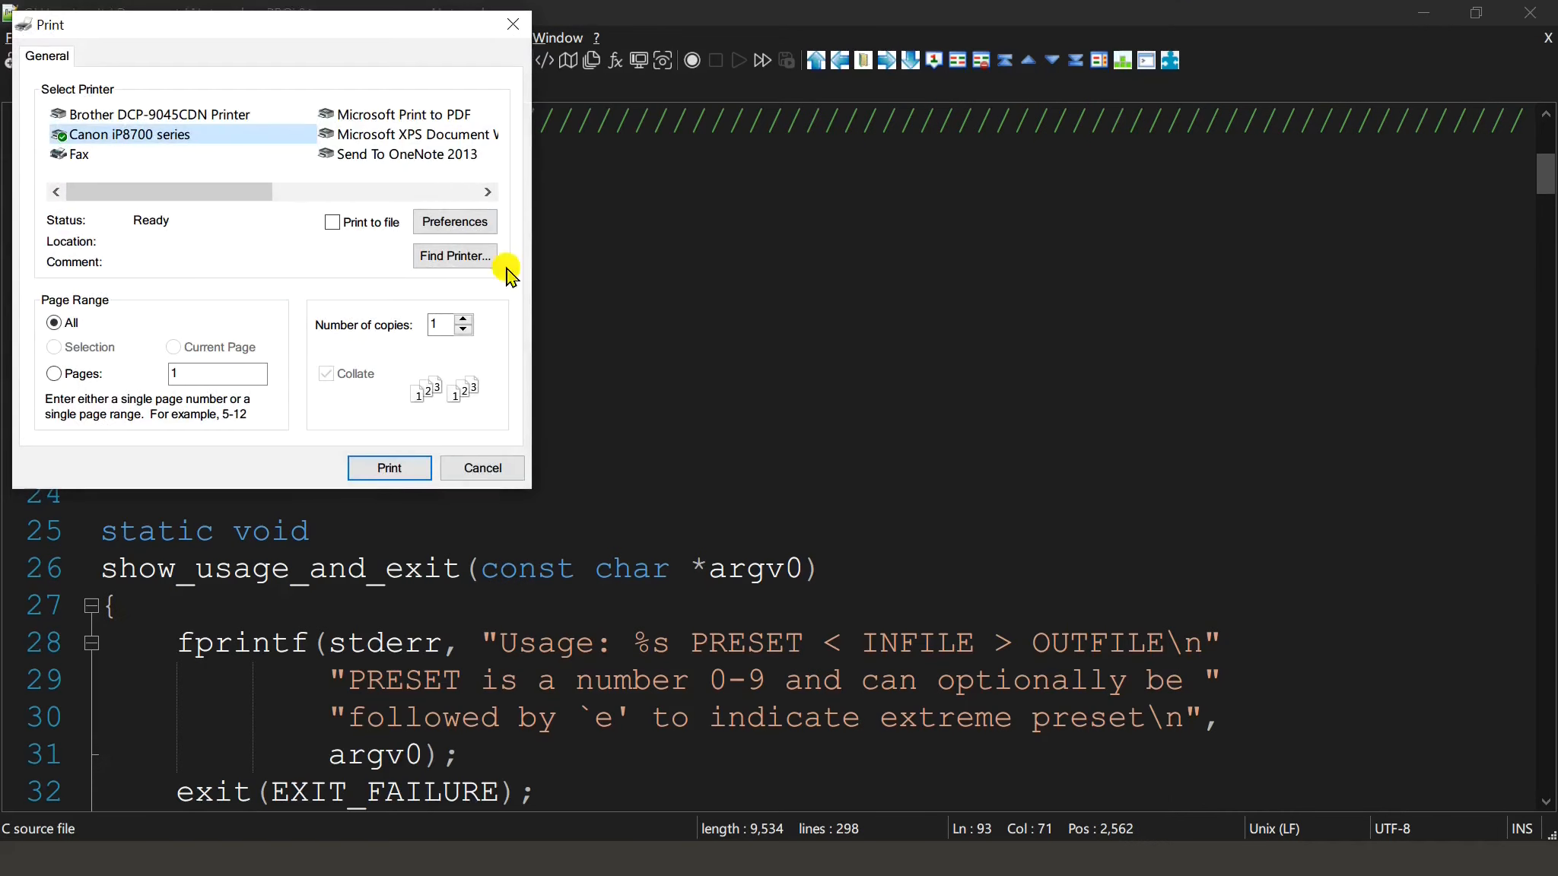
click(403, 114)
click(403, 470)
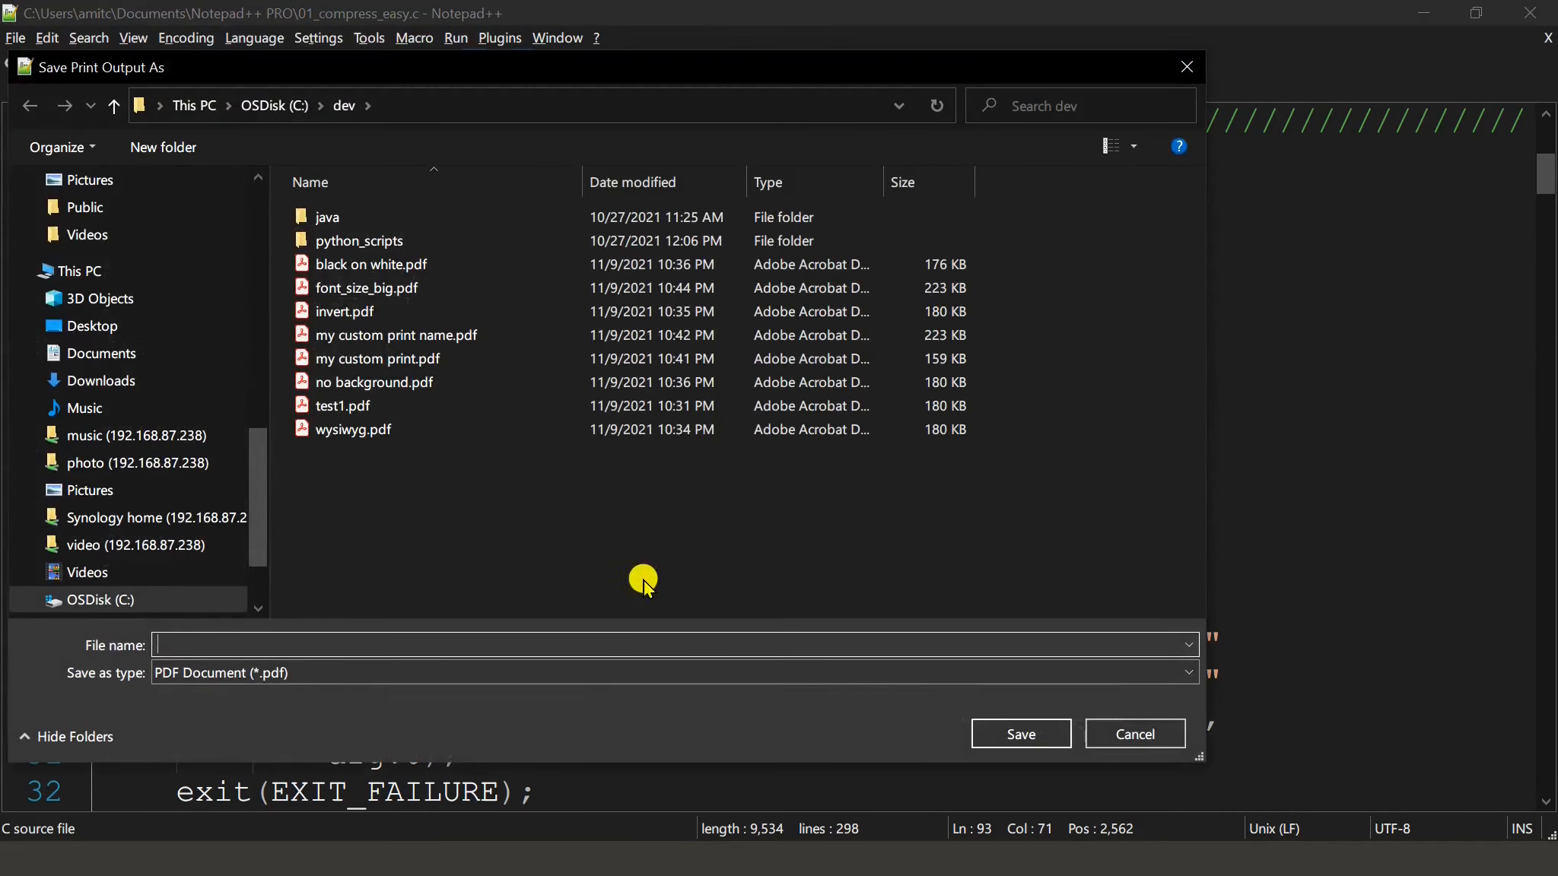
text(fo)
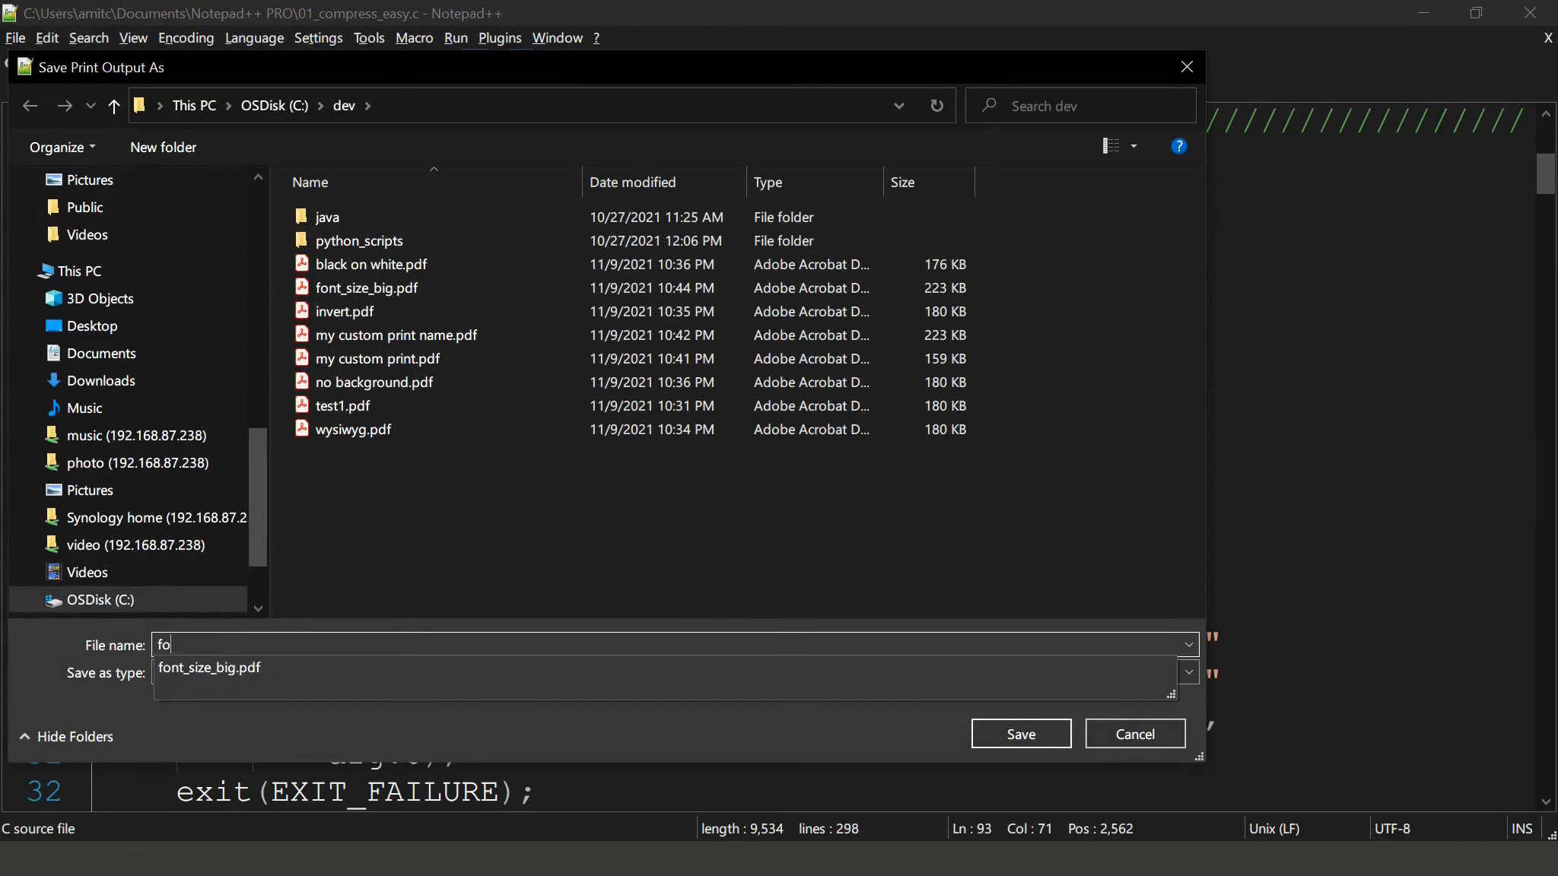
text(nt_coru)
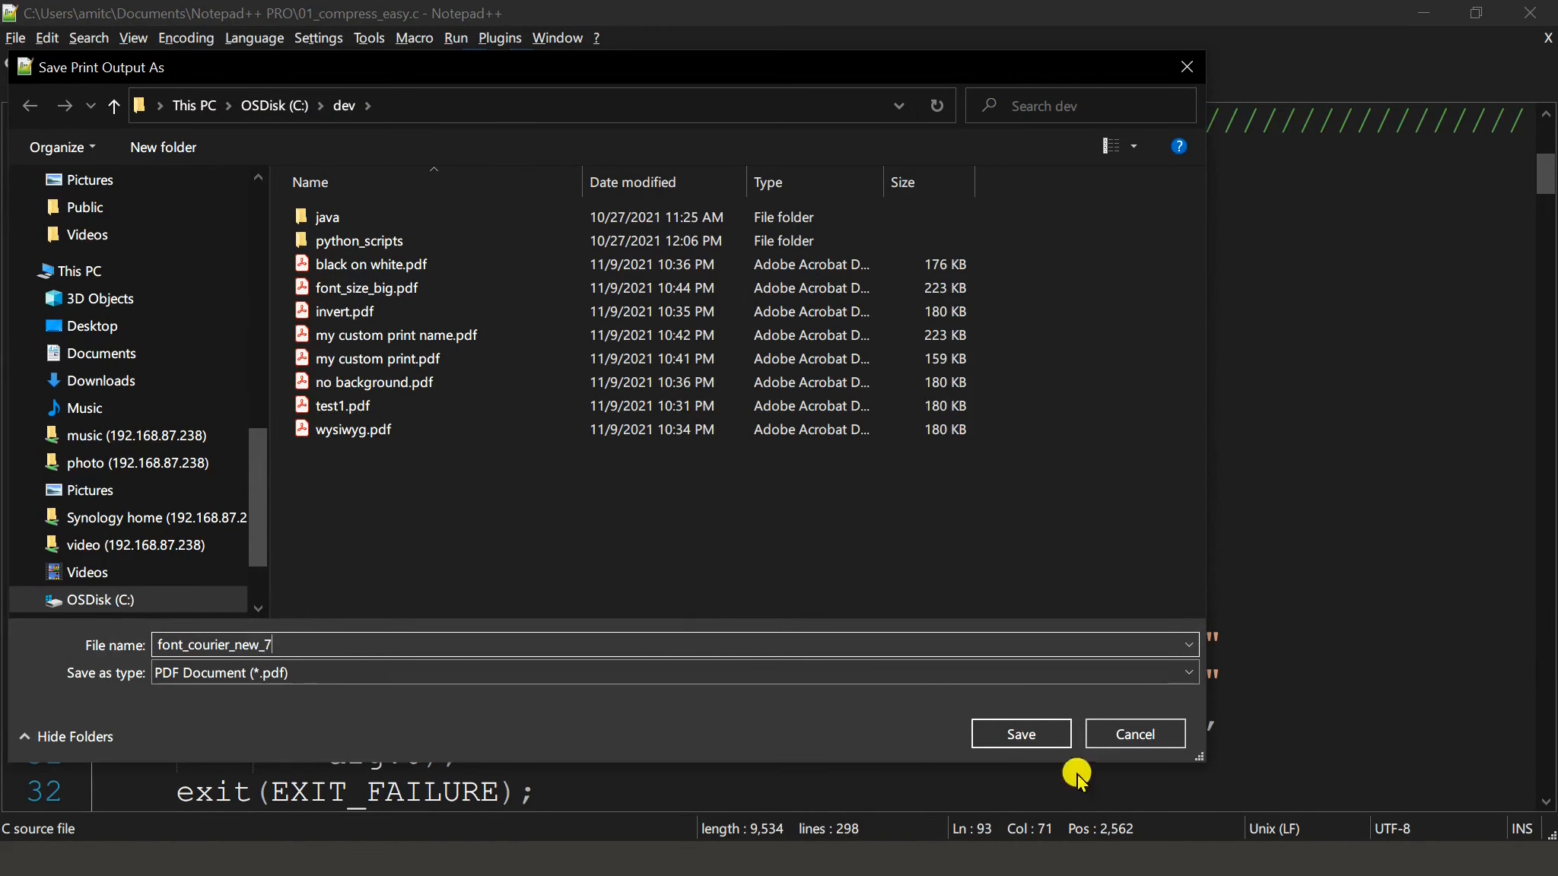
click(1008, 738)
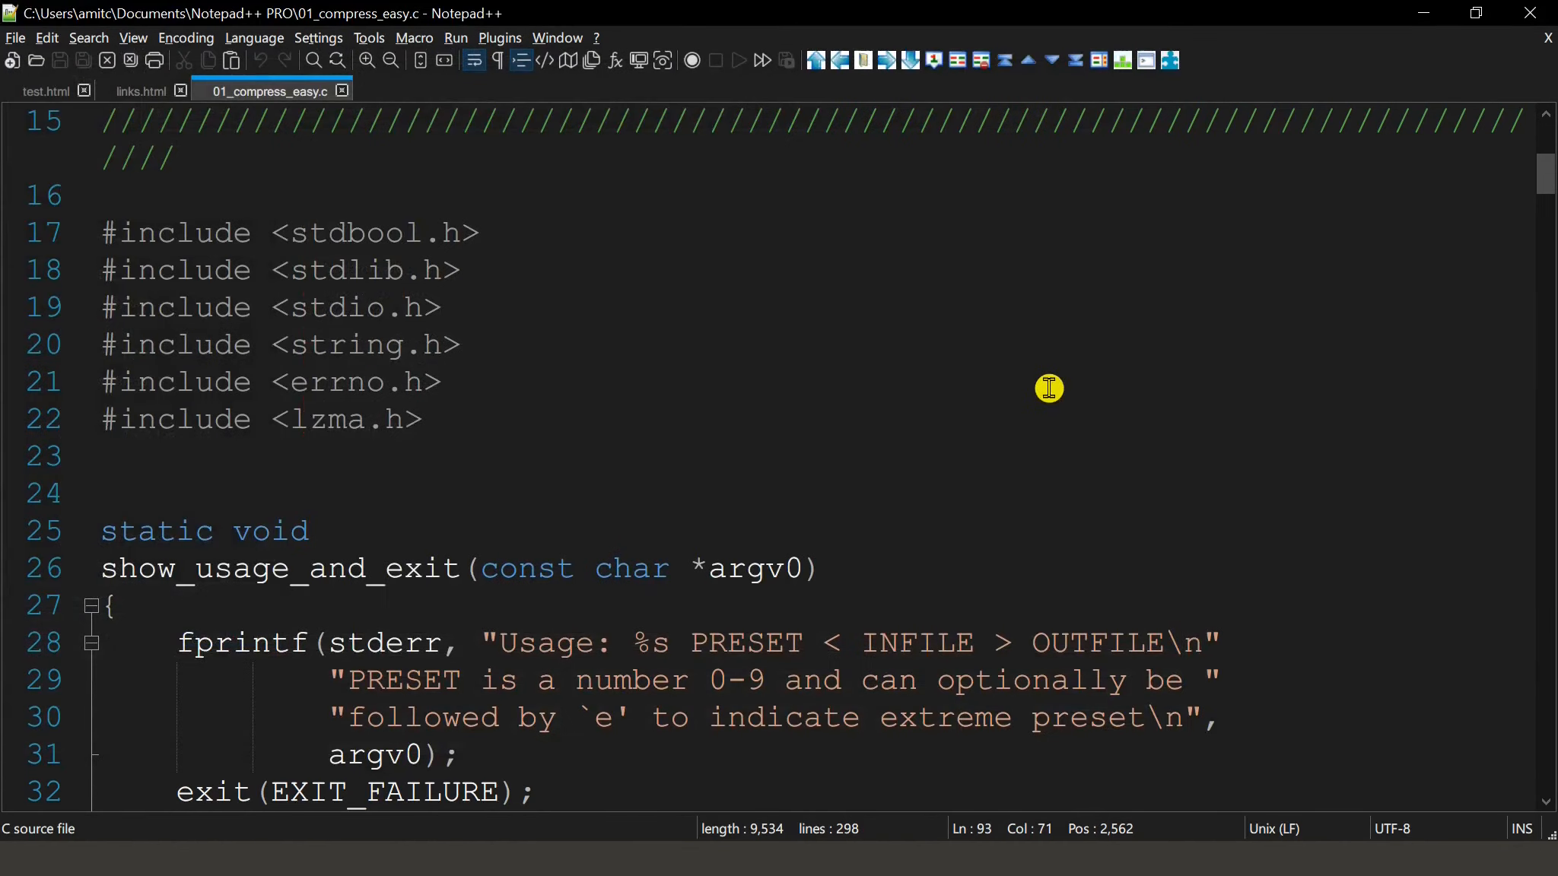
Switch to File Explorer and open font_courier_new_7.pdf from the dev folder.
key(alt+Tab)
key(alt+Tab)
click(1182, 436)
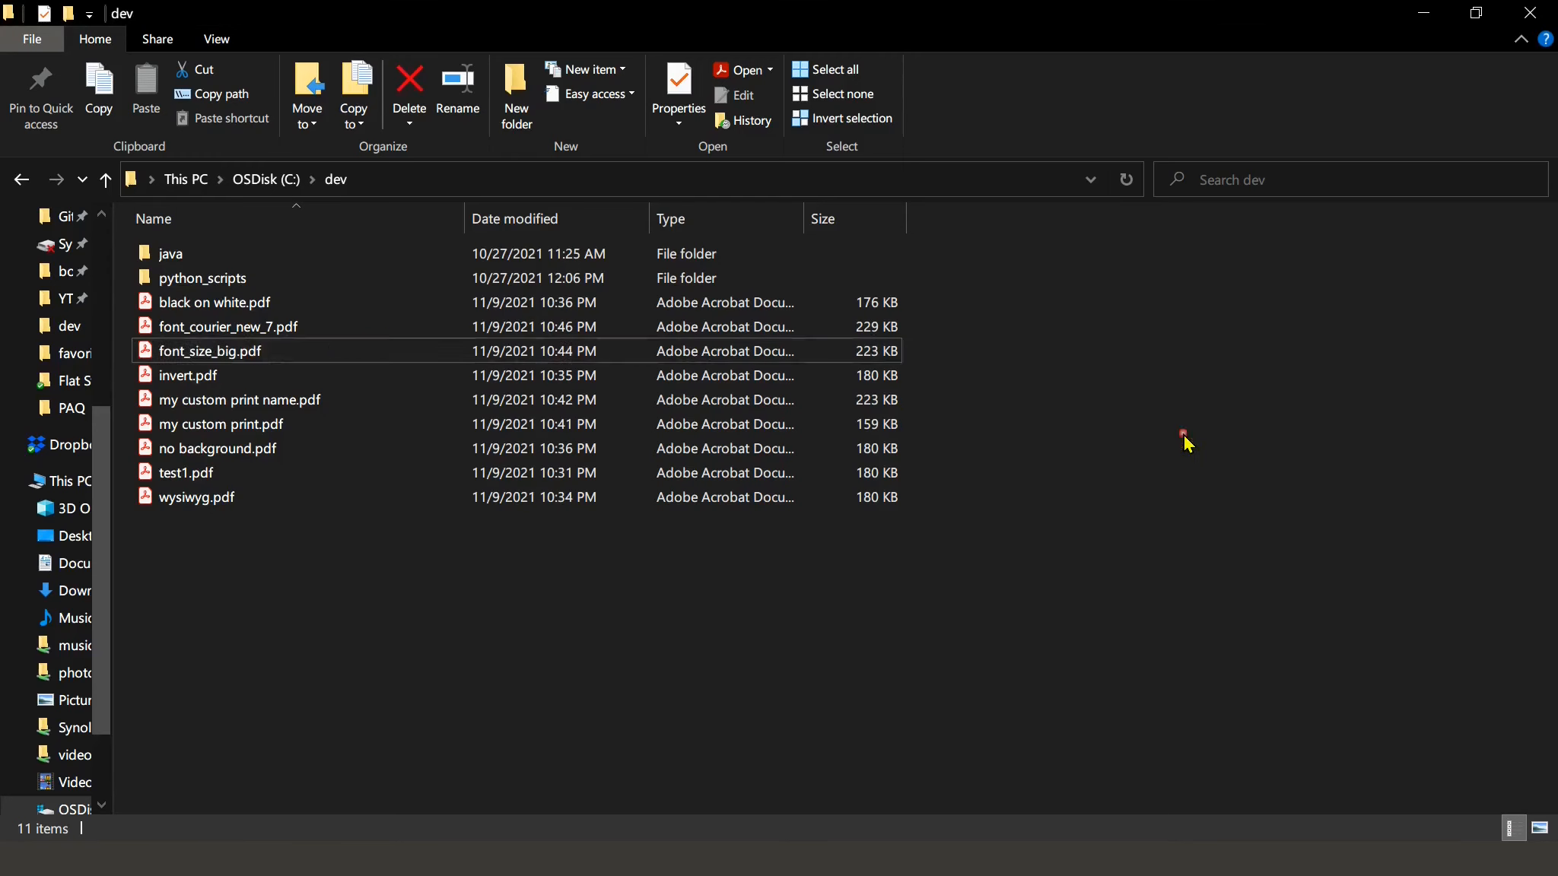
double_click(323, 334)
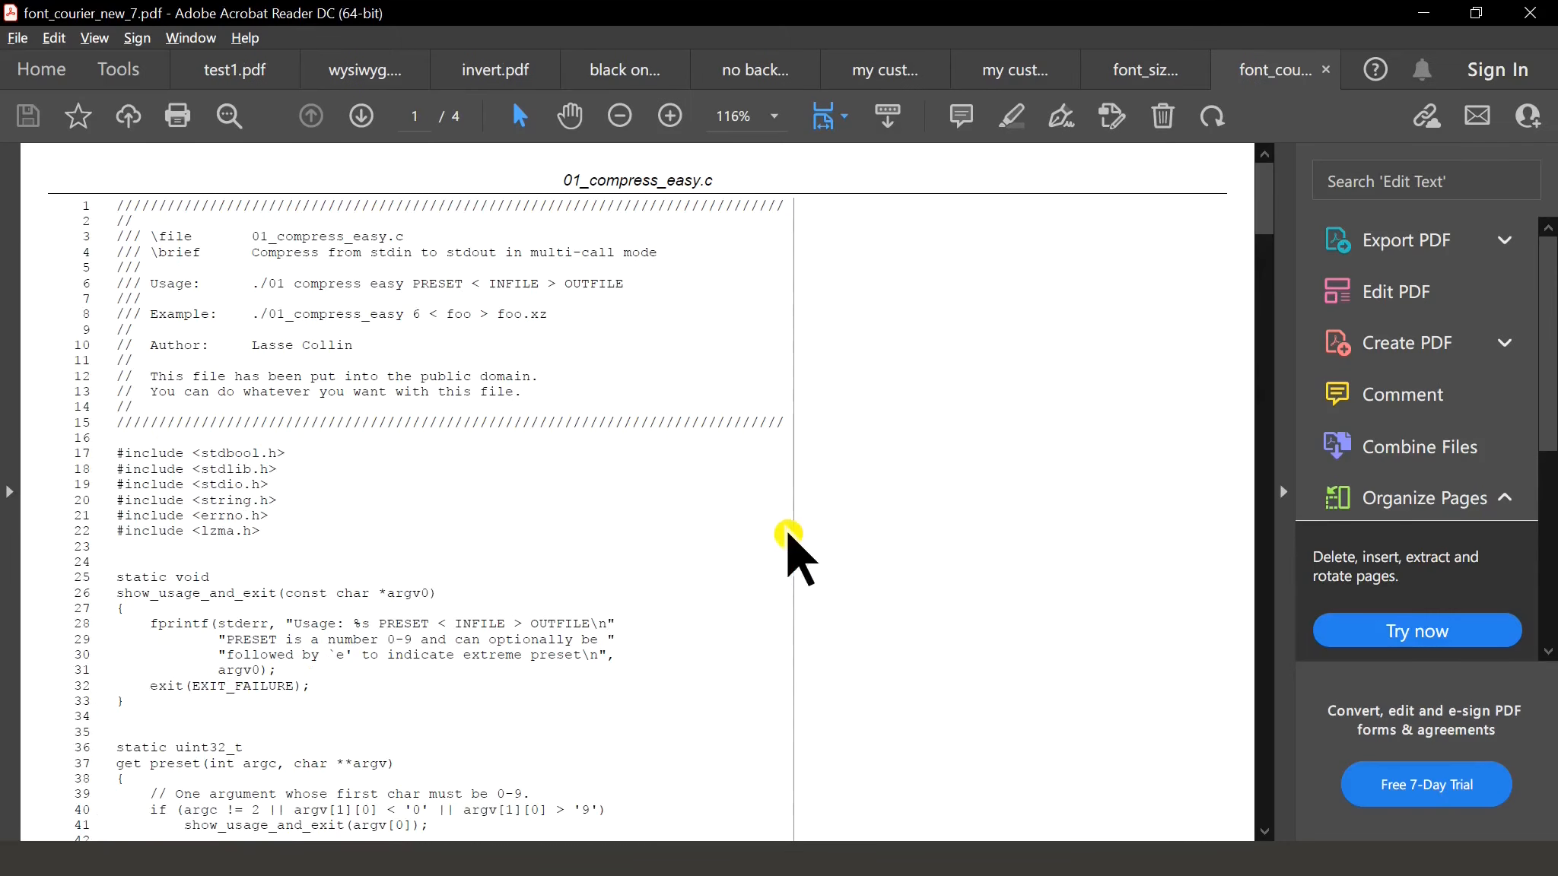
Compare the font and text size of font_size_big.pdf with font_courier_new_7.pdf, and return to Notepad++.
click(1125, 74)
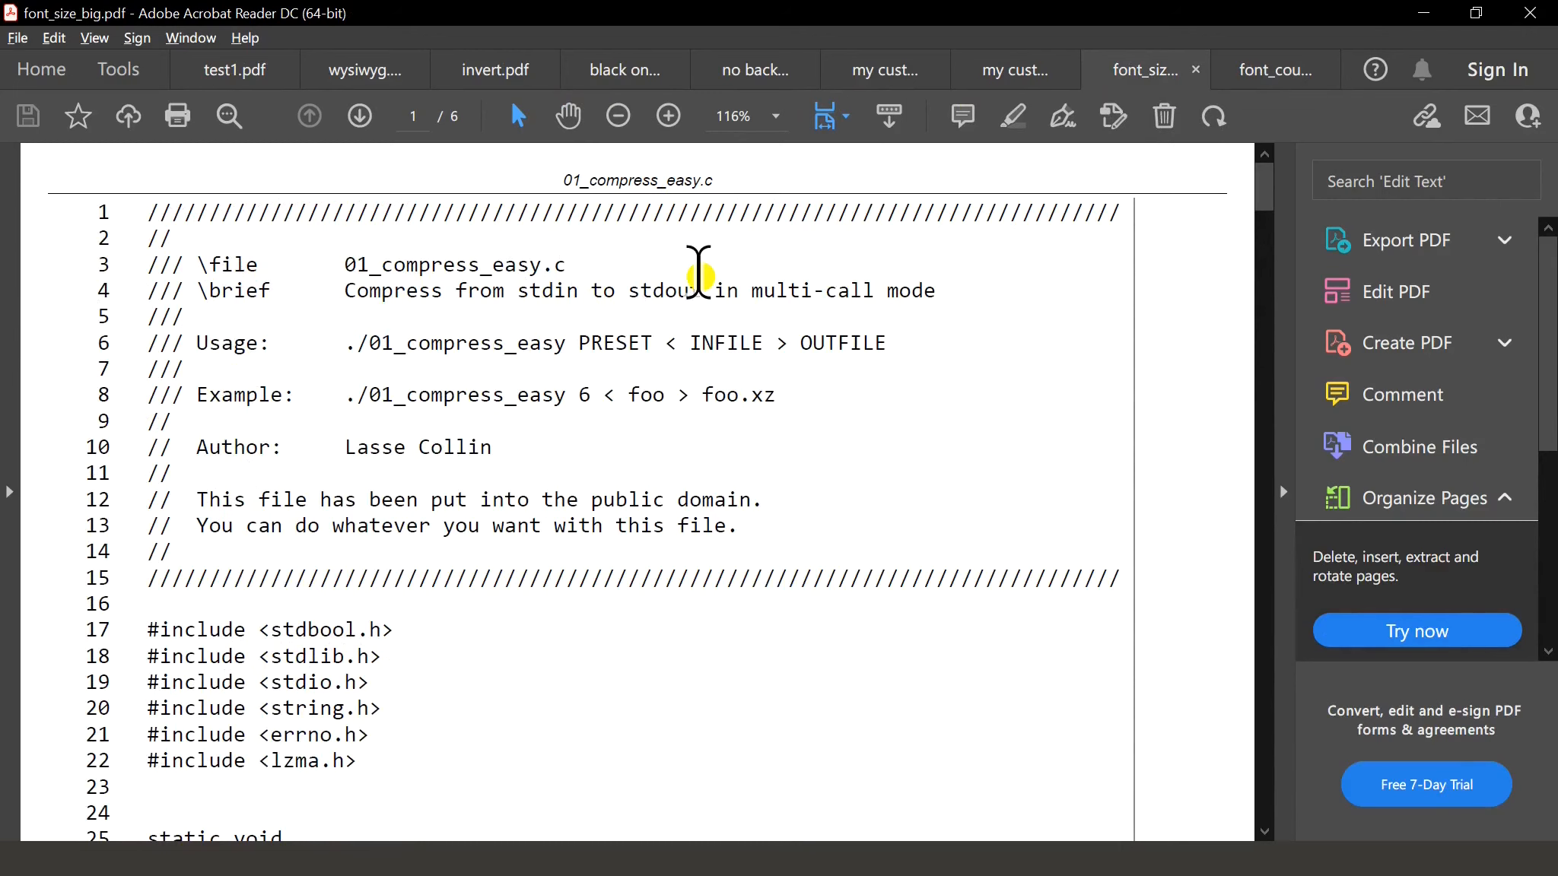
click(1274, 72)
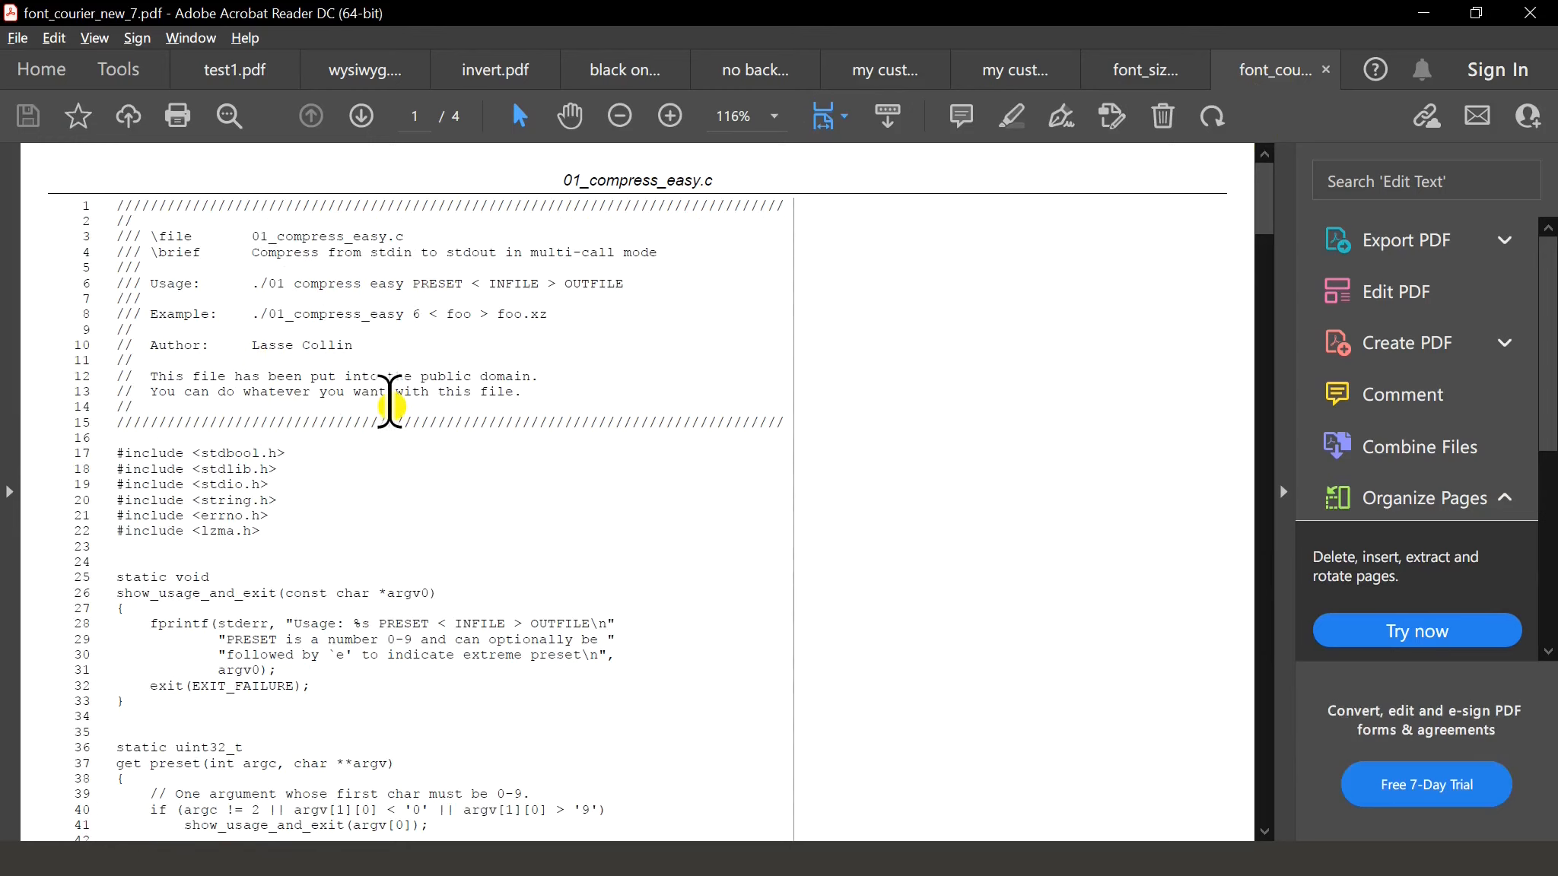
click(1427, 13)
key(alt+Tab)
key(alt+Tab)
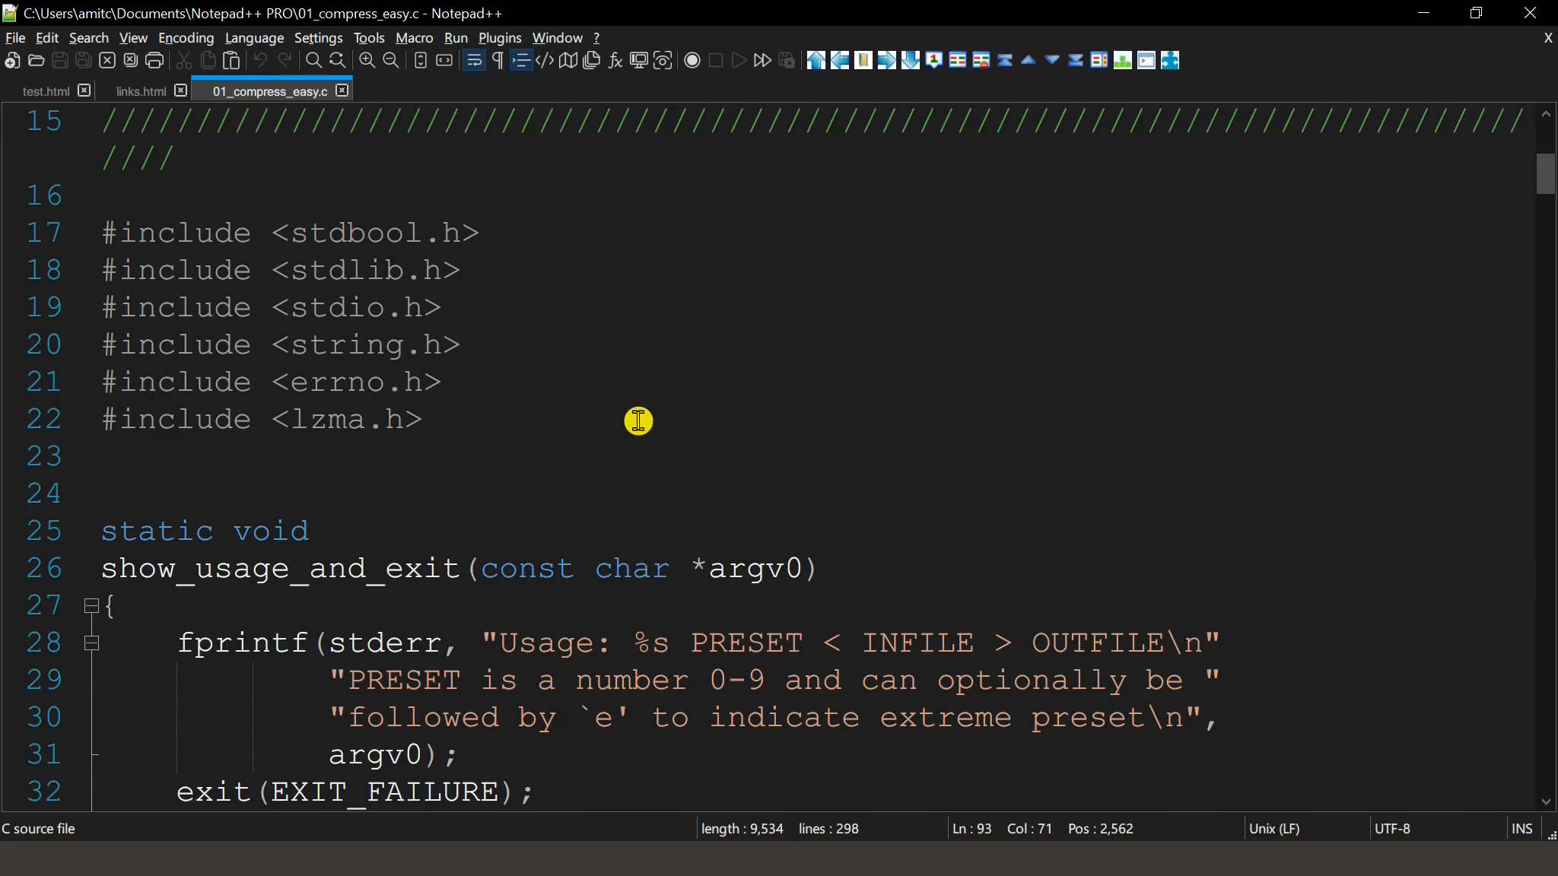
Set the Global override font to Ubuntu Mono at size 10 in the Style Configurator and save the styles.
click(318, 37)
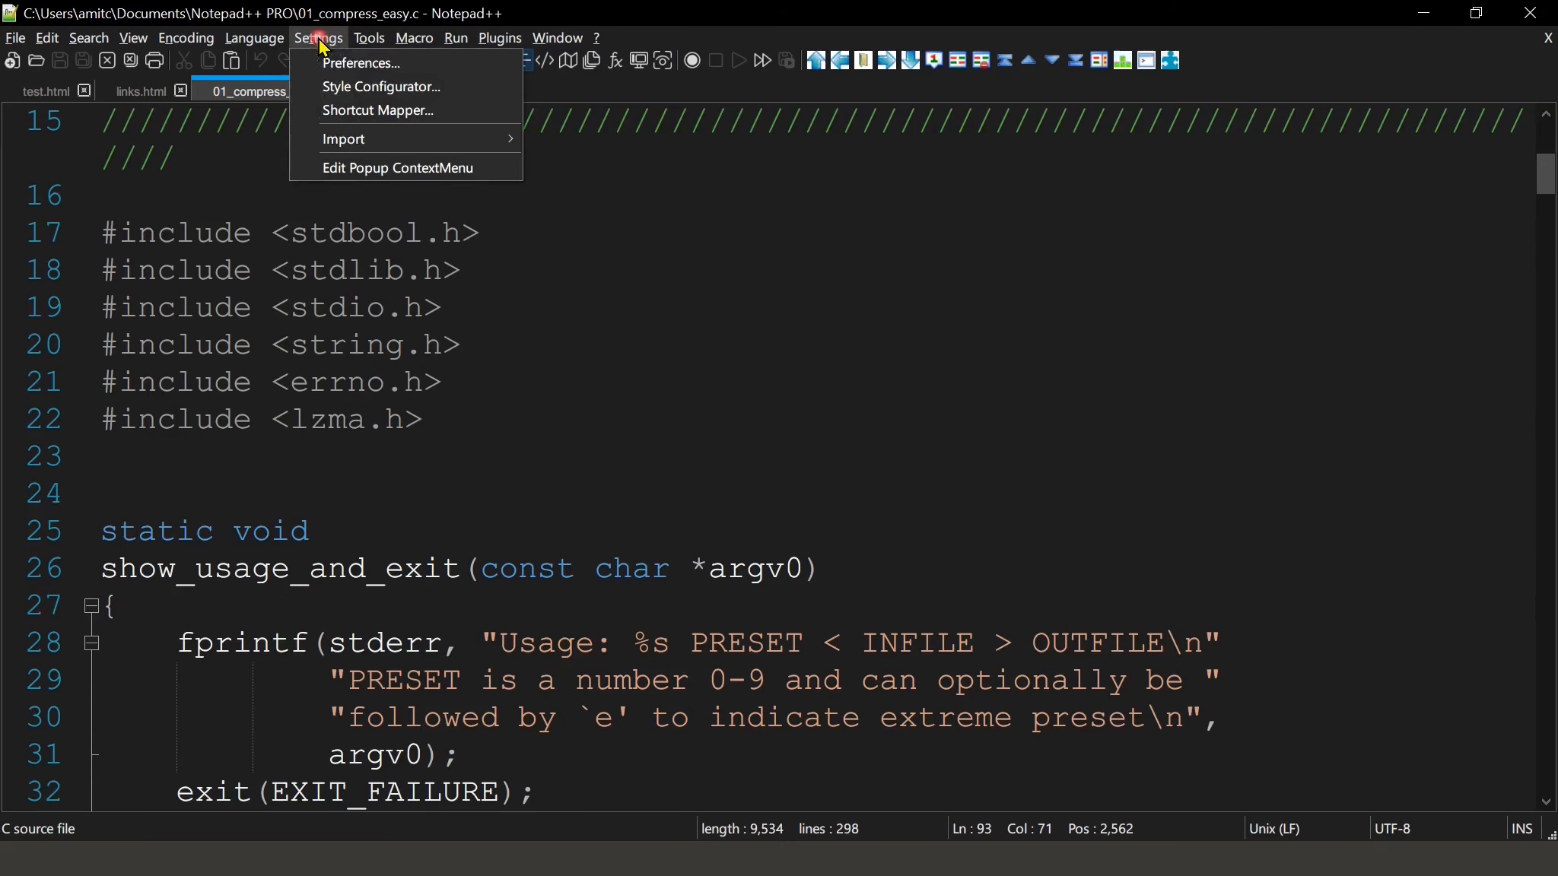
click(339, 86)
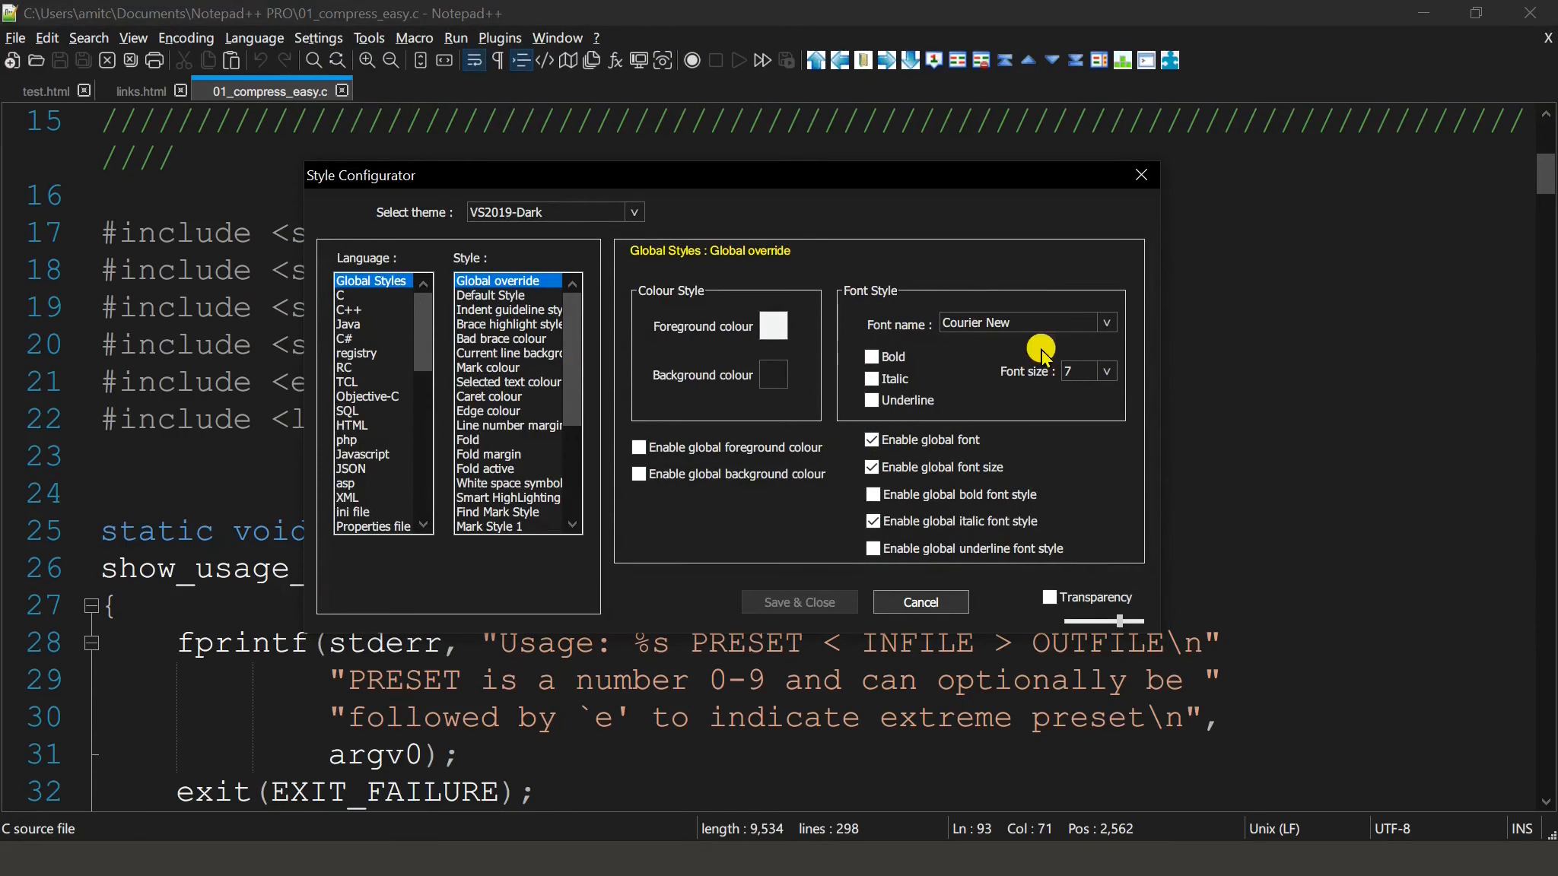
click(1108, 323)
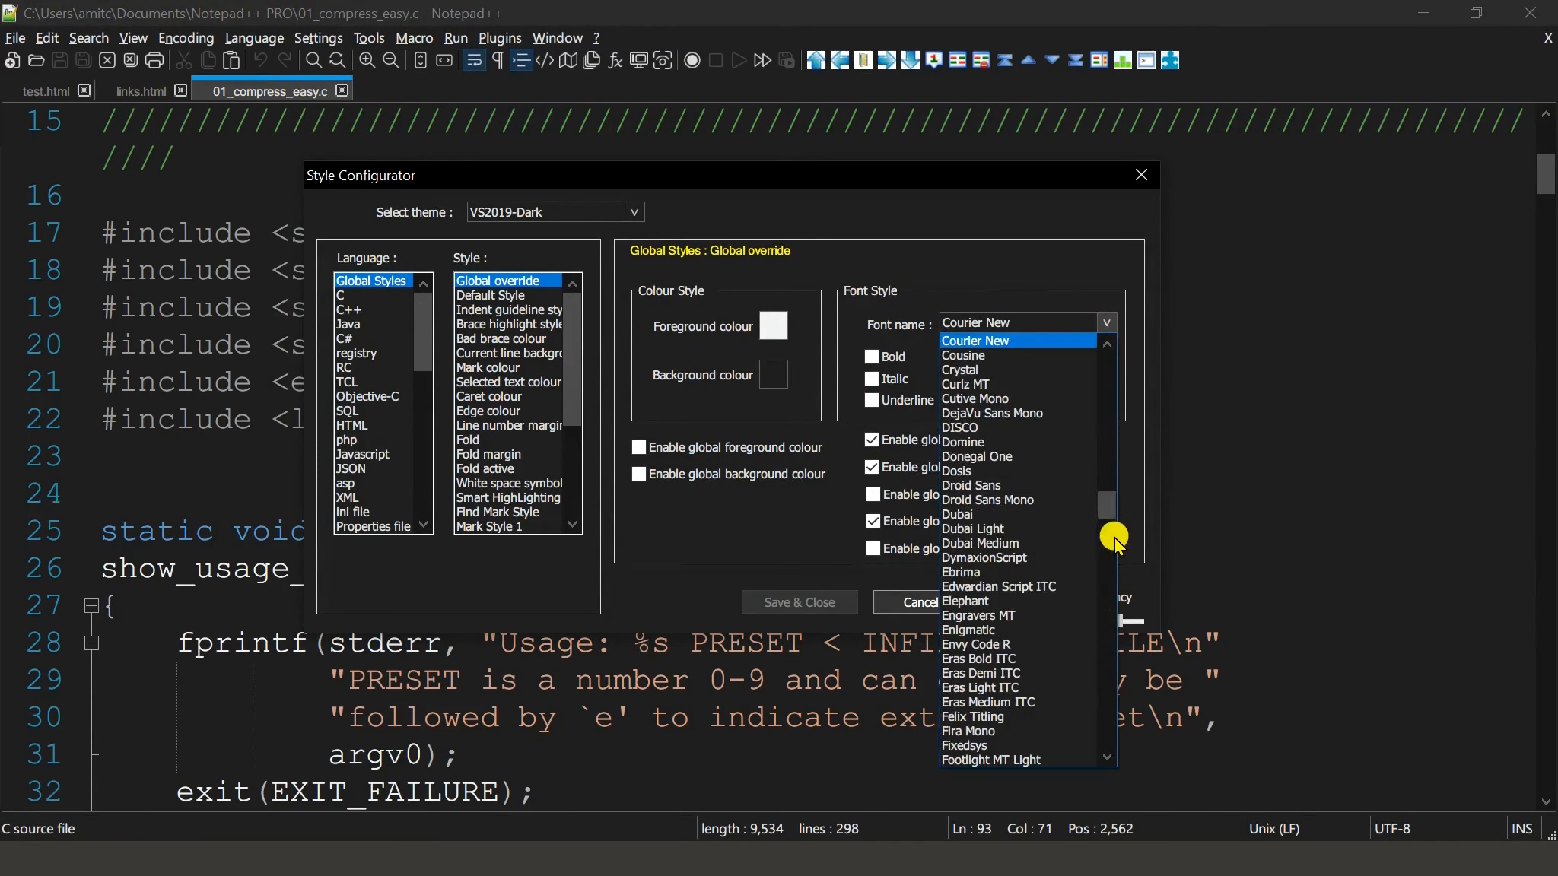
drag(1113, 511, 1127, 749)
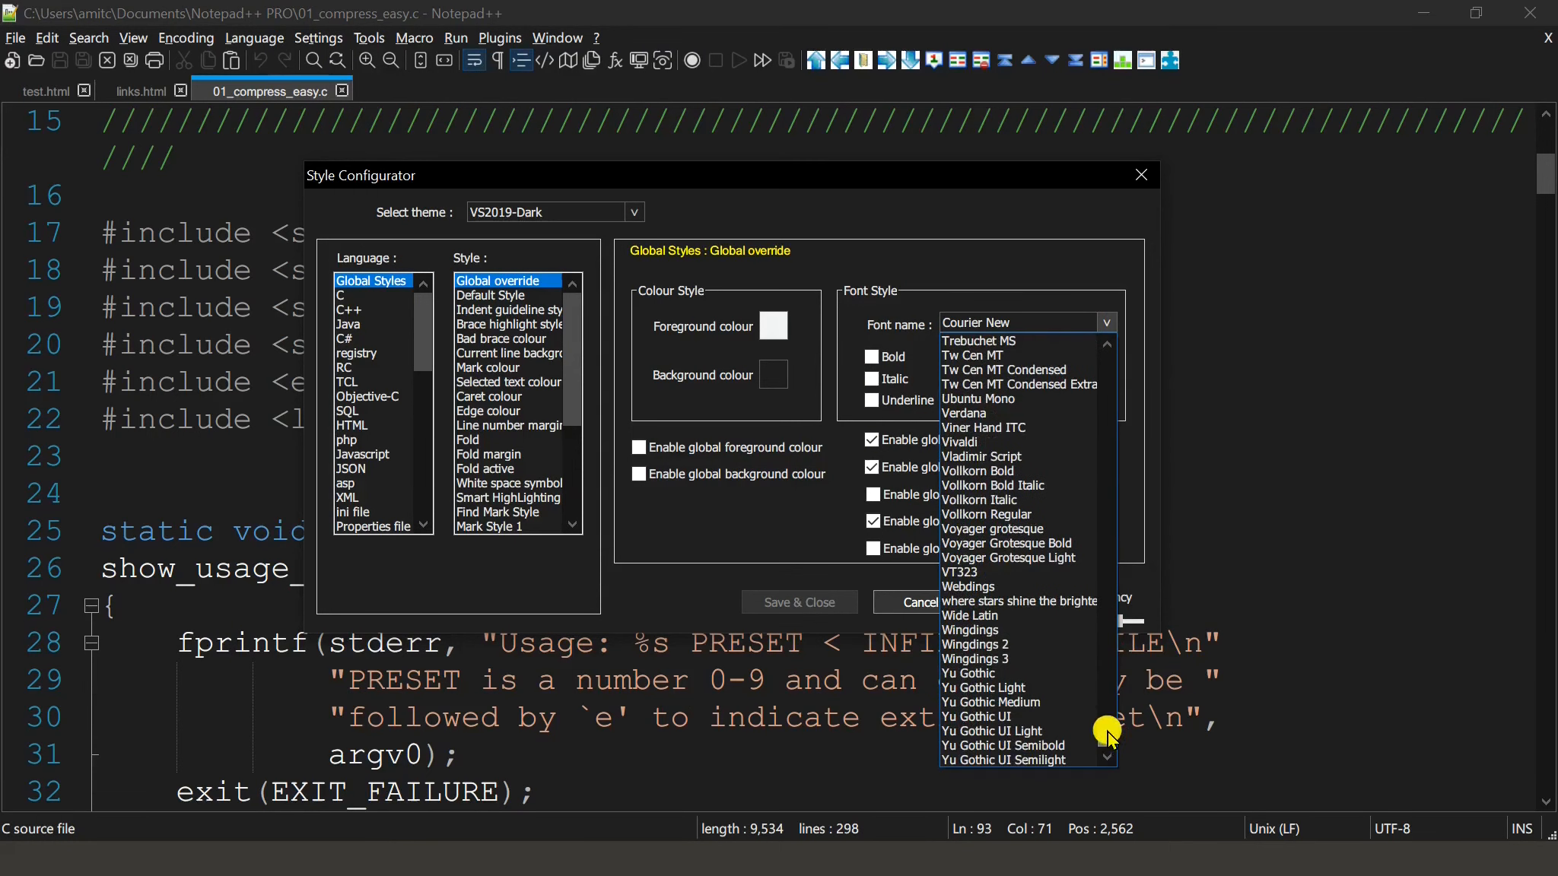
click(981, 399)
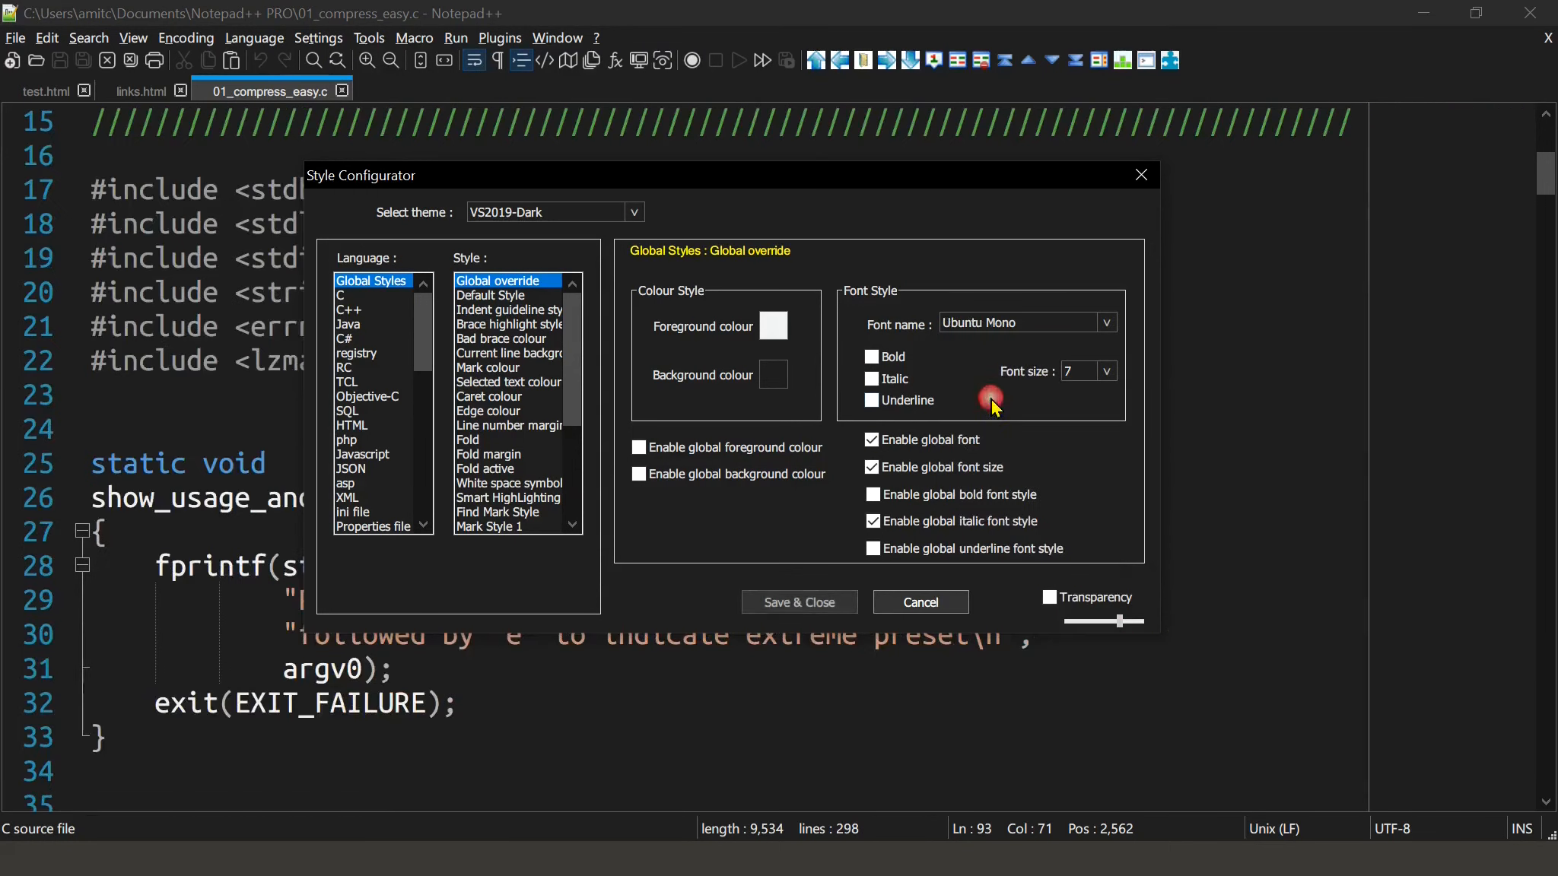
click(1104, 376)
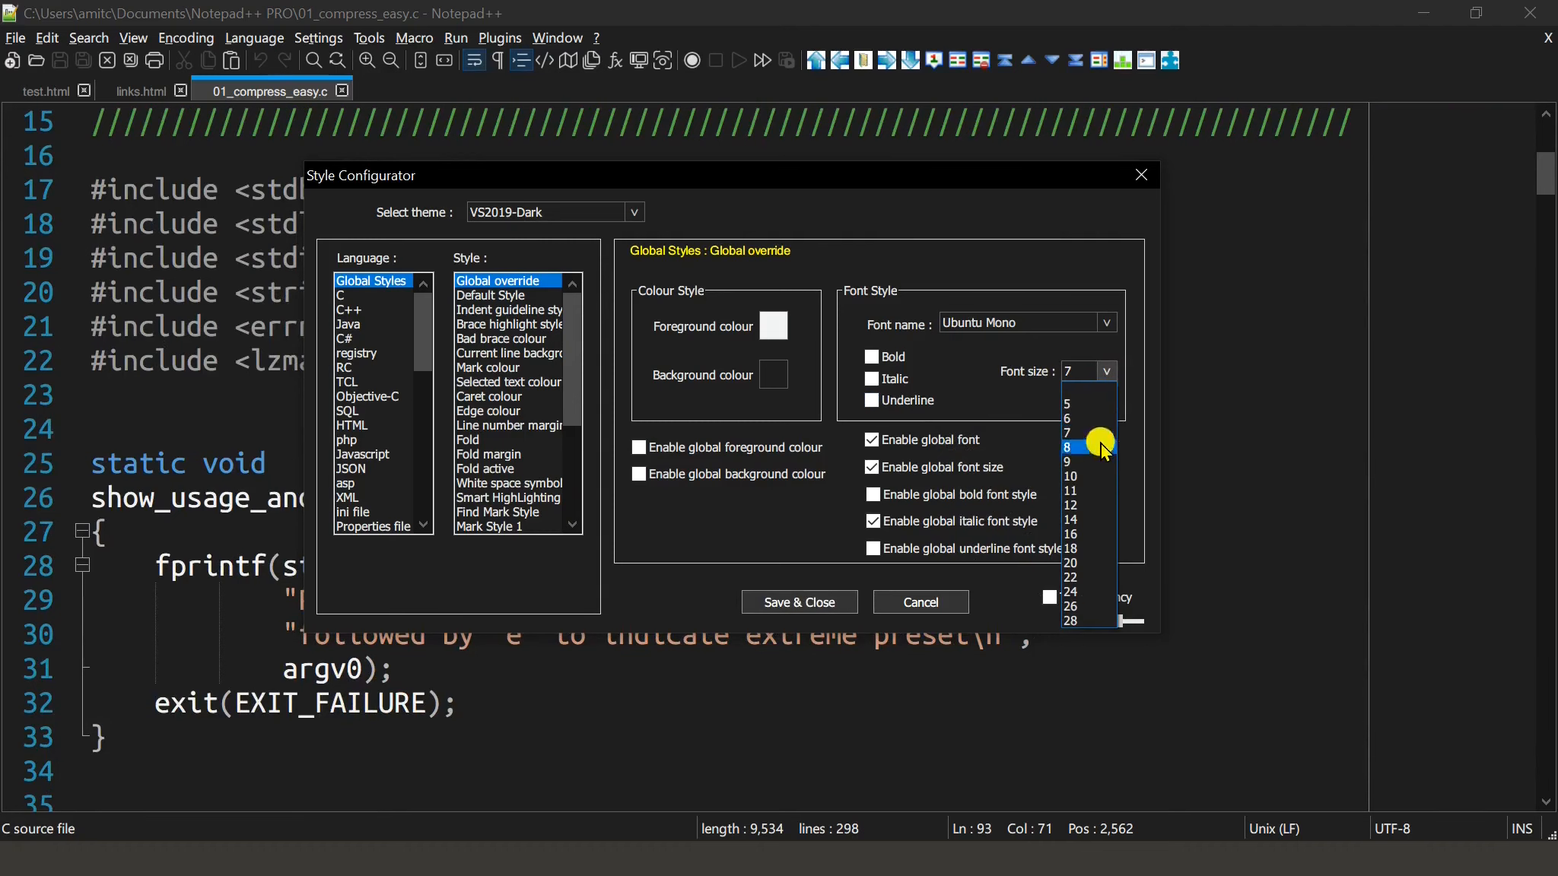
click(1092, 477)
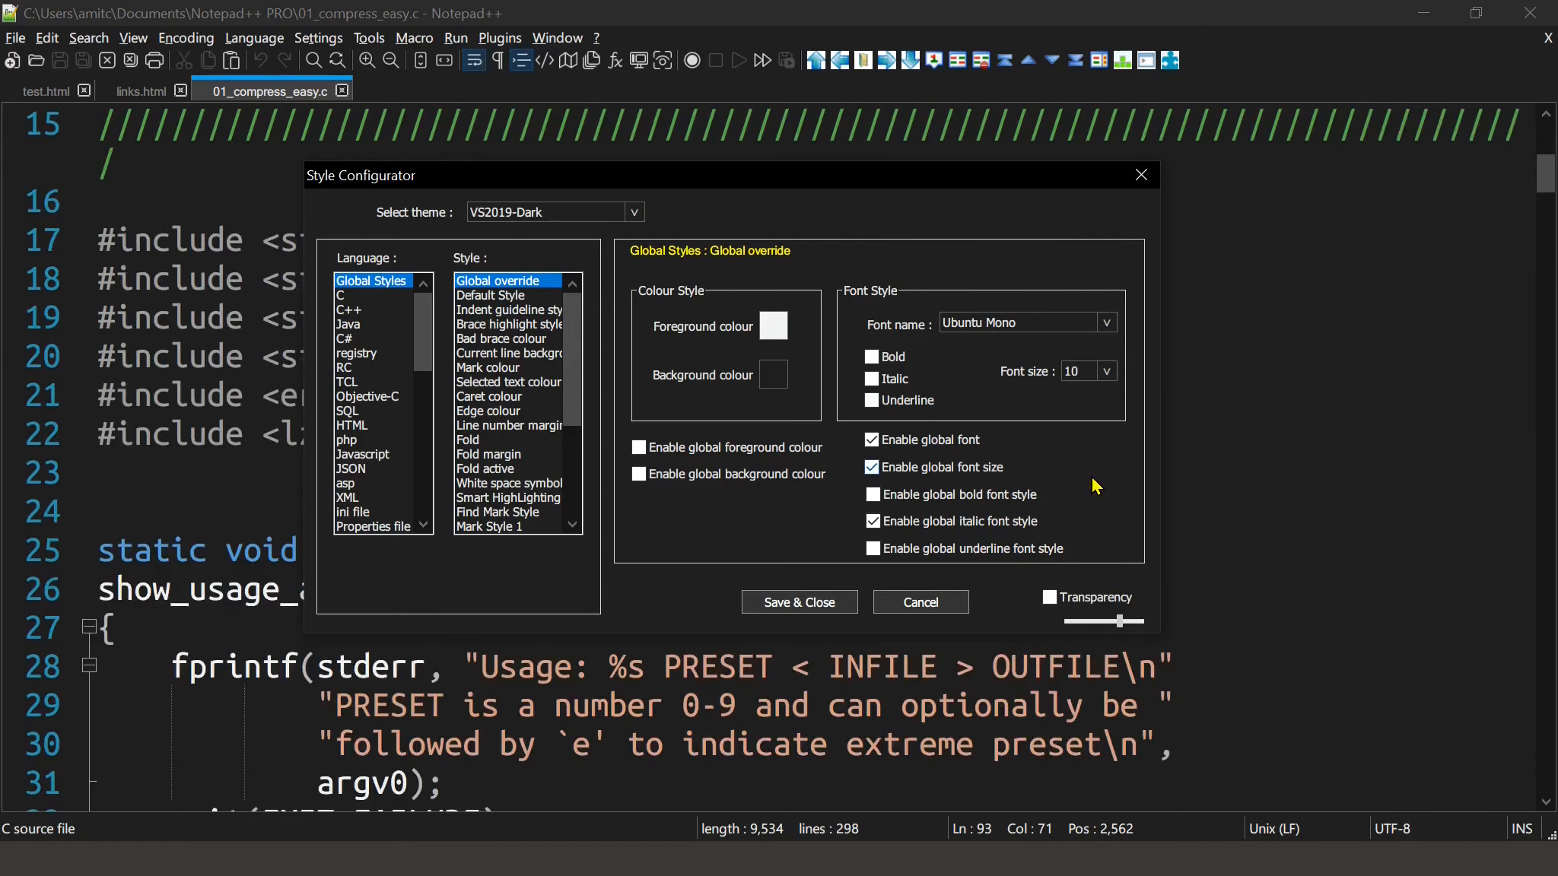
click(805, 603)
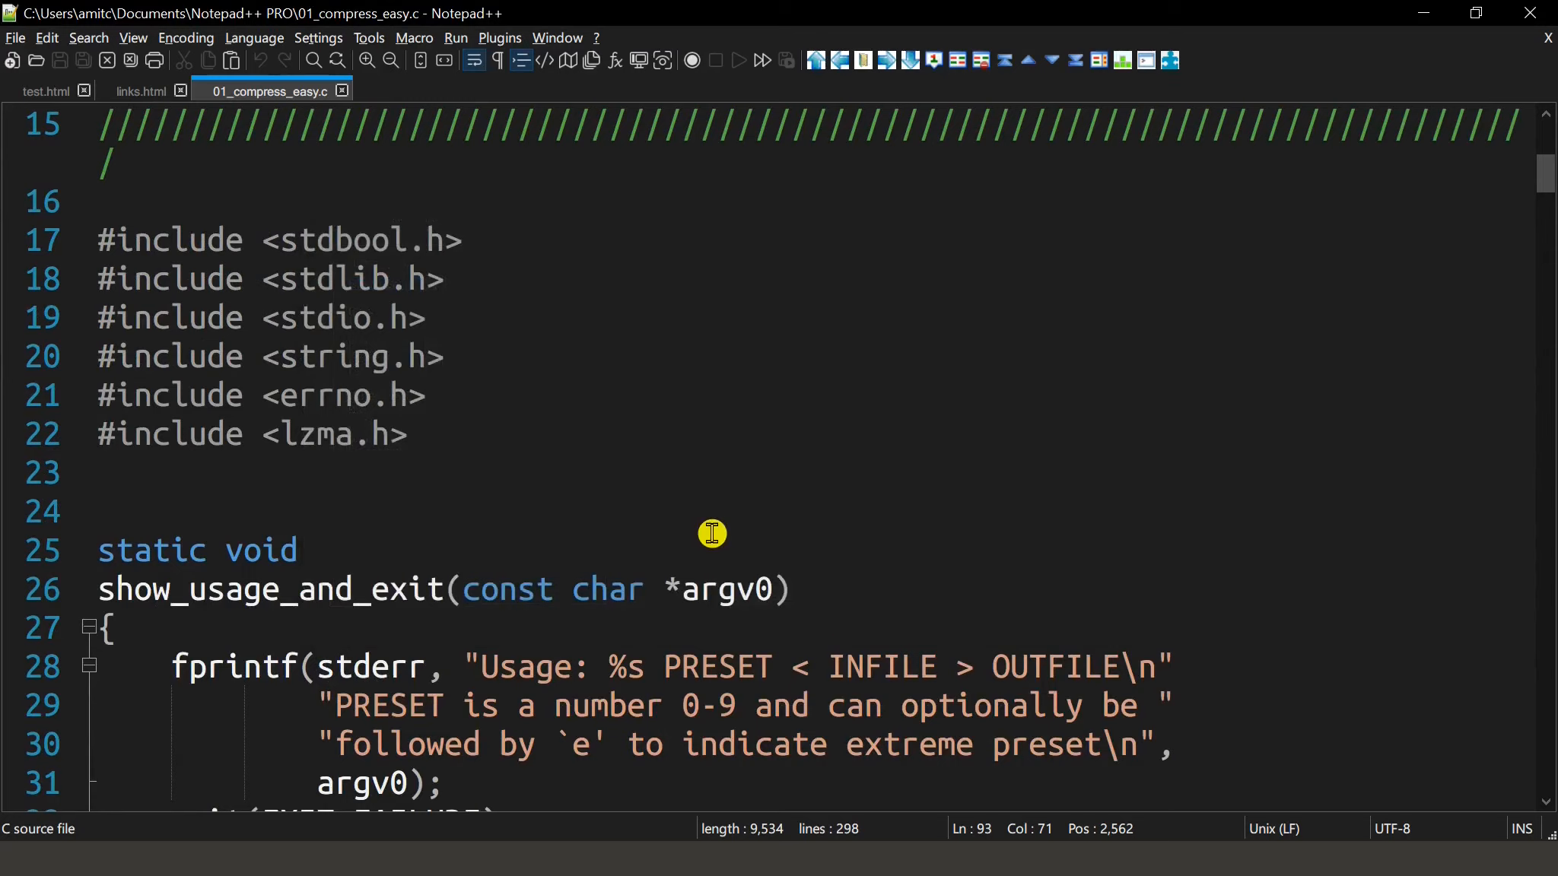
Check the code at different zoom levels and review the global font settings in the Style Configurator, closing it without changes.
scroll(711, 534, up, 2)
scroll(710, 535, down, 4)
scroll(719, 540, up, 1)
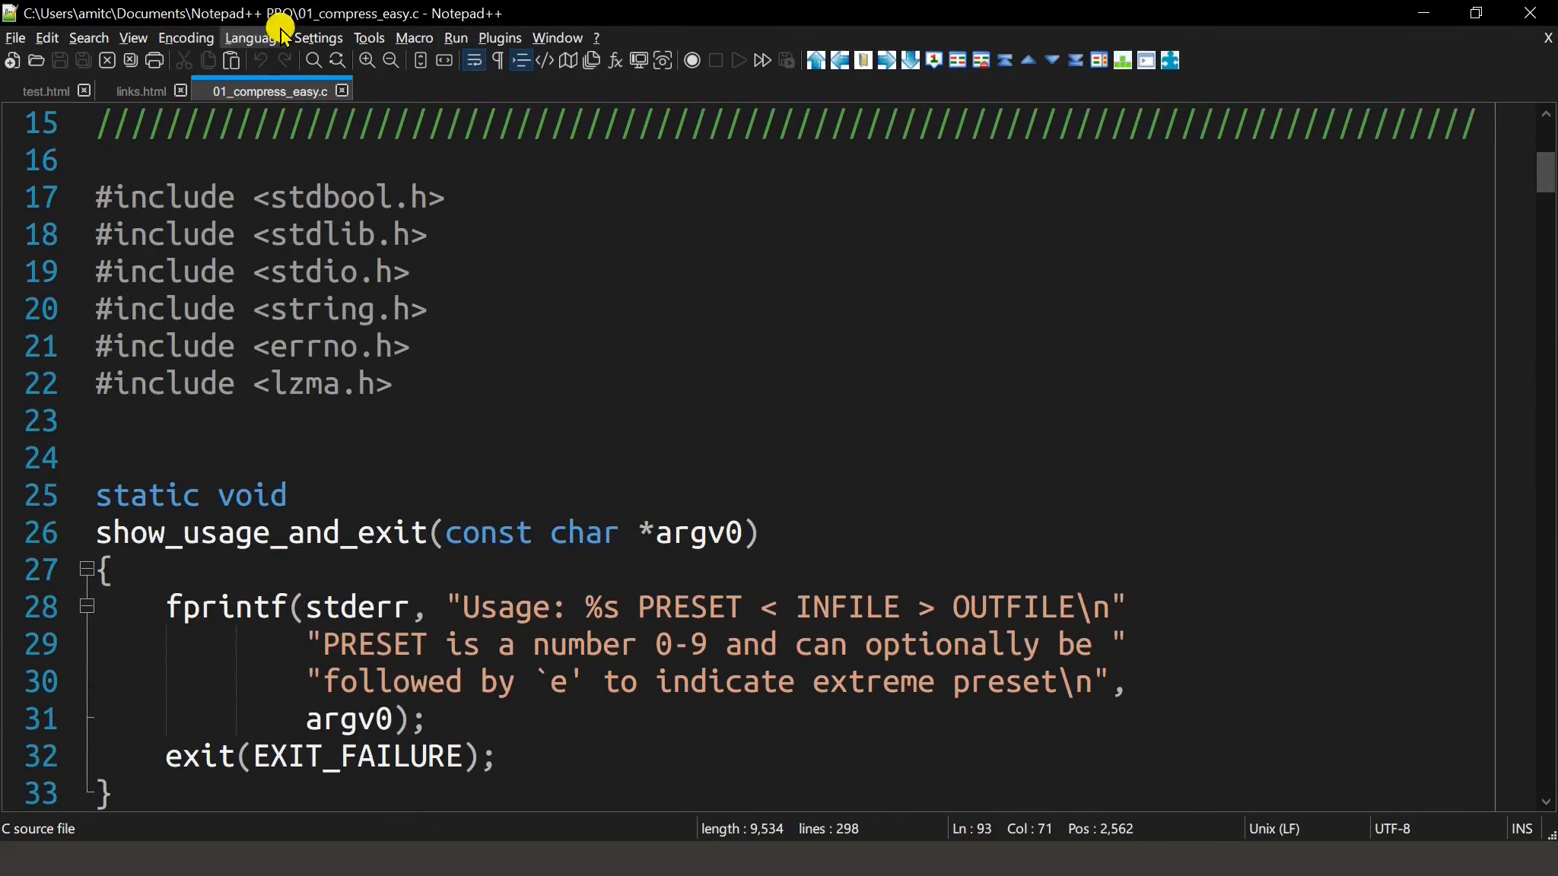
click(323, 38)
click(351, 88)
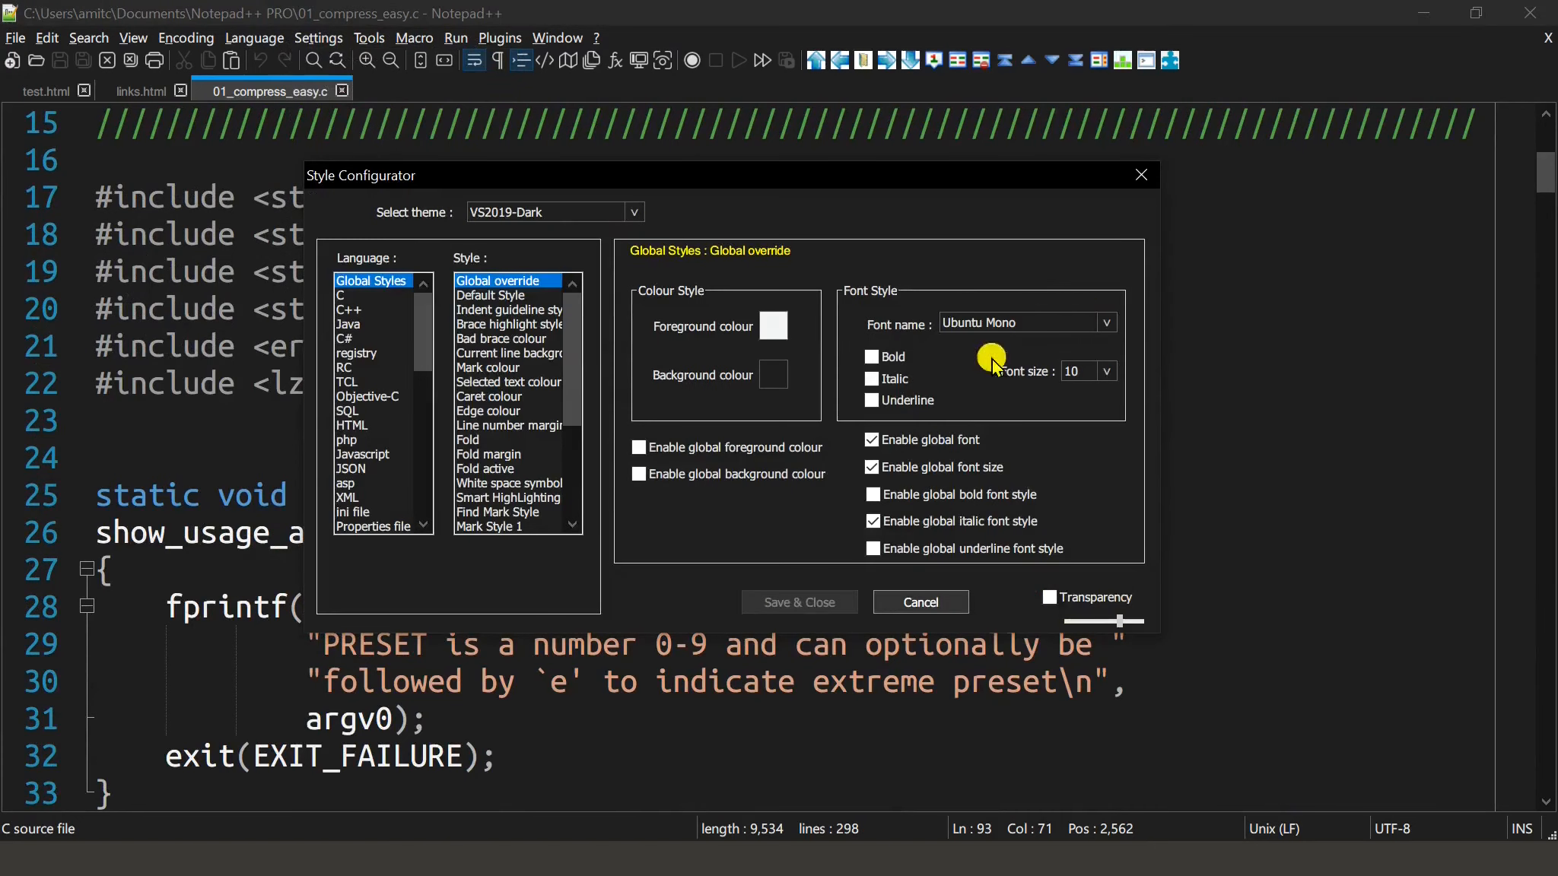
click(922, 602)
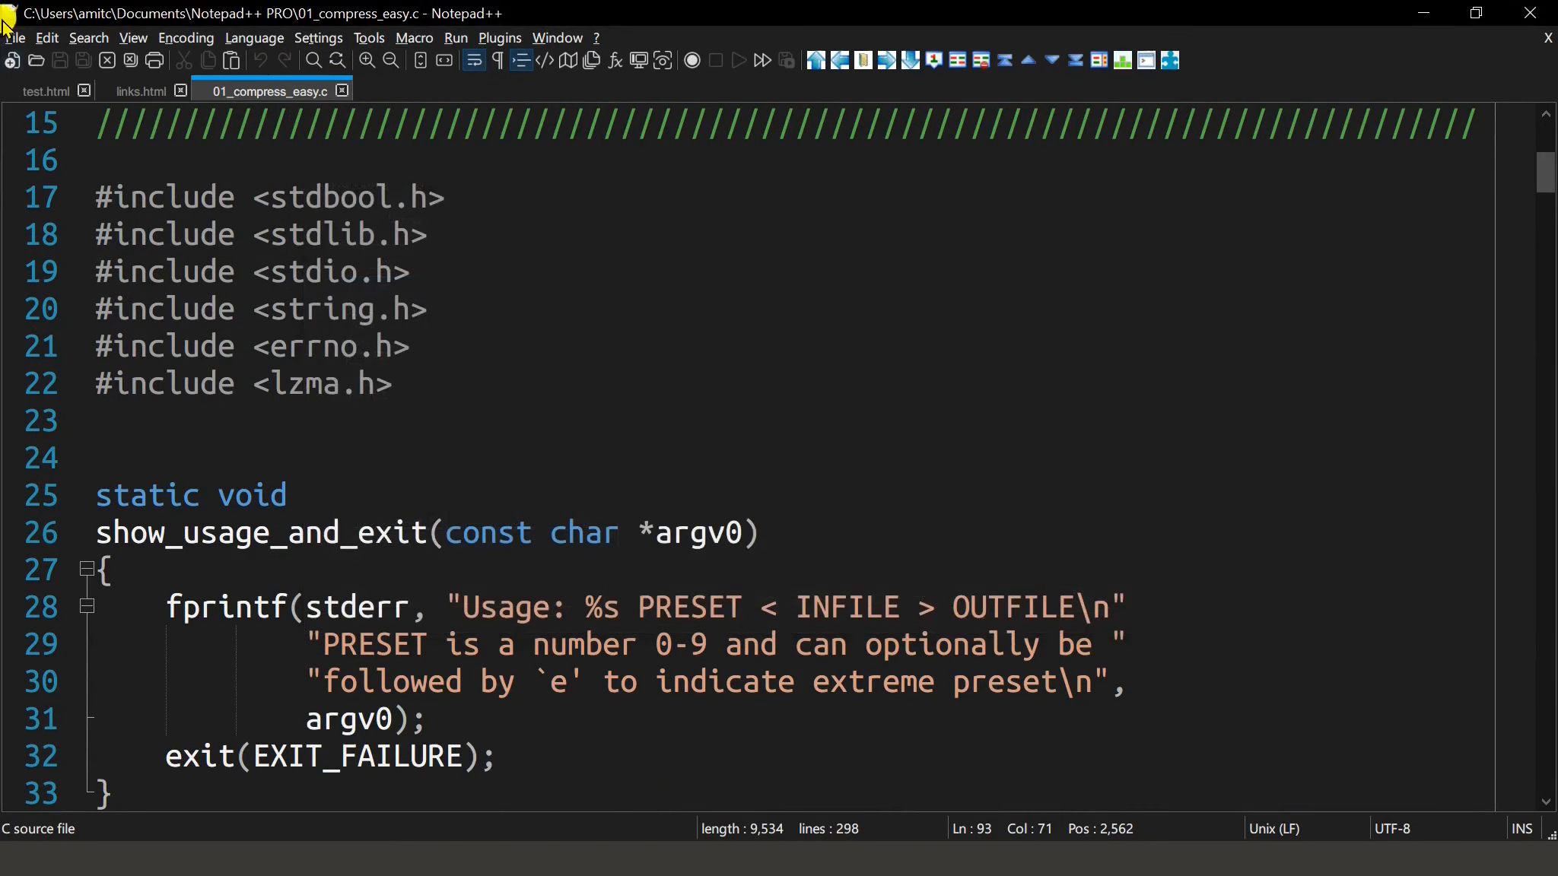
Print 01_compress_easy.c with Microsoft Print to PDF, saving the output as "font_ubuntu_10" in the dev folder.
click(14, 36)
click(214, 472)
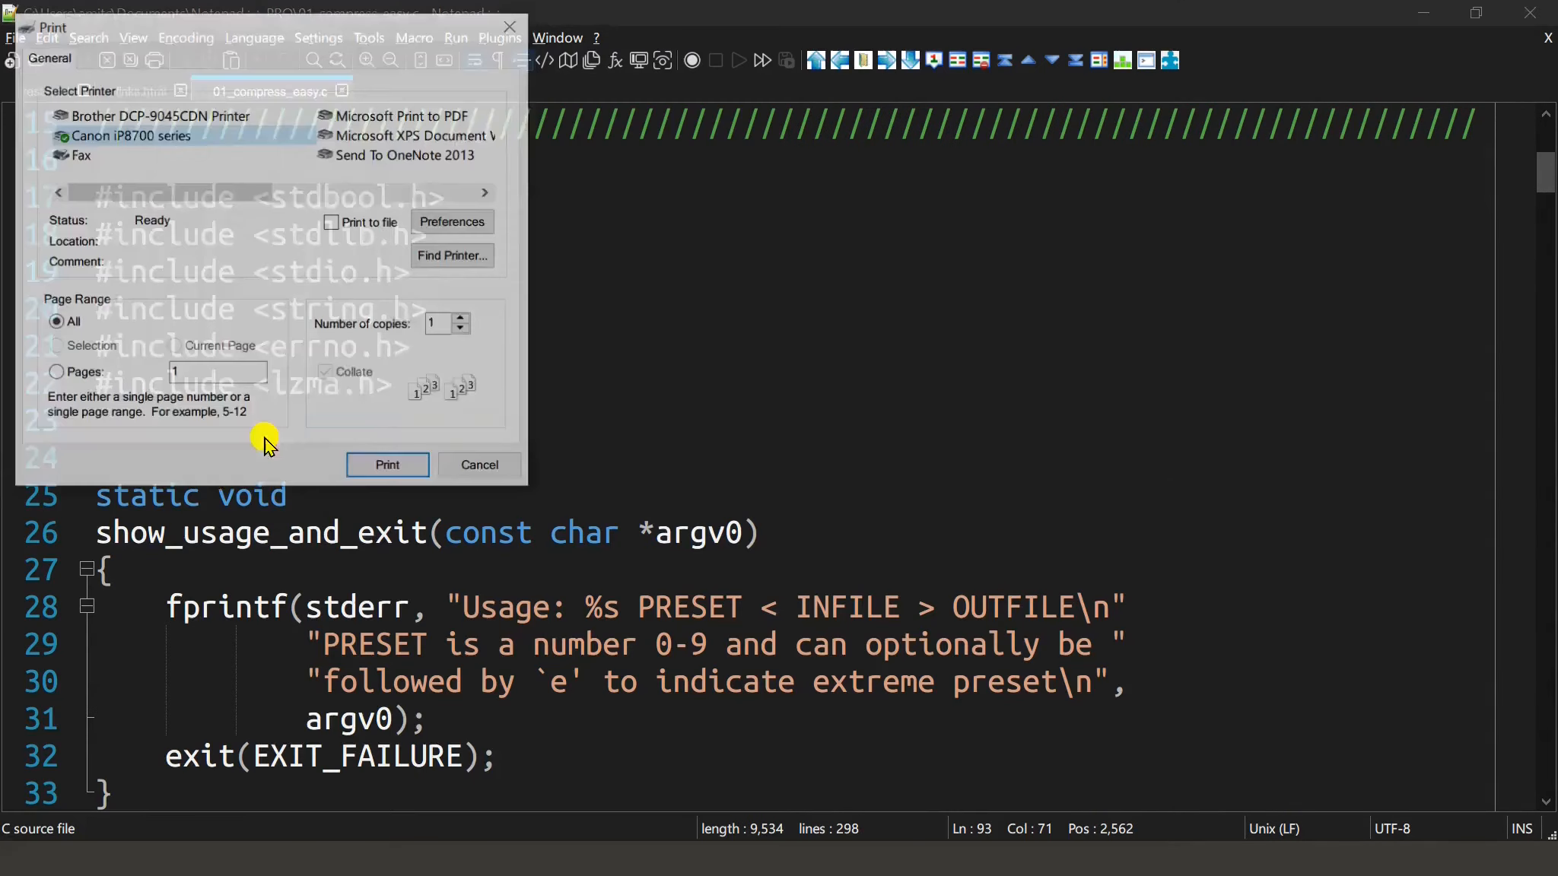
click(405, 116)
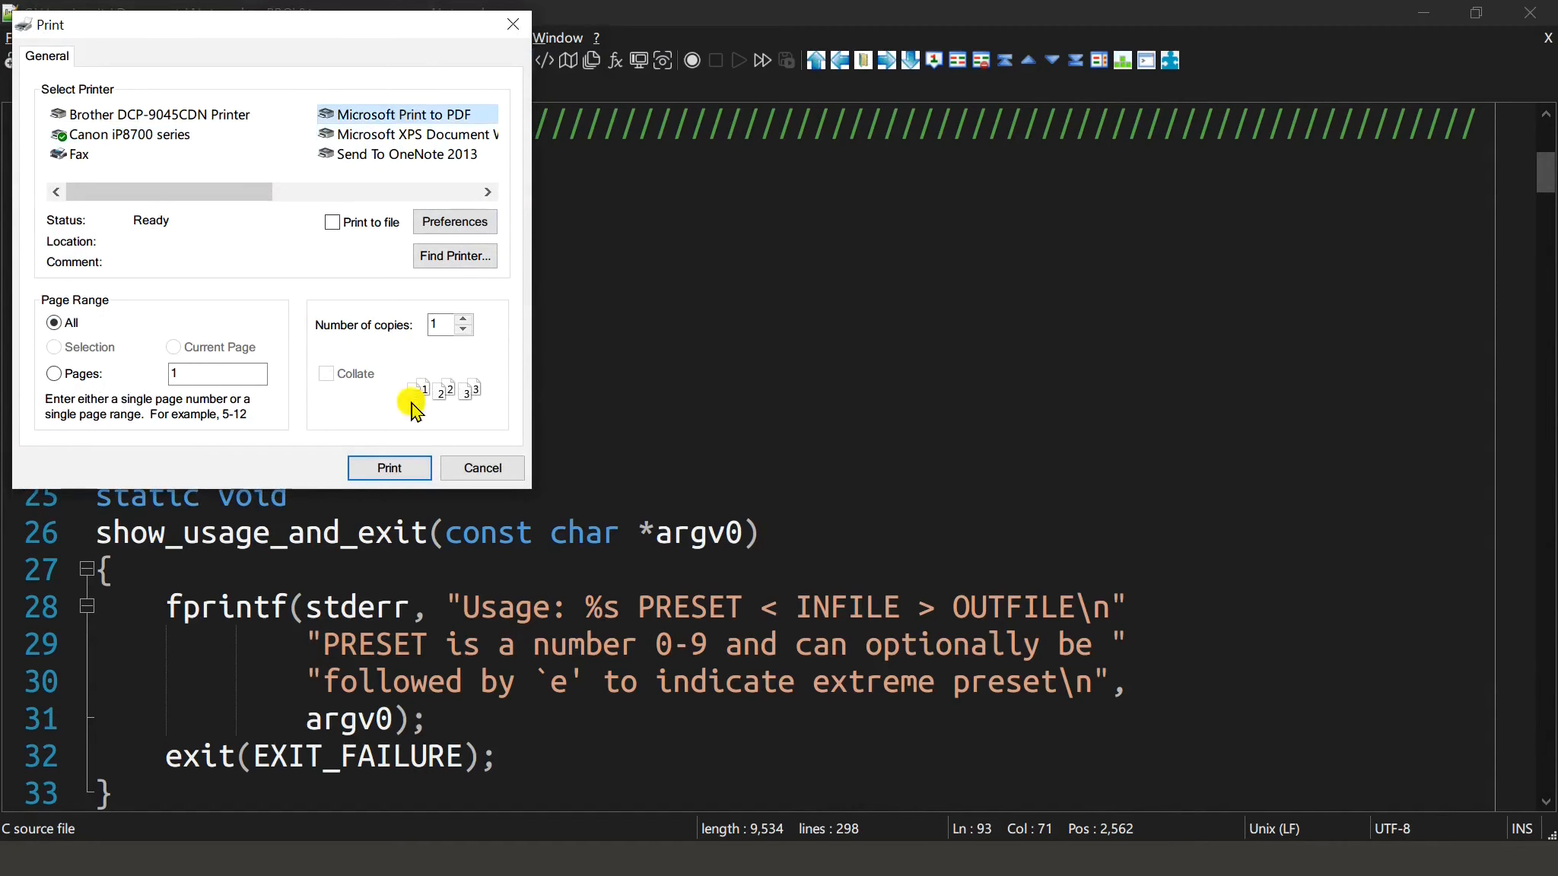
click(394, 469)
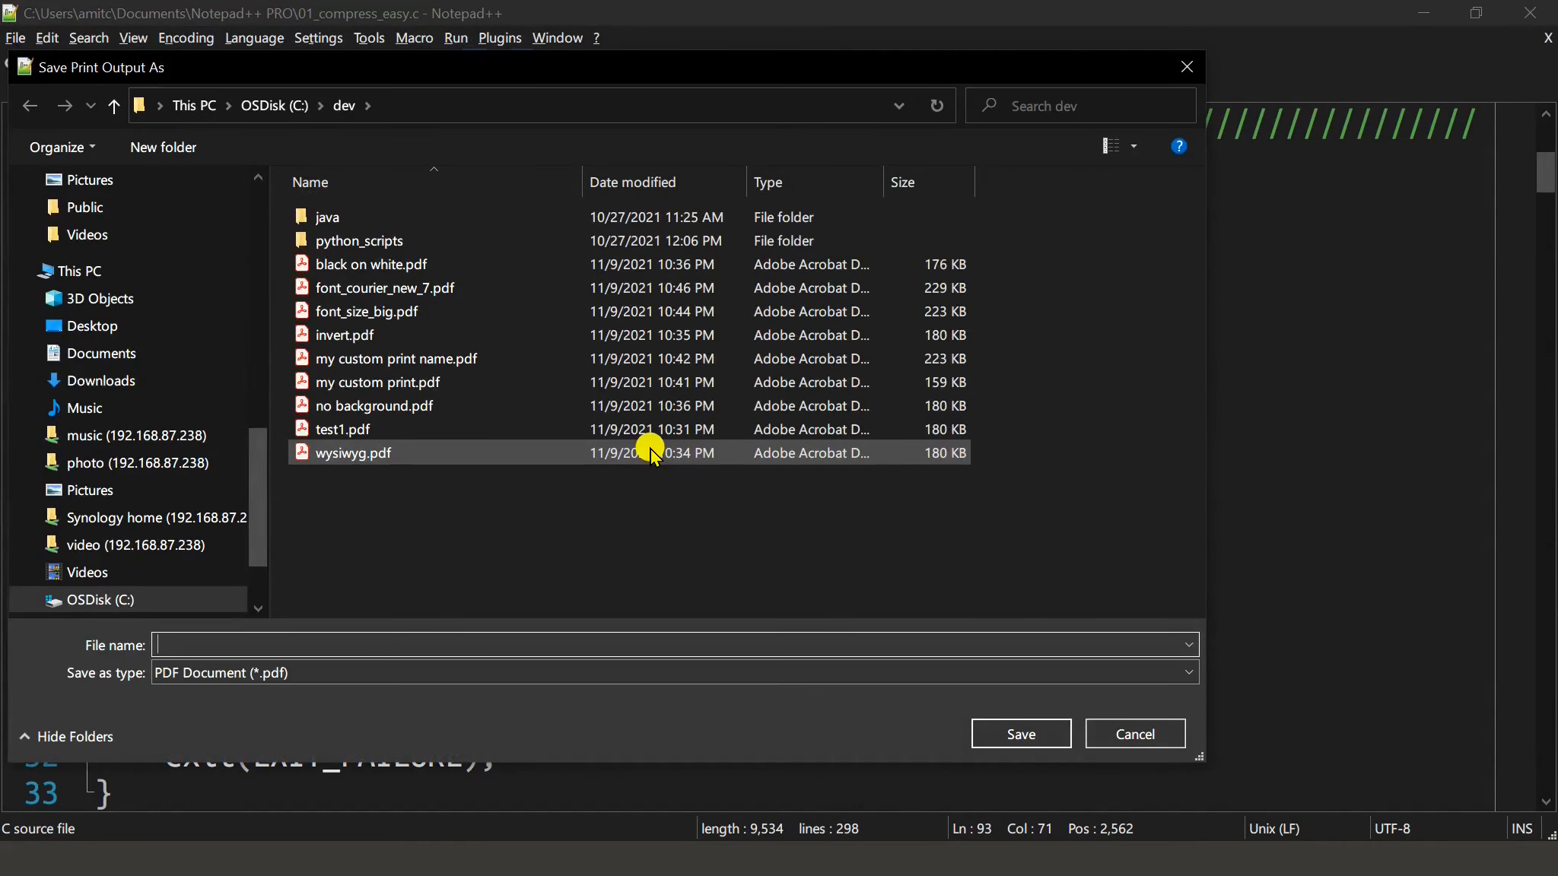
text(font_ubuntu_10)
click(1019, 733)
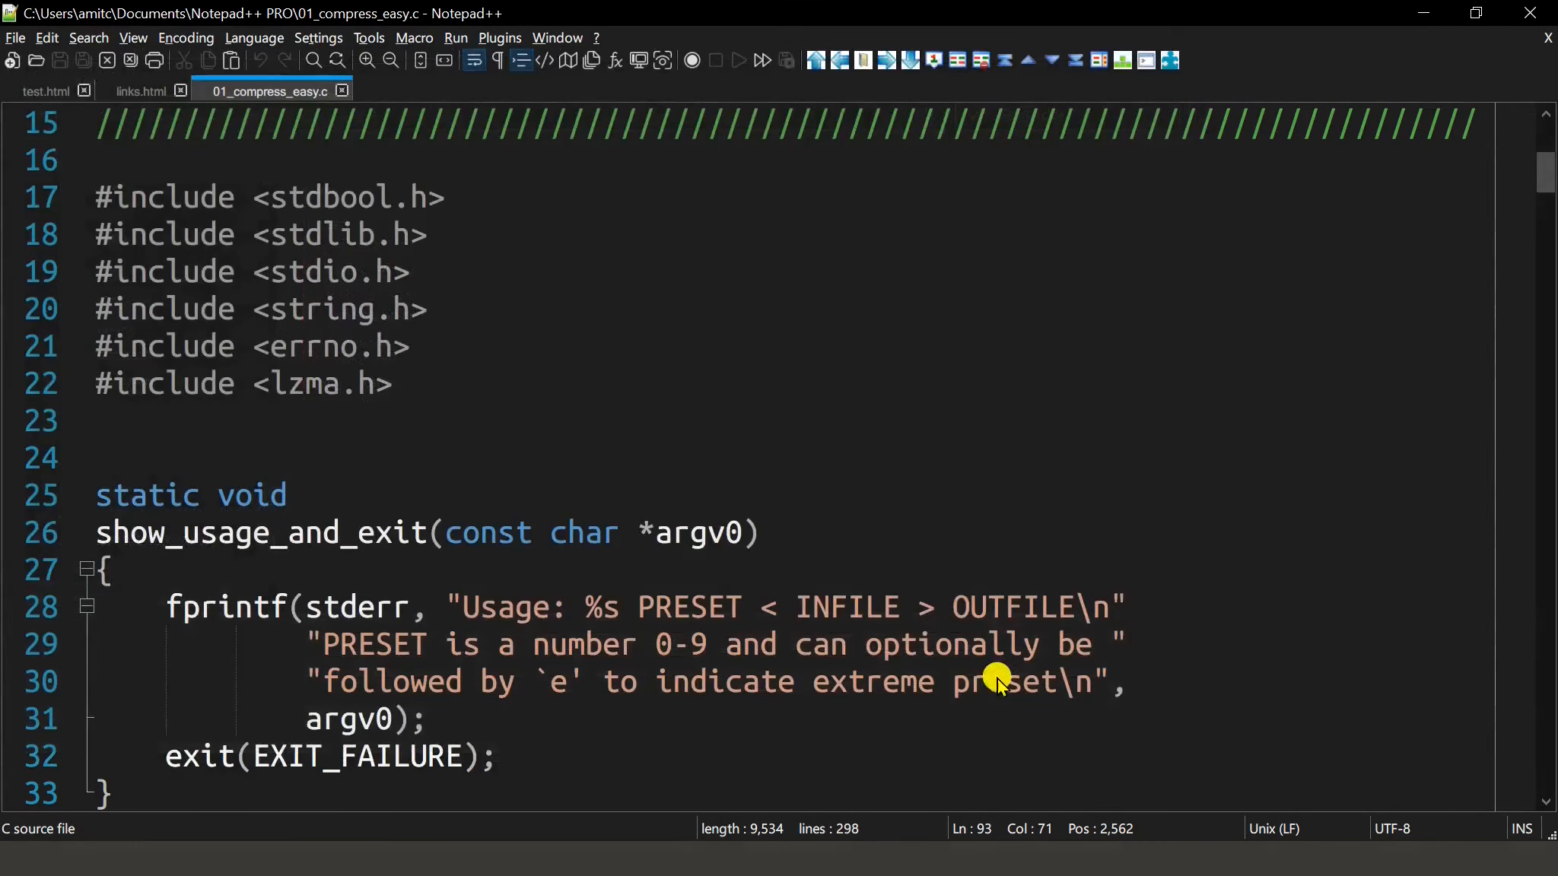
Open font_ubuntu_10.pdf from the dev folder and check the printed font and text size through the code pages.
key(alt+Tab)
click(780, 374)
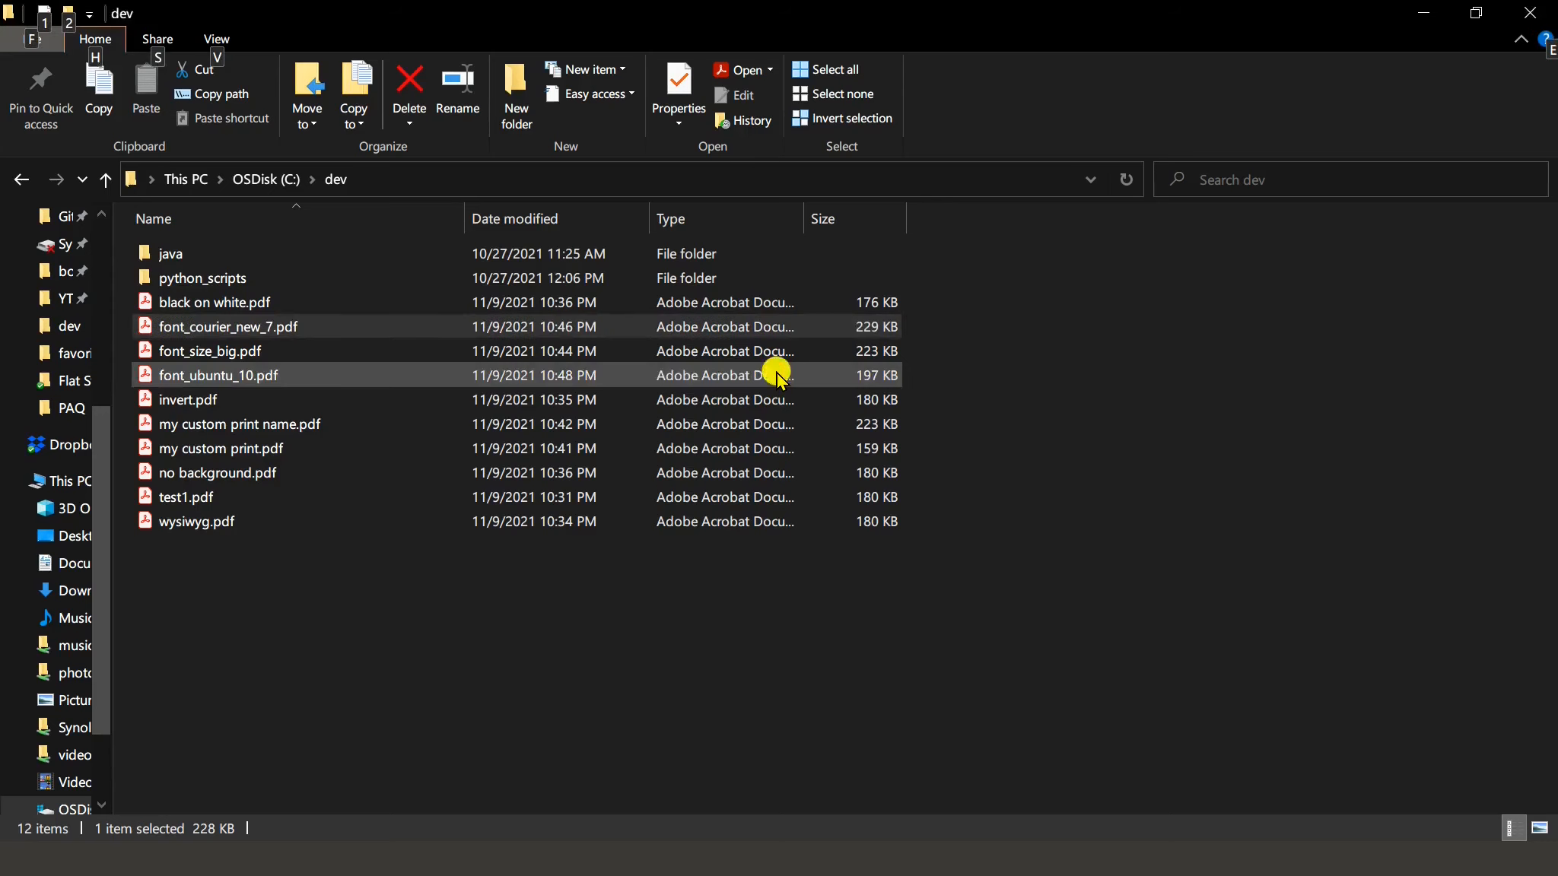
click(342, 612)
double_click(252, 383)
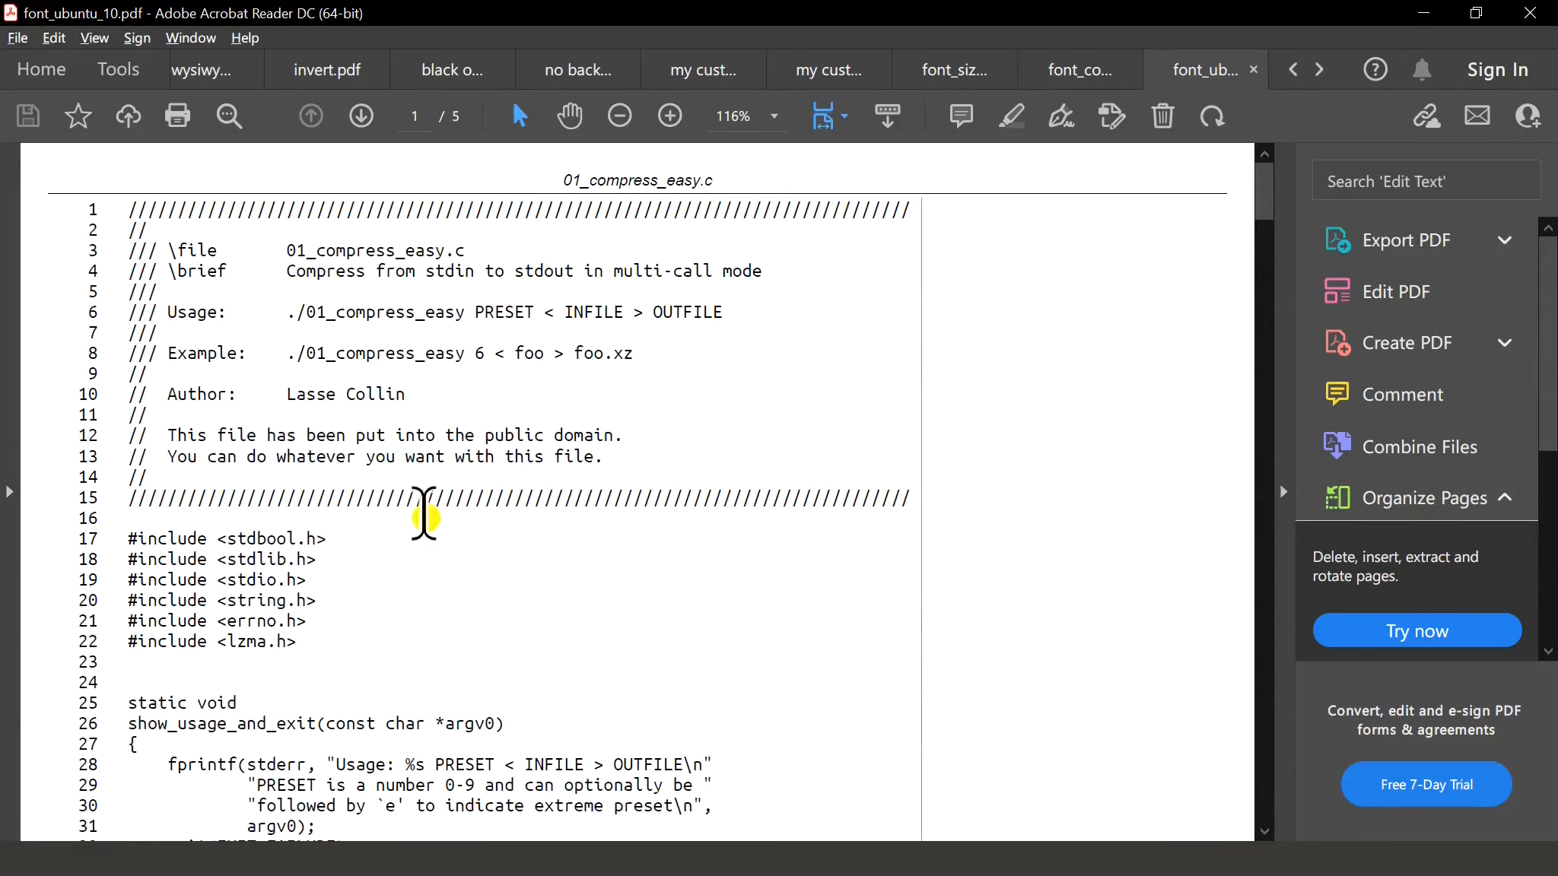
scroll(223, 523, down, 1)
scroll(222, 524, down, 3)
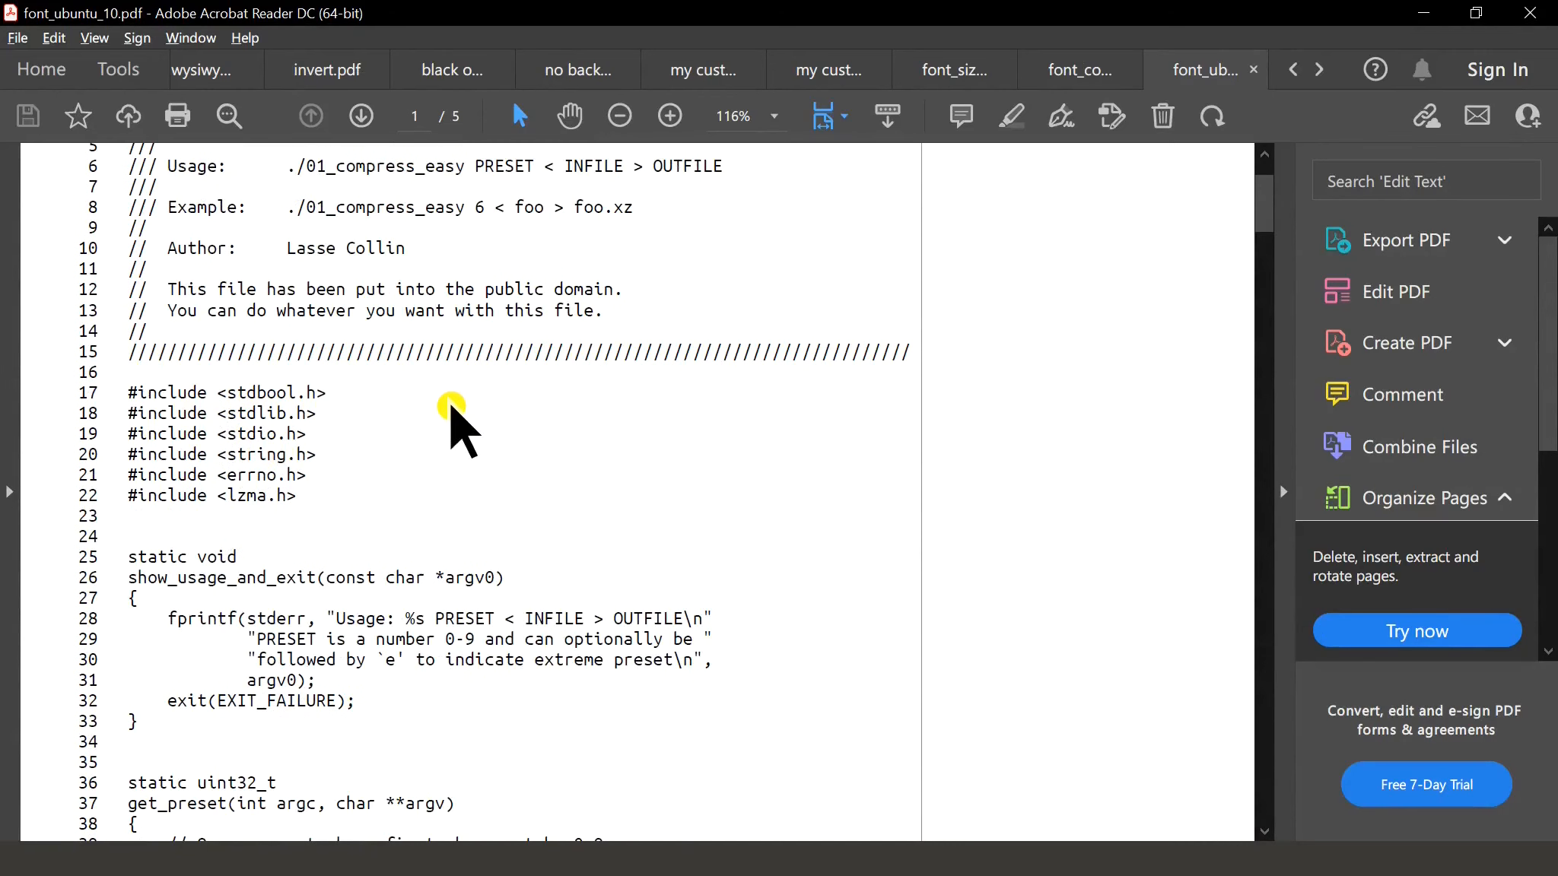
scroll(783, 616, down, 20)
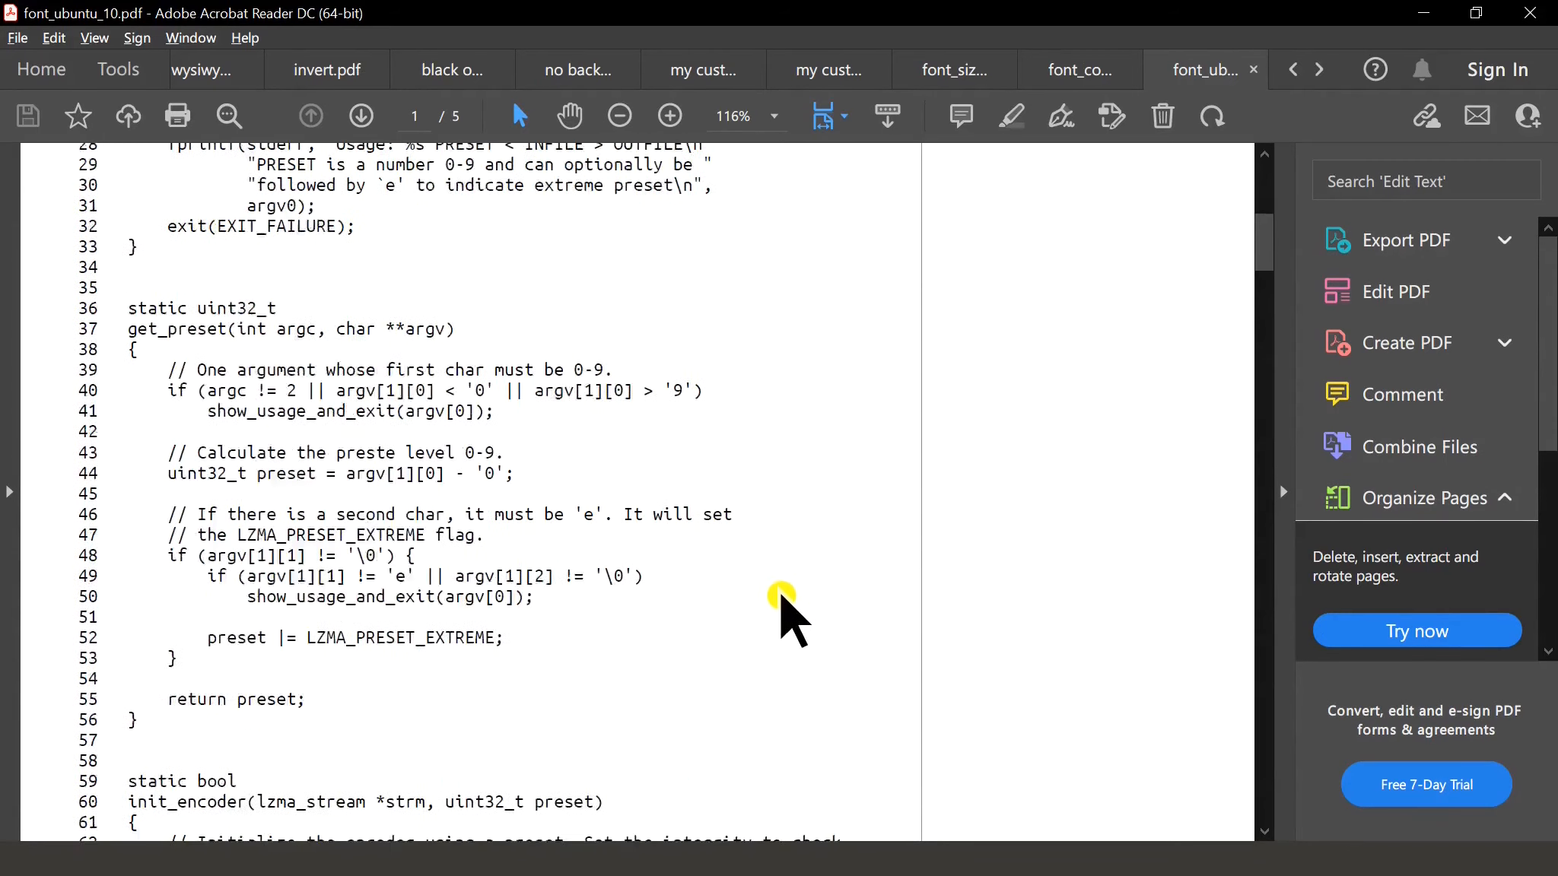
click(1437, 23)
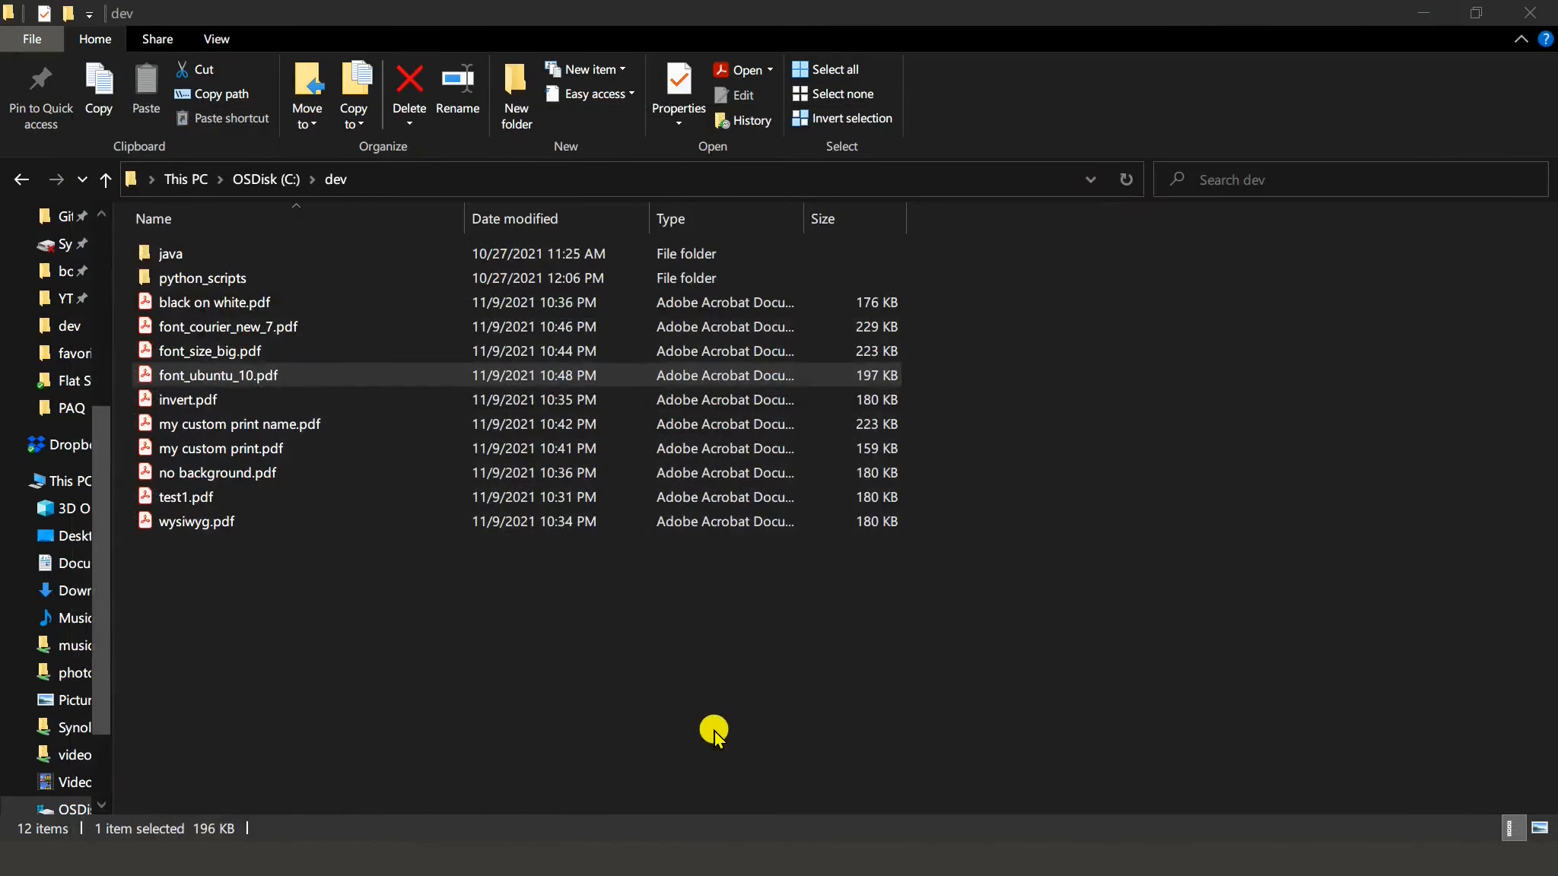
Switch to the mind map, collapse the Font size branch and expand the Subscribe branch.
click(584, 862)
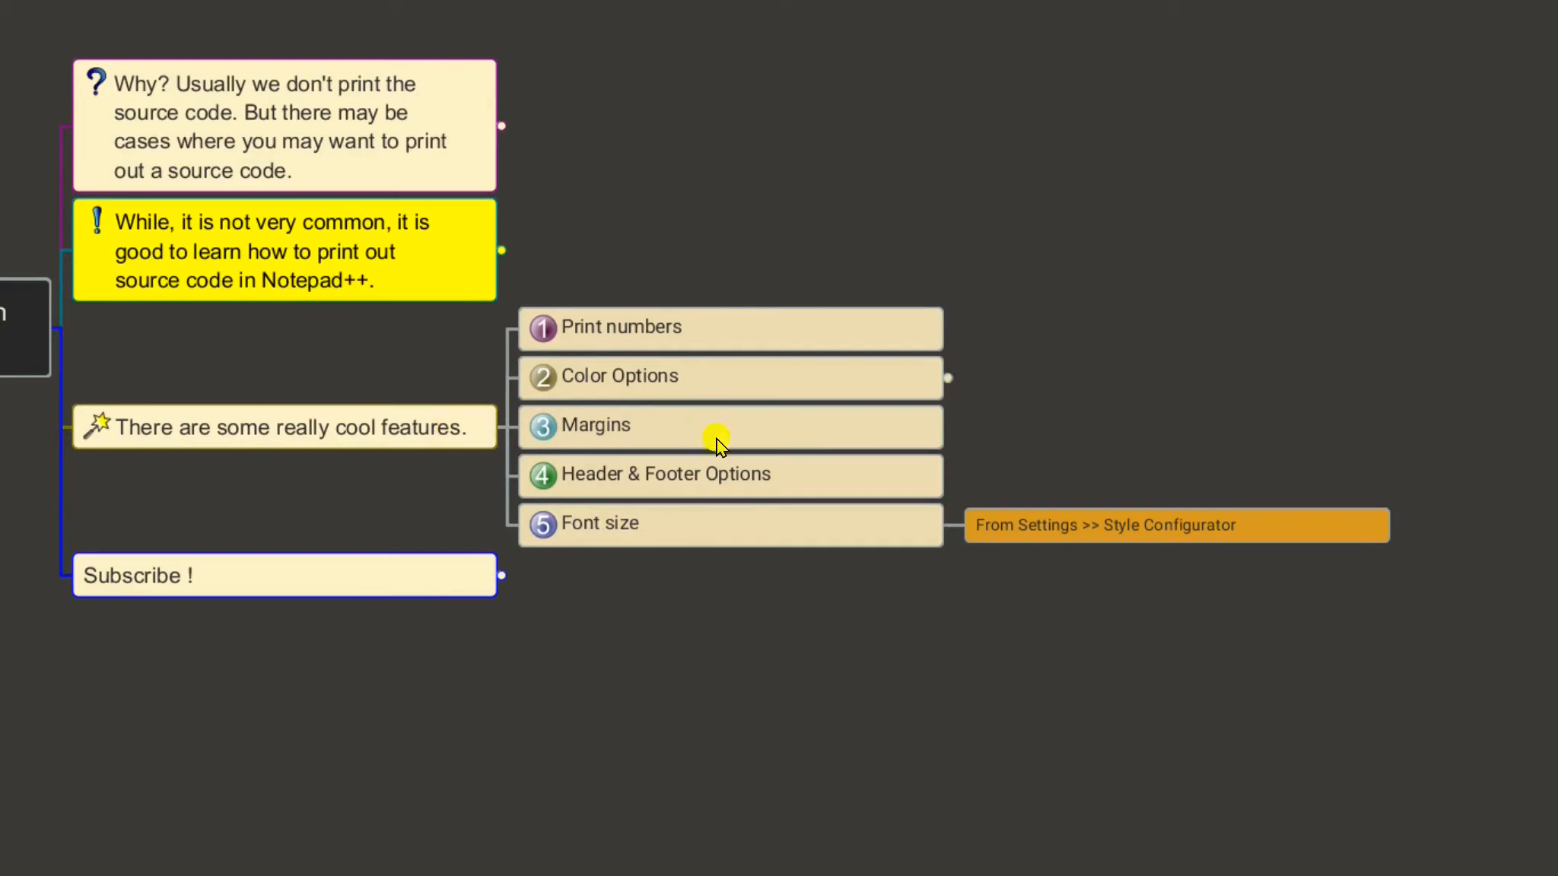
drag(295, 353, 457, 345)
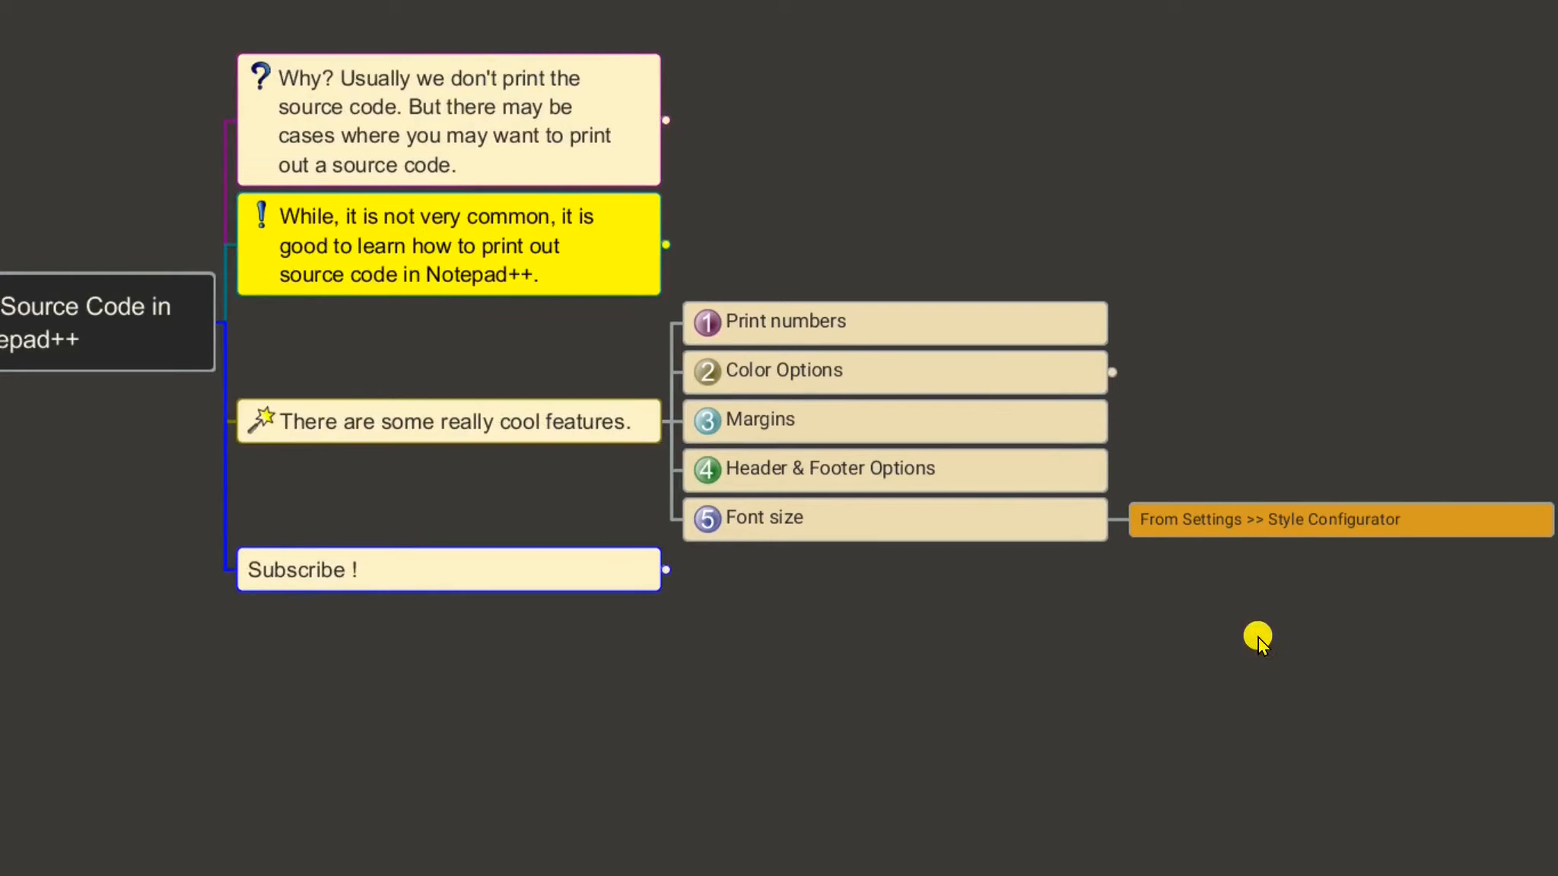
click(1105, 515)
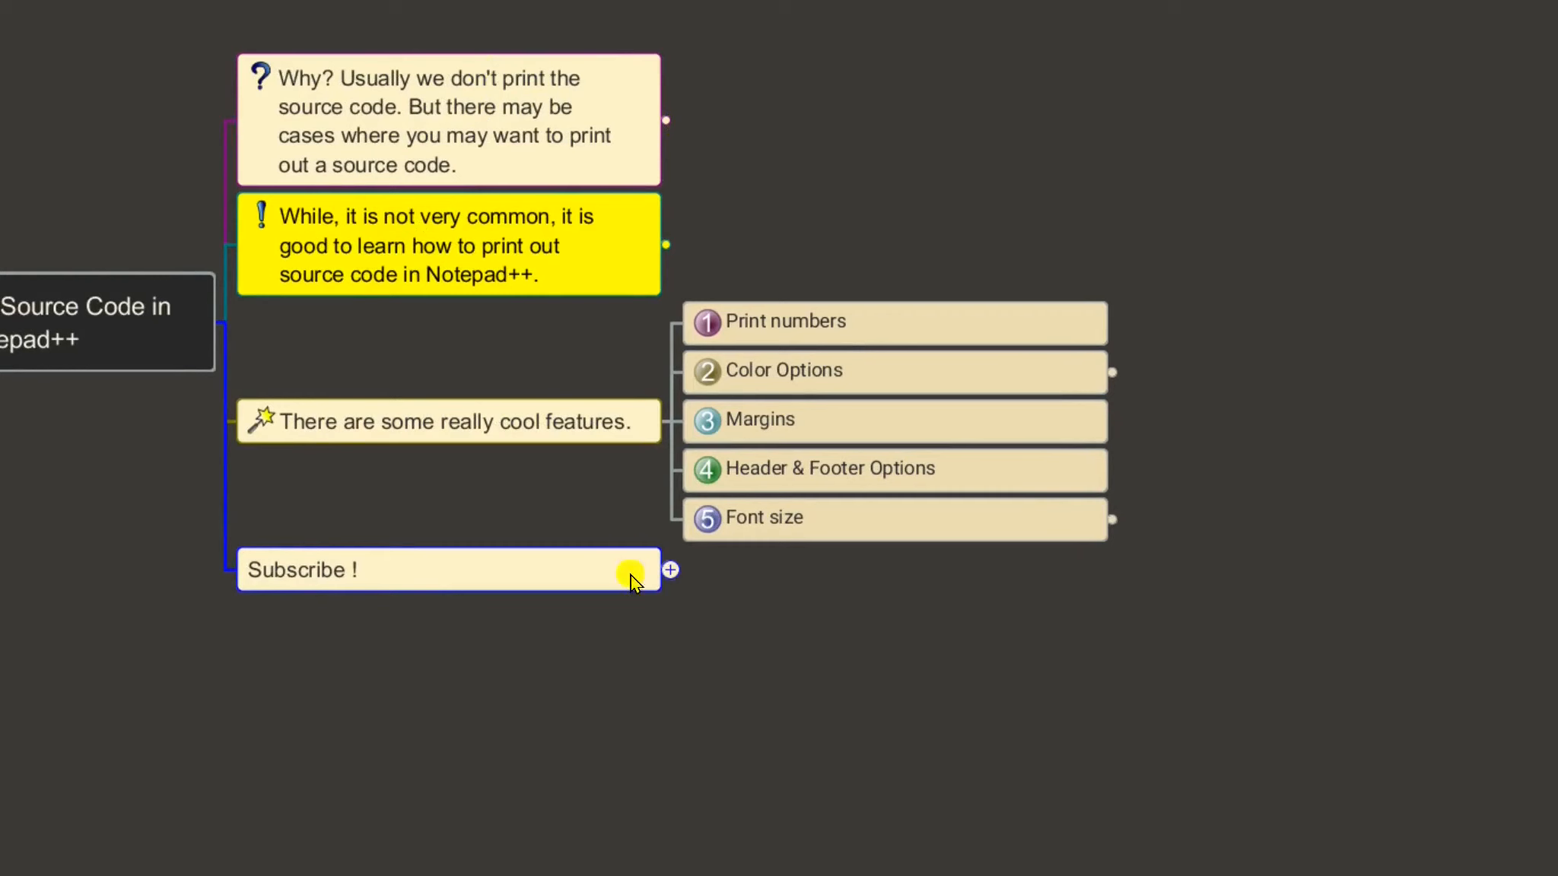
click(667, 570)
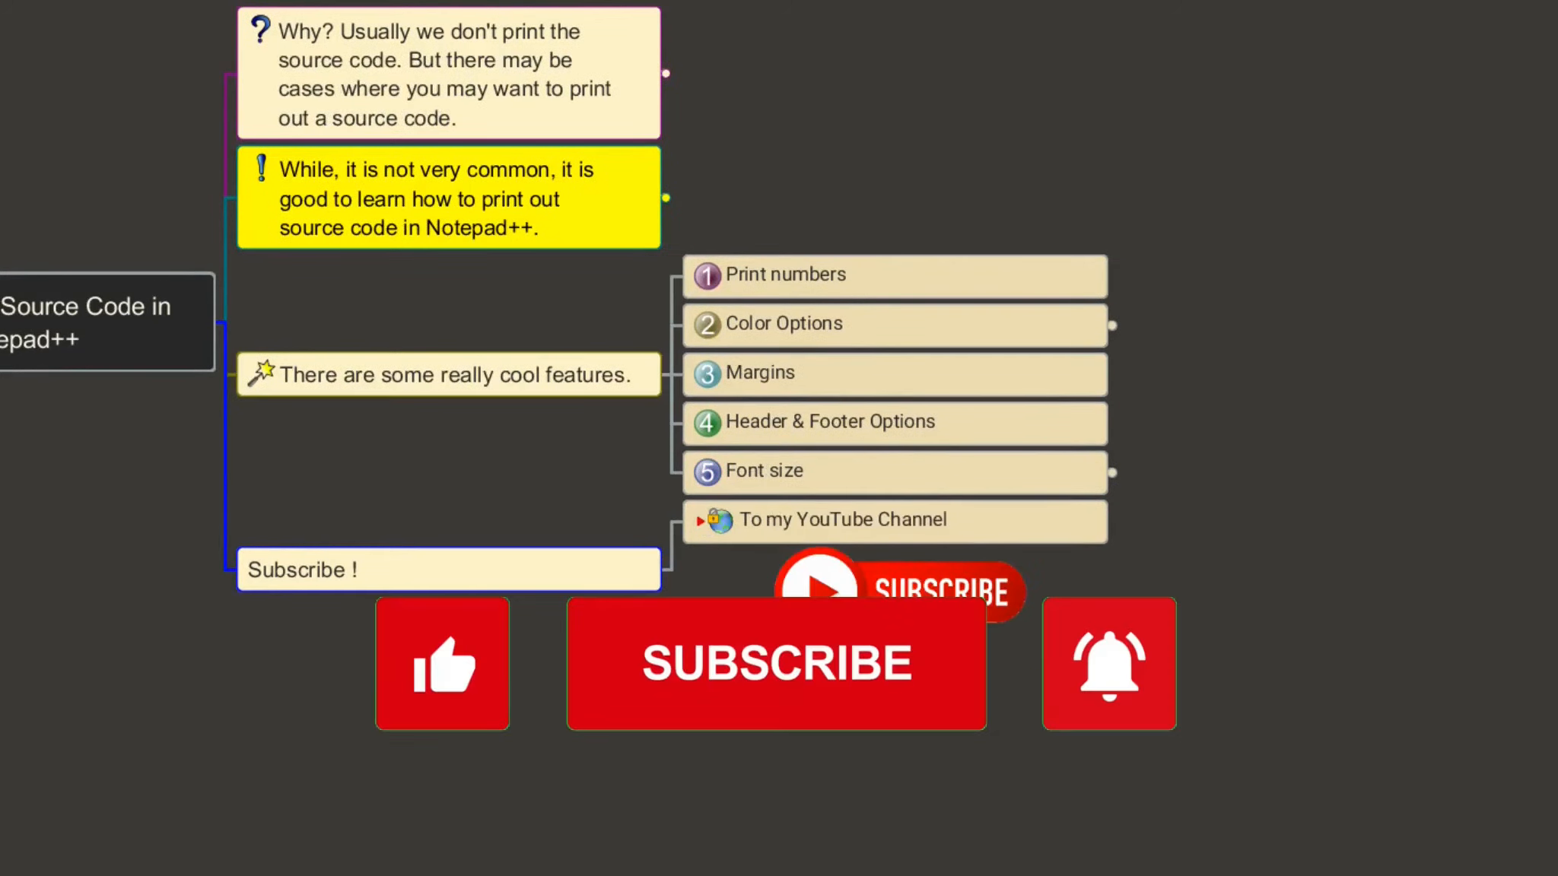
View the YouTube channel's playlists in the browser, and return to the mind map with its central topic in view.
drag(1557, 89, 814, 7)
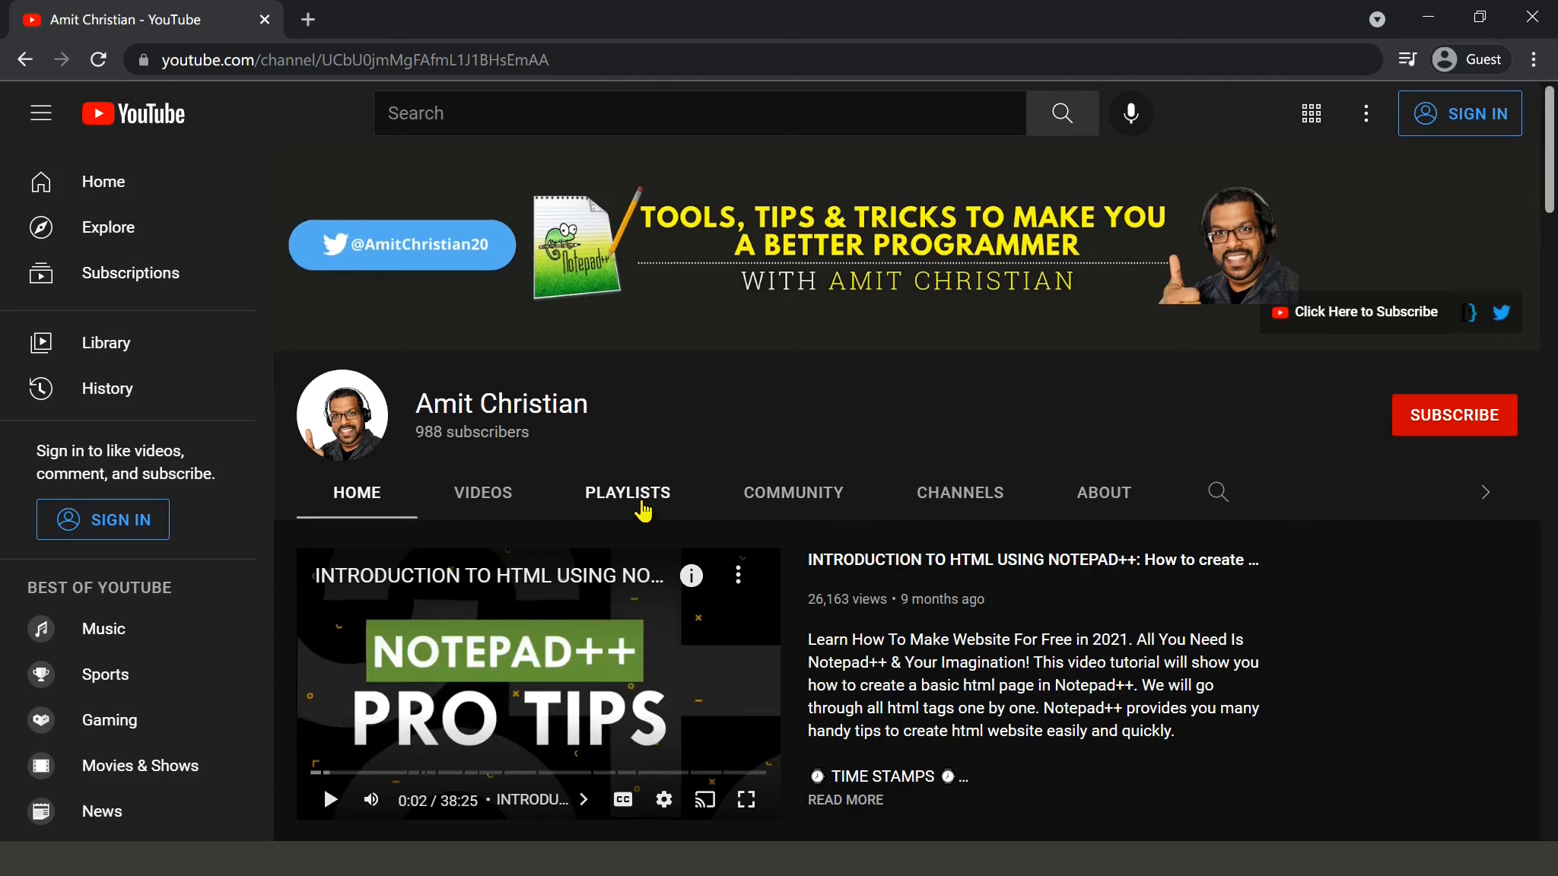
click(644, 504)
scroll(1049, 631, down, 5)
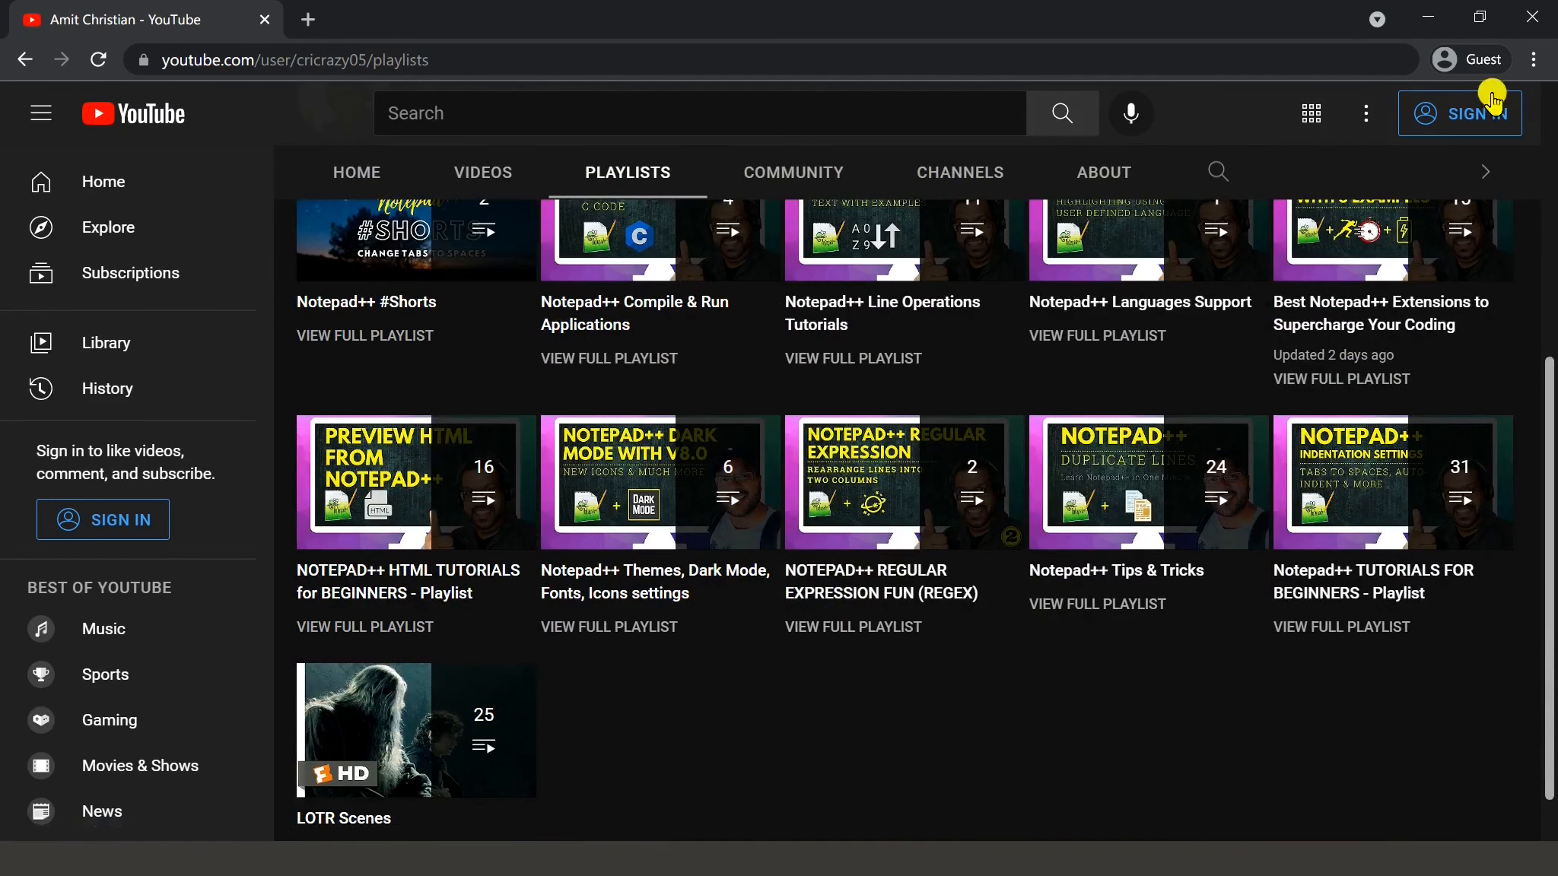
click(1425, 16)
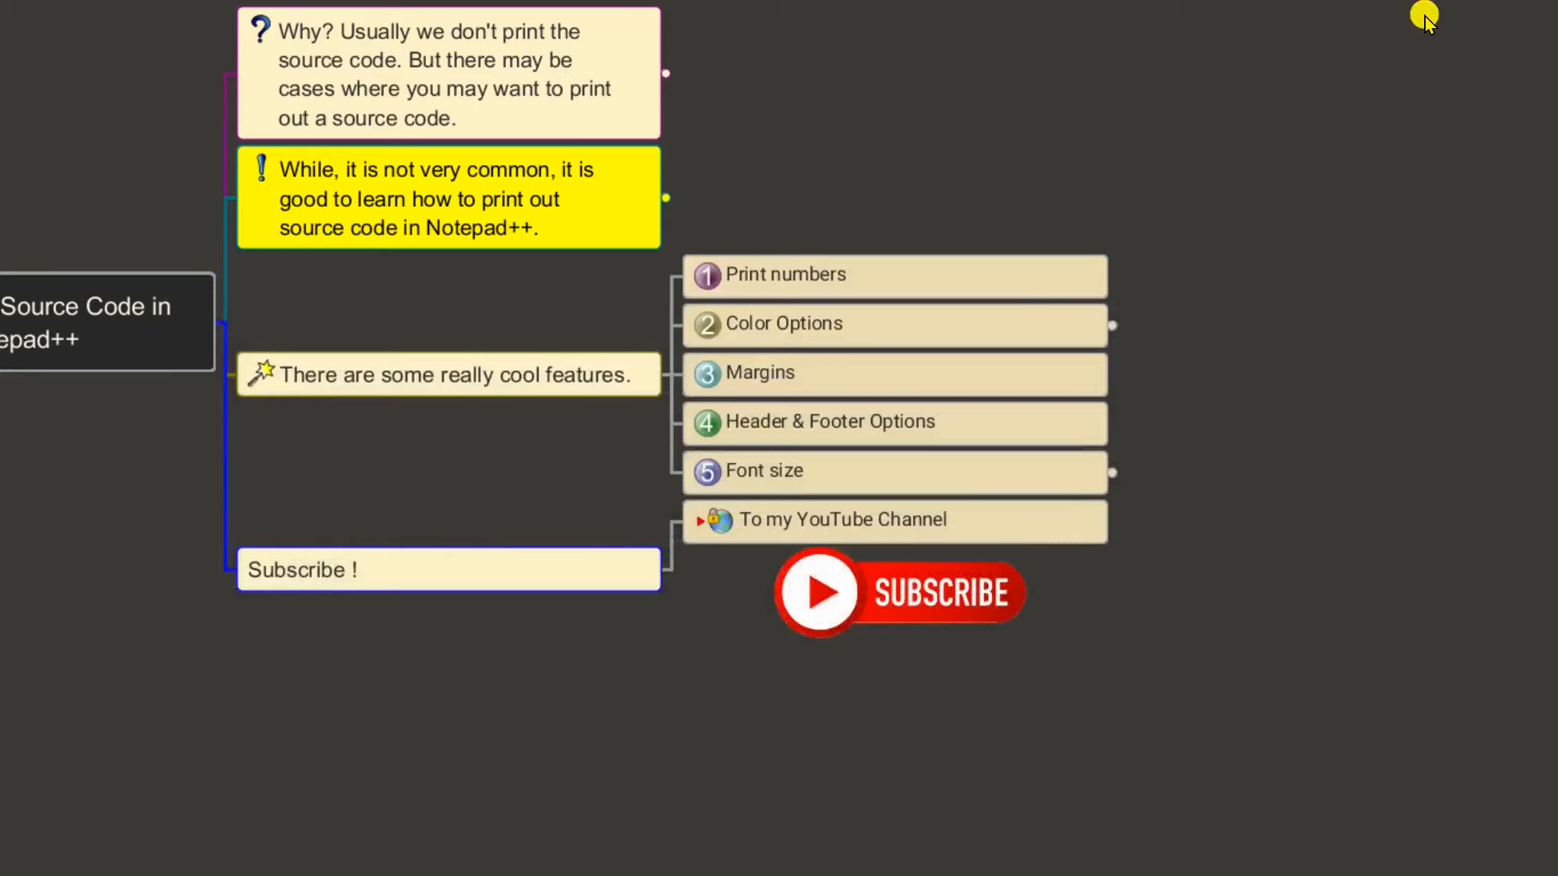
drag(1109, 77, 1294, 209)
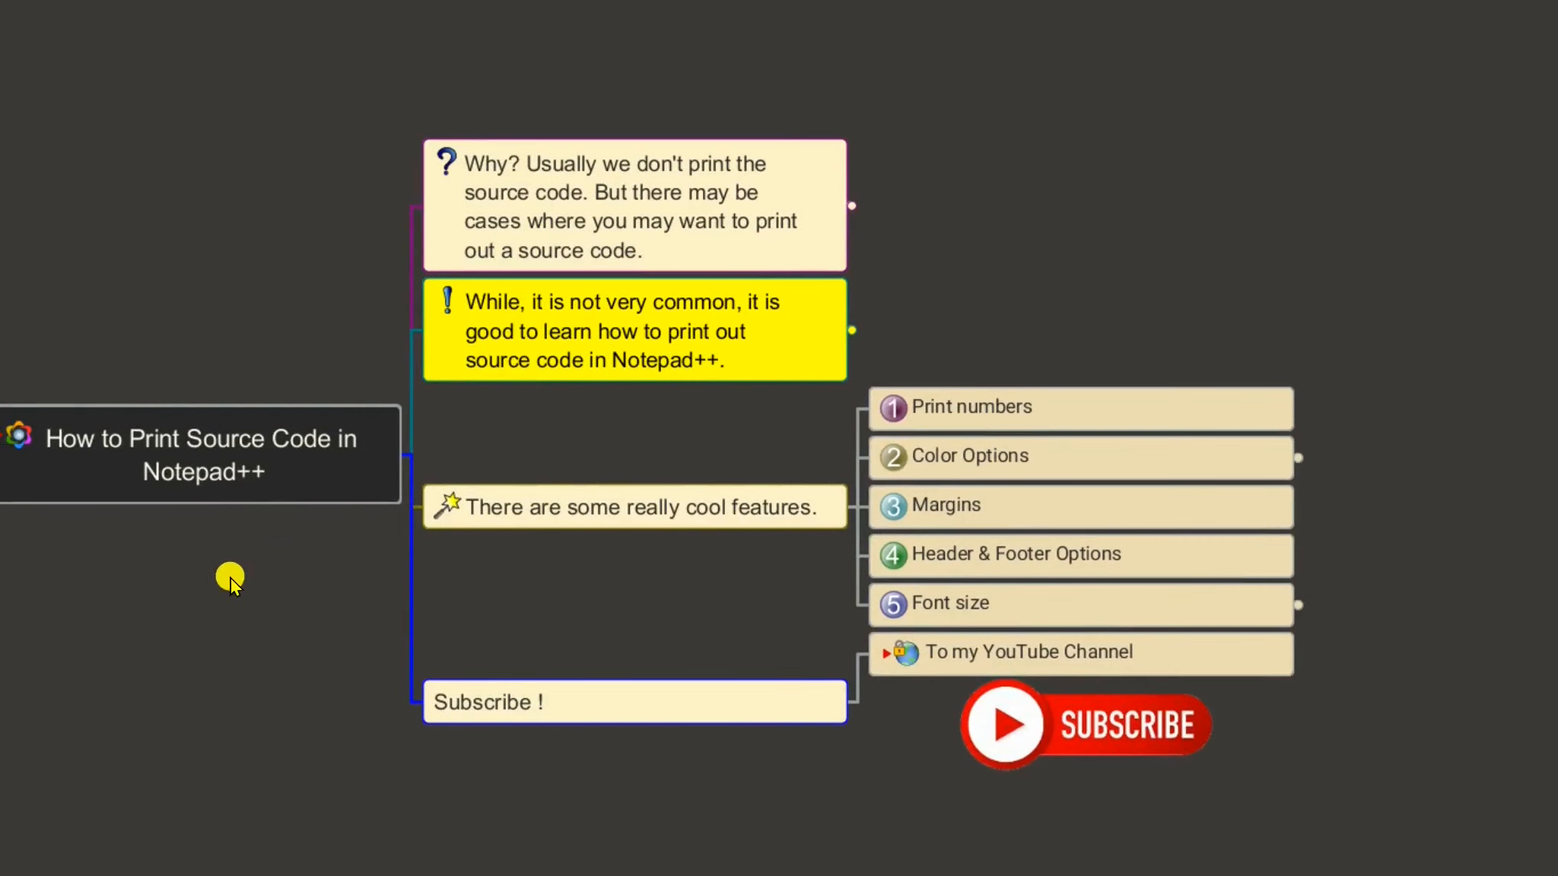